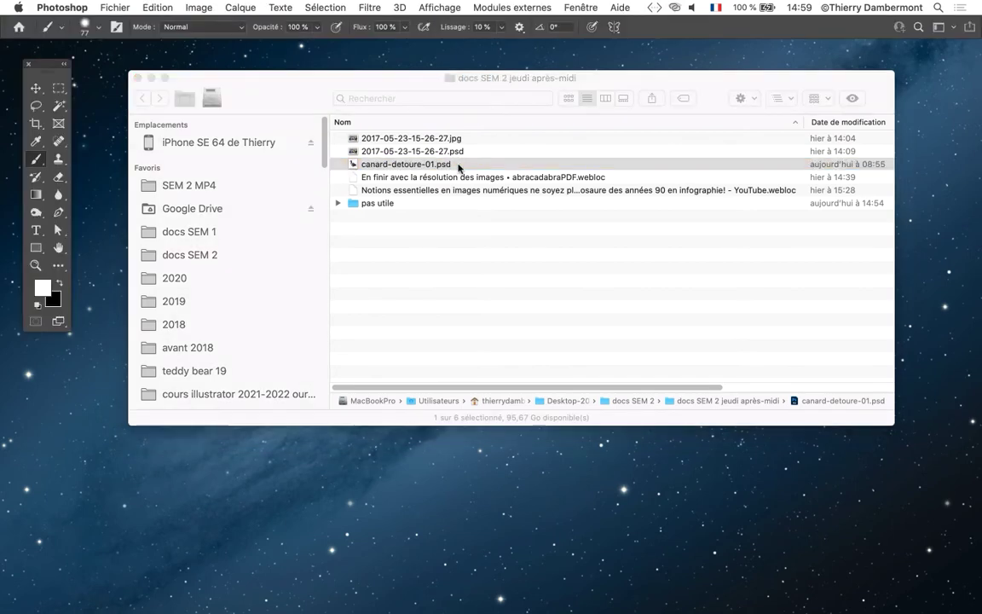
Step: Reposition the duck image window, then switch to Illustrator with all other applications hidden
{"action": "left_click_drag", "start_coordinate": [347, 46], "coordinate": [492, 57]}
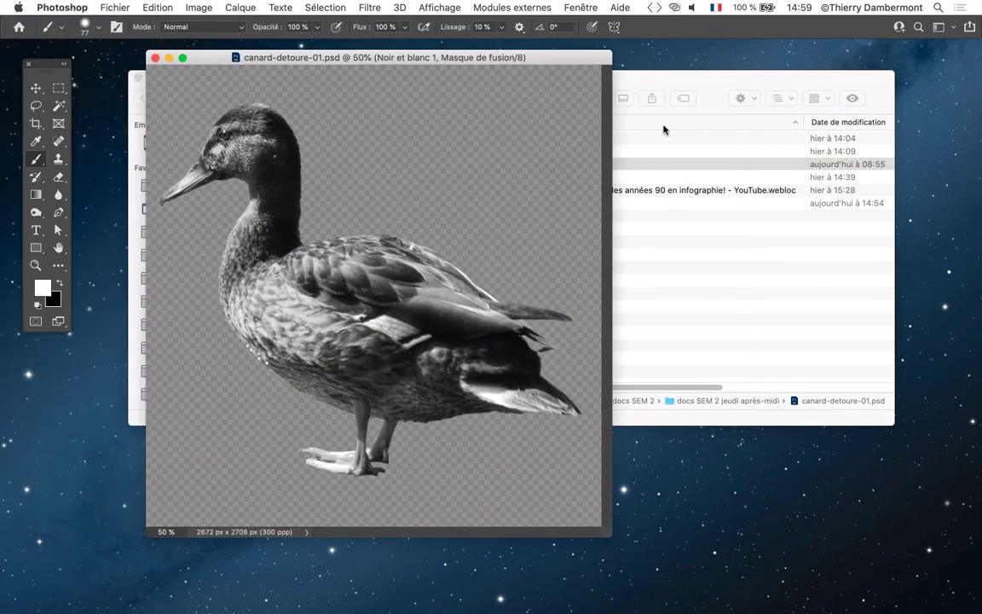
{"action": "key", "text": "super+Tab"}
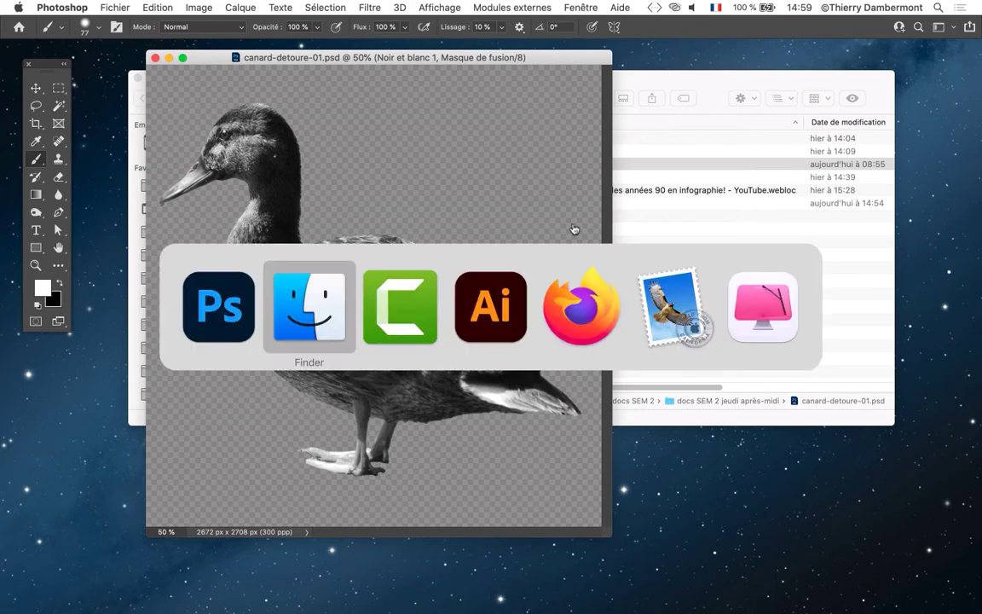
{"action": "left_click", "coordinate": [467, 312]}
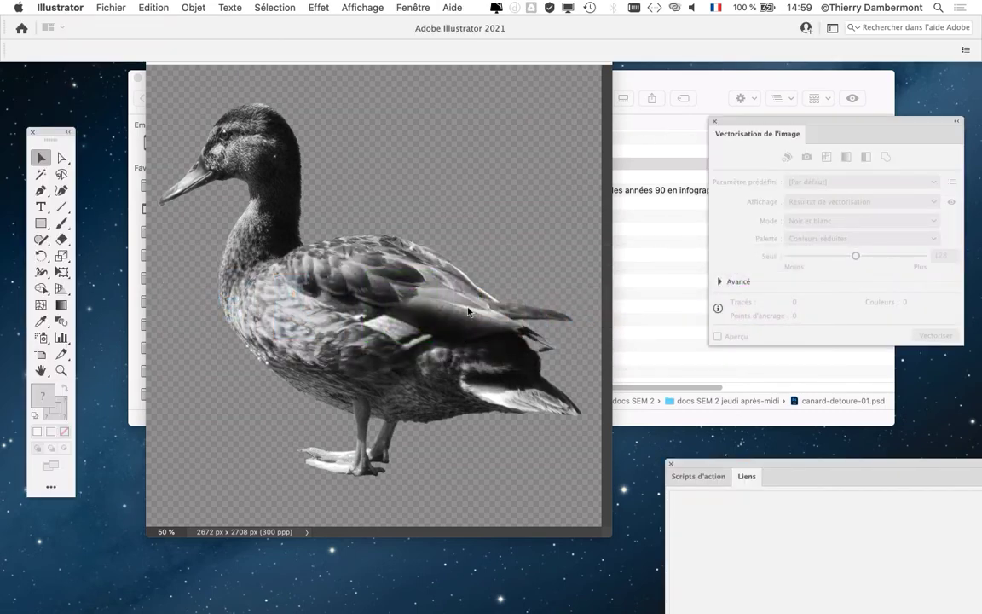
{"action": "key", "text": "super+alt+h"}
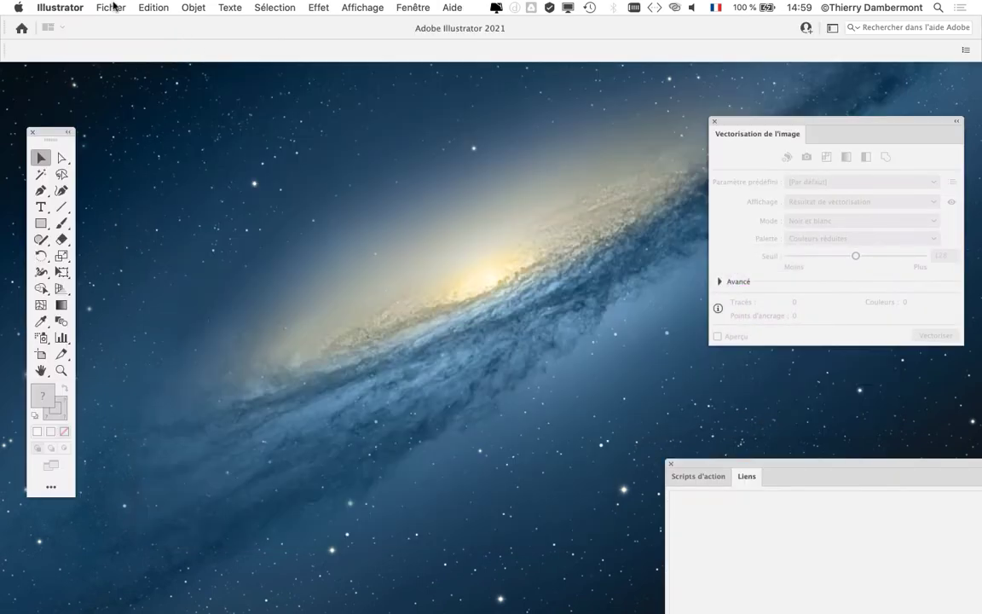
Step: Create a new A4 print document, 210 x 297 mm, with the colour mode set to Couleur RVB
{"action": "left_click", "coordinate": [111, 8]}
{"action": "left_click", "coordinate": [128, 24]}
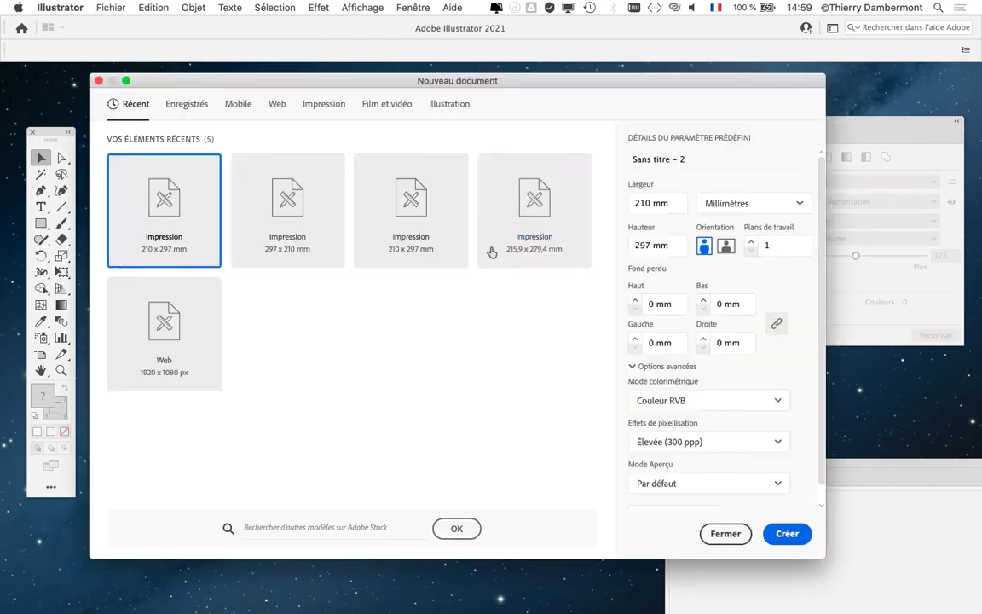
{"action": "left_click", "coordinate": [323, 103]}
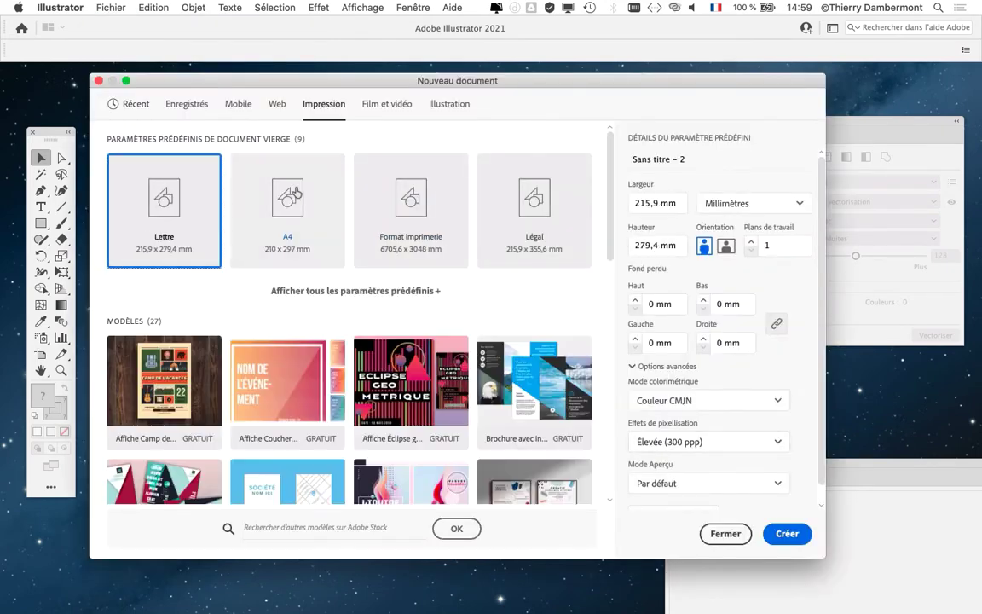
{"action": "left_click", "coordinate": [288, 196]}
{"action": "left_click", "coordinate": [680, 404]}
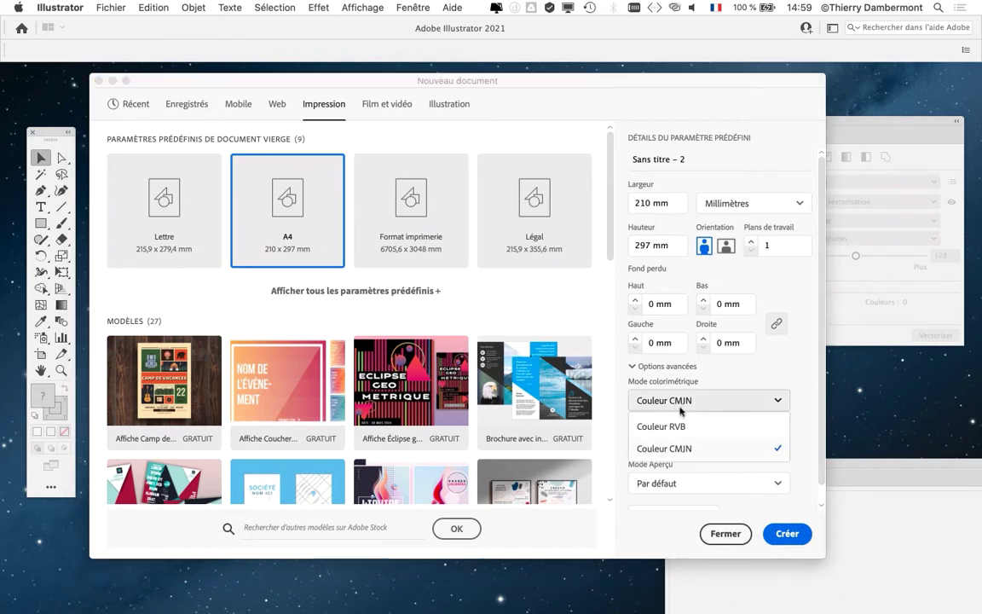
{"action": "left_click", "coordinate": [662, 426]}
{"action": "left_click", "coordinate": [786, 534]}
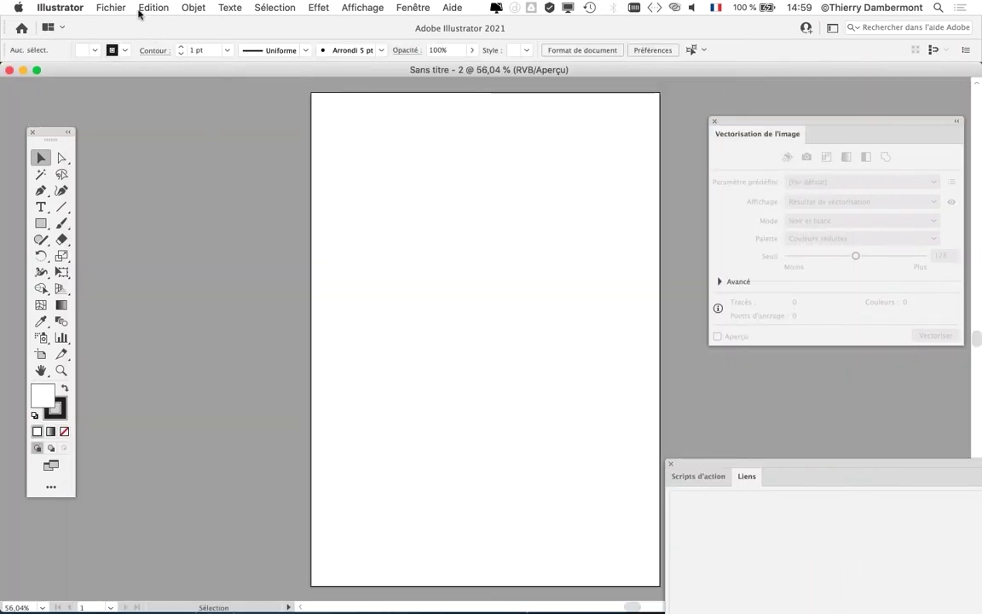
Step: Import canard-detoure-01.psd from the docs SEM 2 jeudi après-midi folder as a linked file, placing it large on the page's upper half
{"action": "left_click", "coordinate": [111, 8]}
{"action": "left_click", "coordinate": [382, 248]}
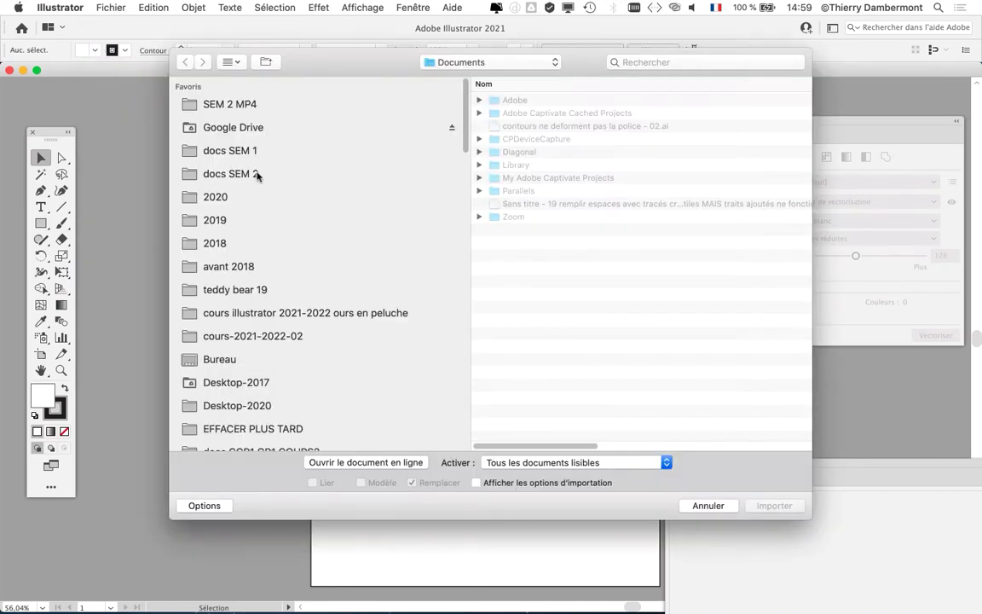
{"action": "left_click", "coordinate": [256, 175]}
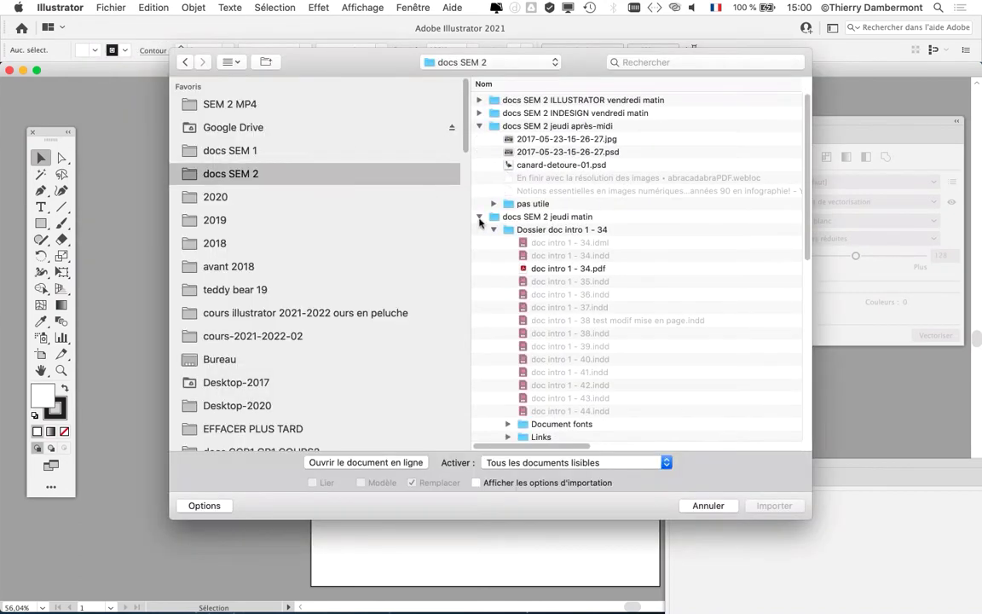
{"action": "left_click", "coordinate": [479, 218]}
{"action": "left_click", "coordinate": [597, 166]}
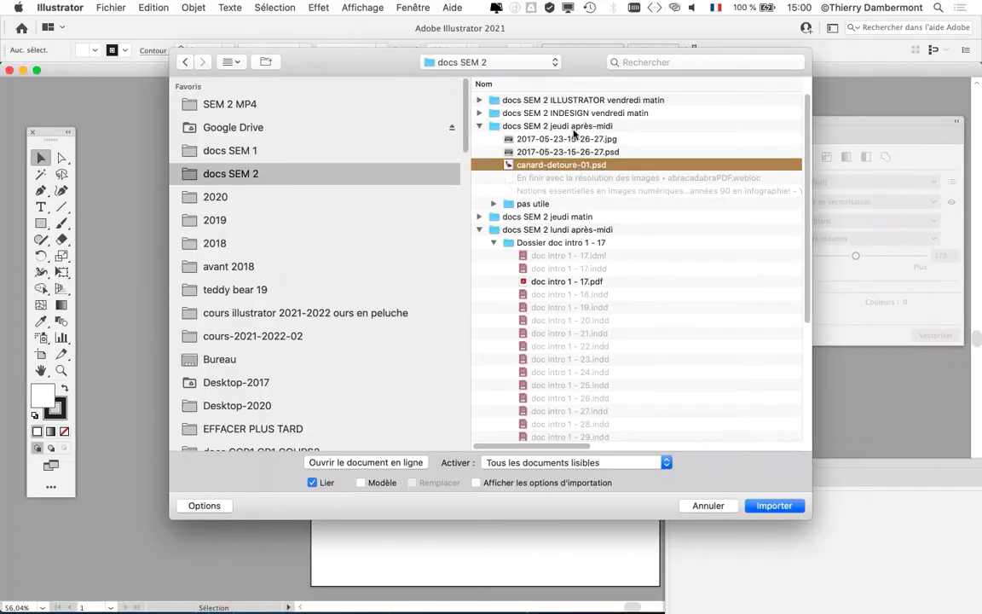
{"action": "left_click", "coordinate": [196, 535]}
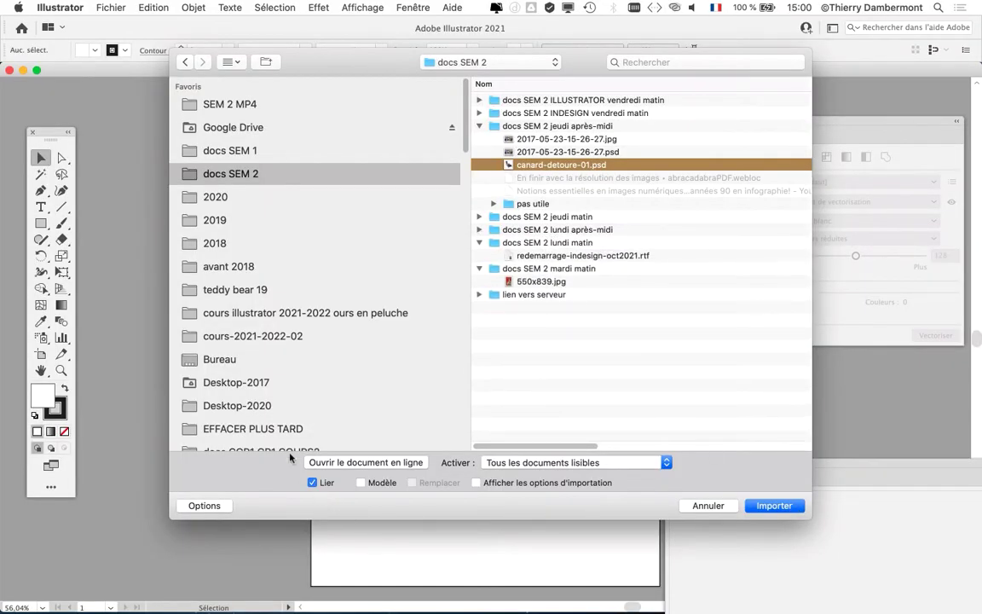
{"action": "left_click_drag", "start_coordinate": [333, 54], "coordinate": [375, 100]}
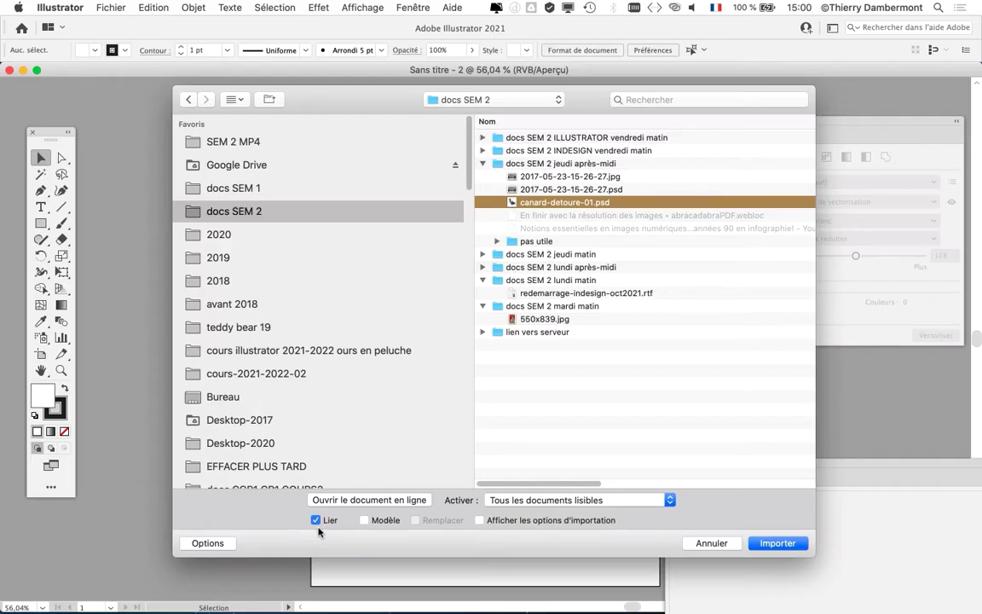
{"action": "left_click", "coordinate": [778, 543]}
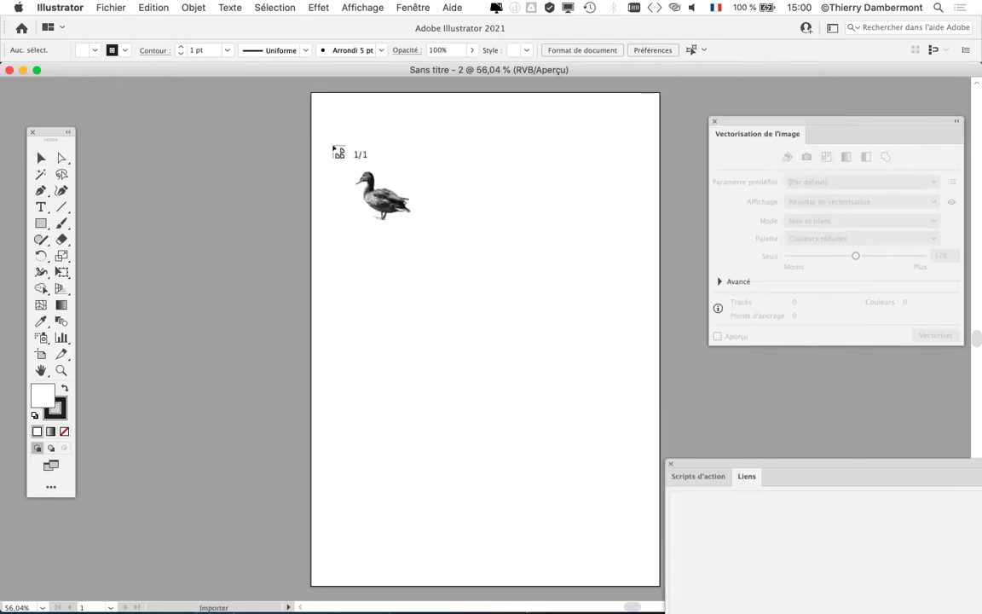
{"action": "left_click_drag", "start_coordinate": [344, 154], "coordinate": [713, 406]}
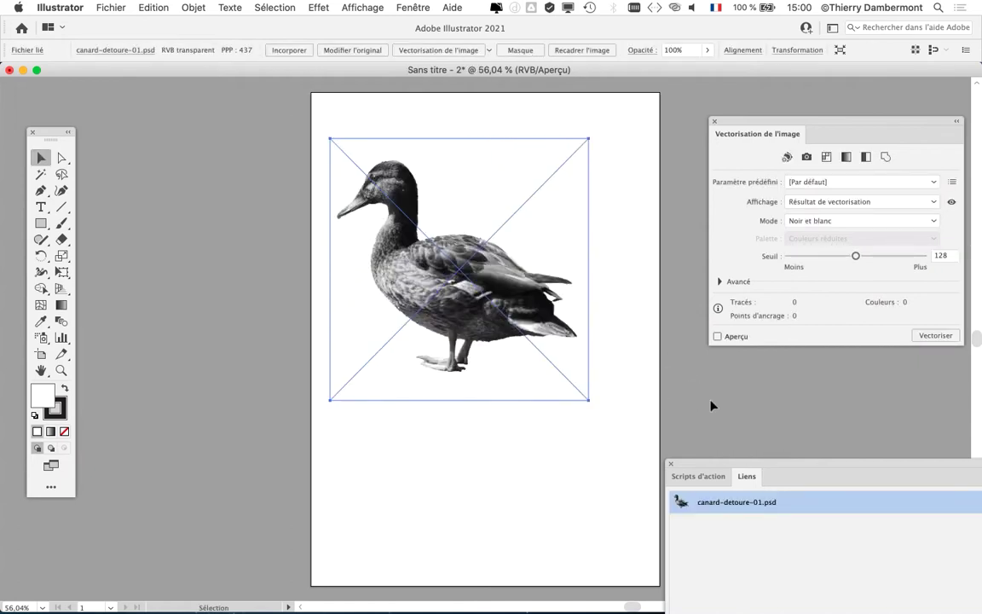
Step: Switch to Photoshop with other applications hidden to examine the source duck image, and return to Illustrator
{"action": "left_click", "coordinate": [100, 7]}
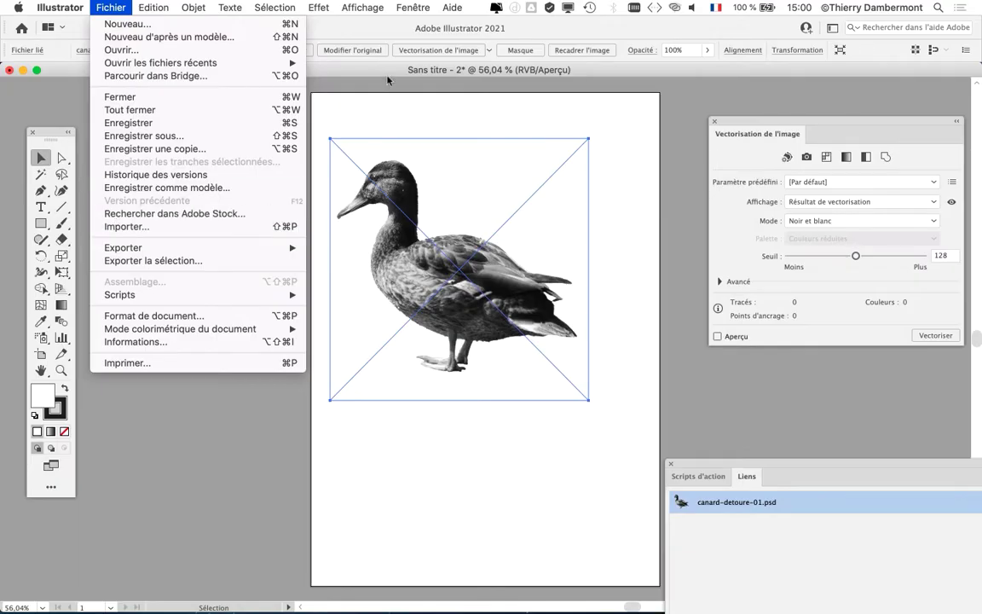
{"action": "key", "text": "super+Tab"}
{"action": "key", "text": "super+Tab"}
{"action": "key", "text": "super+Tab"}
{"action": "key", "text": "super+shift+Tab"}
{"action": "key", "text": "super+shift+Tab"}
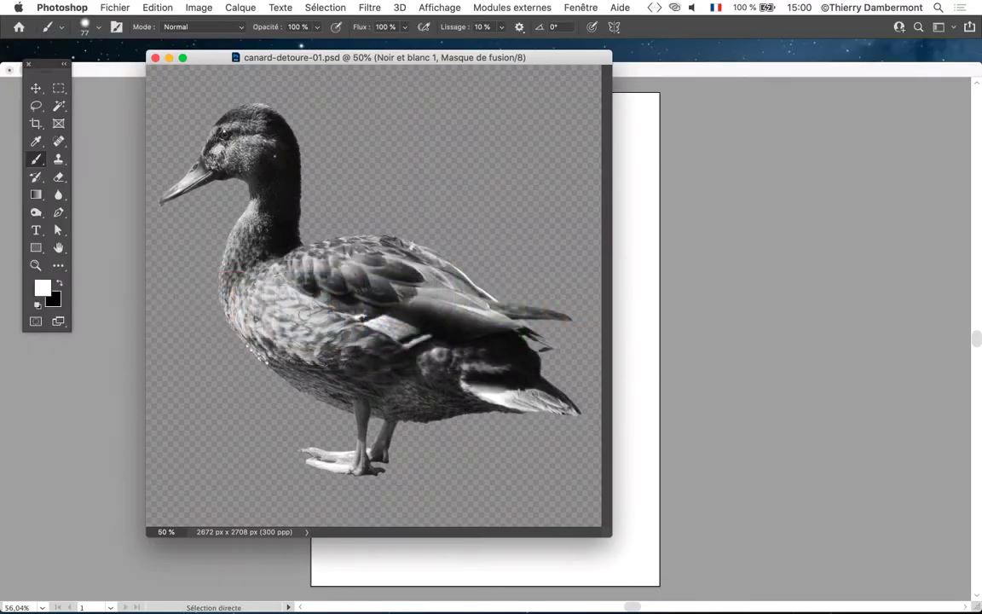
{"action": "key", "text": "super+alt+h"}
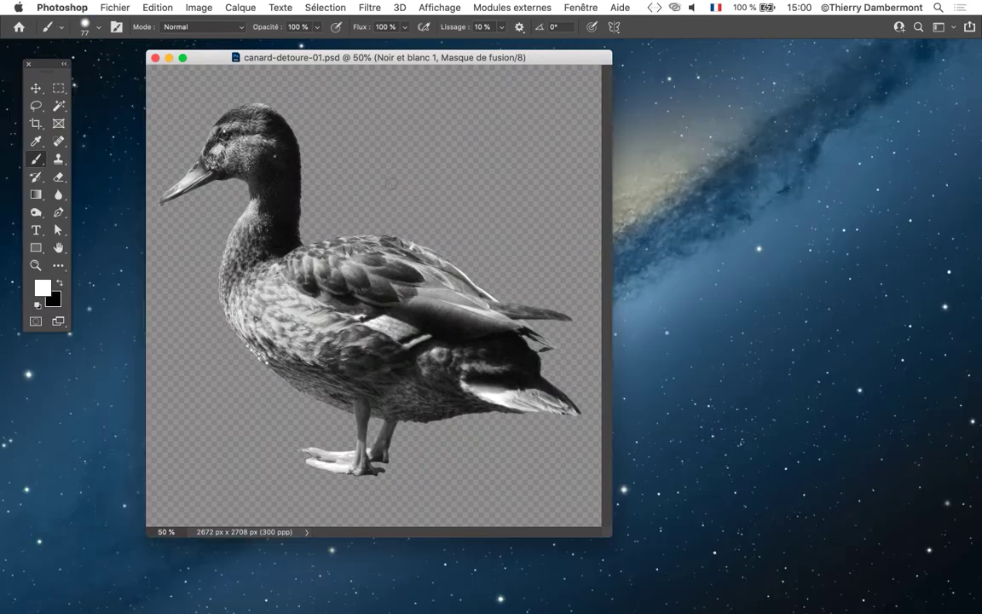
{"action": "key", "text": "super+Tab"}
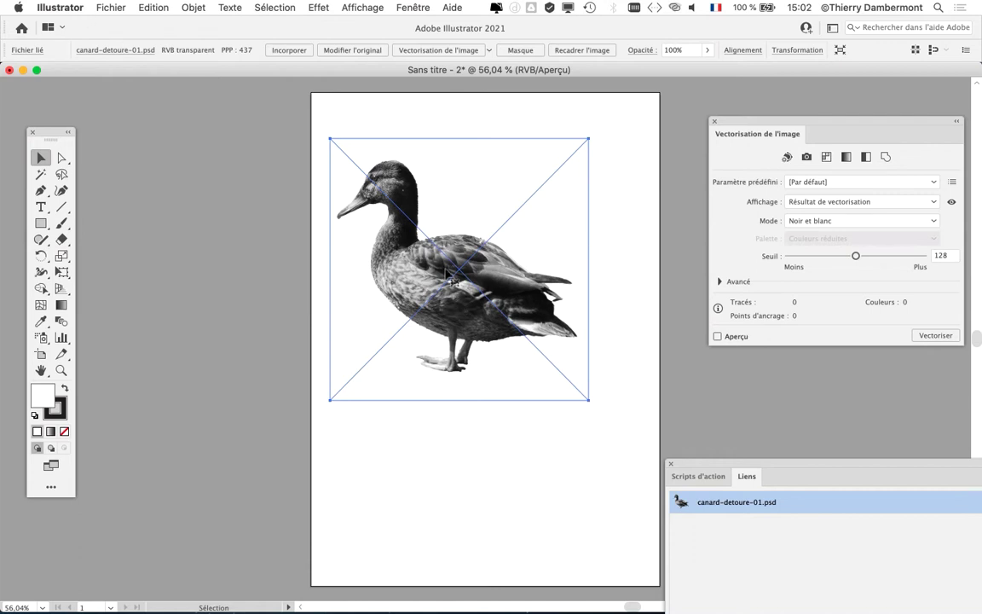
Step: Move the Vectorisation de l'image settings close to the duck and close the Liens list
{"action": "key", "text": "super+equal"}
{"action": "scroll", "coordinate": [193, 279], "scroll_direction": "right", "scroll_amount": 5}
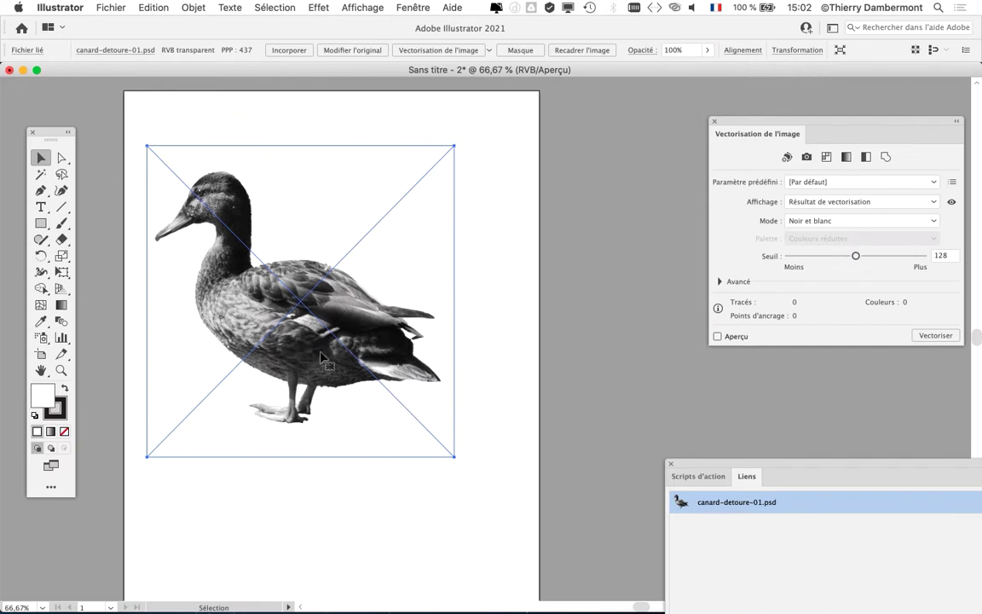
{"action": "left_click_drag", "start_coordinate": [725, 122], "coordinate": [542, 139]}
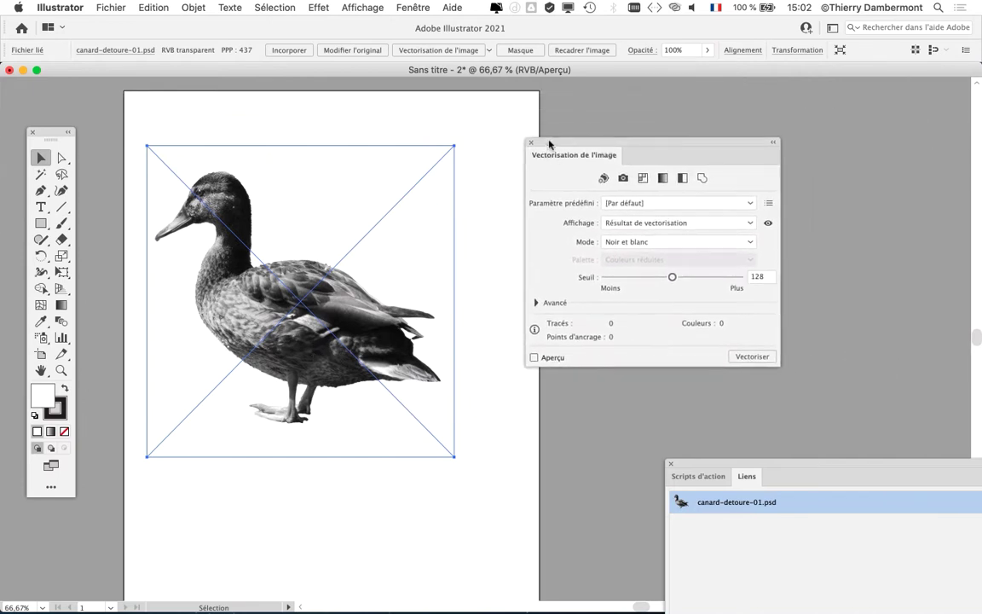
{"action": "left_click", "coordinate": [671, 467]}
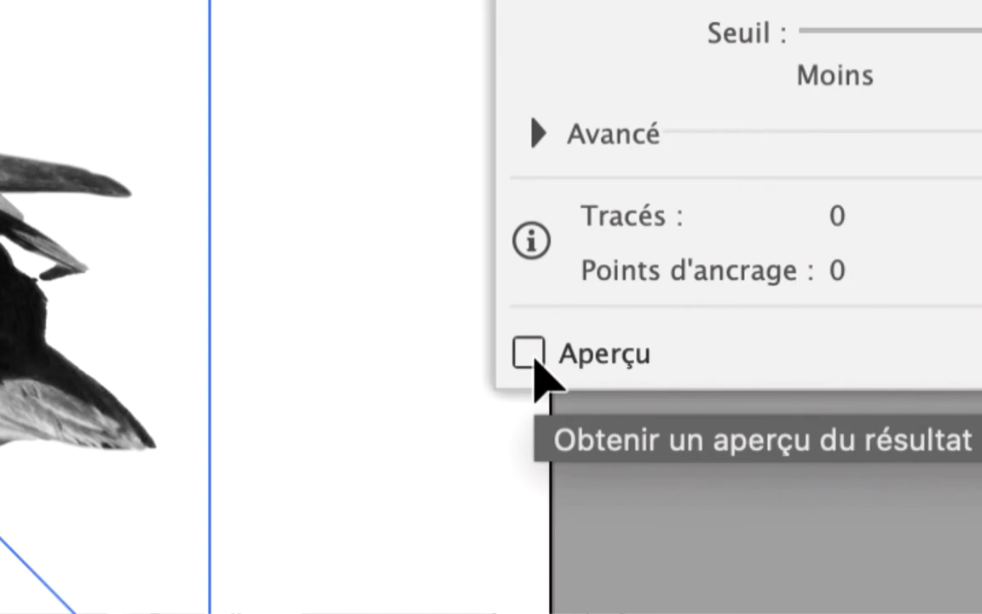
Step: Enable Aperçu to trace the linked duck in black and white, accept the large-image warning, and shift the trace settings clear of the page
{"action": "left_click", "coordinate": [532, 355]}
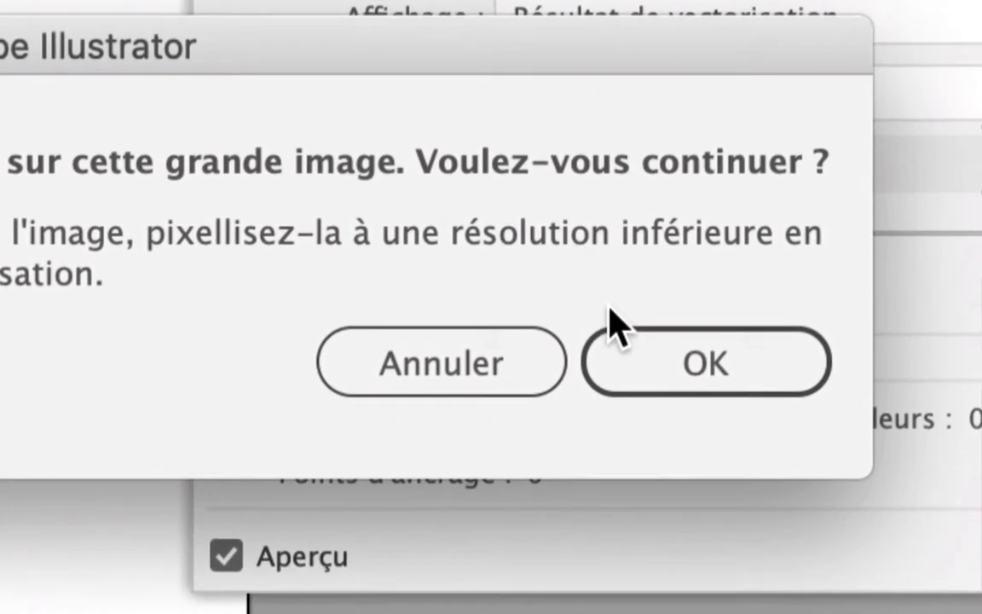
{"action": "left_click", "coordinate": [665, 372]}
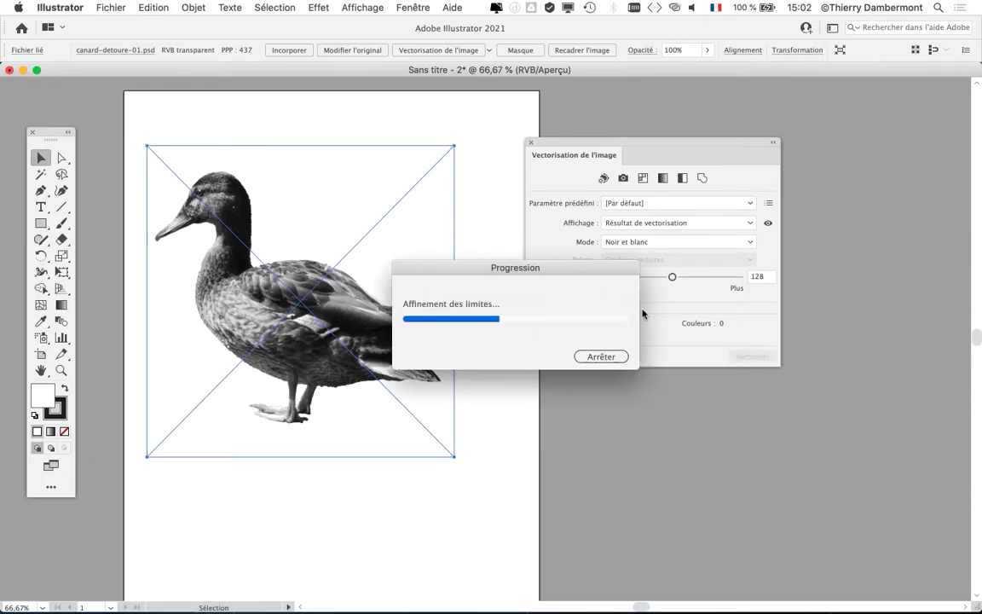
{"action": "left_click_drag", "start_coordinate": [616, 143], "coordinate": [684, 140]}
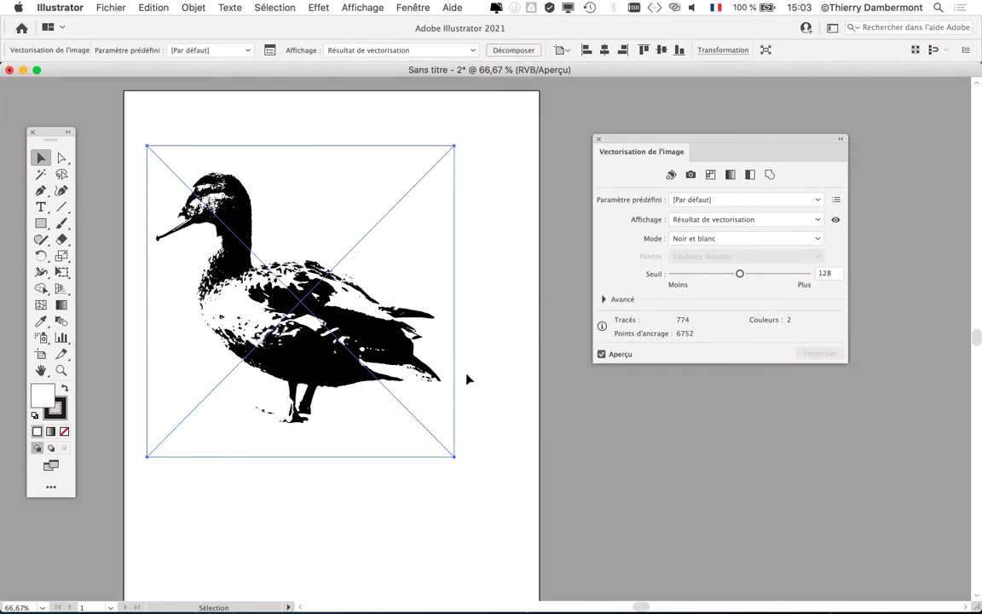
Step: Switch to Photoshop, where the source duck image is open, and hide all other applications
{"action": "key", "text": "super+Tab"}
{"action": "key", "text": "super+Tab"}
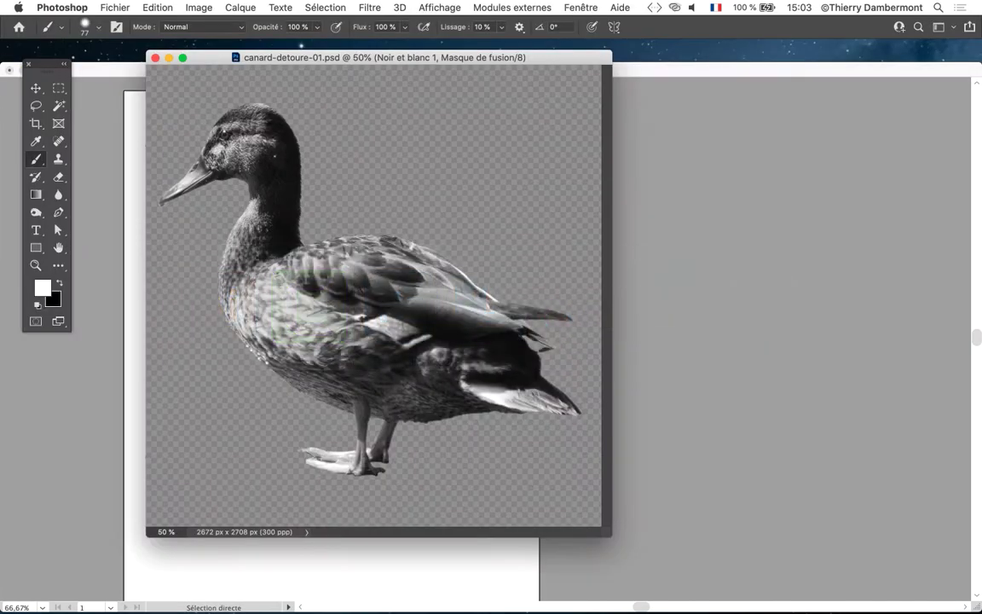
{"action": "key", "text": "super+Tab"}
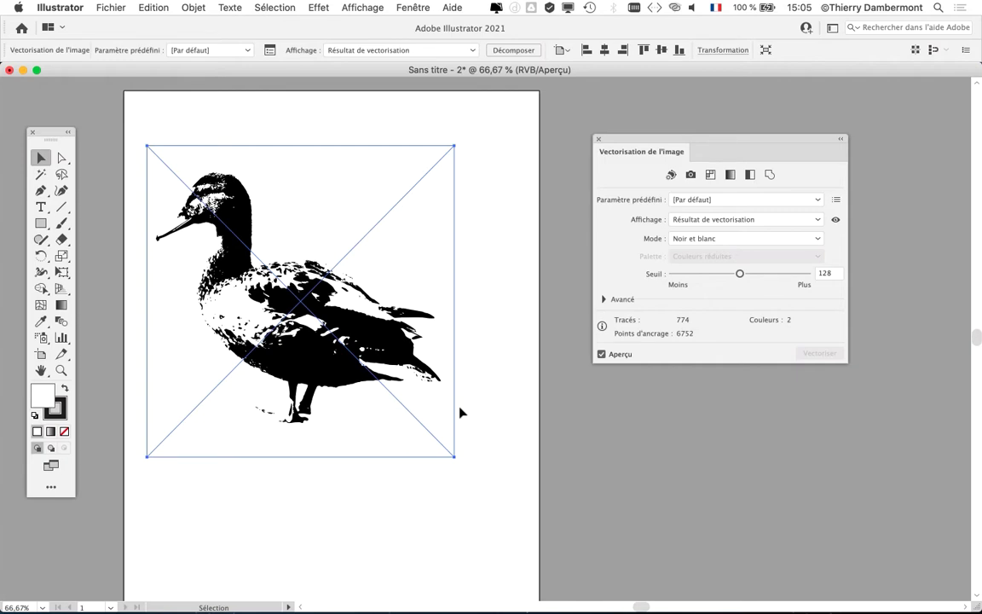
{"action": "key", "text": "super+Tab"}
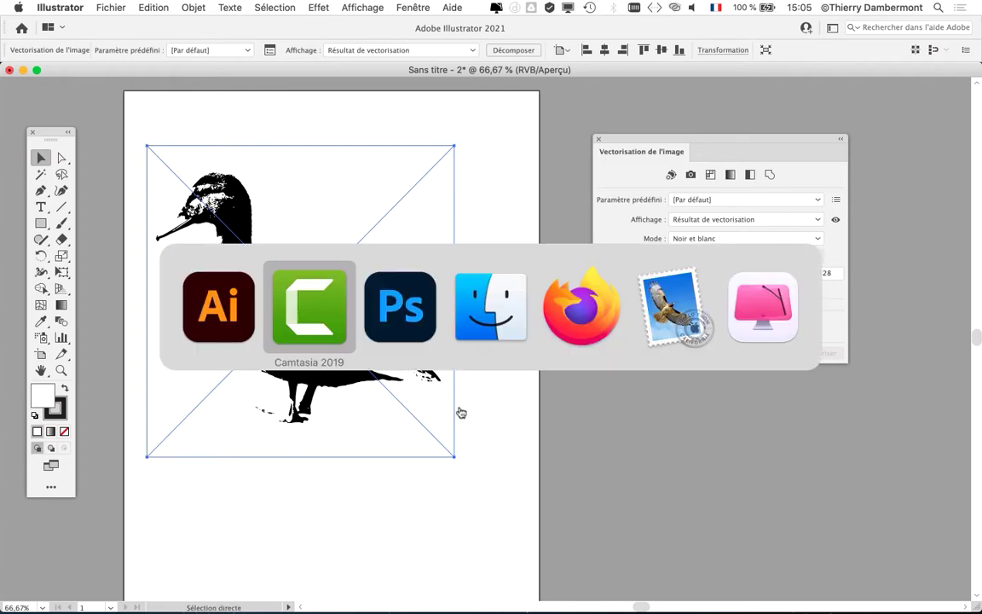
{"action": "left_click", "coordinate": [388, 331]}
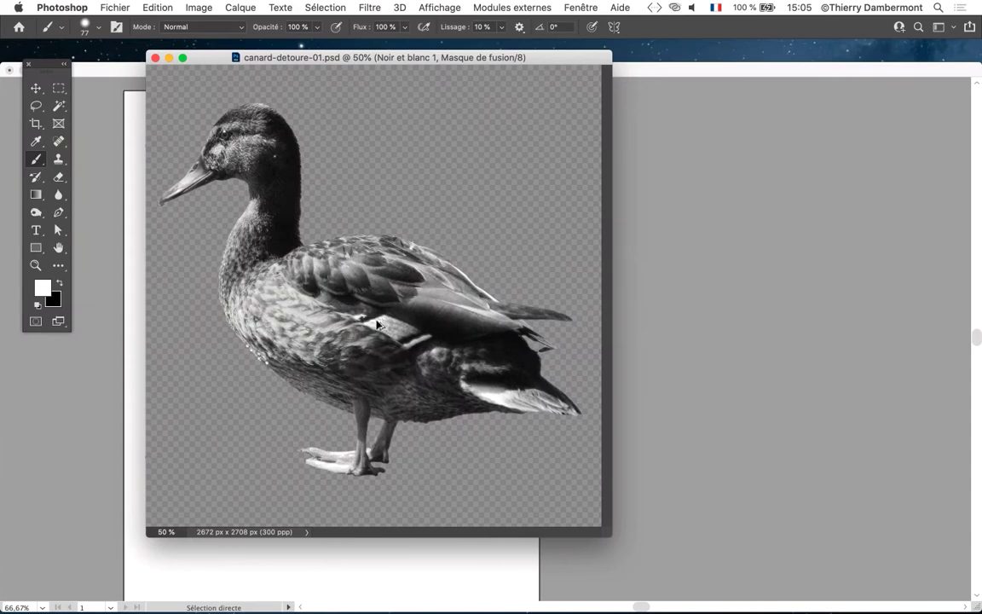
{"action": "key", "text": "alt+super+h"}
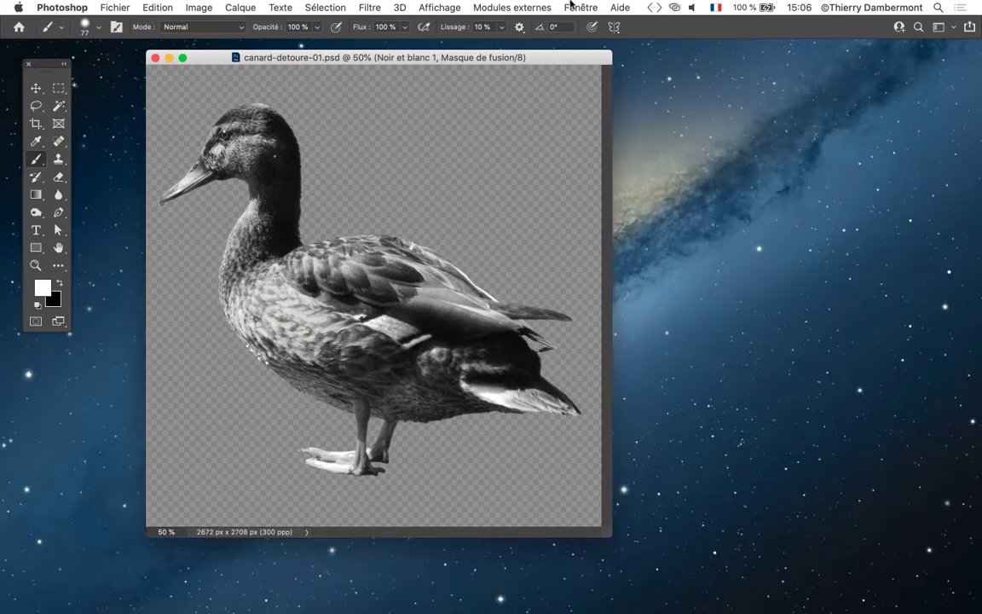
Step: Show the Calques list for the duck image, place it beside the duck and enlarge it
{"action": "left_click", "coordinate": [578, 8]}
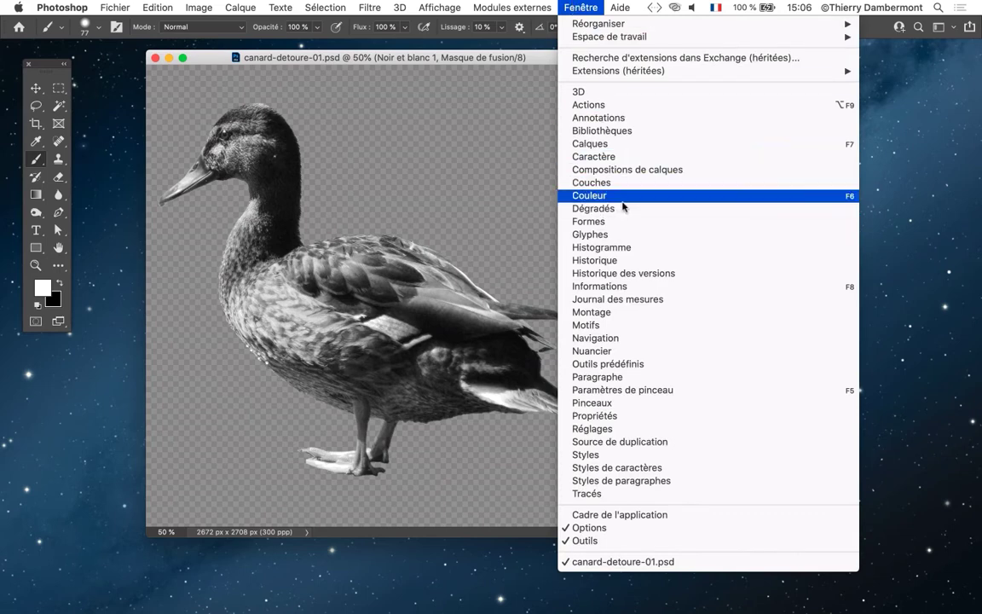
{"action": "left_click", "coordinate": [606, 143]}
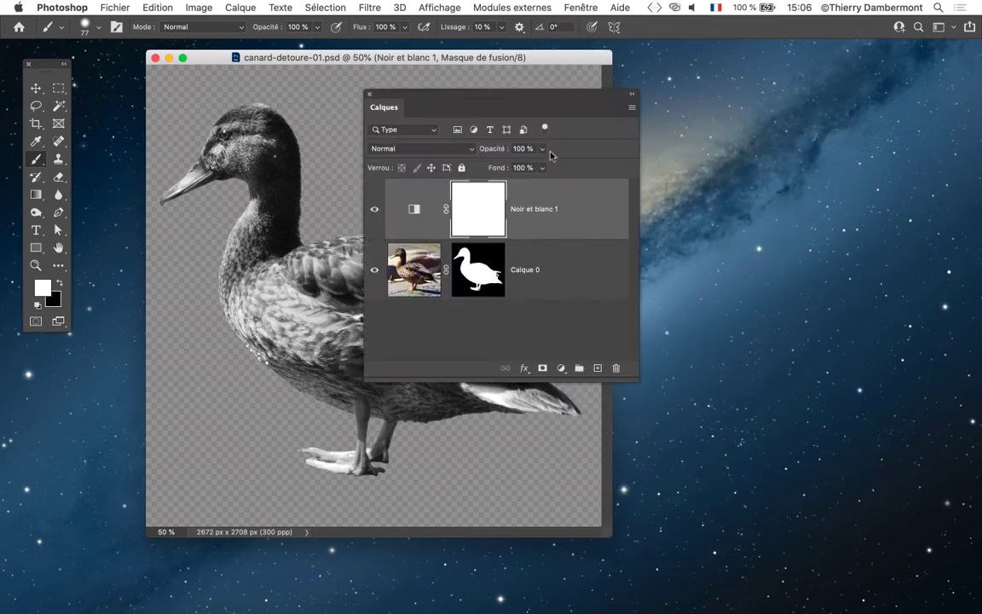
{"action": "left_click_drag", "start_coordinate": [541, 99], "coordinate": [745, 101]}
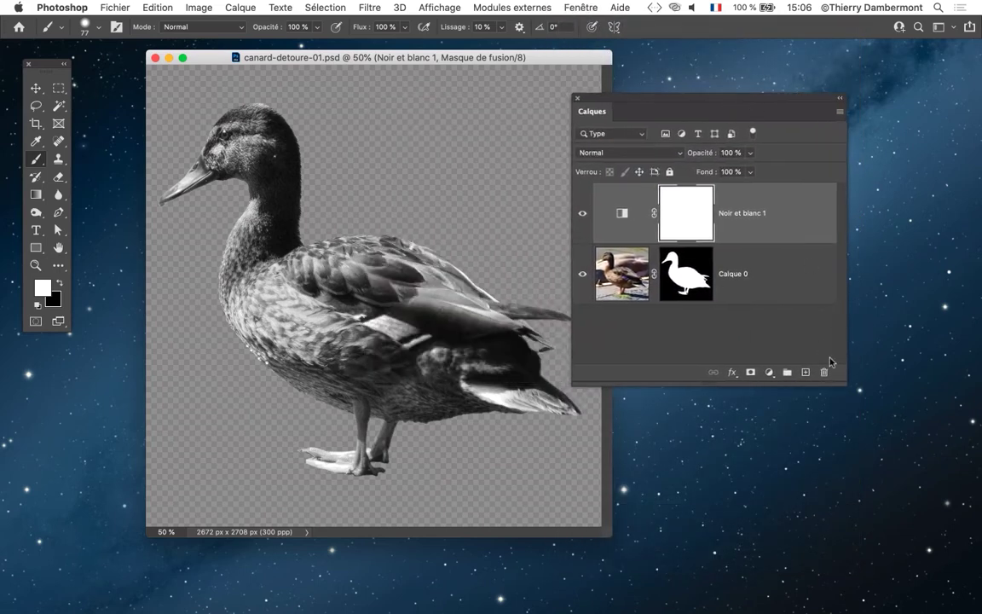
{"action": "left_click_drag", "start_coordinate": [840, 384], "coordinate": [911, 413]}
Step: Convert Calque 0 with its mask into an objet dynamique, then shrink the Calques list and move it clear of the duck
{"action": "left_click", "coordinate": [785, 284]}
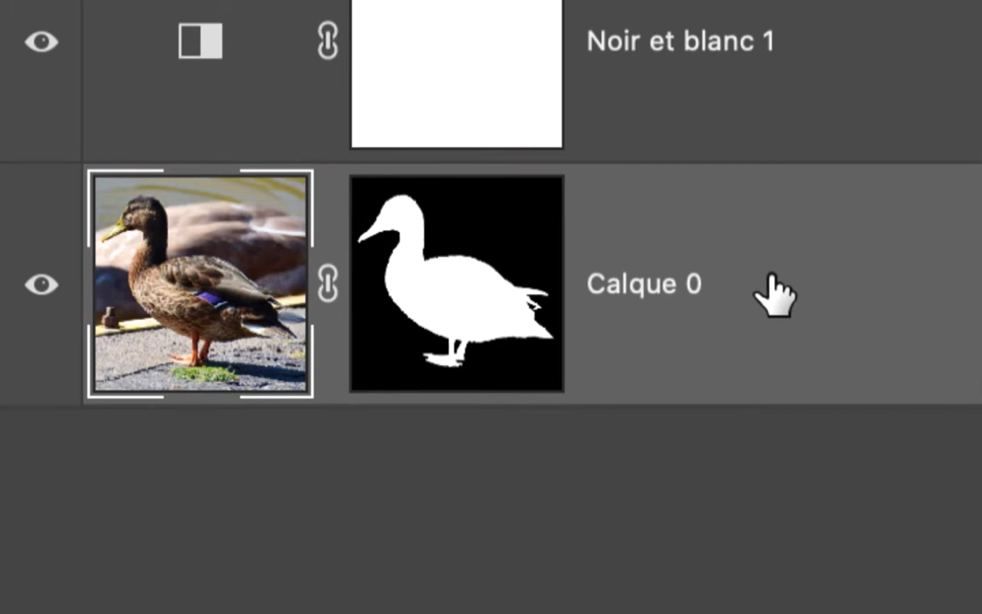
{"action": "right_click", "coordinate": [775, 294]}
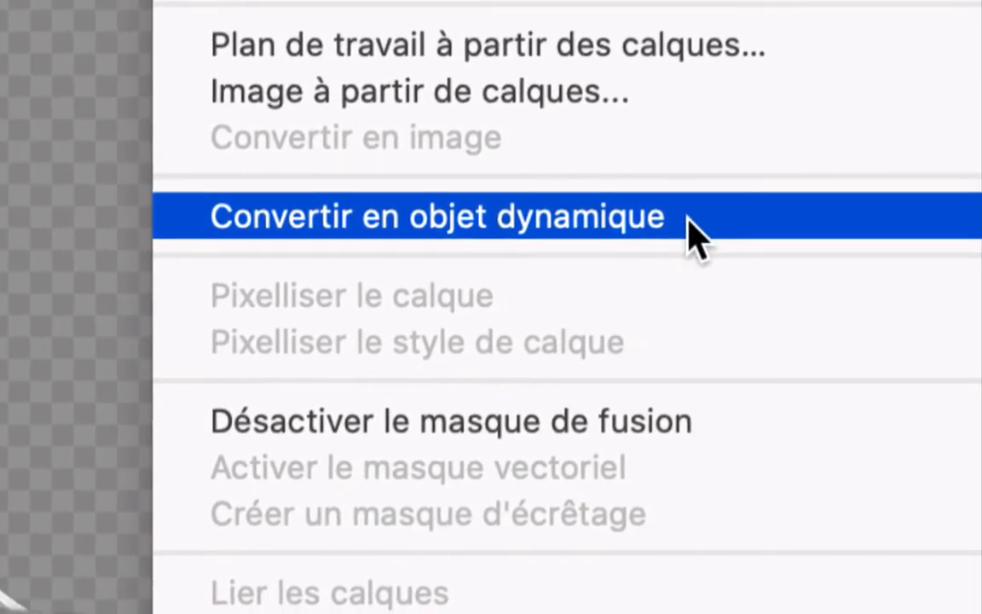
{"action": "left_click", "coordinate": [692, 234]}
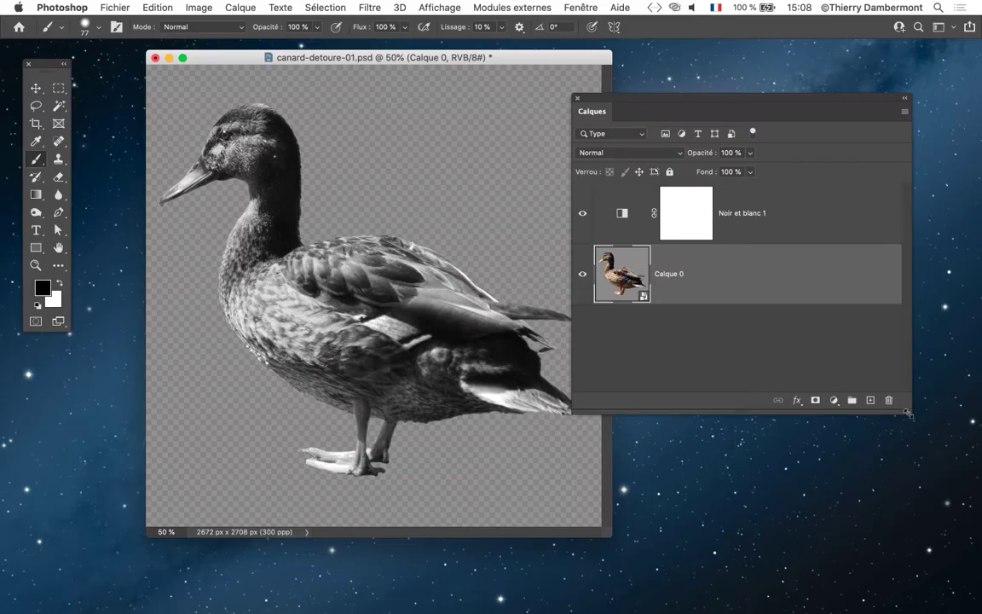
{"action": "left_click_drag", "start_coordinate": [908, 410], "coordinate": [822, 388]}
{"action": "left_click_drag", "start_coordinate": [636, 99], "coordinate": [732, 83]}
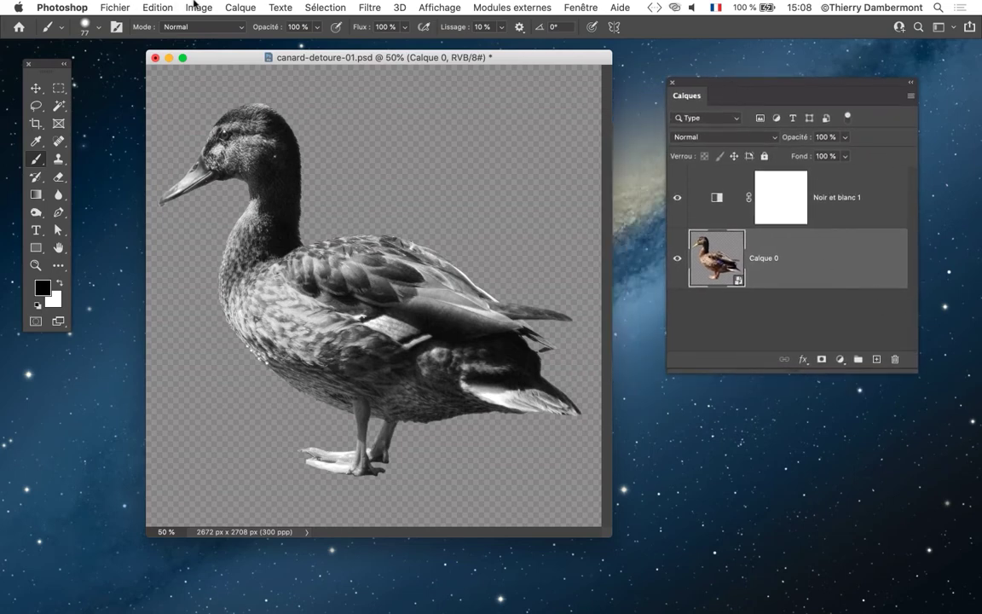
Step: Resample the duck image to 10 % of its width and height with Conserver les détails 2.0 at 300 pixels/pouce
{"action": "left_click", "coordinate": [196, 7]}
{"action": "left_click", "coordinate": [220, 112]}
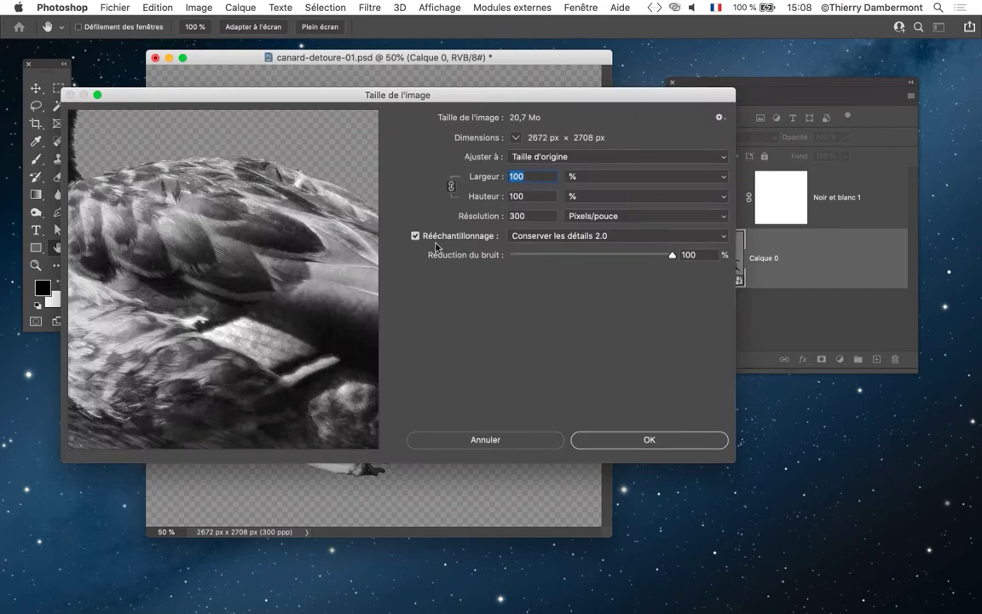
{"action": "key", "text": "alt+super+8"}
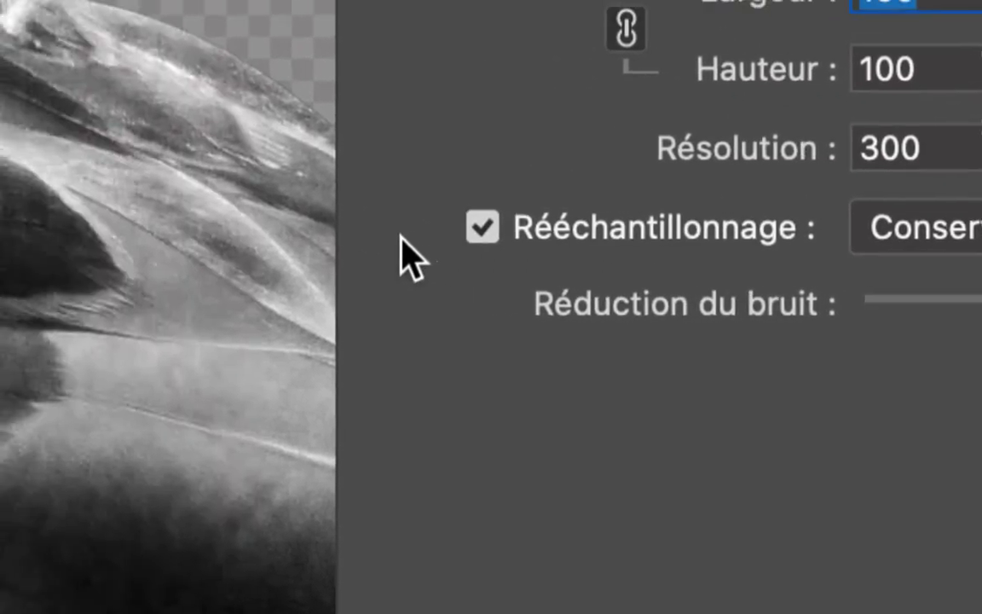
{"action": "left_click", "coordinate": [418, 238]}
{"action": "left_click", "coordinate": [411, 230]}
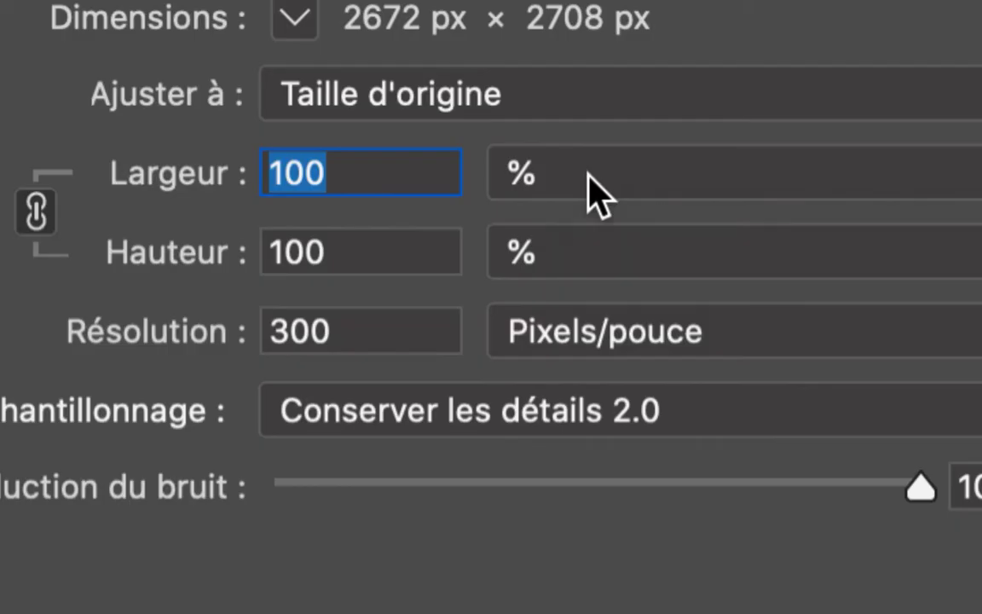
{"action": "left_click", "coordinate": [590, 179]}
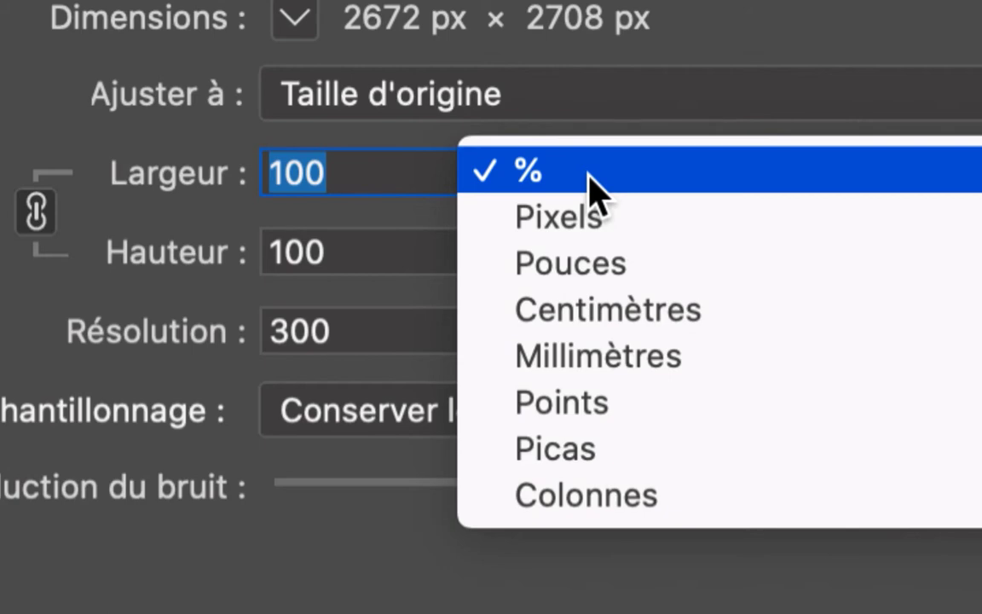
{"action": "left_click", "coordinate": [590, 177]}
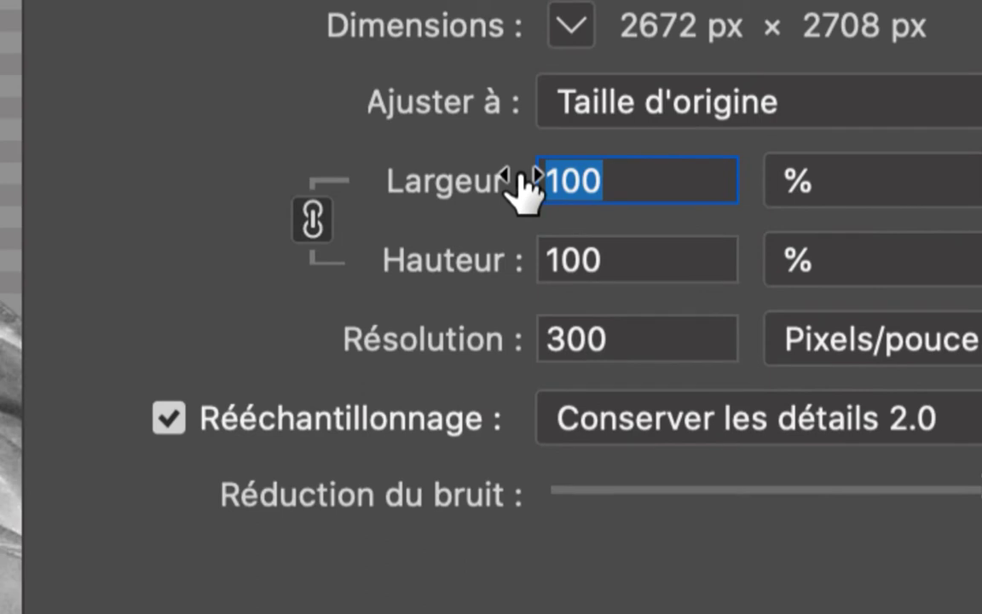
{"action": "type", "text": "10"}
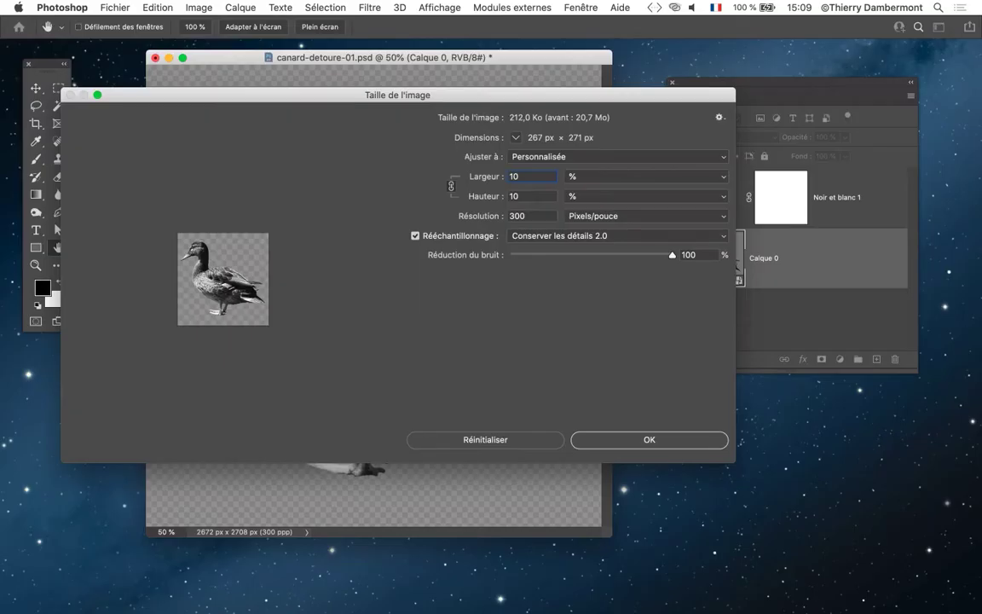
{"action": "key", "text": "Return"}
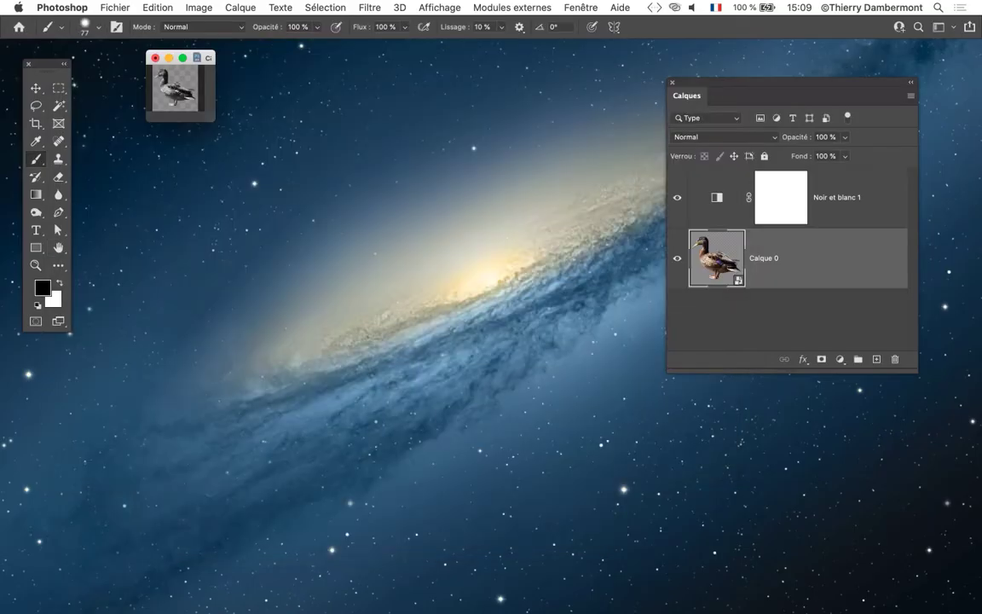
Step: Enlarge the duck's document window, place it beside the Calques list and fit the image inside it
{"action": "left_click_drag", "start_coordinate": [215, 121], "coordinate": [646, 572]}
{"action": "left_click_drag", "start_coordinate": [512, 57], "coordinate": [435, 53]}
{"action": "key", "text": "super+0"}
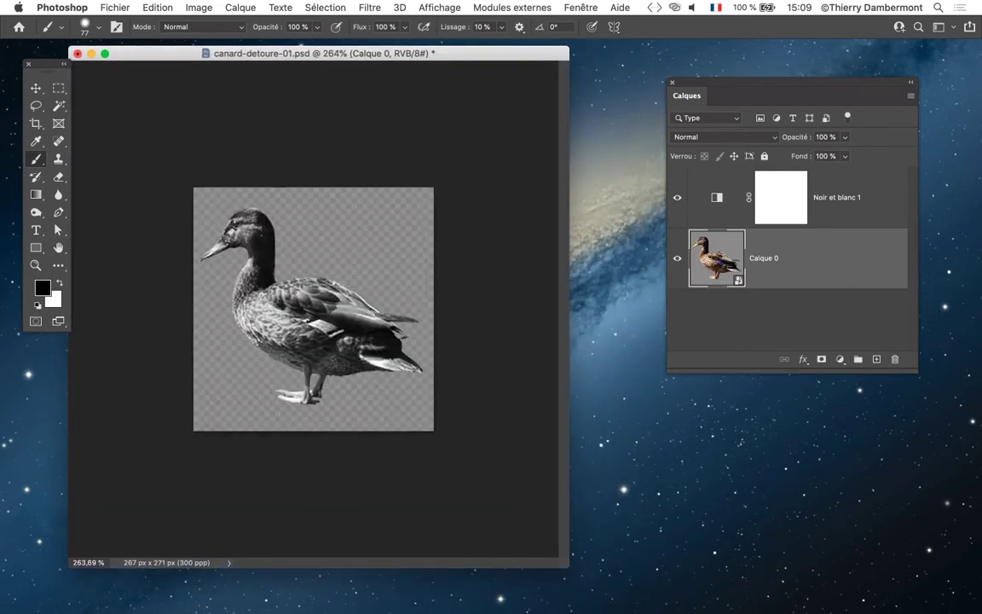
Step: Examine the pixels of the reduced duck's head up close, enlarging the document window for a wider look
{"action": "scroll", "coordinate": [265, 290], "scroll_direction": "up", "scroll_amount": 3}
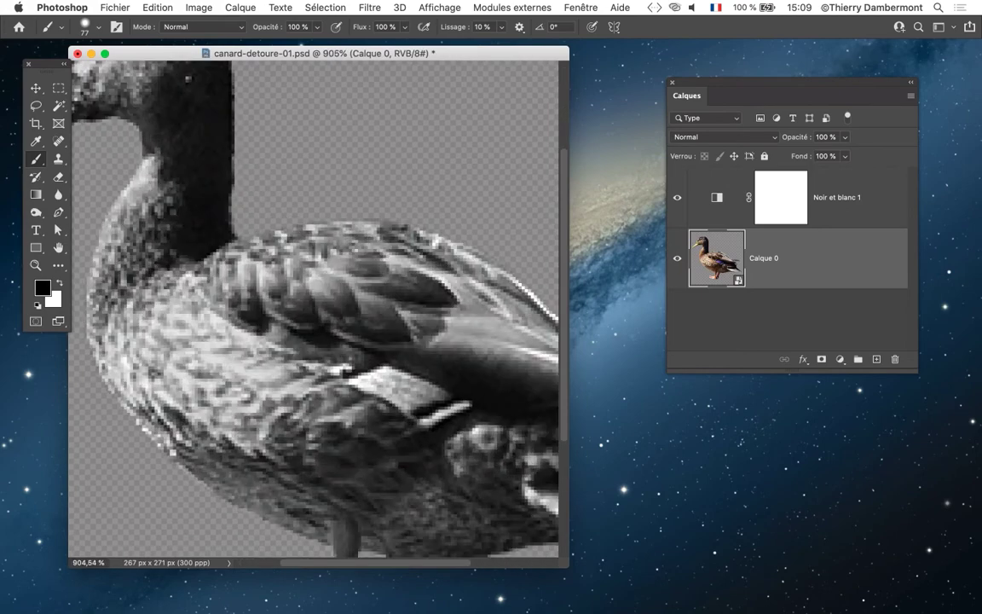
{"action": "scroll", "coordinate": [253, 281], "scroll_direction": "up", "scroll_amount": 2}
{"action": "scroll", "coordinate": [253, 282], "scroll_direction": "up", "scroll_amount": 5}
{"action": "scroll", "coordinate": [253, 282], "scroll_direction": "left", "scroll_amount": 4}
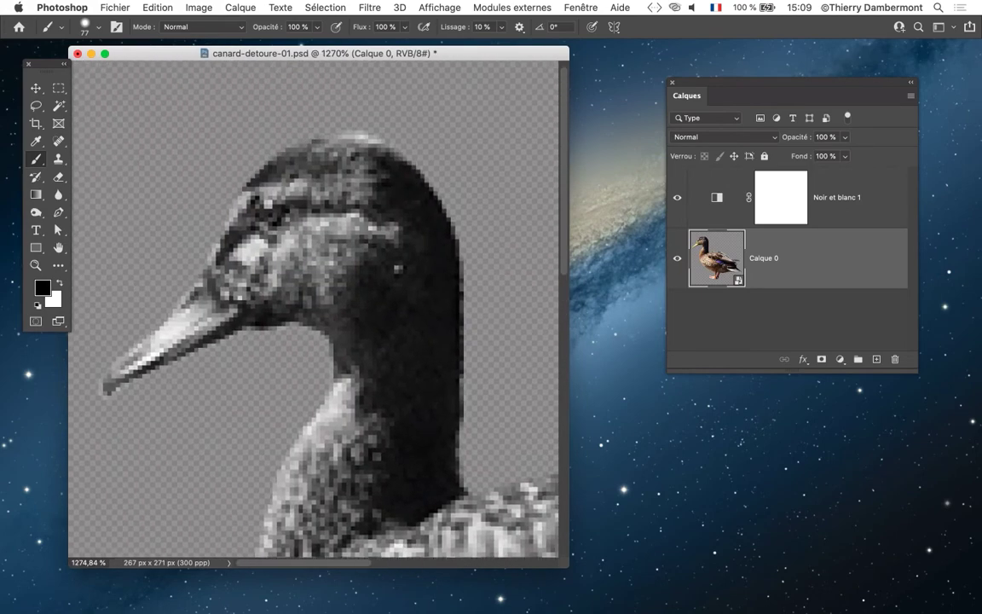
{"action": "scroll", "coordinate": [247, 265], "scroll_direction": "up", "scroll_amount": 1}
{"action": "scroll", "coordinate": [248, 256], "scroll_direction": "up", "scroll_amount": 3}
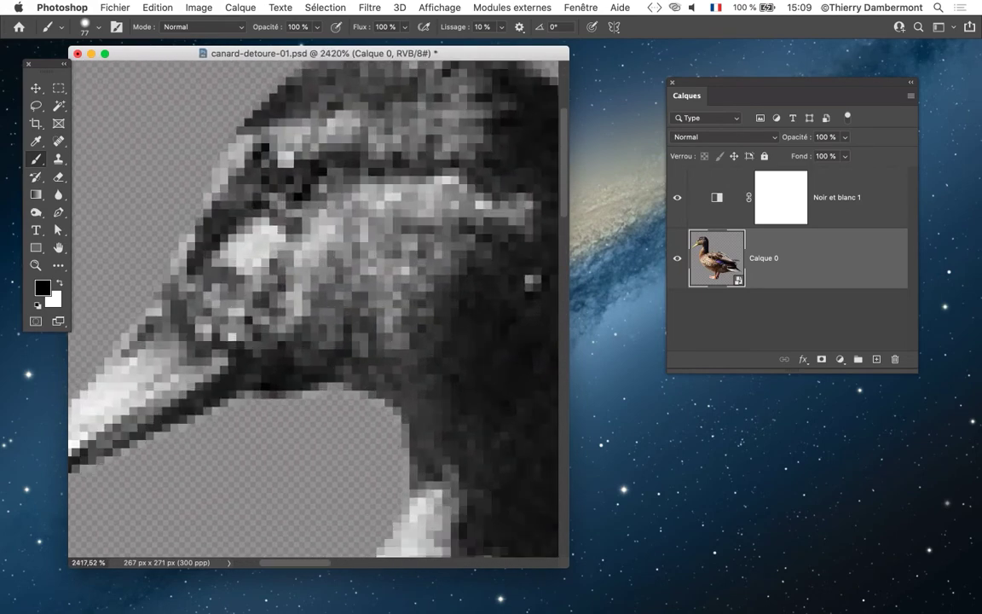
{"action": "left_click_drag", "start_coordinate": [568, 565], "coordinate": [831, 613]}
{"action": "scroll", "coordinate": [444, 332], "scroll_direction": "up", "scroll_amount": 4}
{"action": "scroll", "coordinate": [444, 333], "scroll_direction": "left", "scroll_amount": 4}
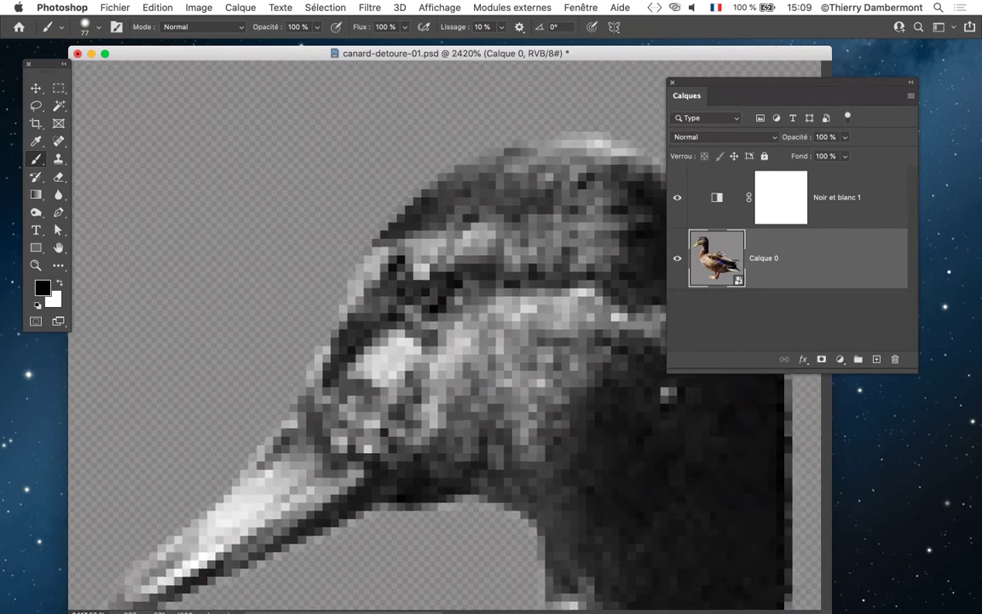
{"action": "scroll", "coordinate": [443, 333], "scroll_direction": "up", "scroll_amount": 1}
{"action": "scroll", "coordinate": [444, 332], "scroll_direction": "up", "scroll_amount": 4}
{"action": "scroll", "coordinate": [443, 332], "scroll_direction": "right", "scroll_amount": 4}
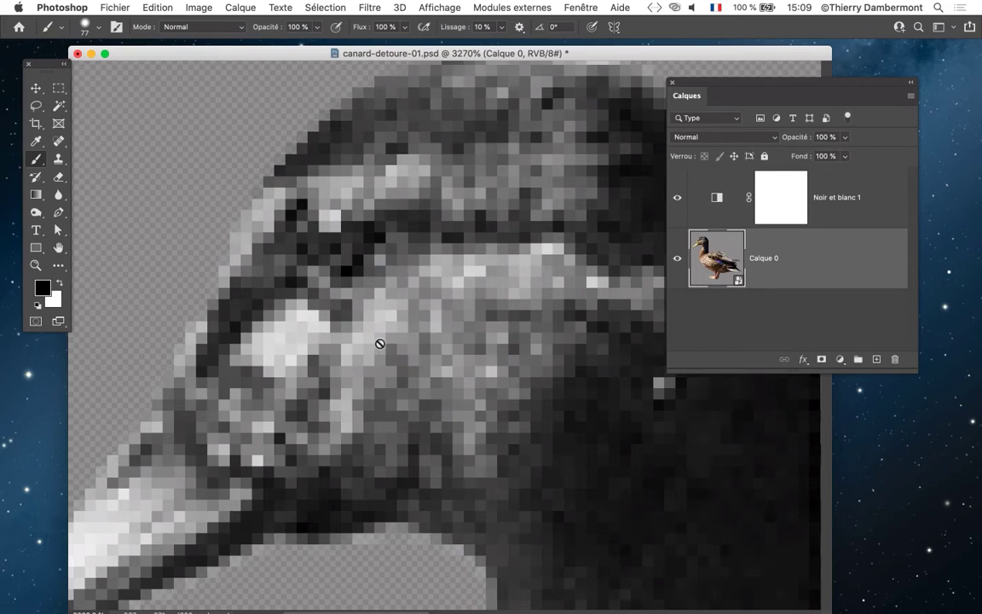
{"action": "scroll", "coordinate": [418, 309], "scroll_direction": "down", "scroll_amount": 1}
{"action": "scroll", "coordinate": [418, 309], "scroll_direction": "down", "scroll_amount": 4}
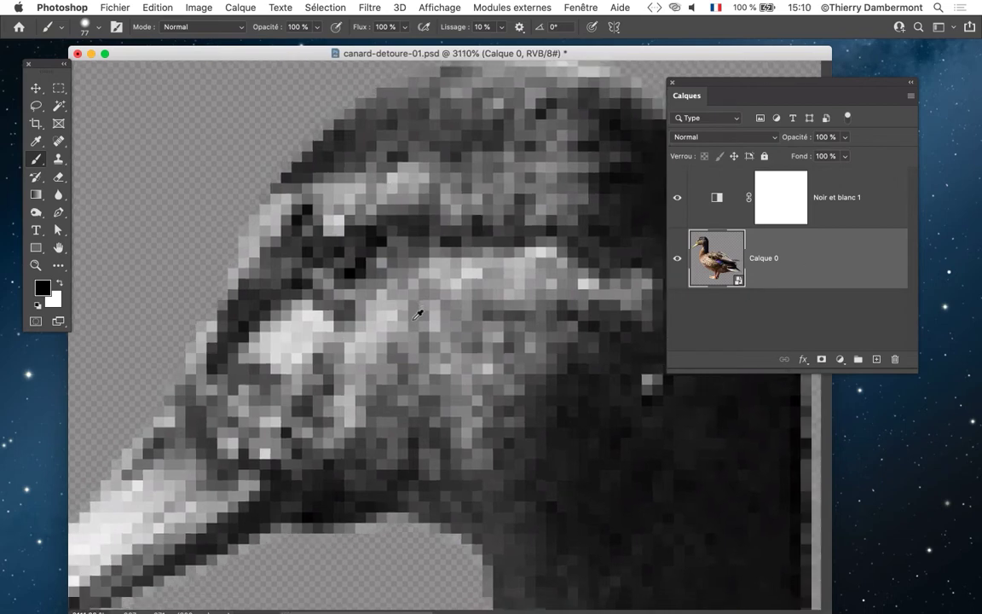
{"action": "scroll", "coordinate": [418, 317], "scroll_direction": "down", "scroll_amount": 2}
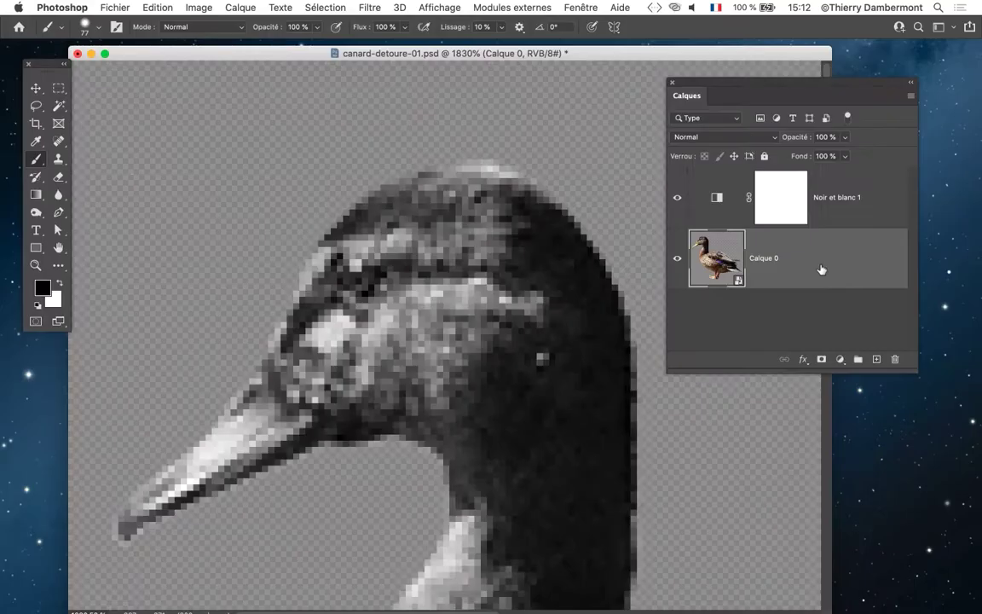
Step: Resample the duck image to 400 % width and height, moving the size settings aside to compare the preview with the pixelated head
{"action": "left_click", "coordinate": [183, 7]}
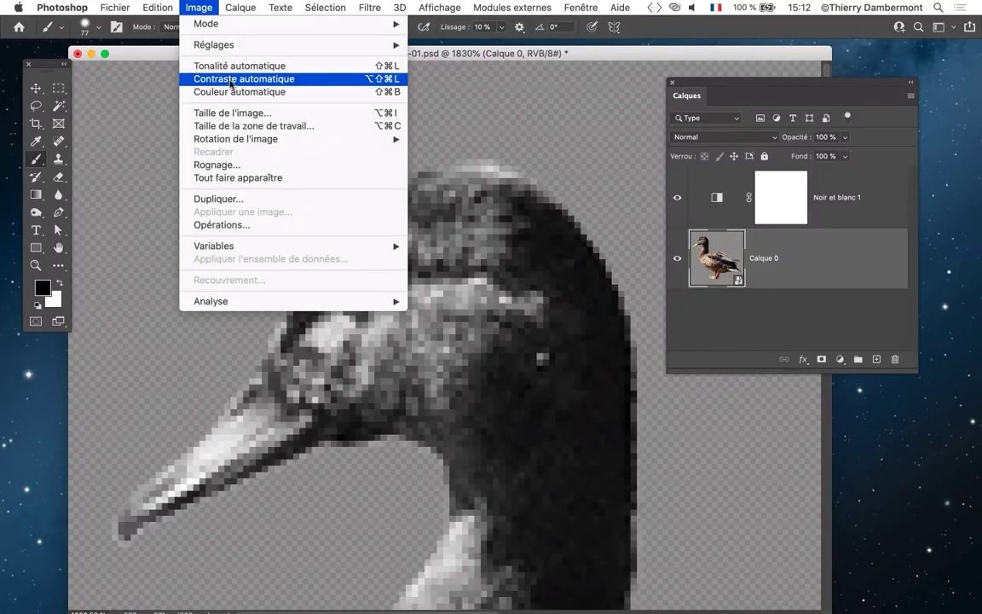
{"action": "left_click", "coordinate": [243, 113]}
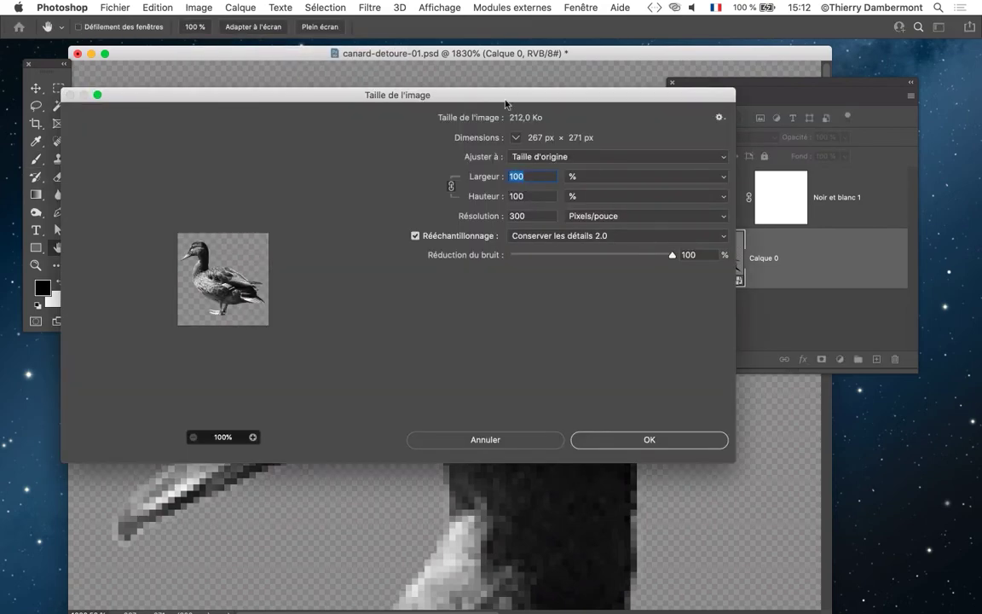
{"action": "left_click_drag", "start_coordinate": [504, 103], "coordinate": [666, 79]}
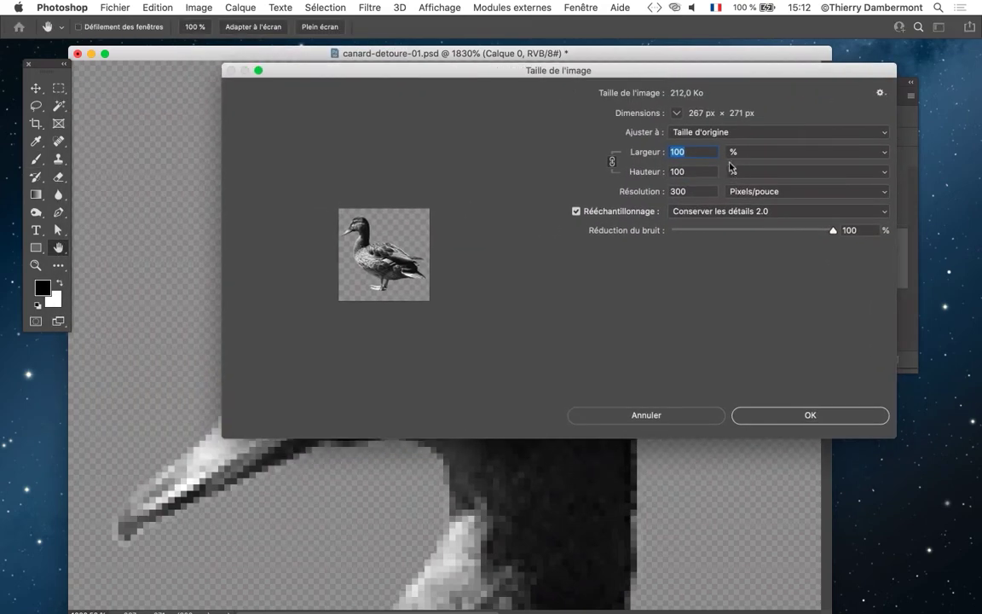
{"action": "key", "text": "alt"}
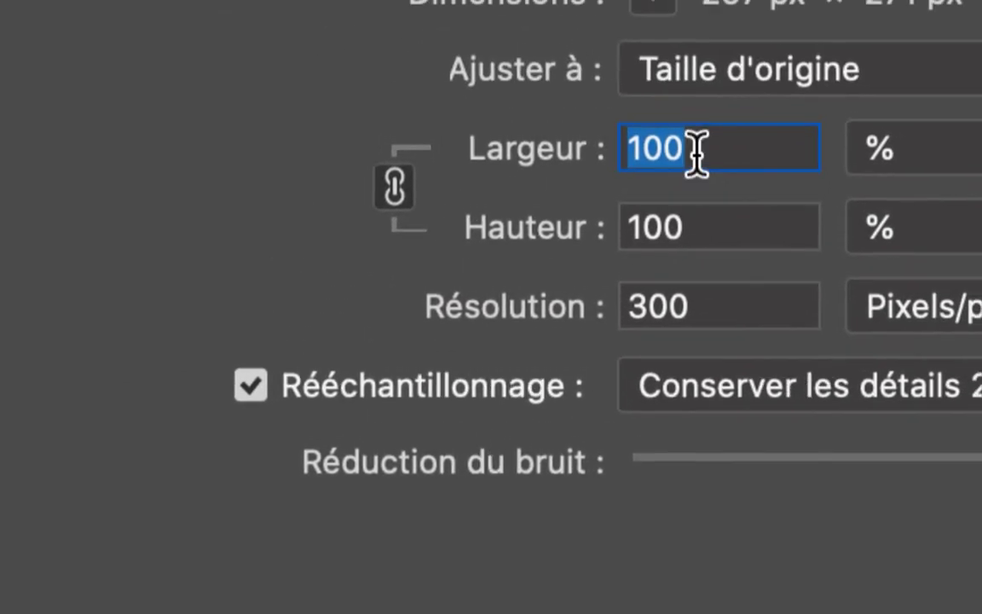
{"action": "left_click_drag", "start_coordinate": [697, 153], "coordinate": [594, 133]}
{"action": "type", "text": "4"}
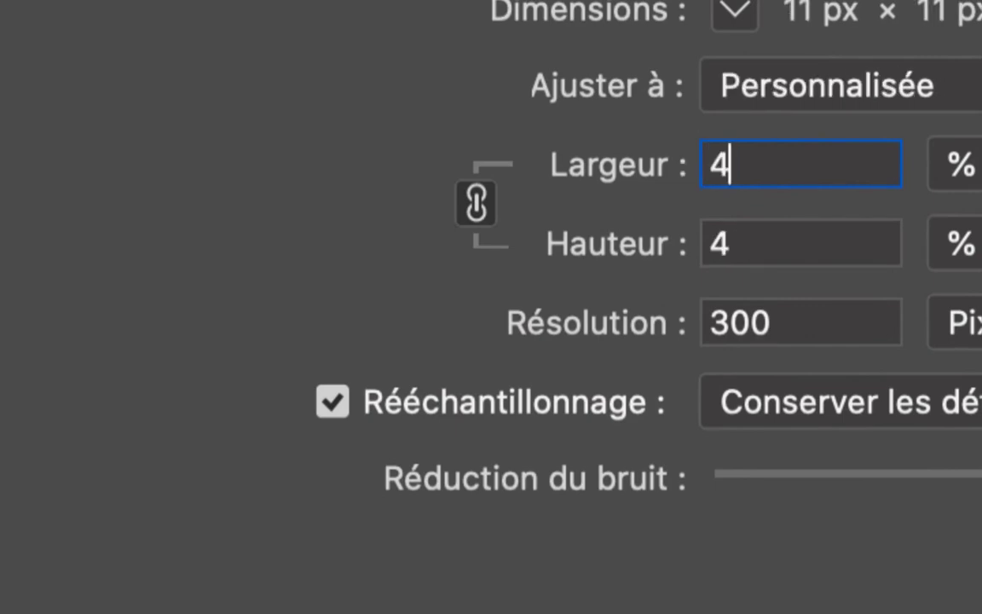
{"action": "type", "text": "00"}
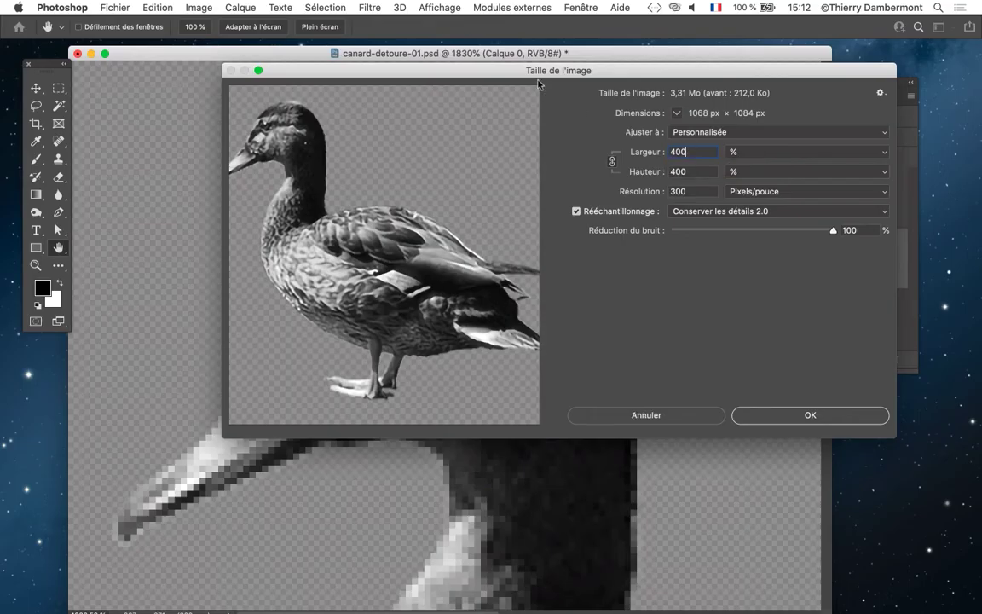
{"action": "left_click_drag", "start_coordinate": [535, 75], "coordinate": [752, 58]}
{"action": "key", "text": "alt"}
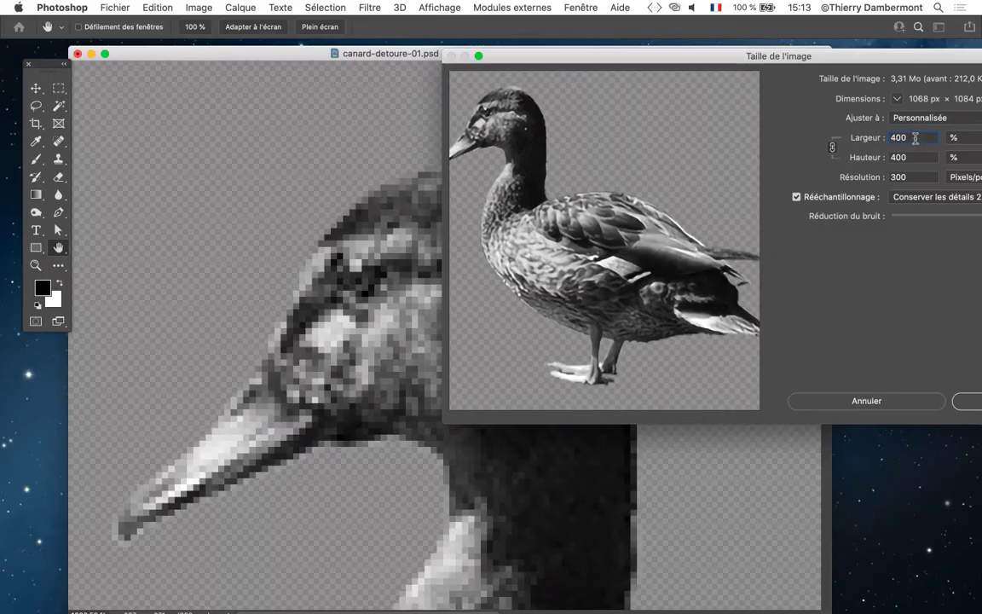
{"action": "key", "text": "super+a"}
{"action": "left_click_drag", "start_coordinate": [601, 66], "coordinate": [502, 68]}
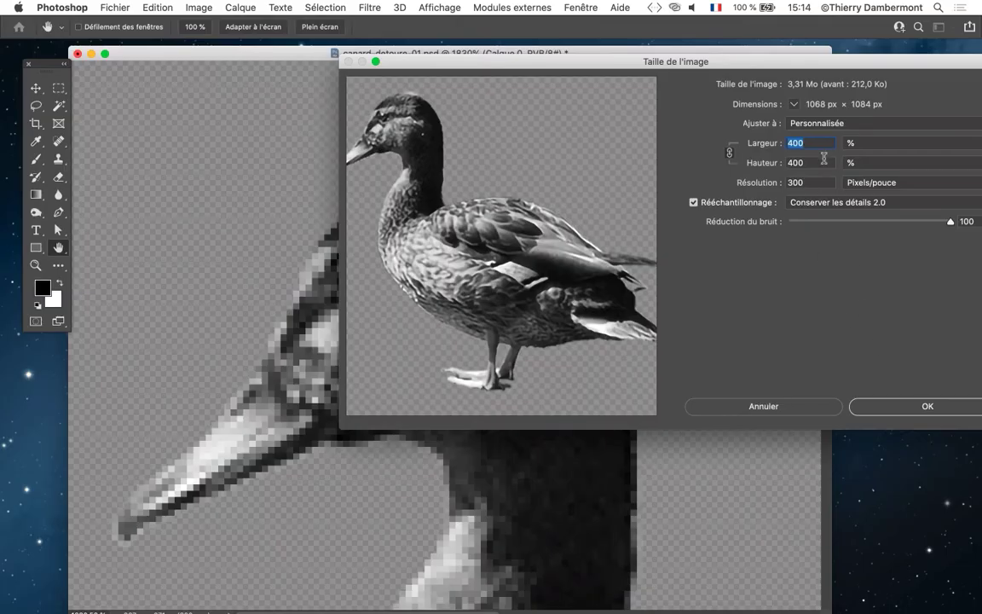
{"action": "left_click", "coordinate": [919, 406]}
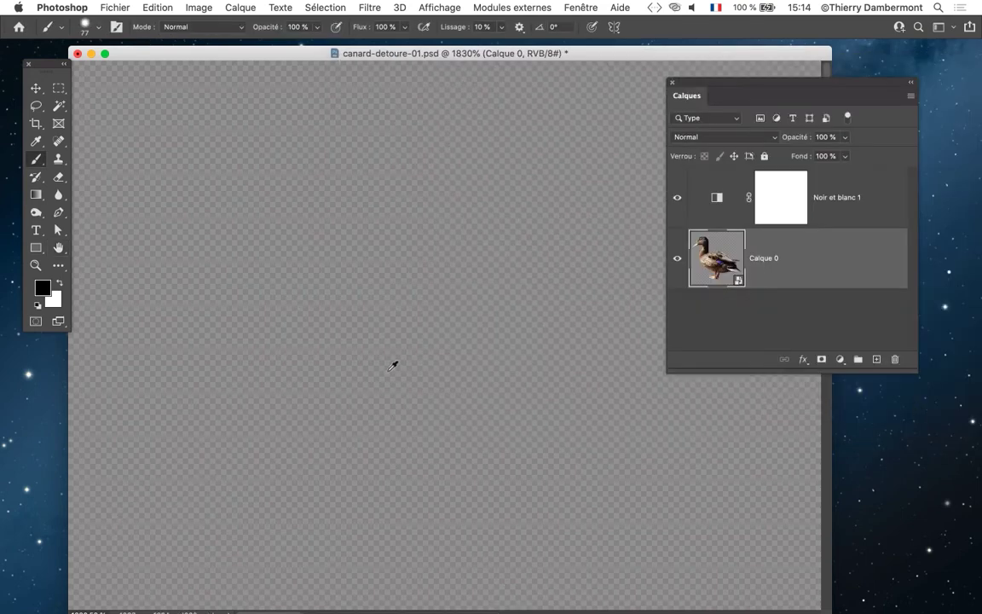
Step: Examine the detail around the eye, beak and feathers of the resized duck up close
{"action": "scroll", "coordinate": [394, 369], "scroll_direction": "down", "scroll_amount": 5}
{"action": "scroll", "coordinate": [179, 221], "scroll_direction": "up", "scroll_amount": 4}
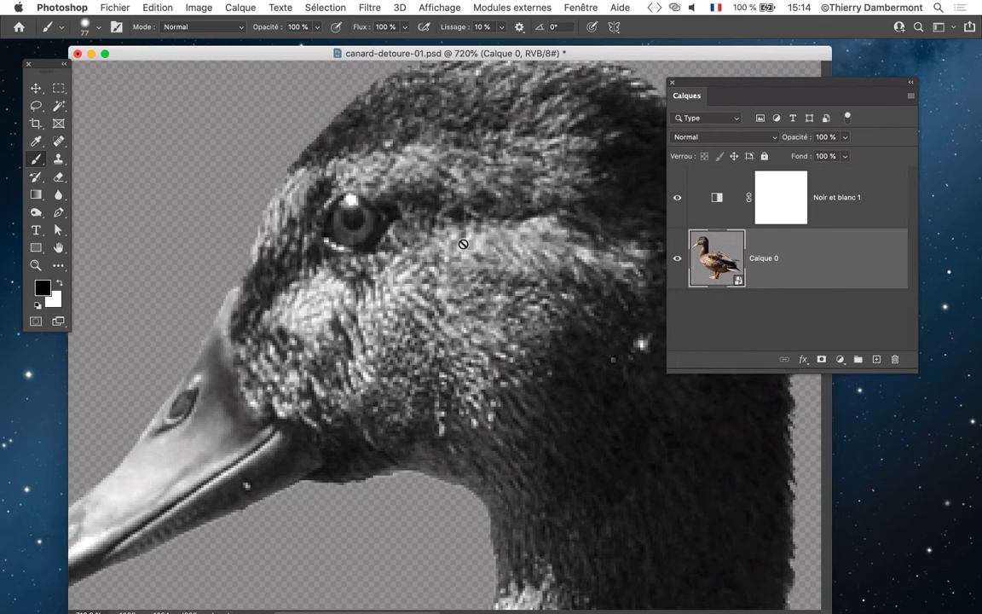
{"action": "scroll", "coordinate": [463, 244], "scroll_direction": "up", "scroll_amount": 3}
{"action": "scroll", "coordinate": [463, 244], "scroll_direction": "left", "scroll_amount": 2}
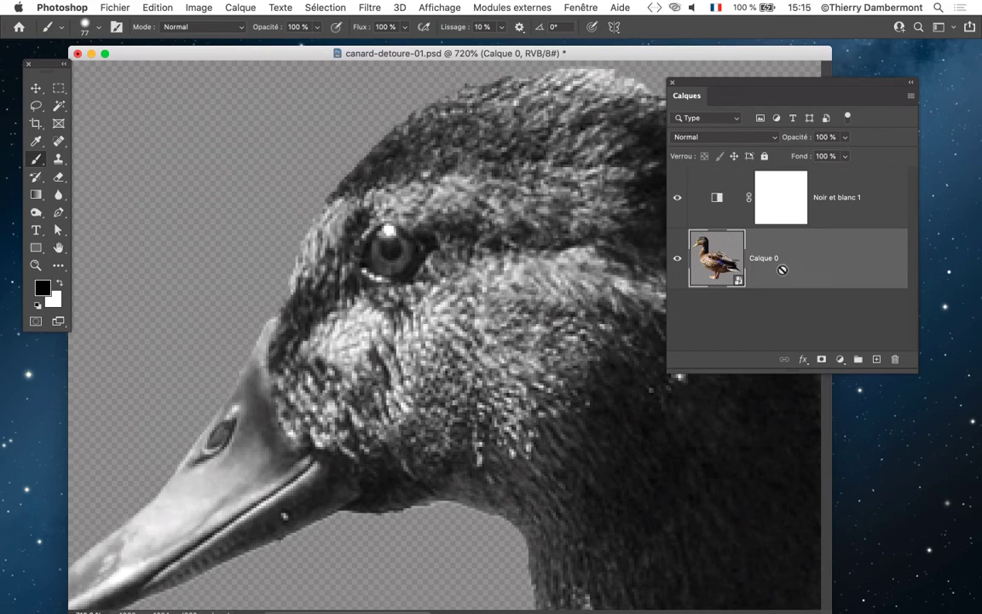
{"action": "scroll", "coordinate": [329, 235], "scroll_direction": "up", "scroll_amount": 3}
{"action": "scroll", "coordinate": [365, 260], "scroll_direction": "down", "scroll_amount": 8}
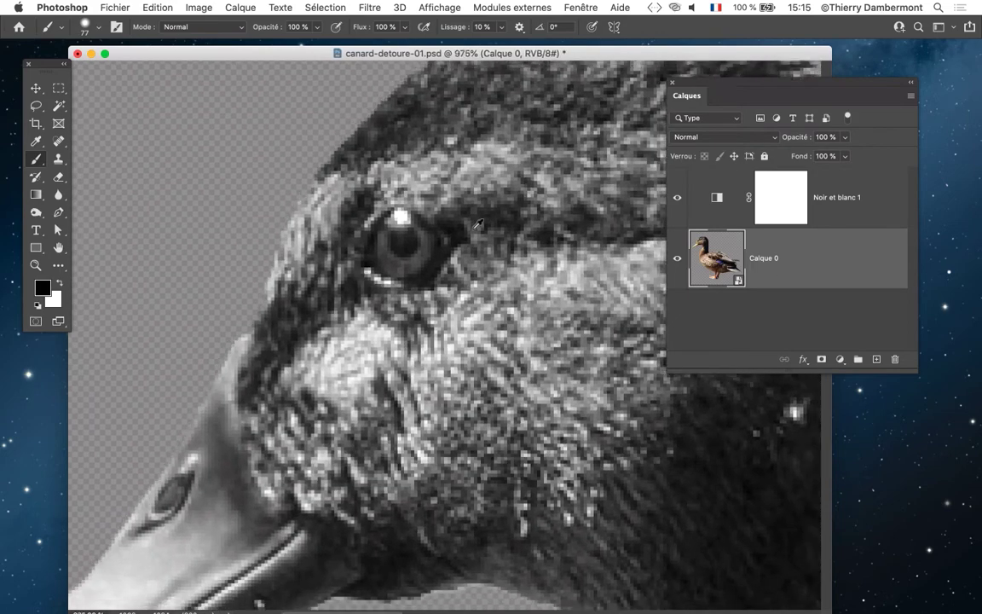
{"action": "scroll", "coordinate": [469, 231], "scroll_direction": "up", "scroll_amount": 2}
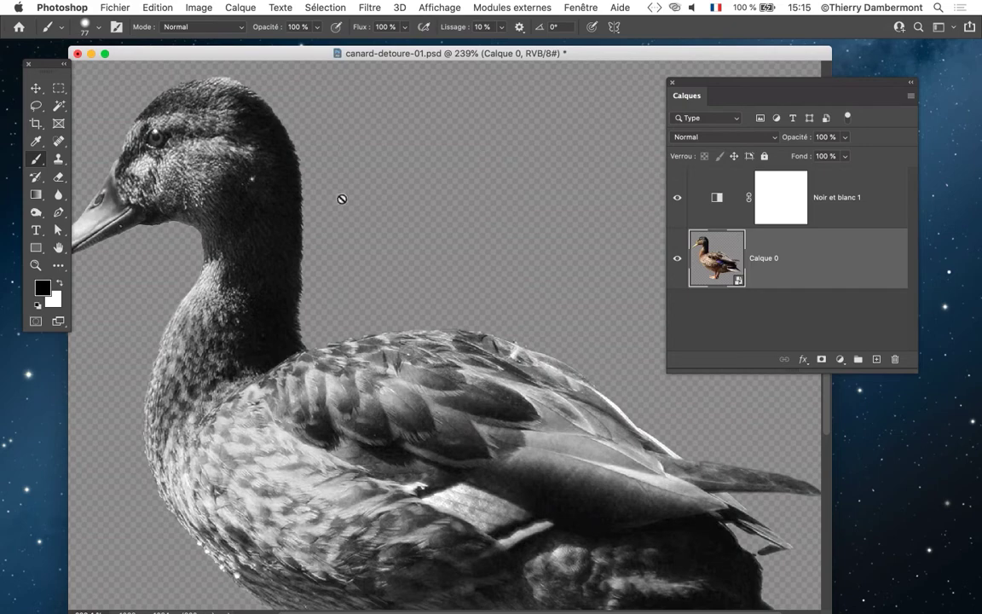
Step: Save the resized duck document canard-detoure-01.psd under its existing name
{"action": "scroll", "coordinate": [350, 197], "scroll_direction": "down", "scroll_amount": 2}
{"action": "scroll", "coordinate": [351, 207], "scroll_direction": "down", "scroll_amount": 1}
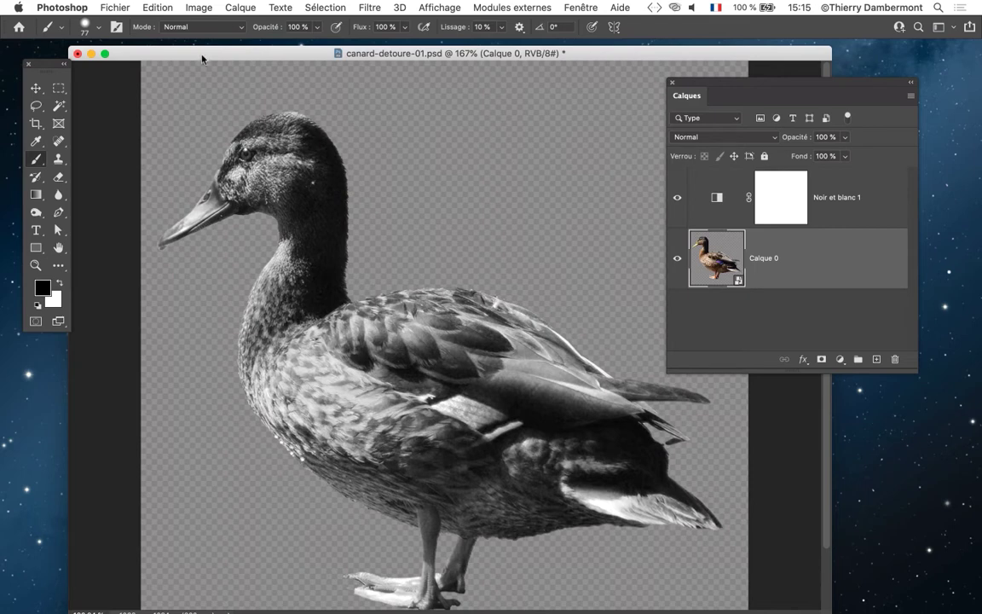
{"action": "left_click", "coordinate": [115, 7]}
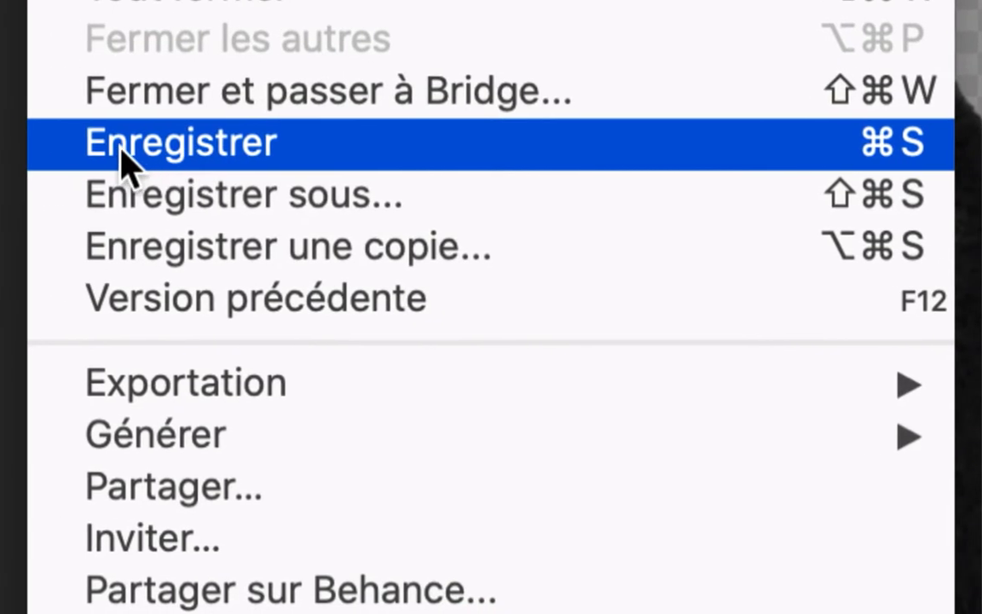
{"action": "left_click", "coordinate": [46, 154]}
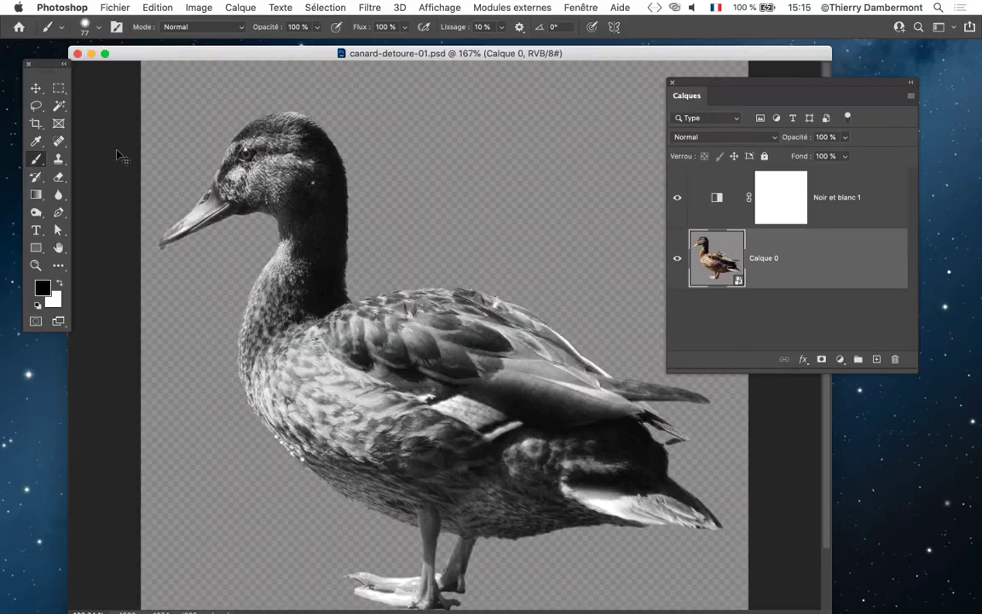
Step: Switch to Illustrator, update the modified duck link and set its tracing mode to Couleur
{"action": "key", "text": "super+Tab"}
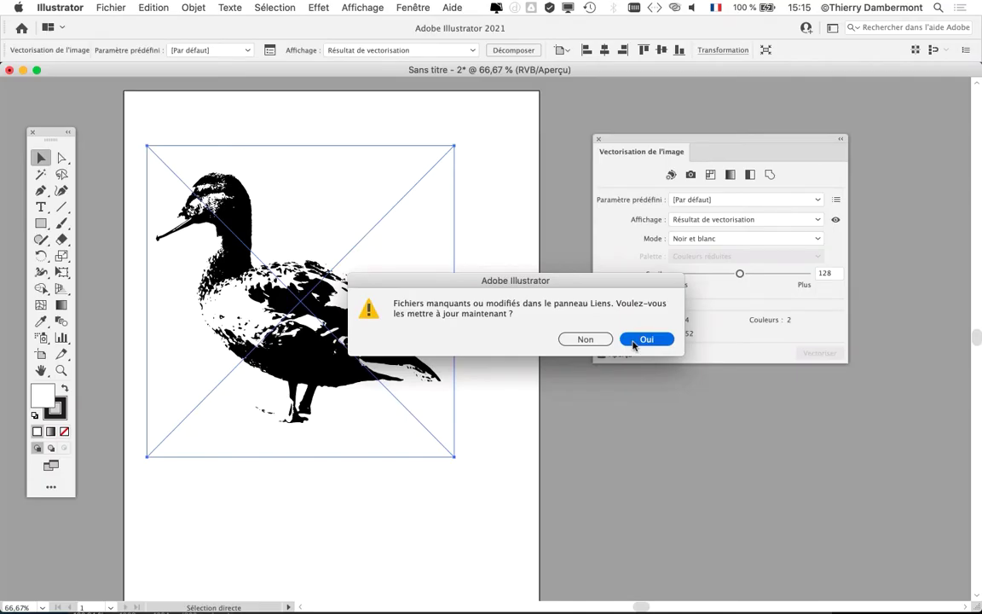
{"action": "left_click", "coordinate": [635, 340]}
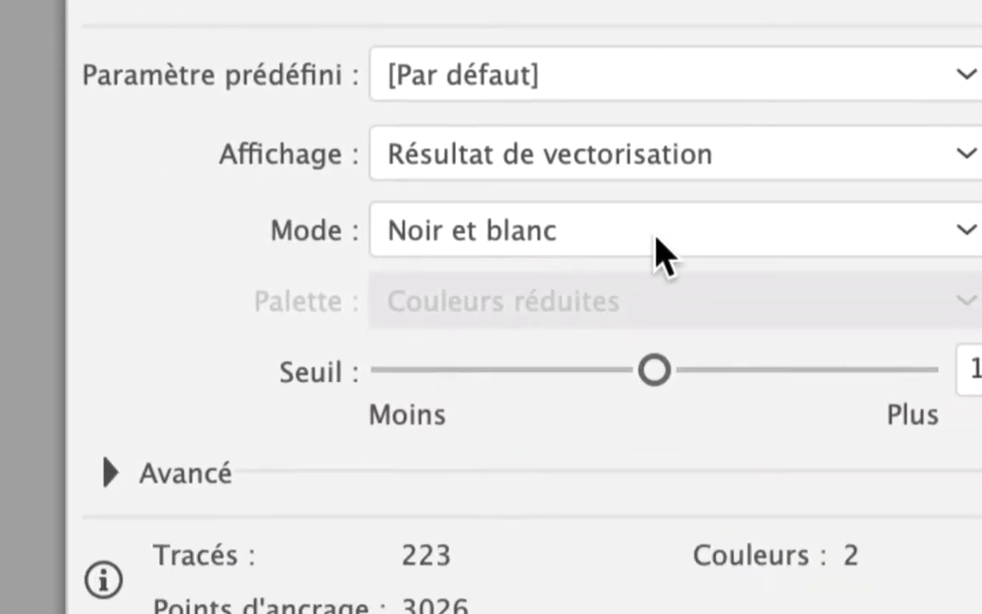
{"action": "left_click", "coordinate": [656, 240]}
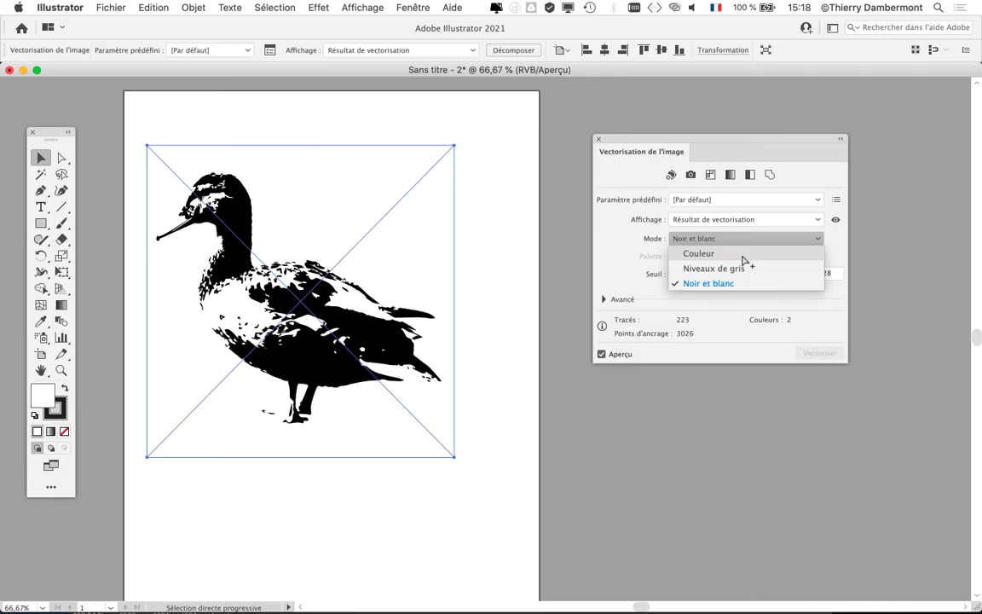
{"action": "left_click", "coordinate": [697, 253]}
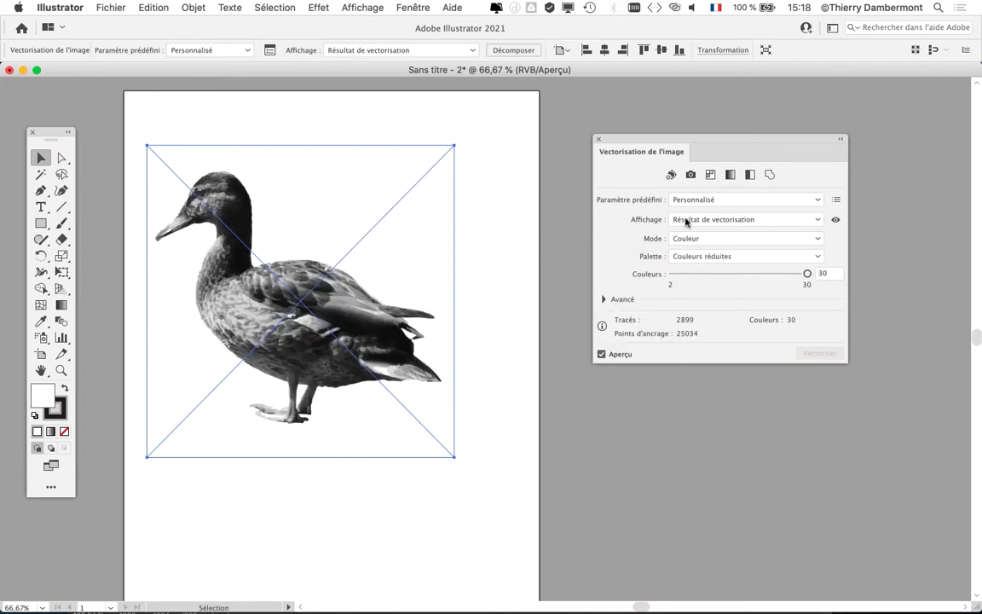
{"action": "left_click_drag", "start_coordinate": [641, 139], "coordinate": [646, 138]}
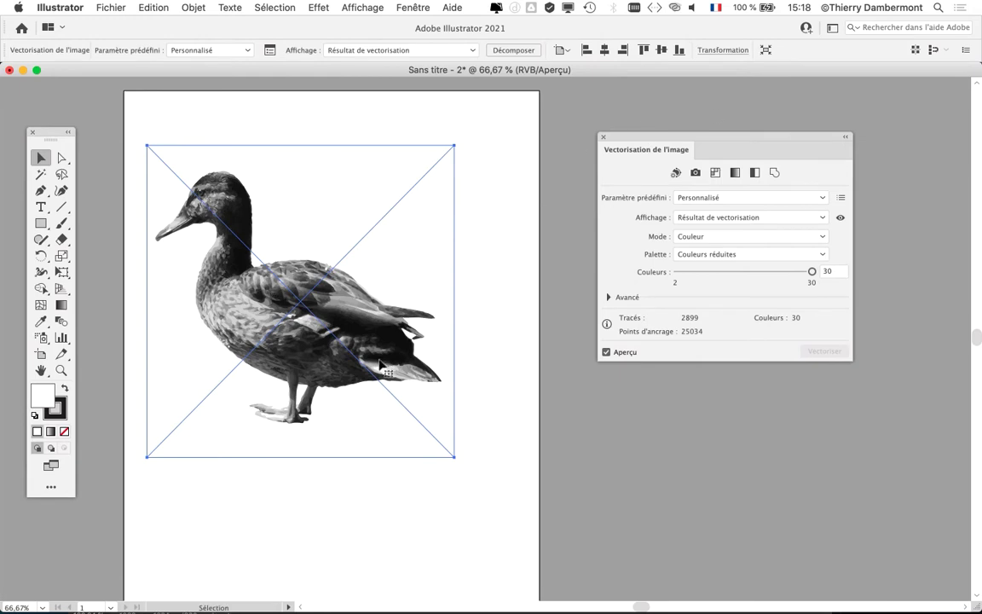
Step: Switch to Photoshop, hide the Noir et blanc 1 adjustment layer and save the duck document
{"action": "key", "text": "super+Tab"}
{"action": "key", "text": "super+Tab"}
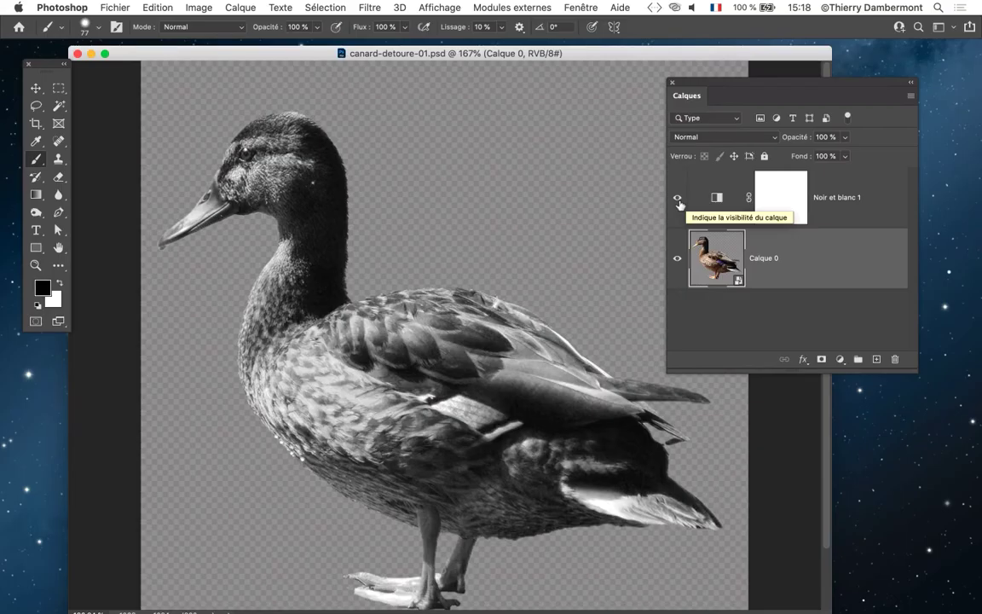
{"action": "left_click", "coordinate": [678, 199]}
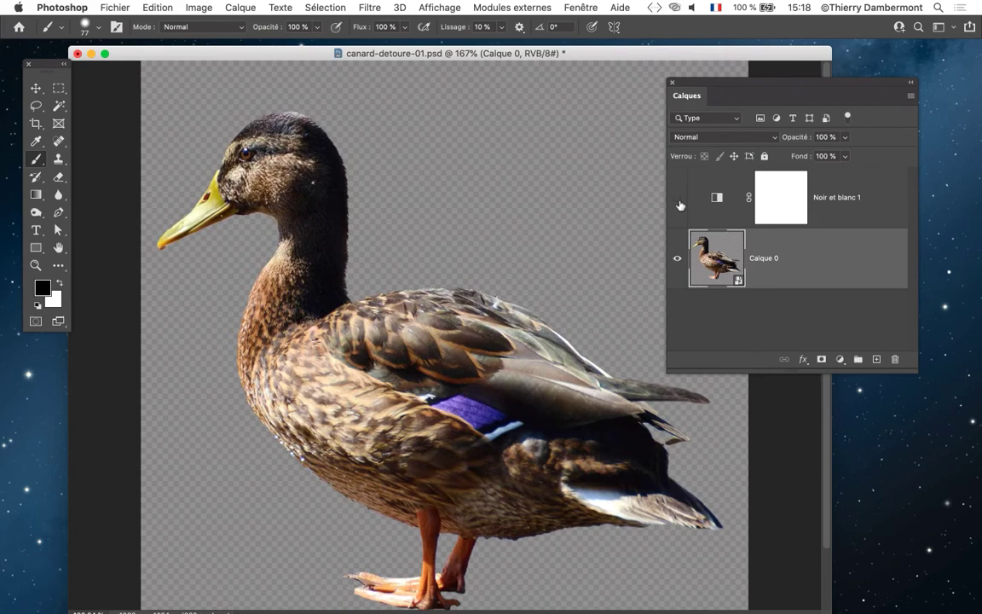
{"action": "left_click", "coordinate": [96, 7]}
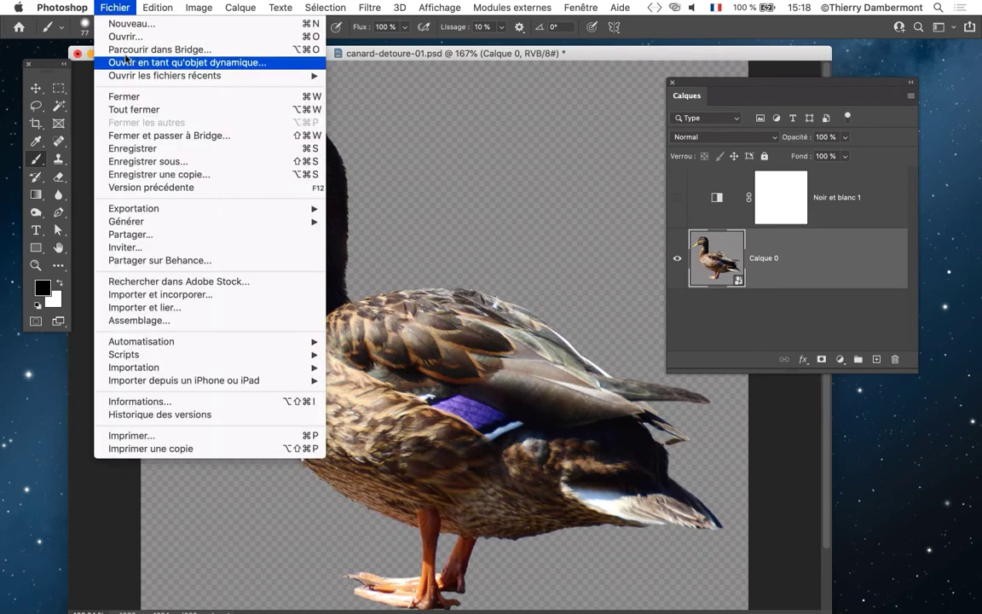
{"action": "left_click", "coordinate": [150, 148]}
Step: Switch to Illustrator and update the linked duck image so the tracing uses its colour version
{"action": "key", "text": "super+Tab"}
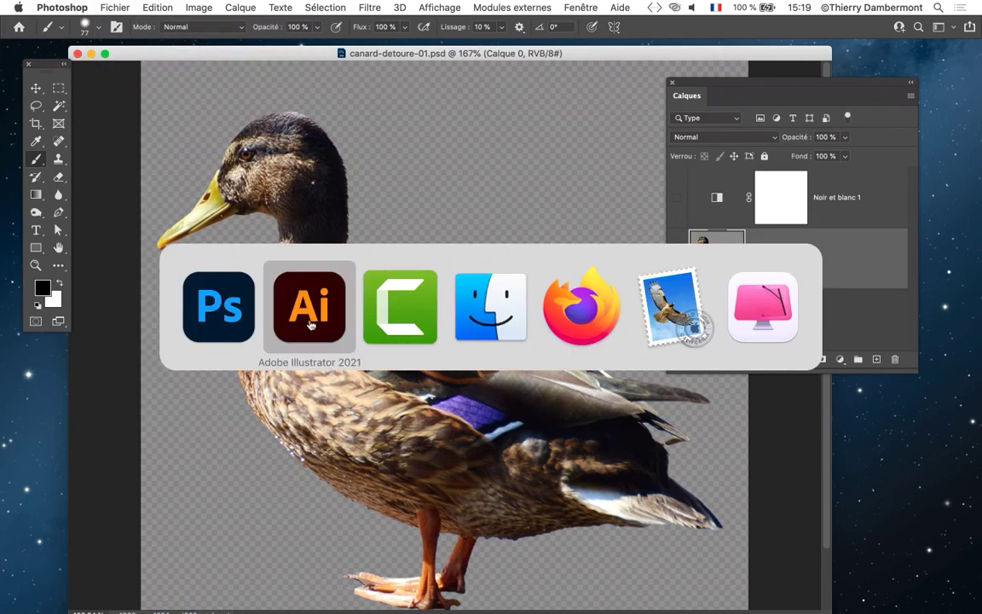
{"action": "left_click", "coordinate": [285, 293]}
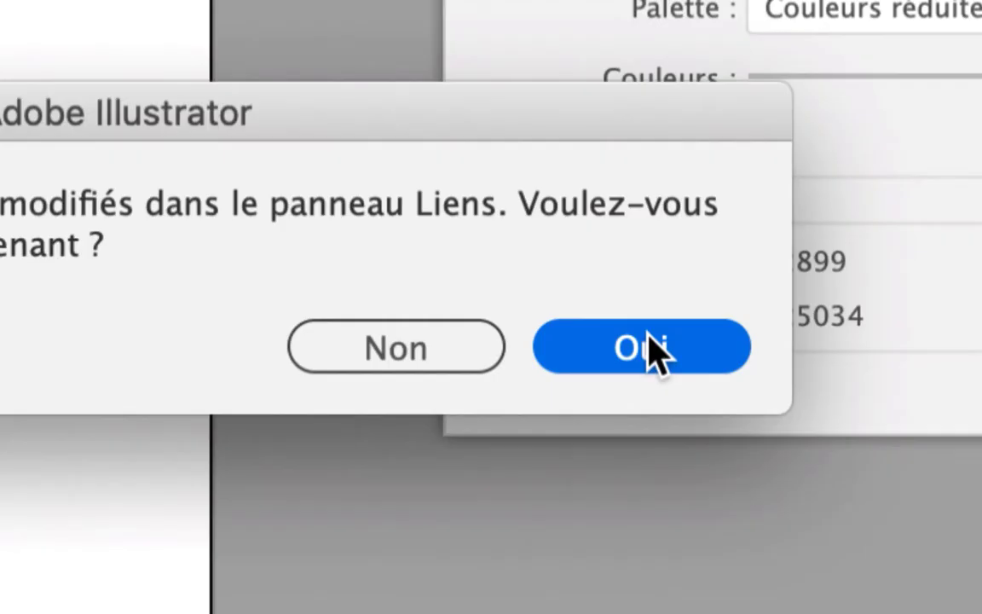
{"action": "left_click", "coordinate": [643, 348]}
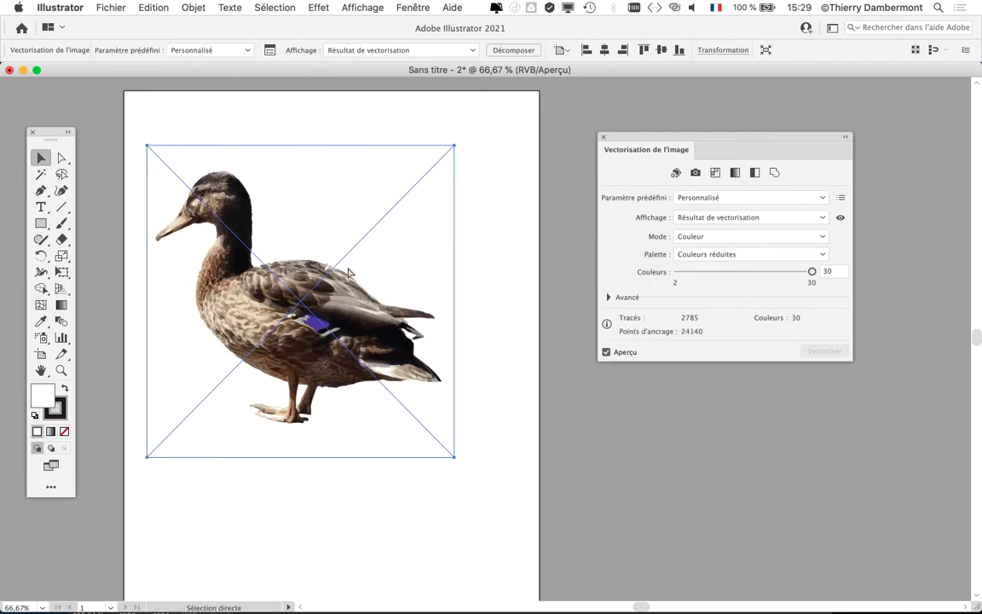
{"action": "key", "text": "super+Tab"}
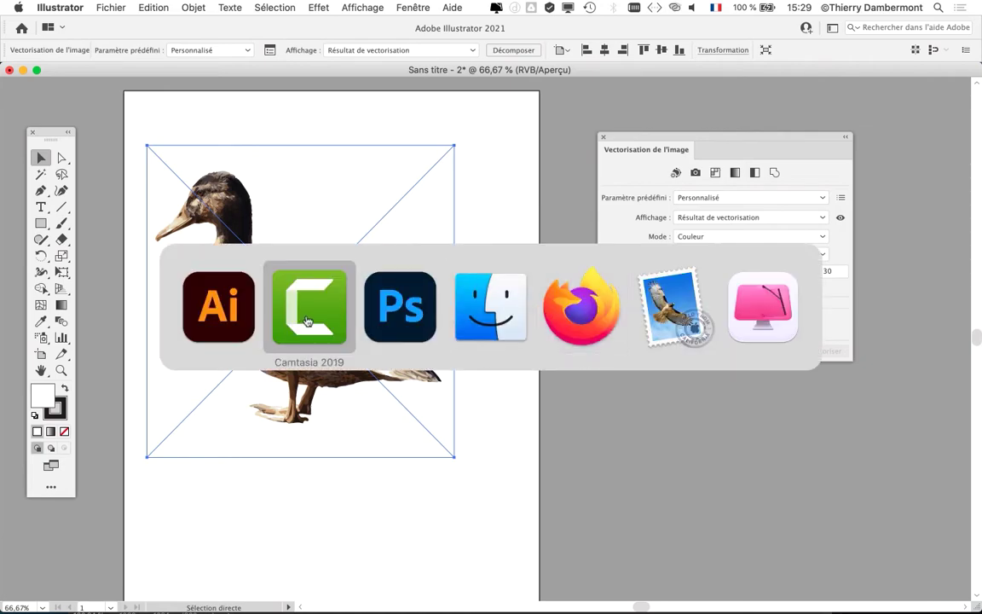
{"action": "left_click", "coordinate": [308, 321]}
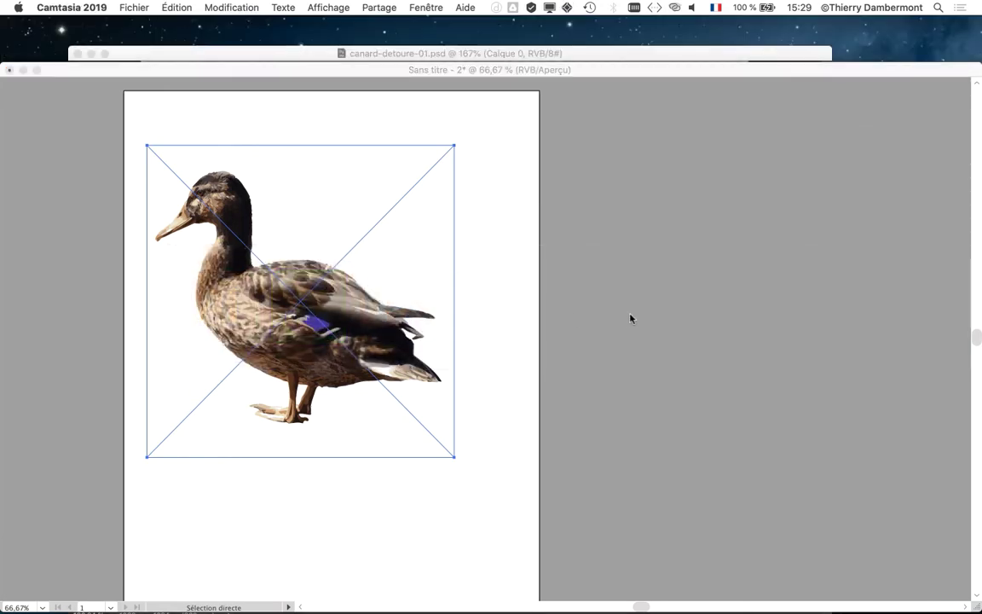
{"action": "key", "text": "super+Tab"}
{"action": "left_click", "coordinate": [294, 298]}
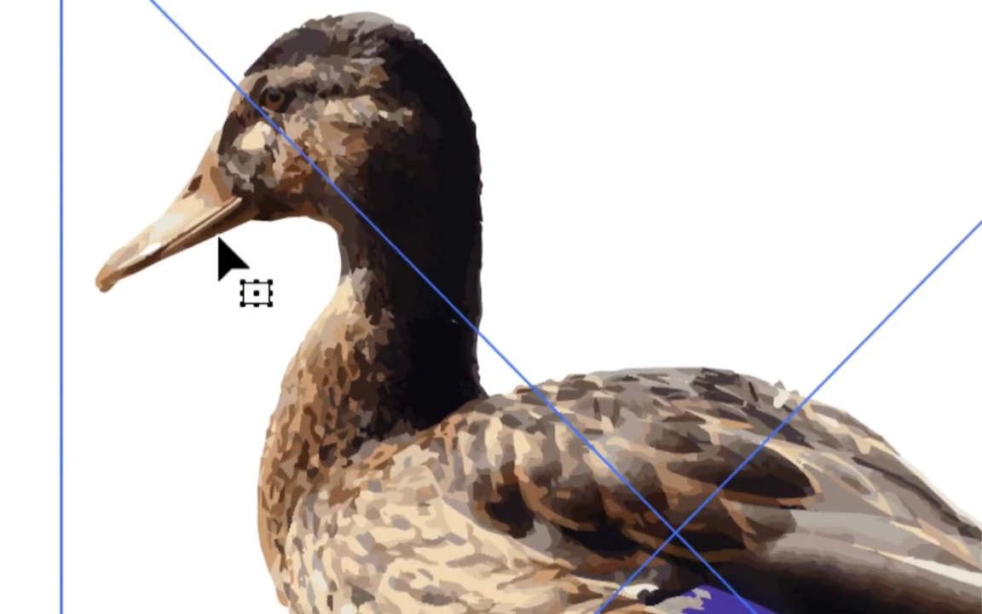
Step: Limit the duck's colour tracing to a maximum of 2 colours
{"action": "scroll", "coordinate": [218, 235], "scroll_direction": "up", "scroll_amount": 1}
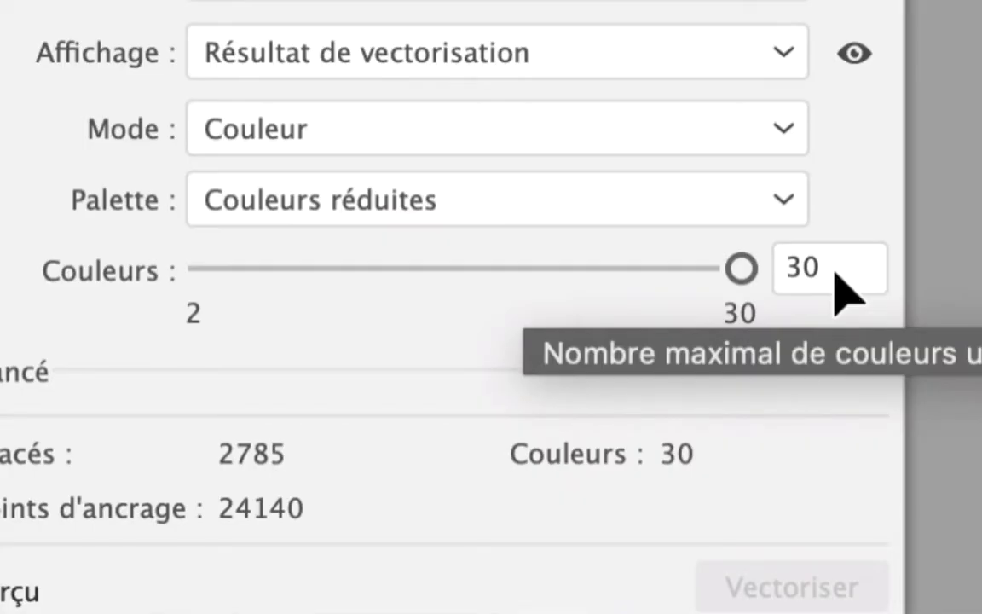
{"action": "left_click_drag", "start_coordinate": [836, 272], "coordinate": [761, 264]}
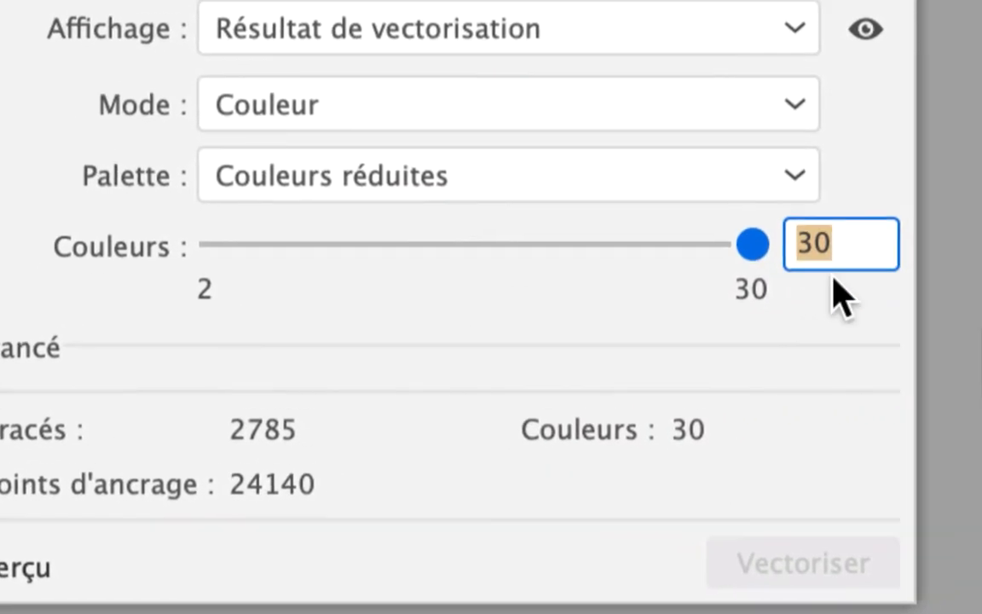
{"action": "type", "text": "2"}
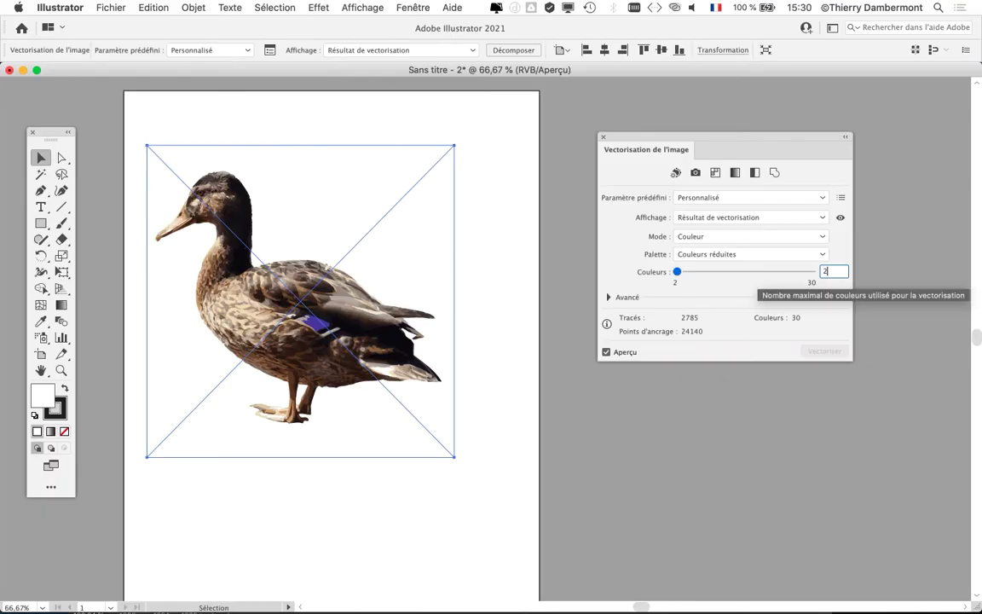
{"action": "key", "text": "Return"}
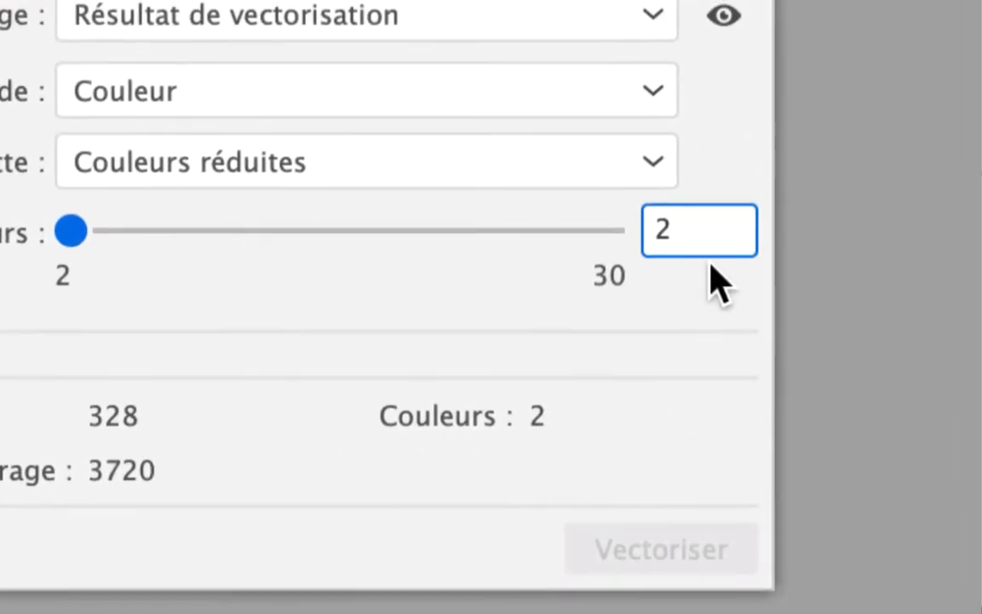
Step: Set the maximum number of colours in the duck tracing to 4
{"action": "double_click", "coordinate": [698, 236]}
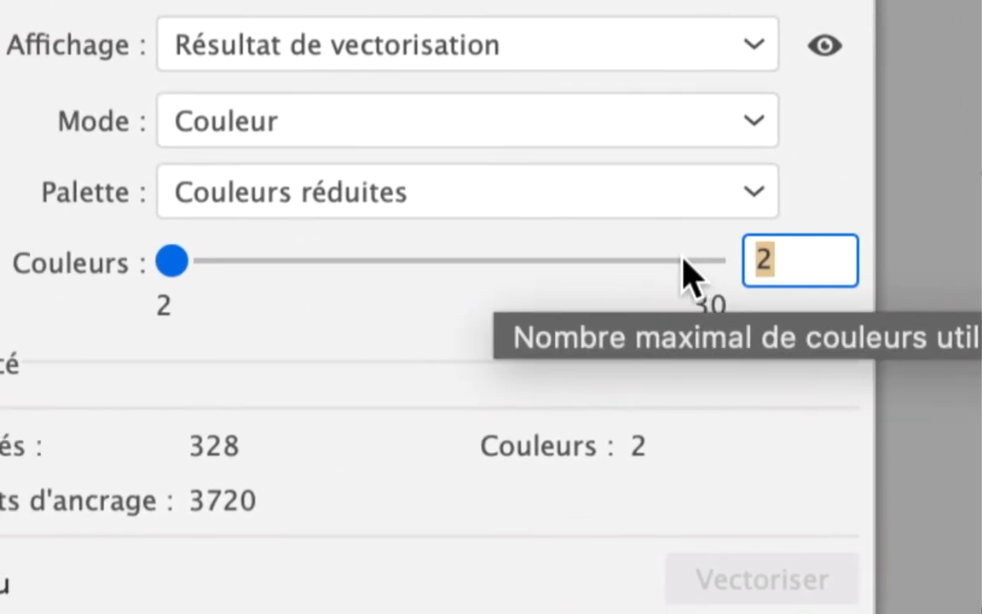
{"action": "type", "text": "4"}
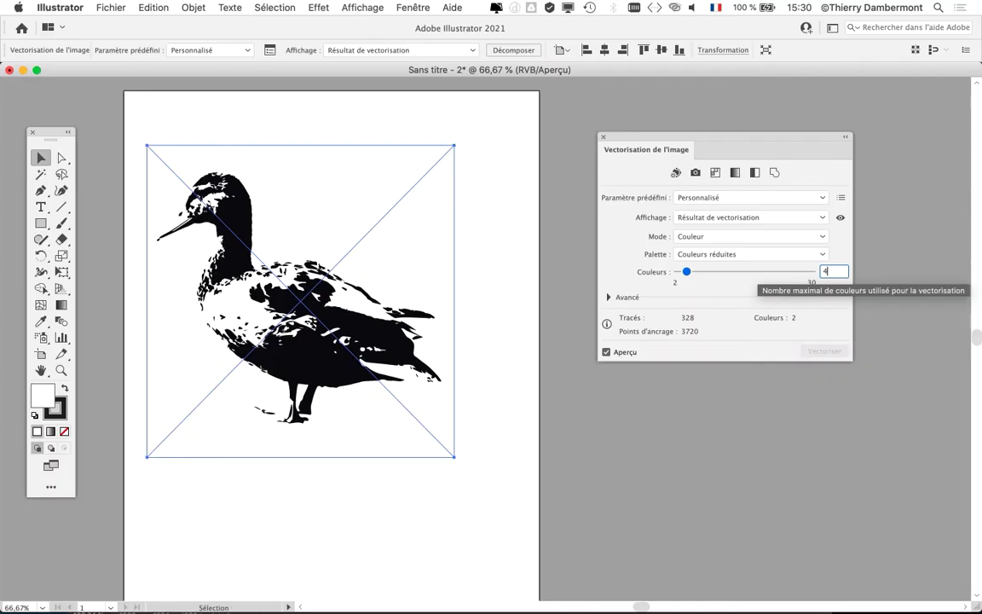
{"action": "key", "text": "Return"}
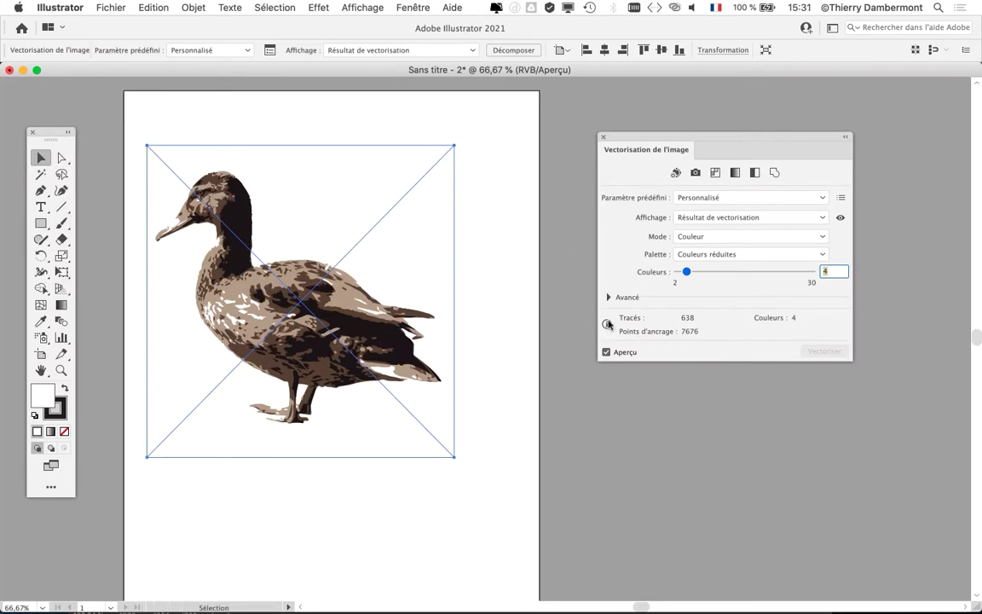
Step: Switch to Photoshop and resample the duck image to 50 % width and height
{"action": "key", "text": "super+Tab"}
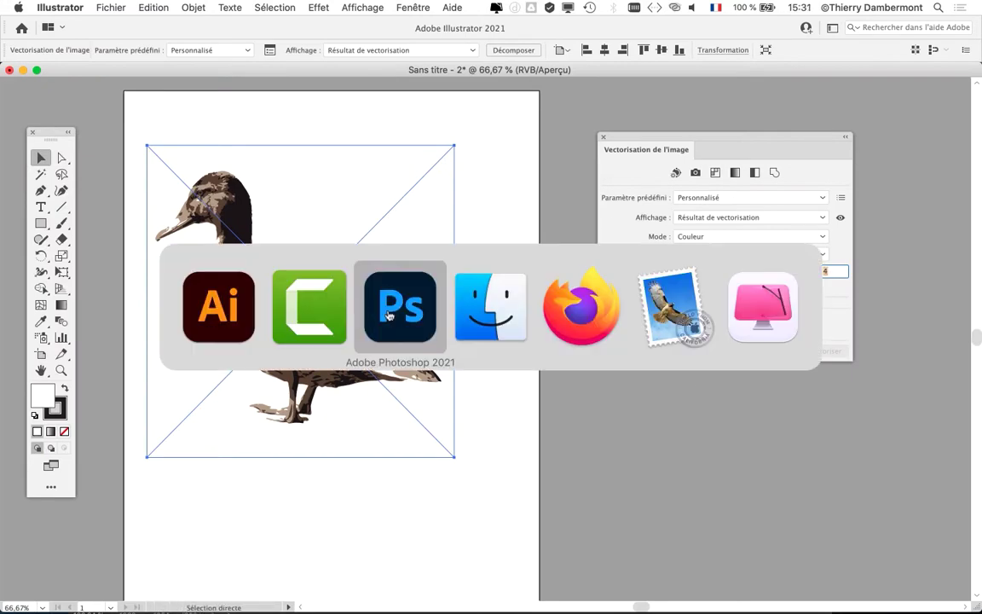
{"action": "left_click", "coordinate": [389, 316]}
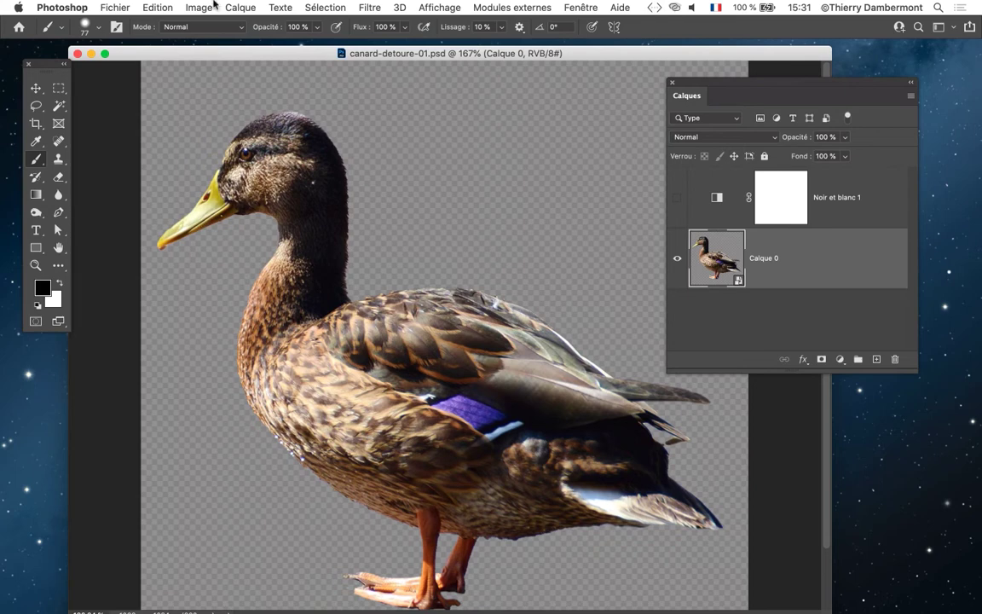
{"action": "left_click", "coordinate": [192, 7]}
{"action": "left_click", "coordinate": [228, 111]}
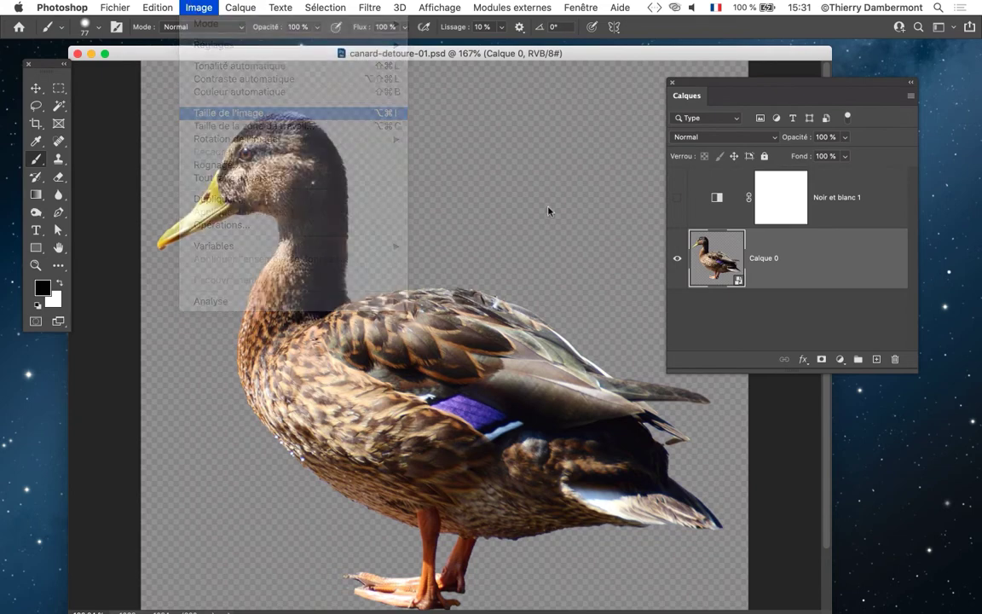
{"action": "left_click_drag", "start_coordinate": [706, 56], "coordinate": [621, 138]}
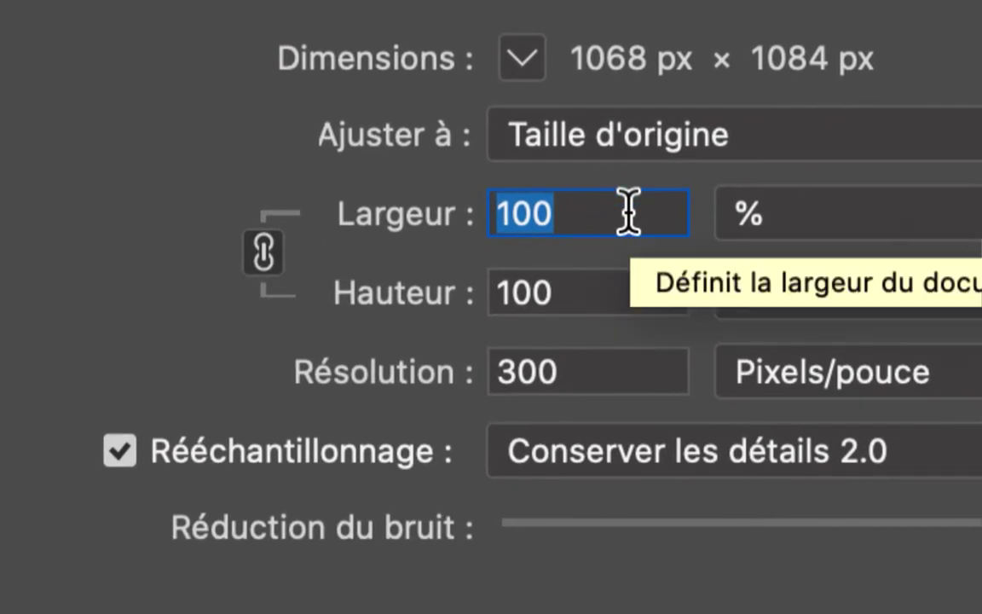
{"action": "type", "text": "50"}
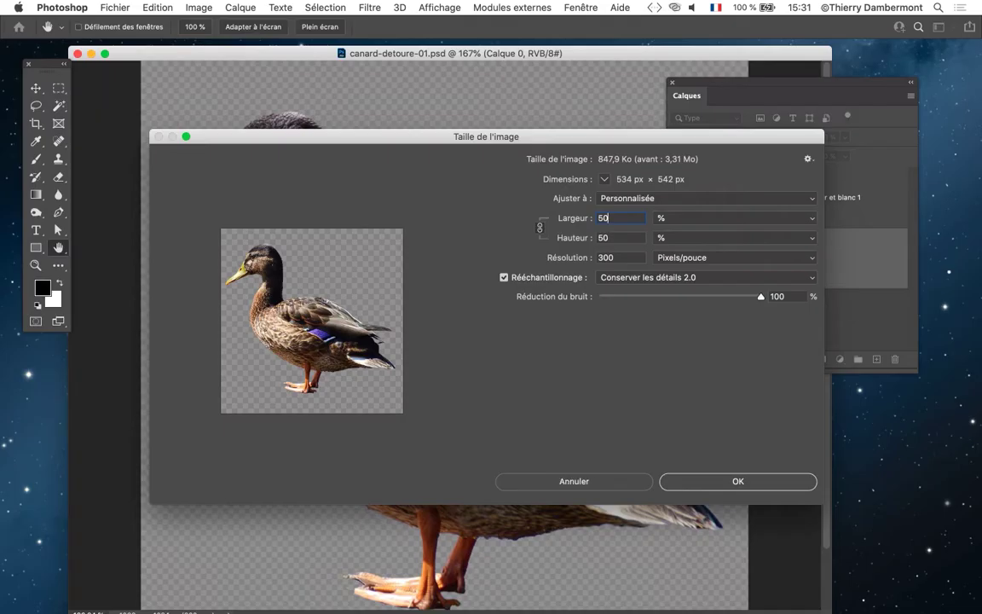
{"action": "key", "text": "Return"}
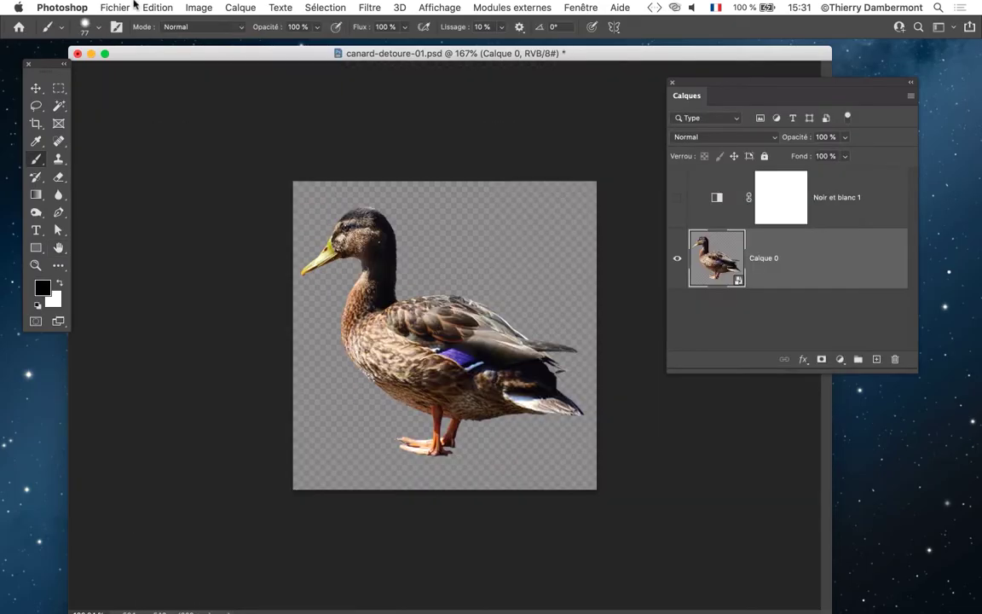
Step: Save the reduced duck document, switch to Illustrator and update the modified link
{"action": "left_click", "coordinate": [128, 7]}
{"action": "left_click", "coordinate": [139, 133]}
{"action": "key", "text": "super+Tab"}
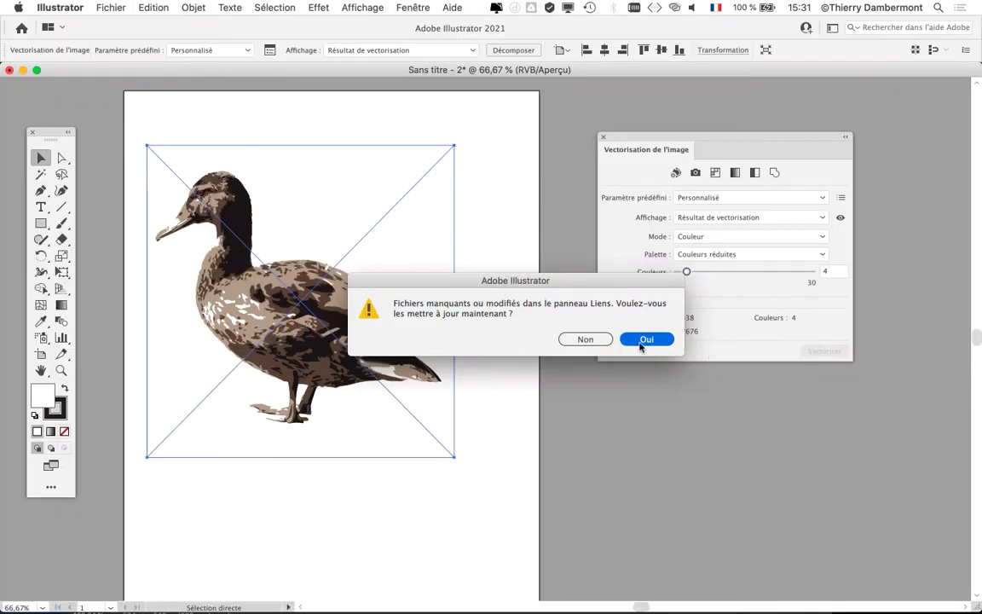
{"action": "left_click_drag", "start_coordinate": [615, 281], "coordinate": [404, 120]}
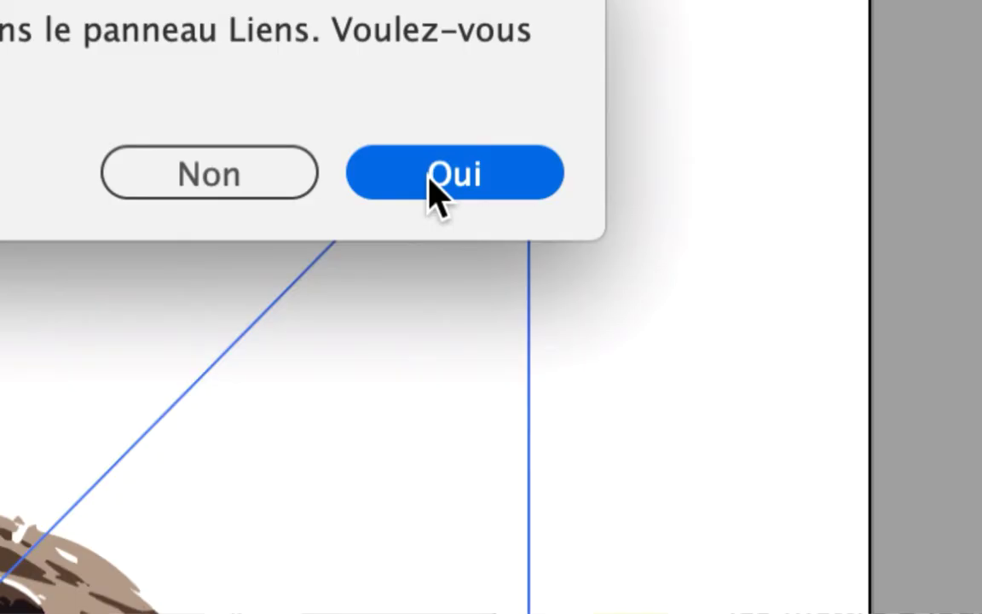
{"action": "left_click", "coordinate": [431, 189]}
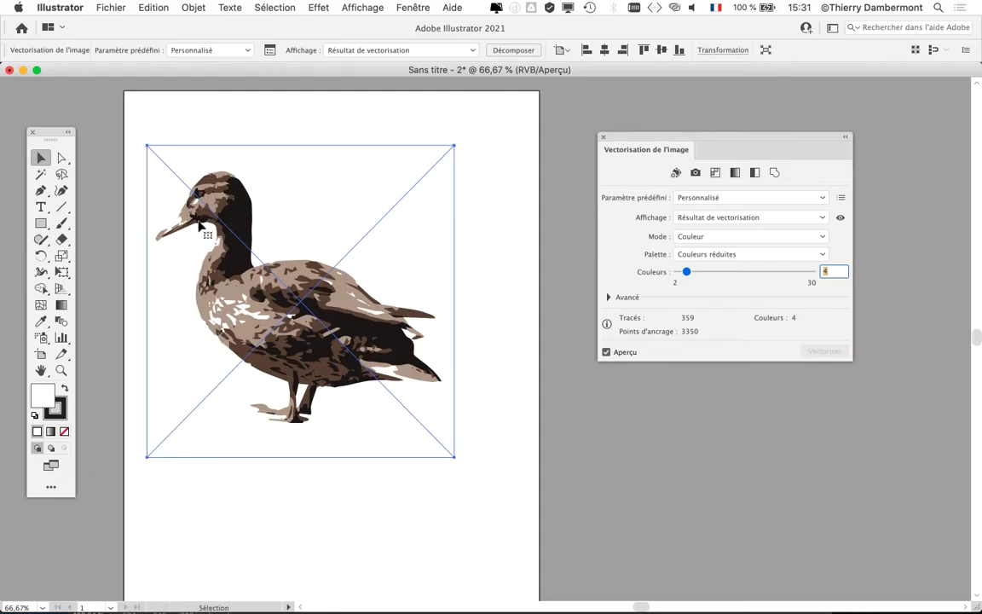
Step: Move the Vectorisation de l'image panel clear of the traced duck
{"action": "key", "text": "space"}
{"action": "left_click_drag", "start_coordinate": [381, 292], "coordinate": [428, 335]}
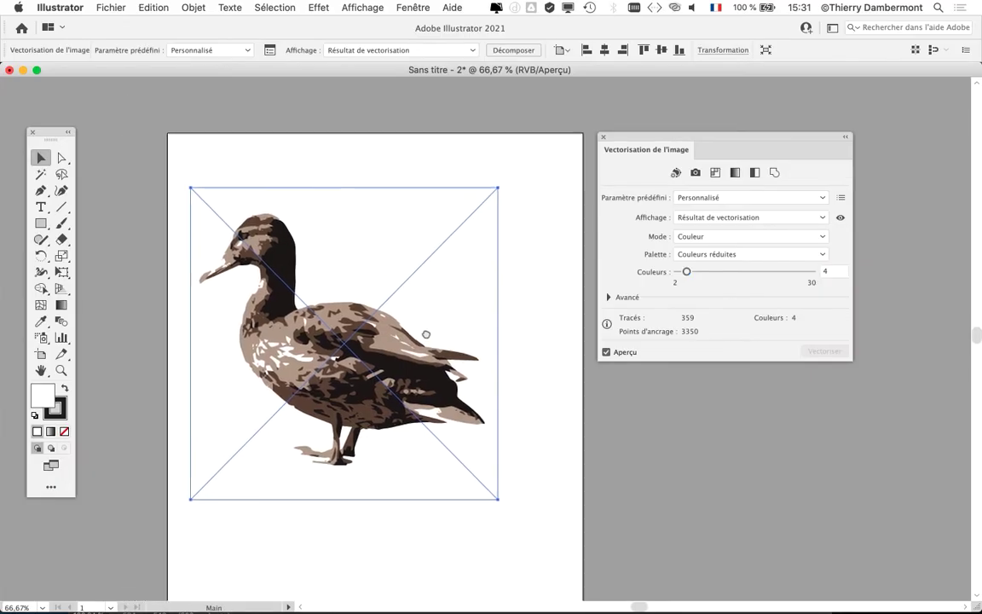
{"action": "left_click_drag", "start_coordinate": [664, 138], "coordinate": [787, 136]}
{"action": "scroll", "coordinate": [367, 236], "scroll_direction": "down", "scroll_amount": 2}
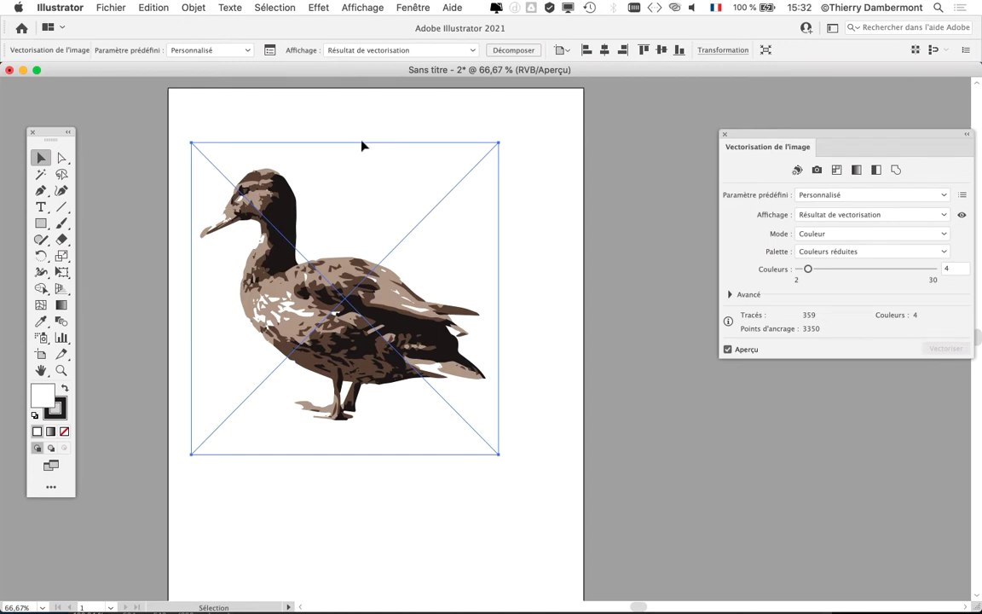
Step: In the file handling and clipboard preferences, set link updating to Automatiquement
{"action": "left_click", "coordinate": [58, 7]}
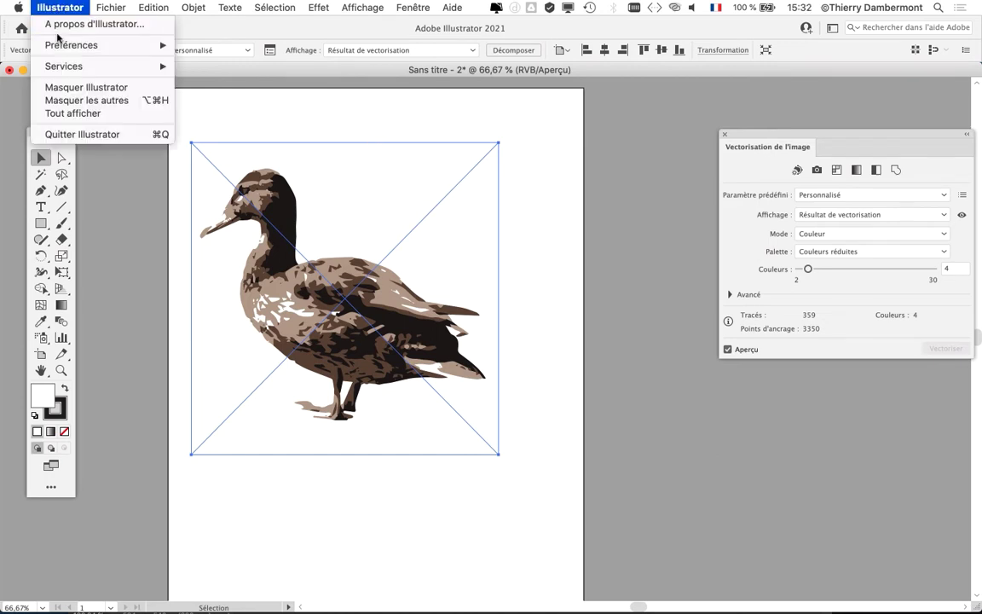
{"action": "mouse_move", "coordinate": [57, 49]}
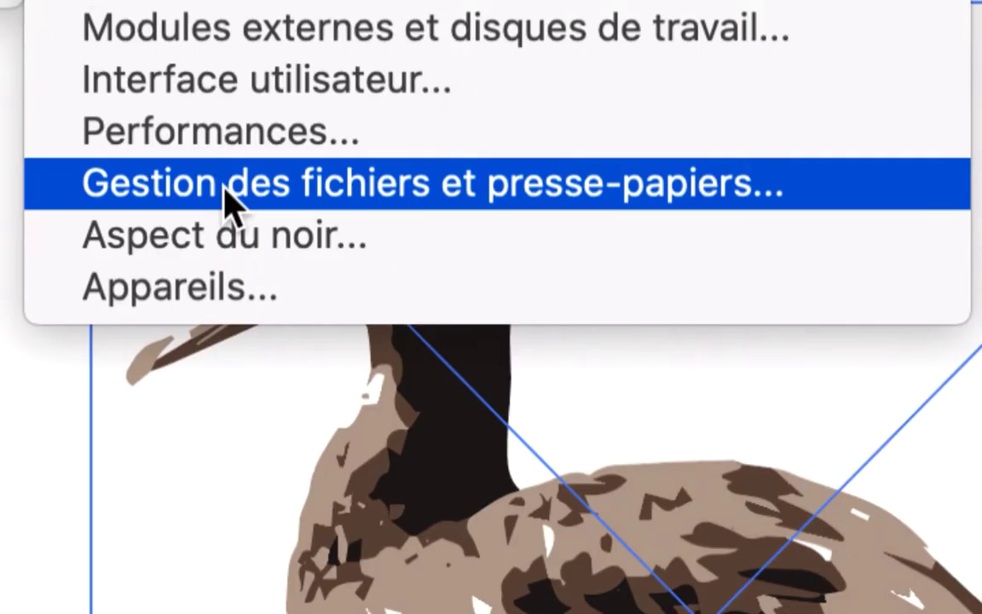
{"action": "left_click", "coordinate": [230, 198]}
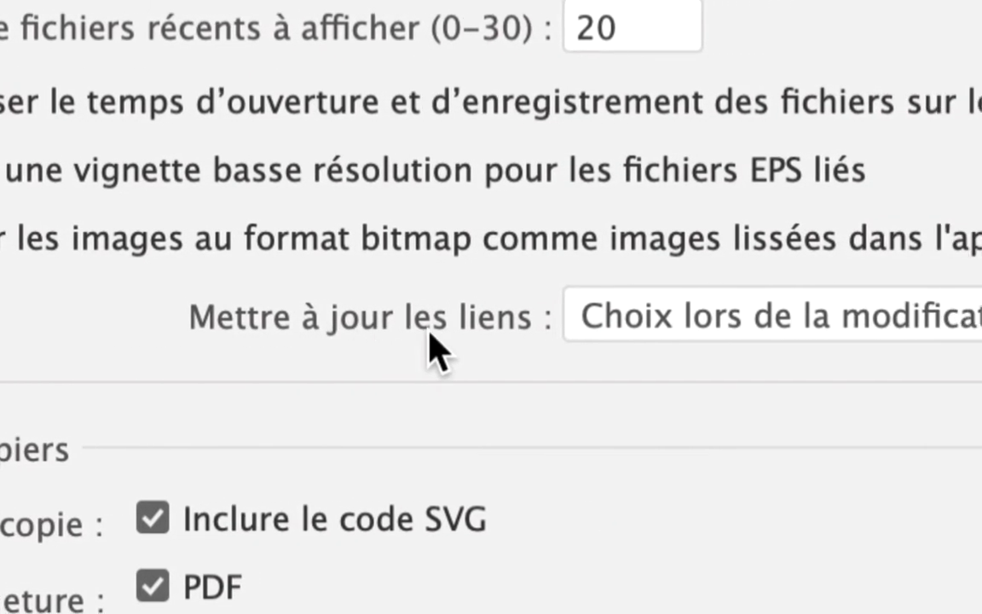
{"action": "left_click", "coordinate": [714, 333]}
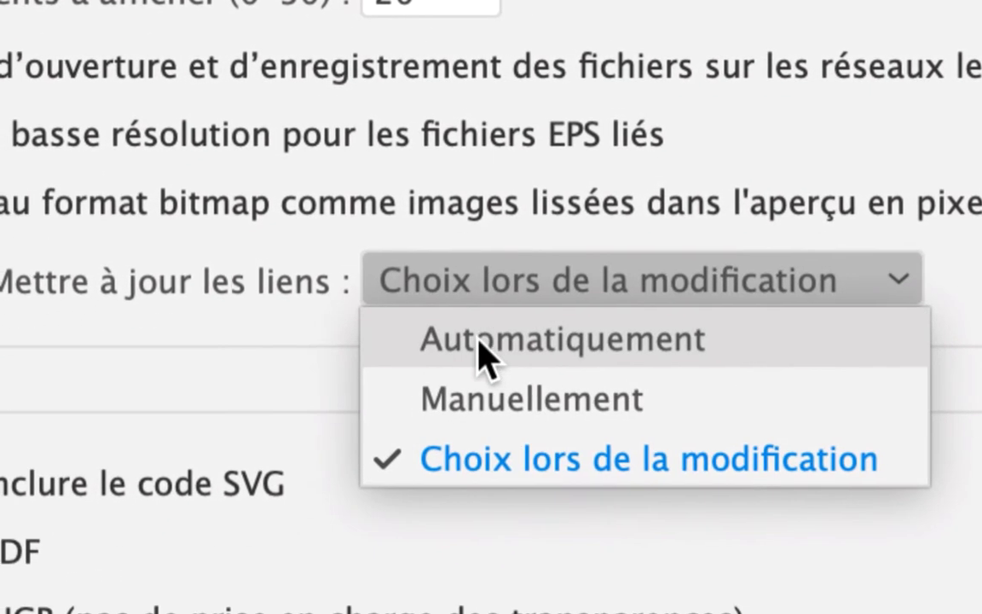
{"action": "left_click", "coordinate": [480, 342]}
{"action": "left_click", "coordinate": [411, 289]}
{"action": "left_click", "coordinate": [408, 343]}
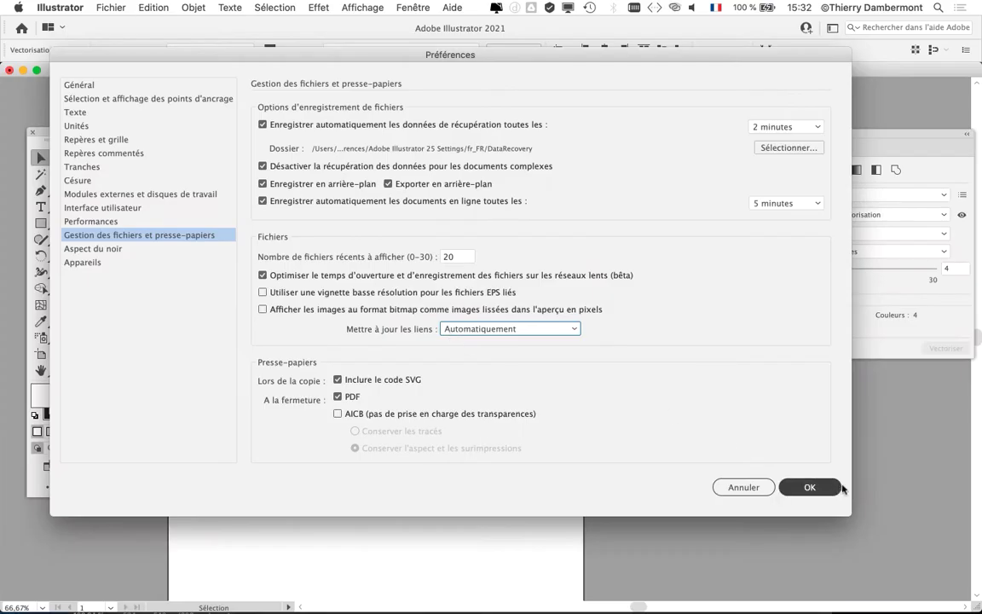
{"action": "left_click", "coordinate": [814, 487]}
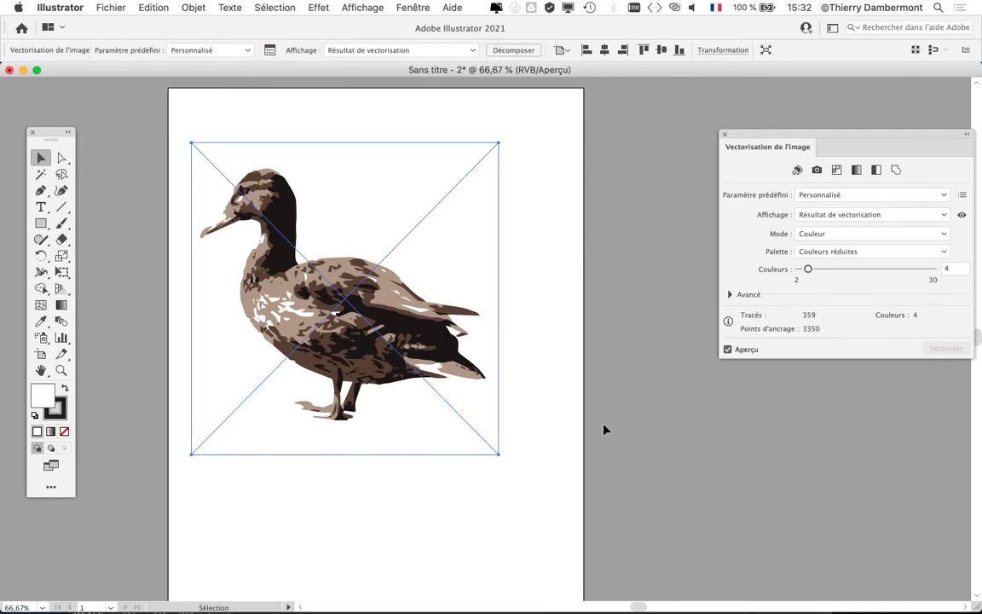
Step: Switch to Photoshop, hide the other applications and add a Courbes adjustment layer above the duck layer
{"action": "key", "text": "super+Tab"}
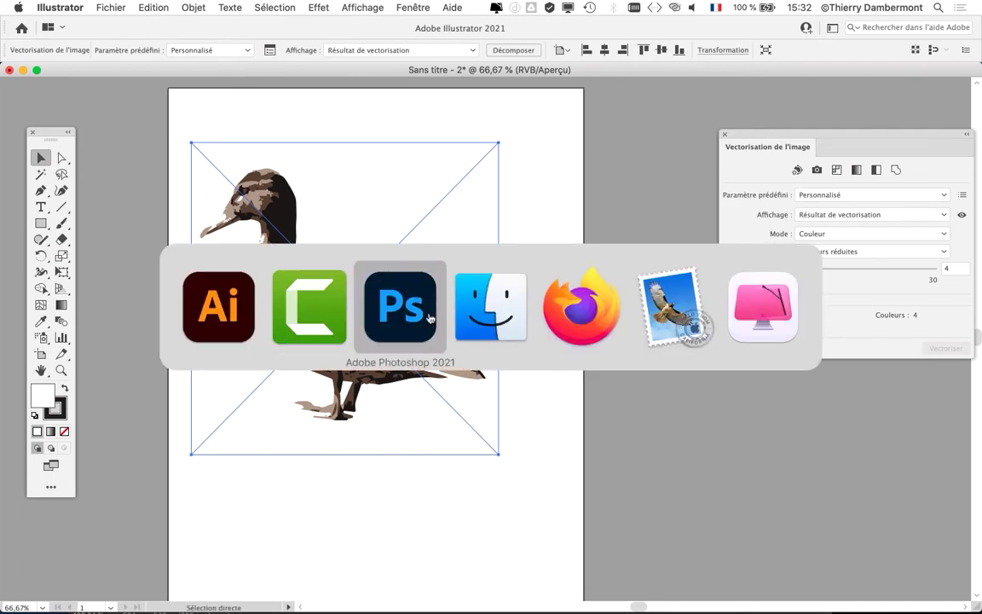
{"action": "key", "text": "super+alt+h"}
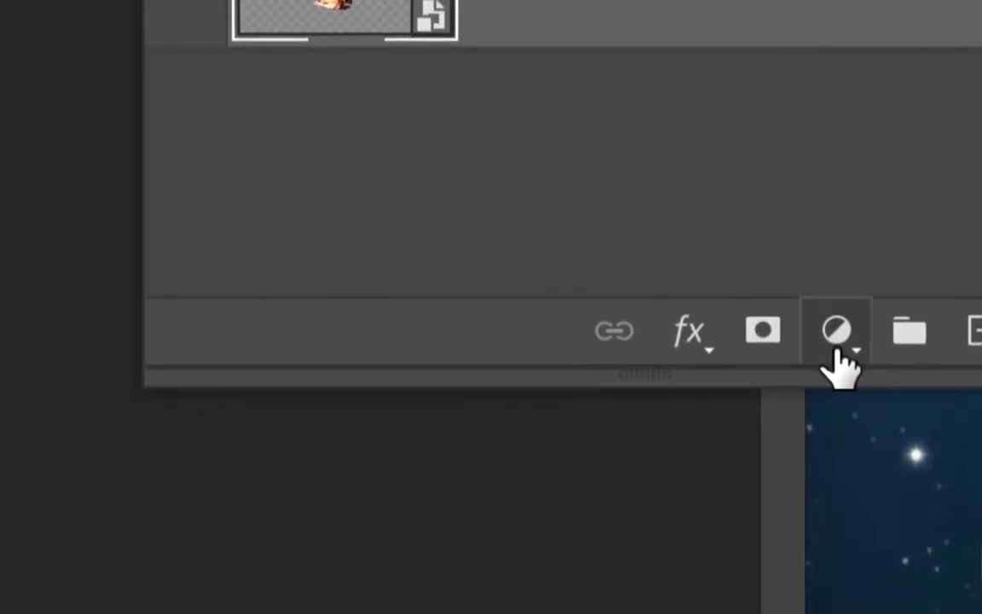
{"action": "left_click", "coordinate": [908, 562]}
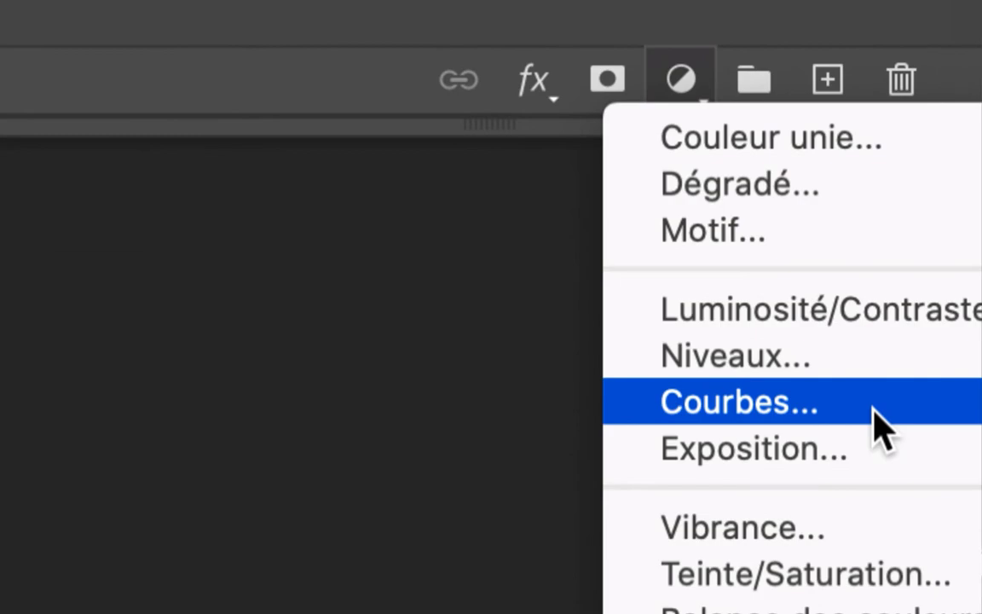
{"action": "left_click", "coordinate": [873, 407]}
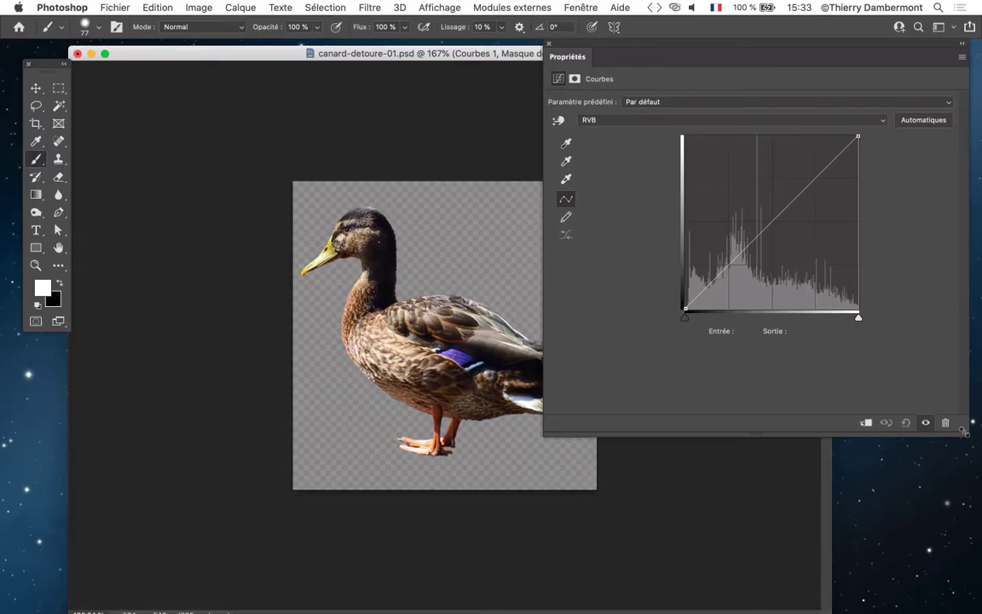
Step: Resize and rearrange the Propriétés and Calques panels so the curve, the layers and the duck are all accessible
{"action": "left_click_drag", "start_coordinate": [963, 427], "coordinate": [791, 275]}
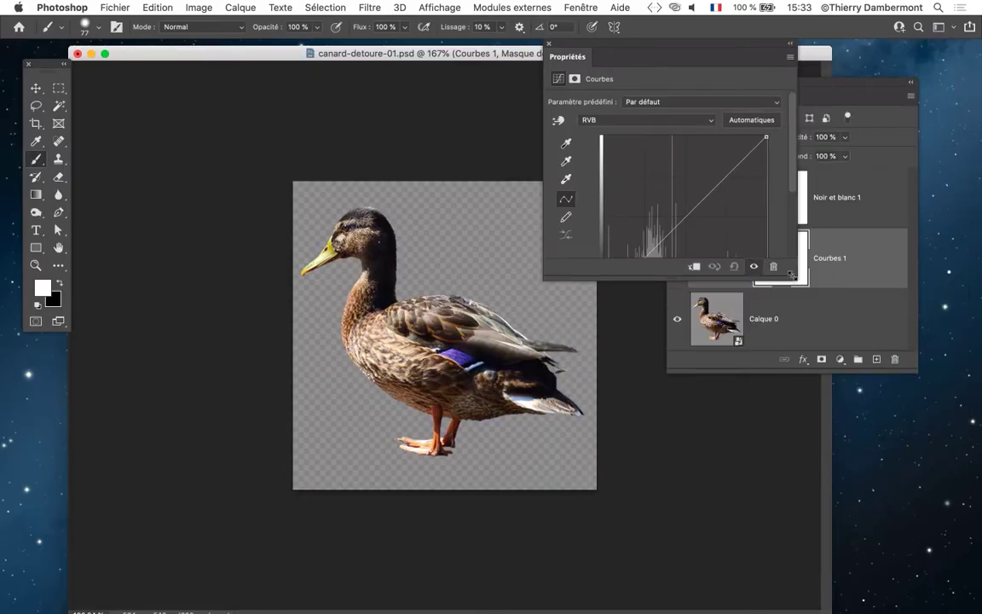
{"action": "left_click_drag", "start_coordinate": [695, 58], "coordinate": [193, 141]}
{"action": "left_click_drag", "start_coordinate": [295, 363], "coordinate": [297, 467]}
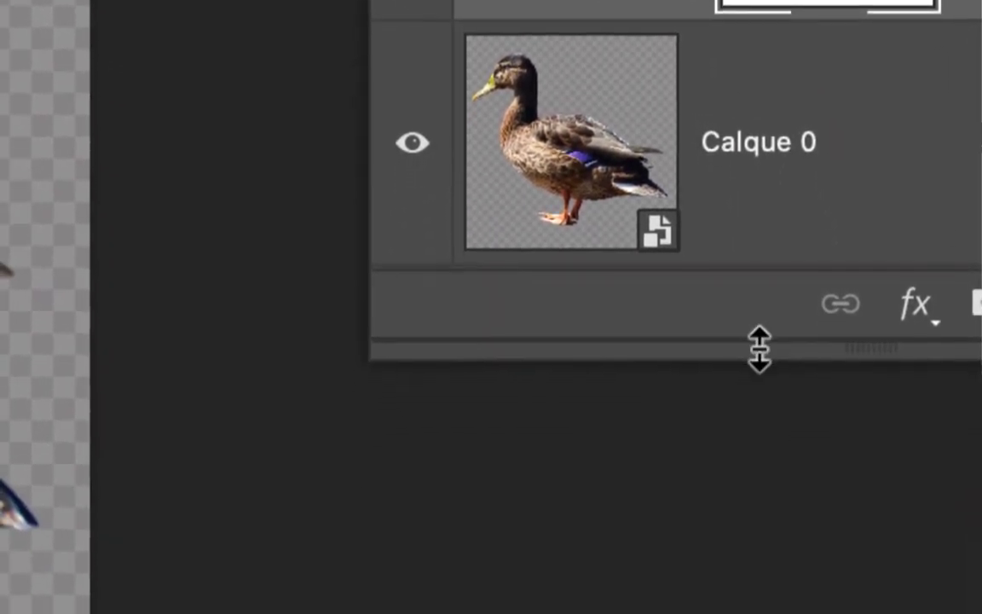
{"action": "left_click_drag", "start_coordinate": [765, 486], "coordinate": [771, 613]}
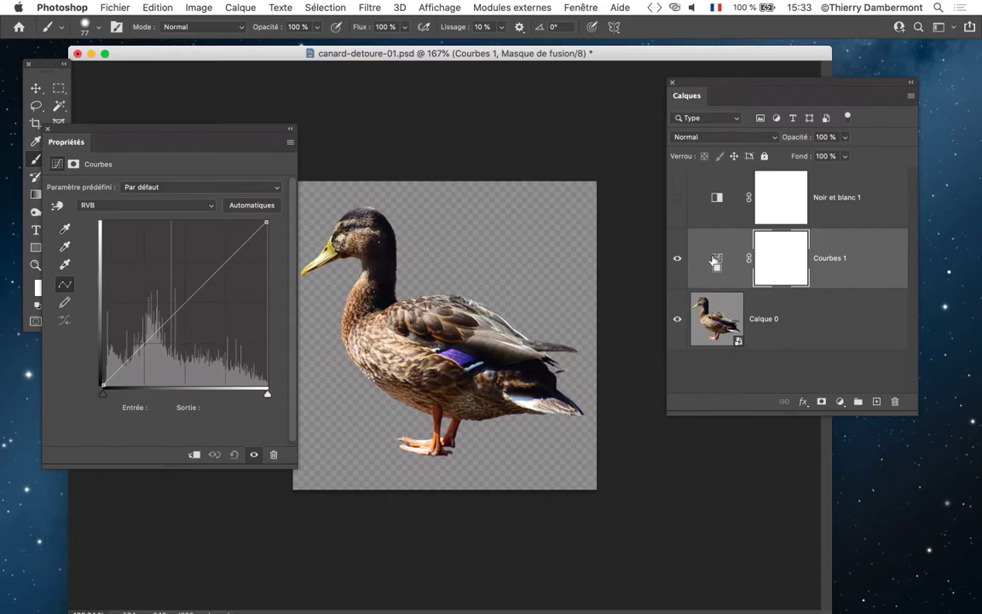
{"action": "left_click_drag", "start_coordinate": [165, 142], "coordinate": [706, 59]}
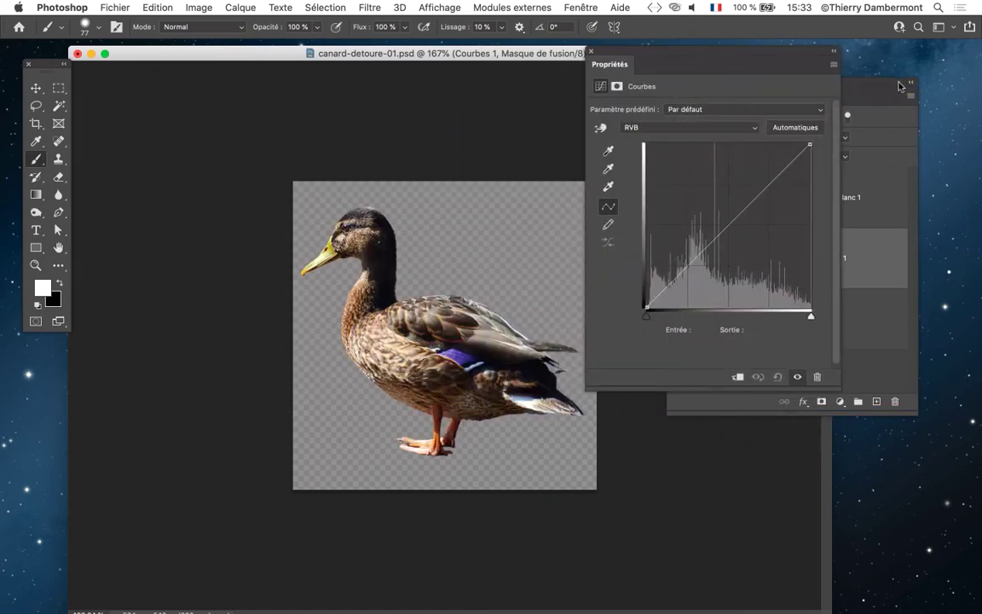
{"action": "left_click_drag", "start_coordinate": [878, 85], "coordinate": [232, 356]}
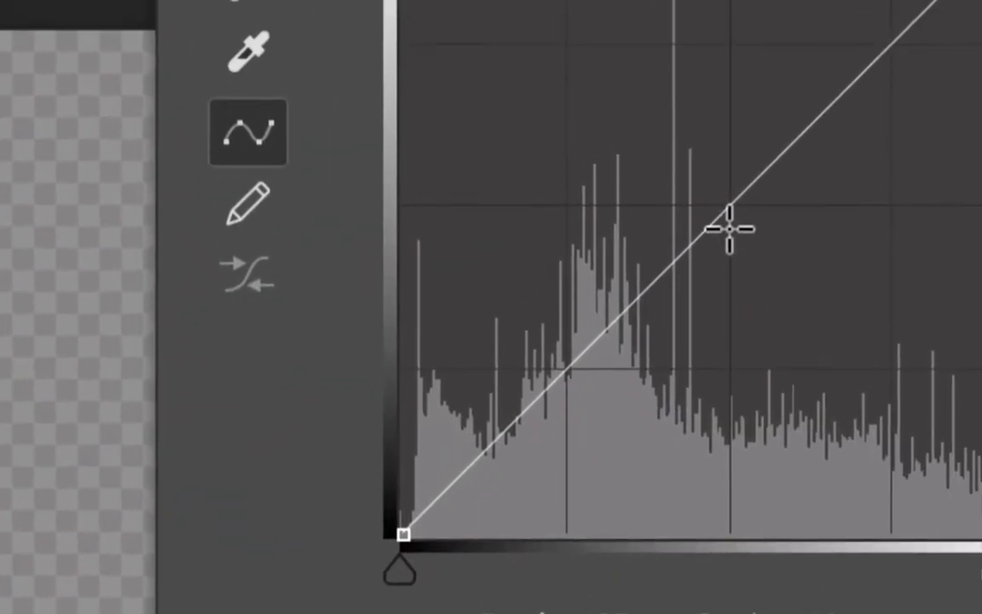
Step: Darken the duck with two points on the RVB curve, placing the upper one at input 190, output 110
{"action": "left_click_drag", "start_coordinate": [715, 128], "coordinate": [715, 192]}
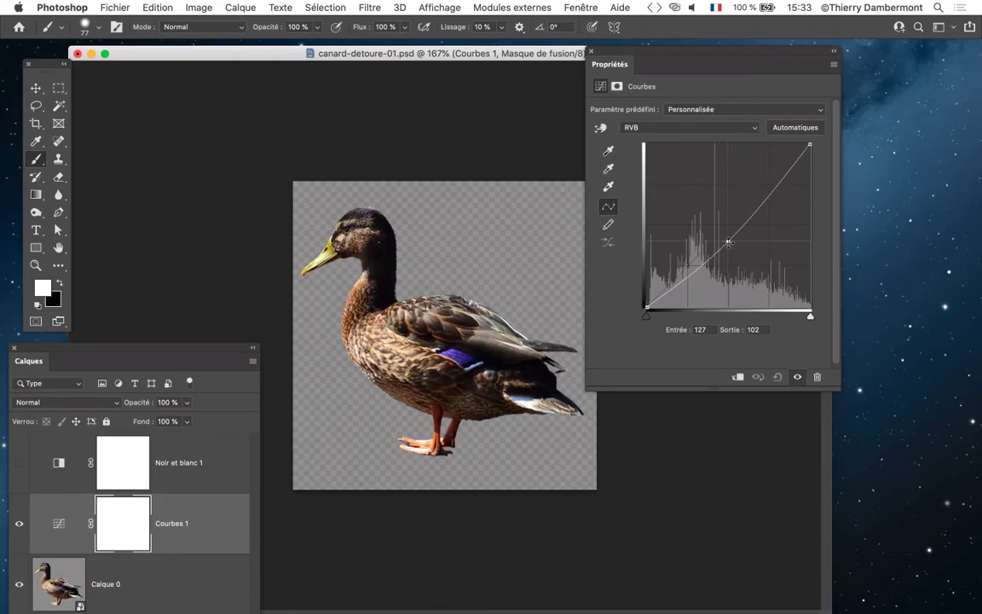
{"action": "left_click_drag", "start_coordinate": [729, 243], "coordinate": [719, 269]}
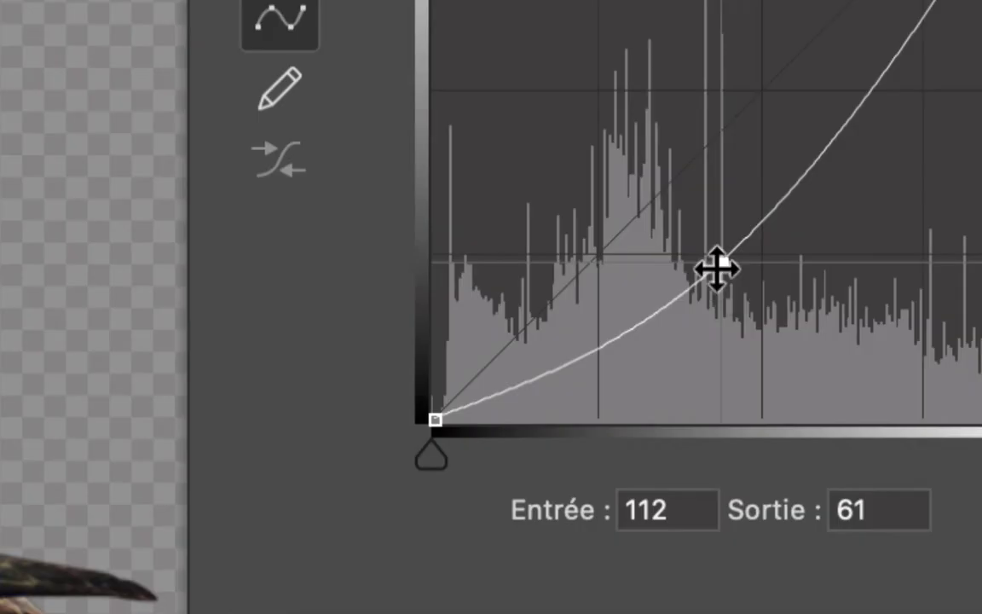
{"action": "left_click_drag", "start_coordinate": [716, 267], "coordinate": [718, 268]}
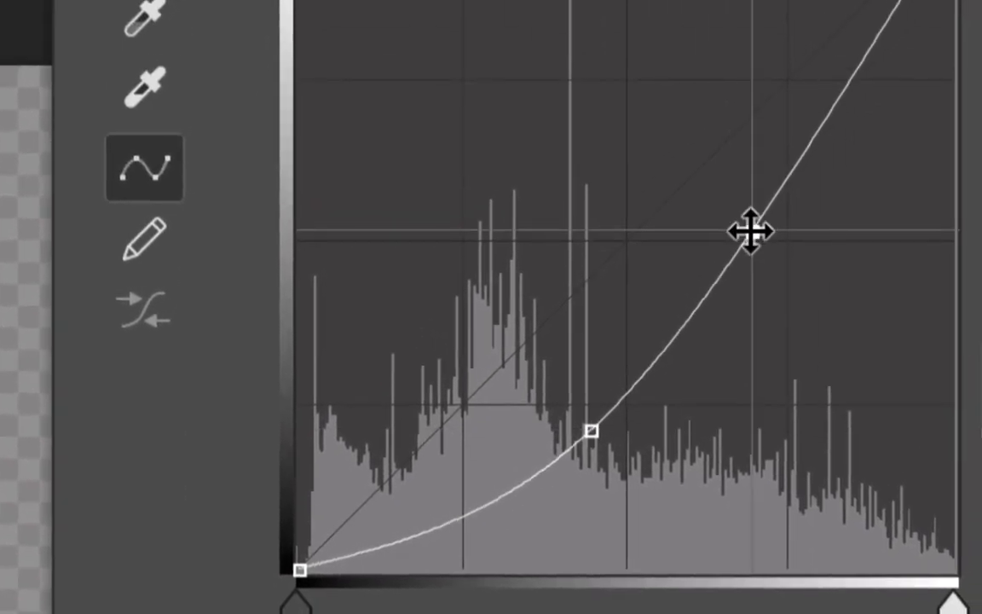
{"action": "left_click_drag", "start_coordinate": [750, 230], "coordinate": [786, 288]}
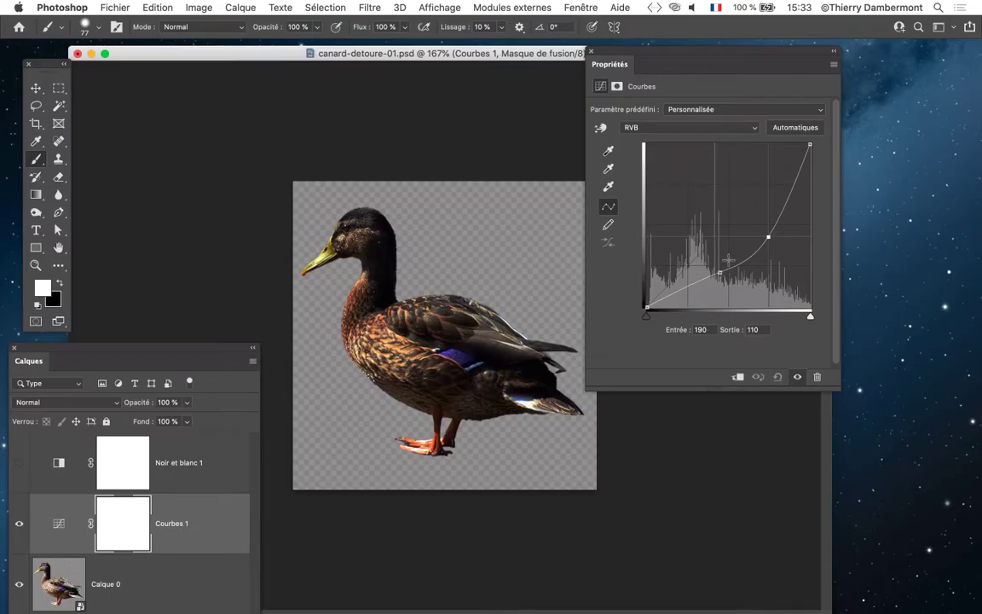
Step: Reposition the two curve points to input 195, output 170 and input 99, output 61, and widen the Propriétés panel
{"action": "scroll", "coordinate": [419, 300], "scroll_direction": "up", "scroll_amount": 5}
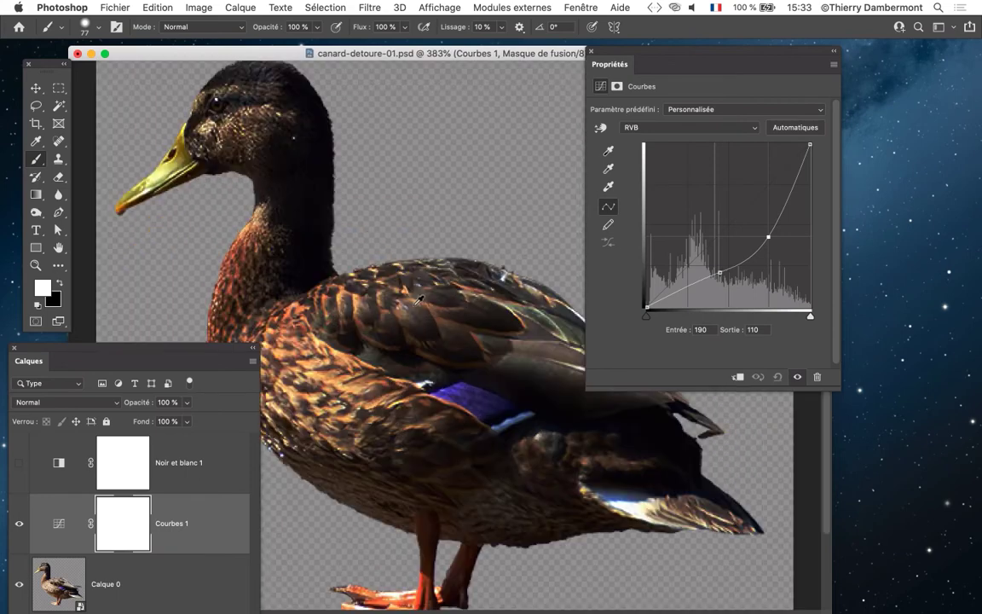
{"action": "left_click_drag", "start_coordinate": [760, 238], "coordinate": [776, 224]}
{"action": "mouse_move", "coordinate": [721, 272]}
{"action": "left_mouse_down"}
{"action": "mouse_move", "coordinate": [717, 284]}
{"action": "mouse_move", "coordinate": [708, 259]}
{"action": "left_mouse_up"}
{"action": "left_click_drag", "start_coordinate": [776, 225], "coordinate": [772, 198]}
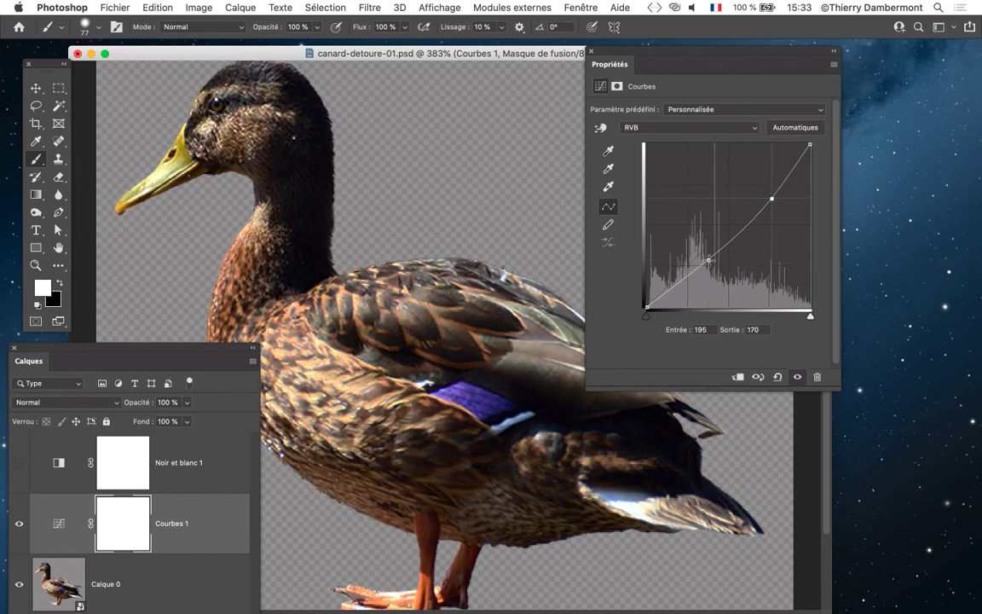
{"action": "left_click_drag", "start_coordinate": [709, 260], "coordinate": [711, 269]}
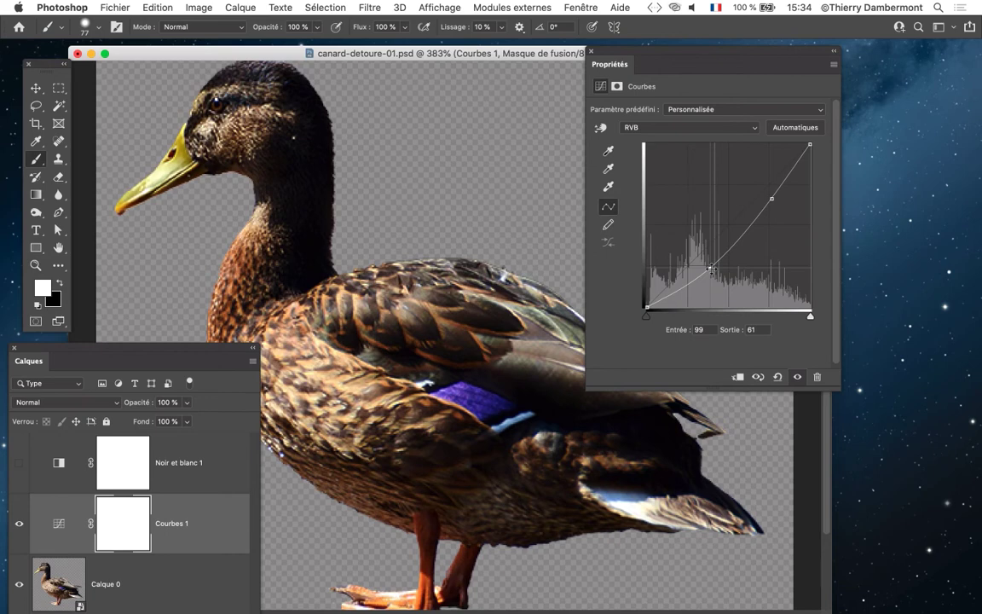
{"action": "left_click_drag", "start_coordinate": [662, 56], "coordinate": [597, 47]}
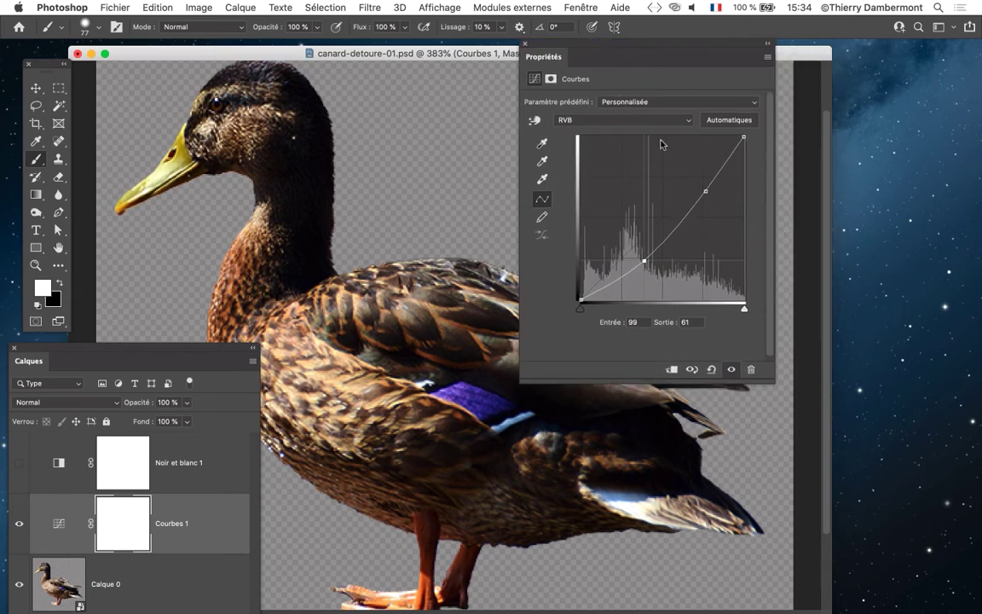
{"action": "left_click_drag", "start_coordinate": [767, 373], "coordinate": [904, 382]}
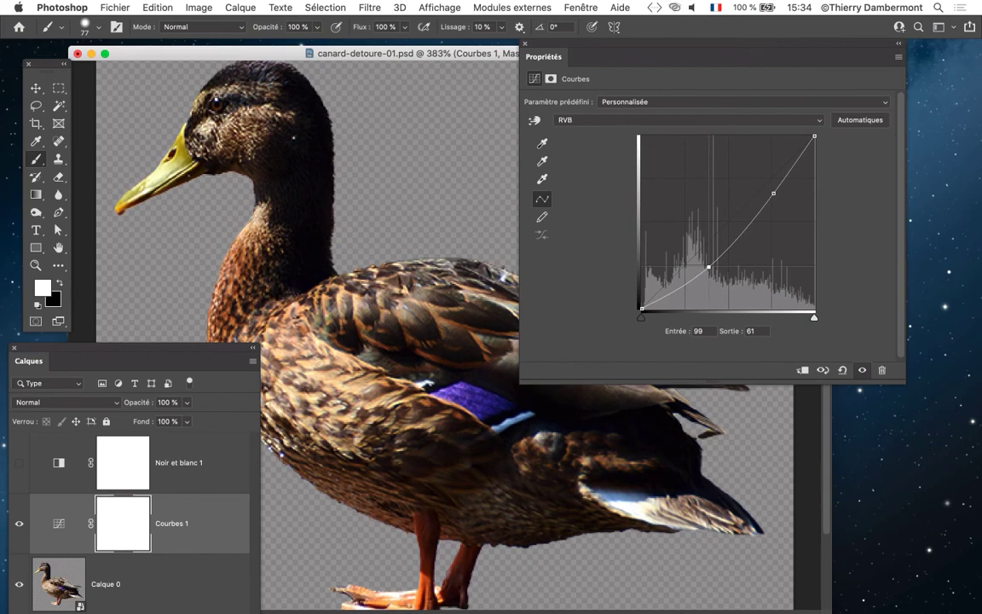
Step: Save the edited duck document and switch back to Illustrator
{"action": "left_click", "coordinate": [115, 7]}
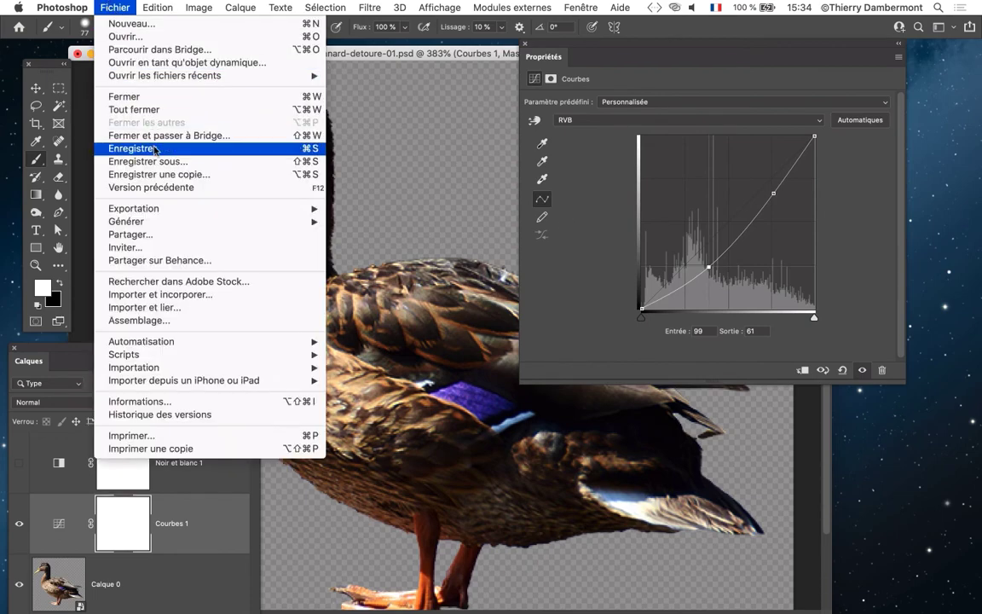
{"action": "left_click", "coordinate": [130, 208]}
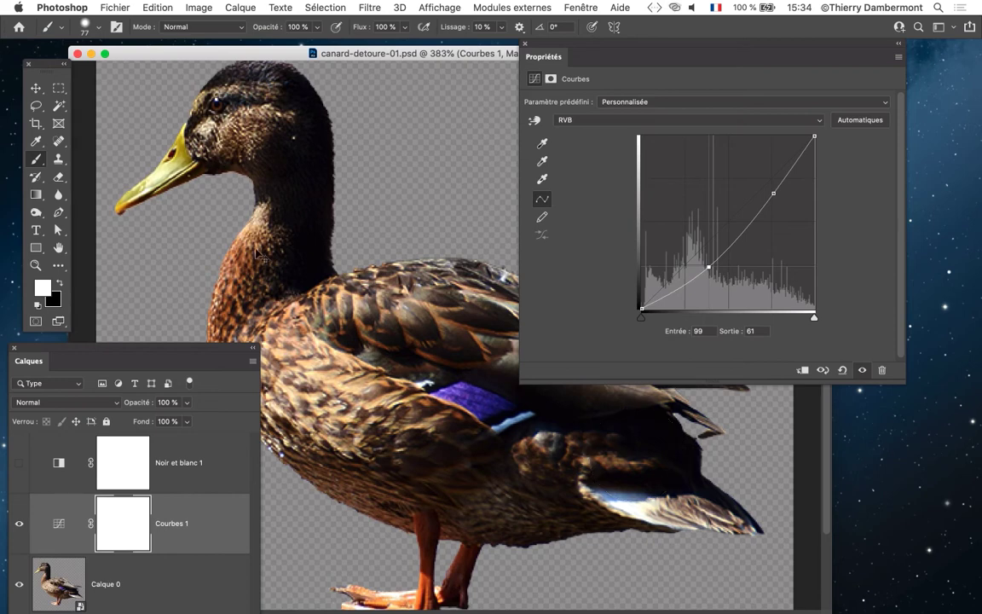
{"action": "key", "text": "super+Tab"}
{"action": "key", "text": "super+Tab"}
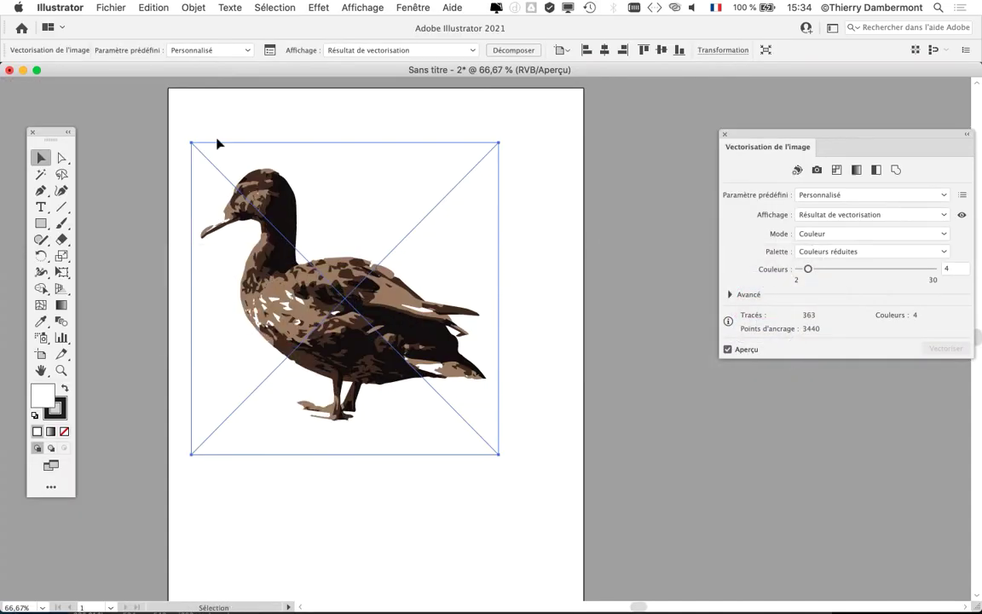
Step: In the advanced tracing options, try the minimum Angles value on the duck and set Angles to 100 %
{"action": "scroll", "coordinate": [239, 235], "scroll_direction": "up", "scroll_amount": 2}
{"action": "scroll", "coordinate": [287, 238], "scroll_direction": "down", "scroll_amount": 2}
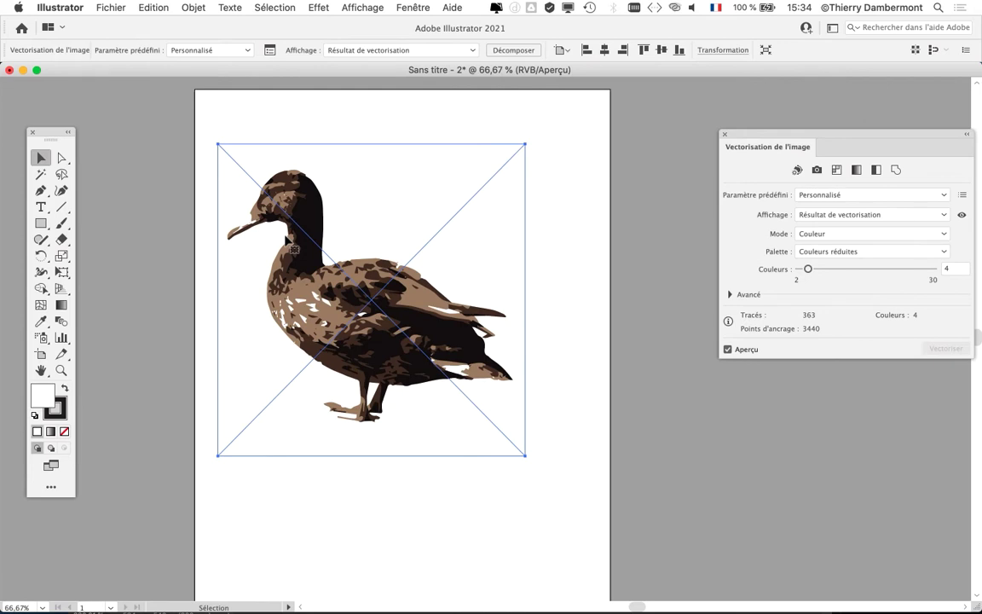
{"action": "left_click_drag", "start_coordinate": [752, 148], "coordinate": [580, 122]}
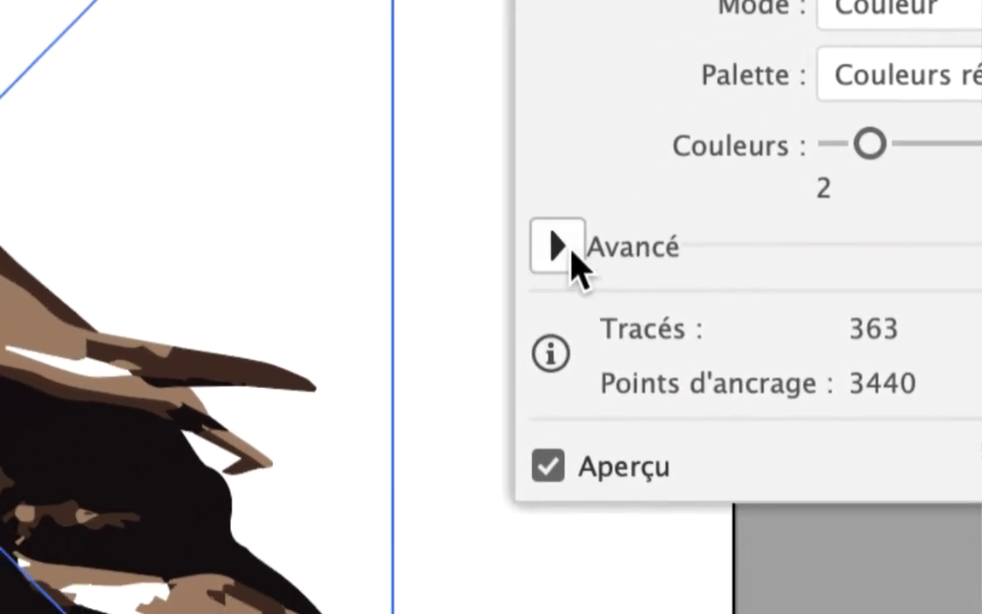
{"action": "left_click", "coordinate": [362, 402]}
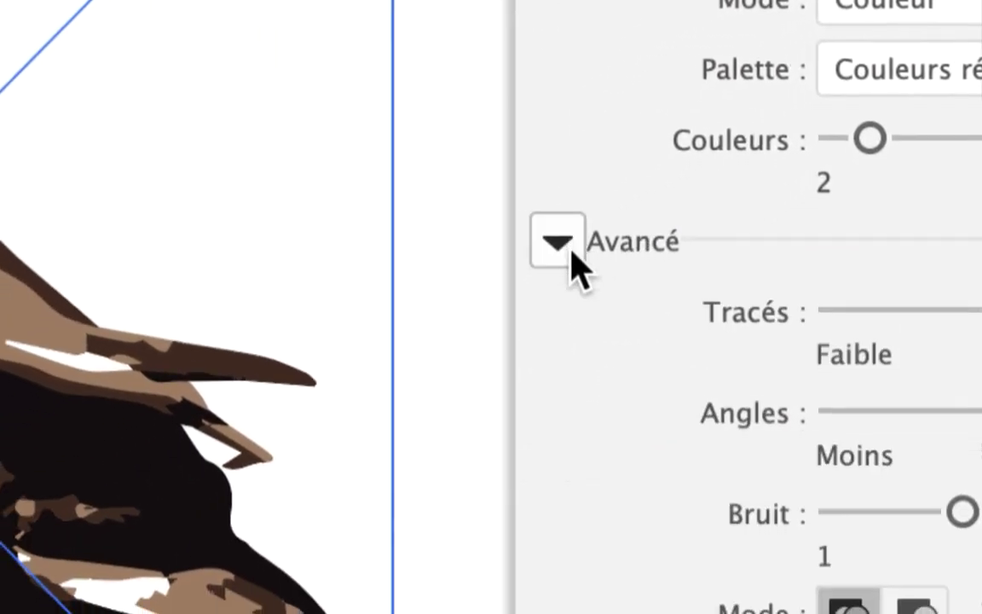
{"action": "left_click", "coordinate": [880, 411]}
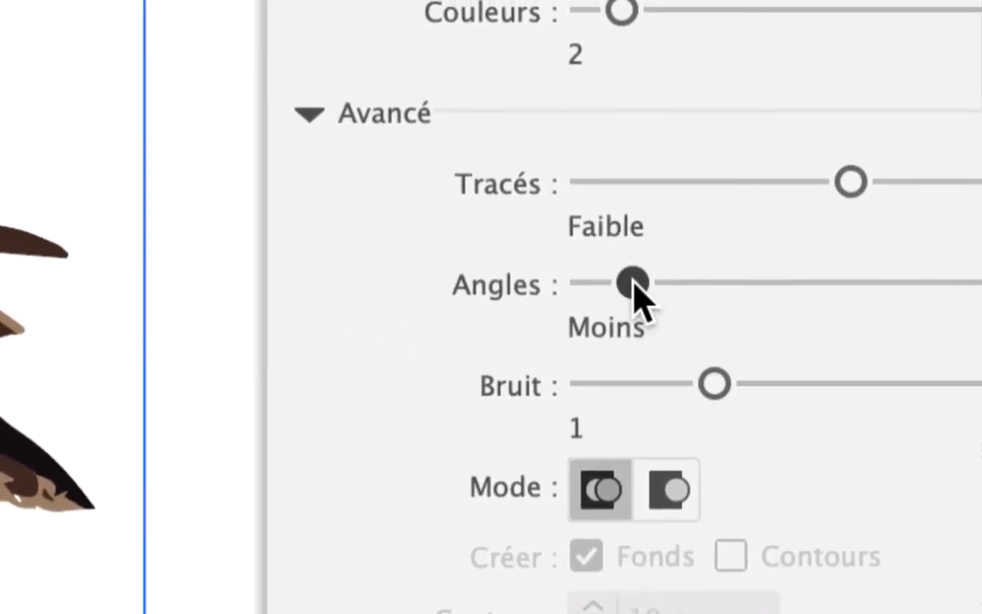
{"action": "left_click_drag", "start_coordinate": [634, 275], "coordinate": [585, 275]}
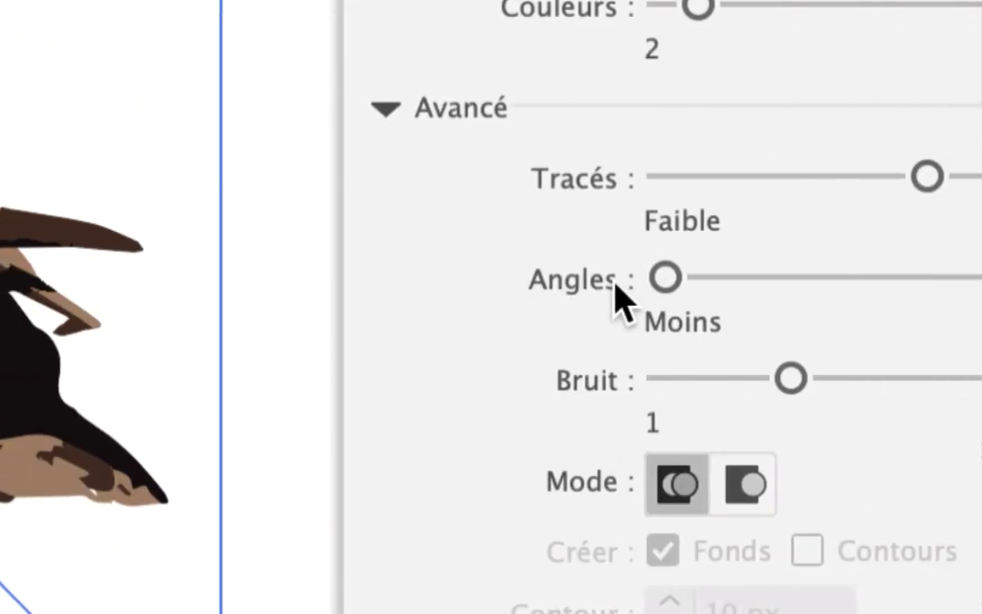
{"action": "mouse_move", "coordinate": [631, 294]}
{"action": "left_mouse_down"}
{"action": "mouse_move", "coordinate": [744, 296]}
{"action": "mouse_move", "coordinate": [735, 298]}
{"action": "left_mouse_up"}
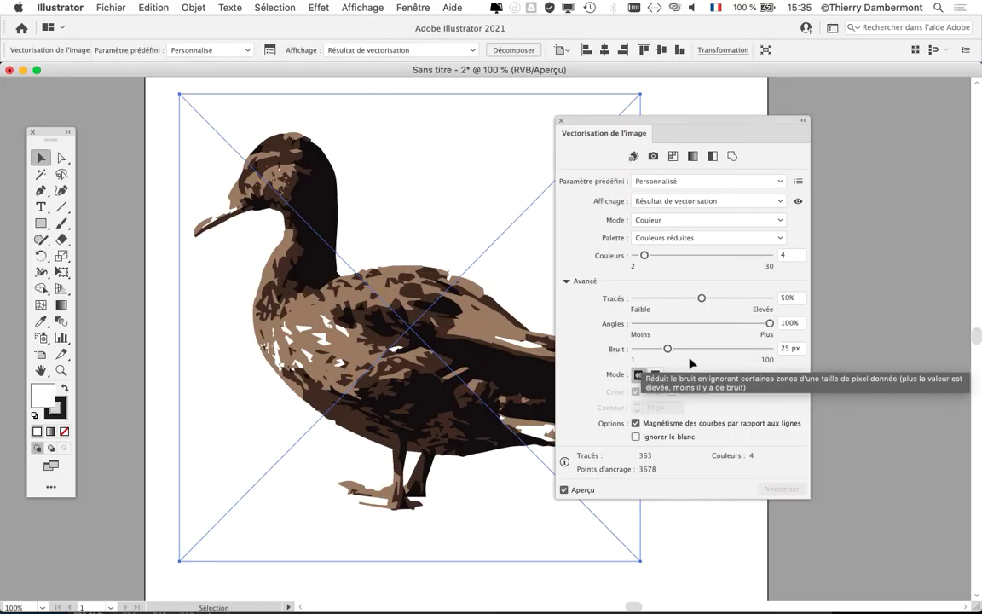
Step: Set the tracing noise (Bruit) to 59 px, compare Tracés at 100 % and 1 %, leaving 1 %, and move the panel clear of the duck
{"action": "left_click_drag", "start_coordinate": [667, 349], "coordinate": [713, 349]}
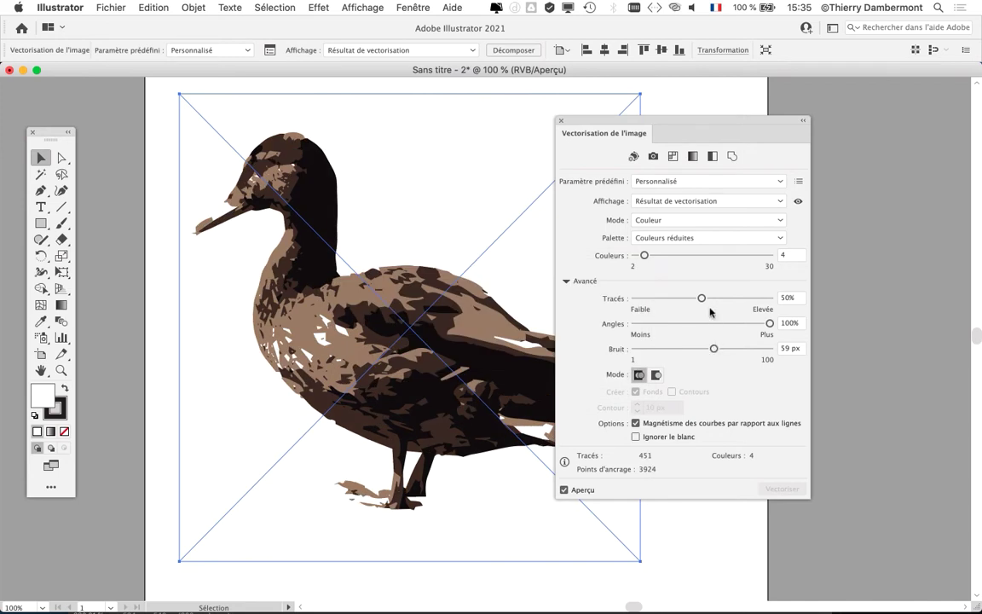
{"action": "left_click_drag", "start_coordinate": [683, 299], "coordinate": [655, 298]}
{"action": "left_click_drag", "start_coordinate": [654, 299], "coordinate": [770, 298]}
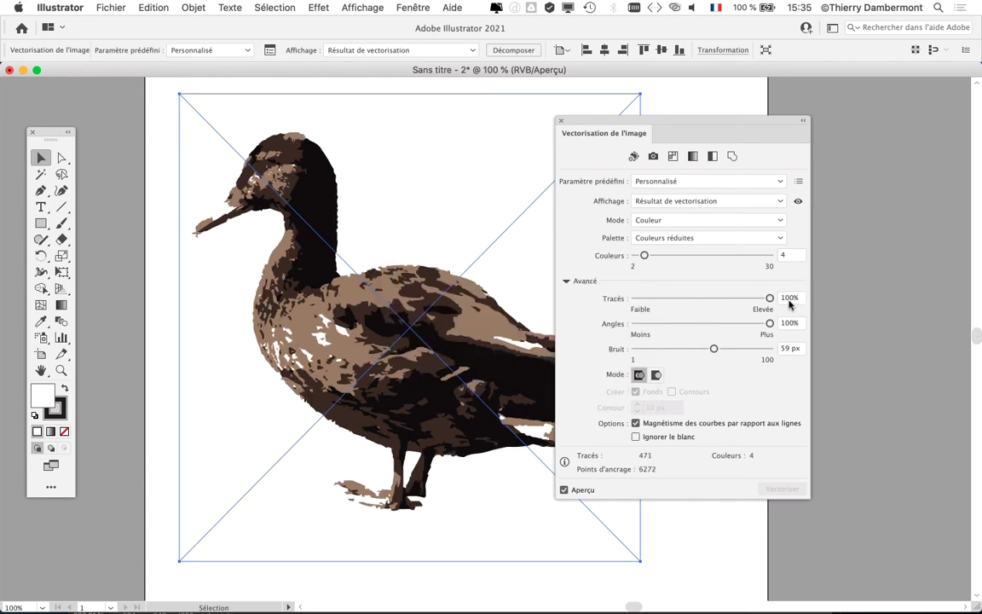
{"action": "left_click_drag", "start_coordinate": [680, 300], "coordinate": [578, 312]}
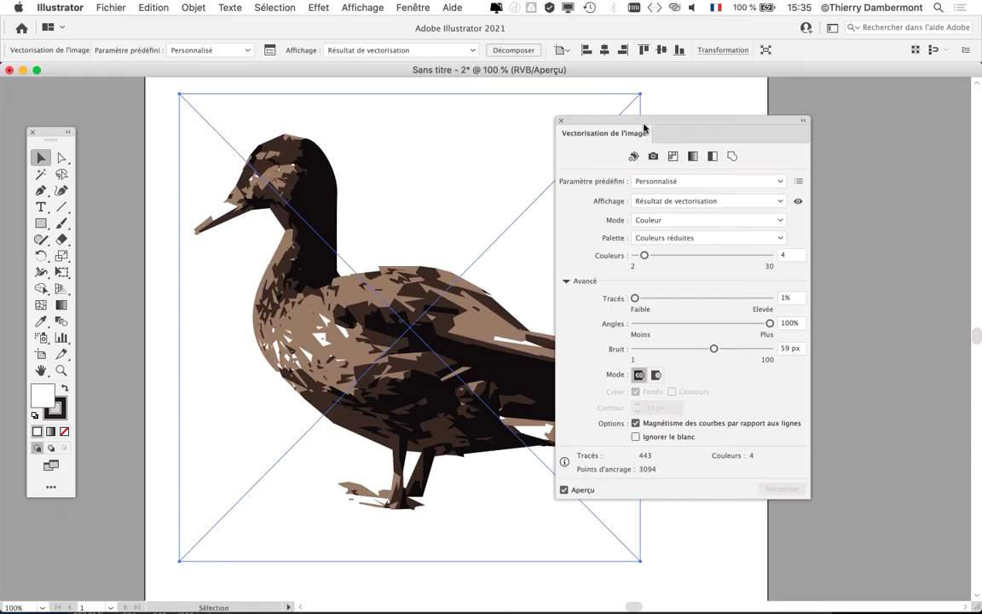
{"action": "left_click_drag", "start_coordinate": [644, 128], "coordinate": [756, 103]}
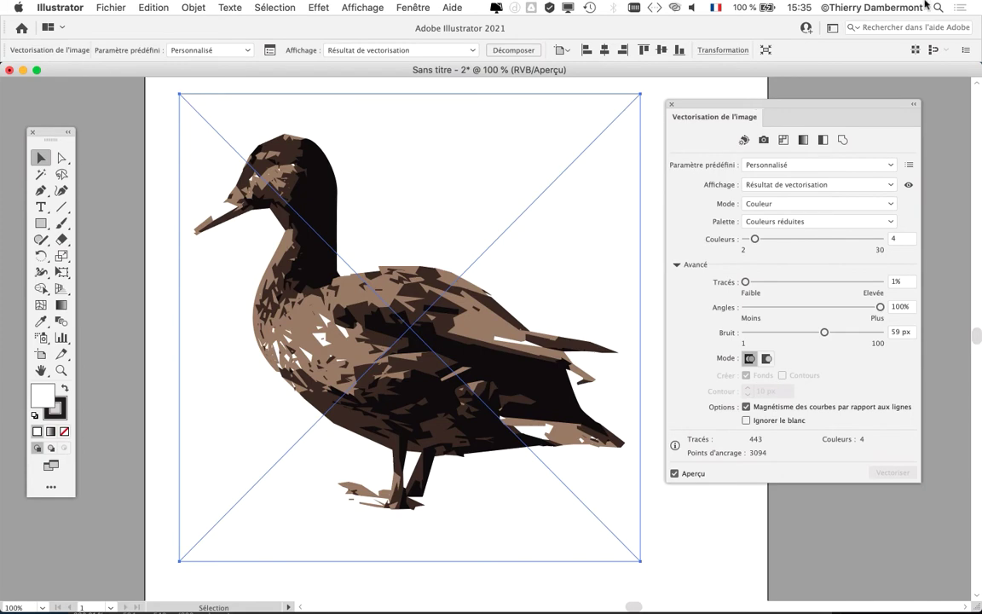
Step: Switch to Photoshop, move the Propriétés panel down, and lower the Rouge curve of Courbes 1 with a point at input 151, output 62
{"action": "key", "text": "super+Tab"}
{"action": "key", "text": "super+Tab"}
{"action": "key", "text": "super+shift+Tab"}
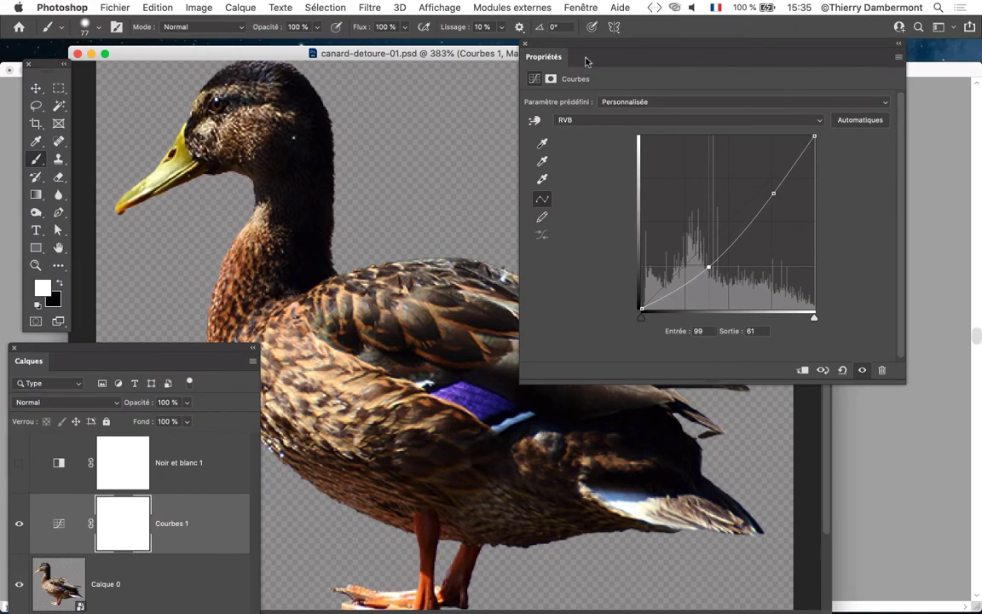
{"action": "left_click_drag", "start_coordinate": [581, 47], "coordinate": [607, 107]}
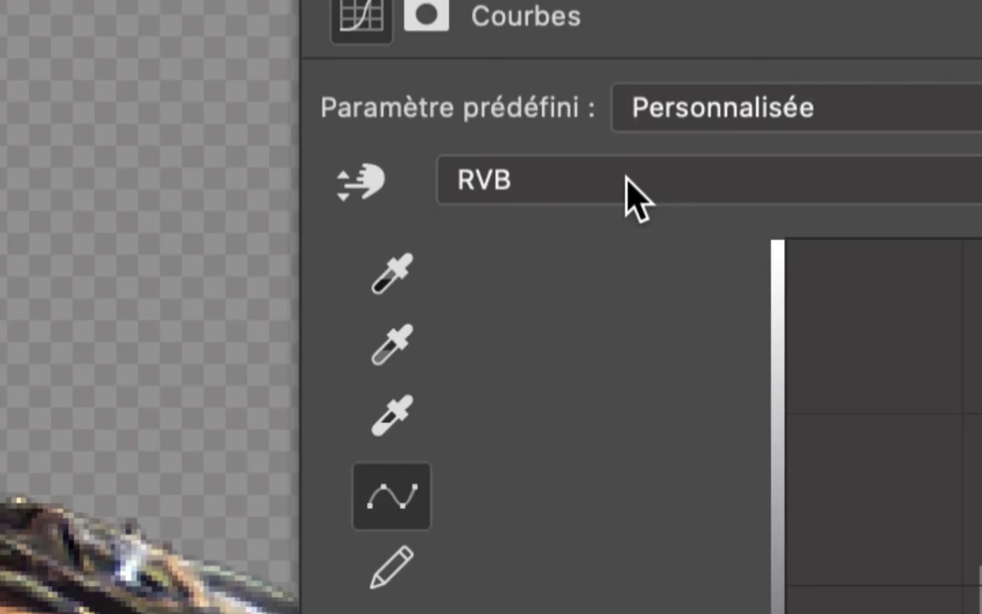
{"action": "left_click", "coordinate": [628, 179]}
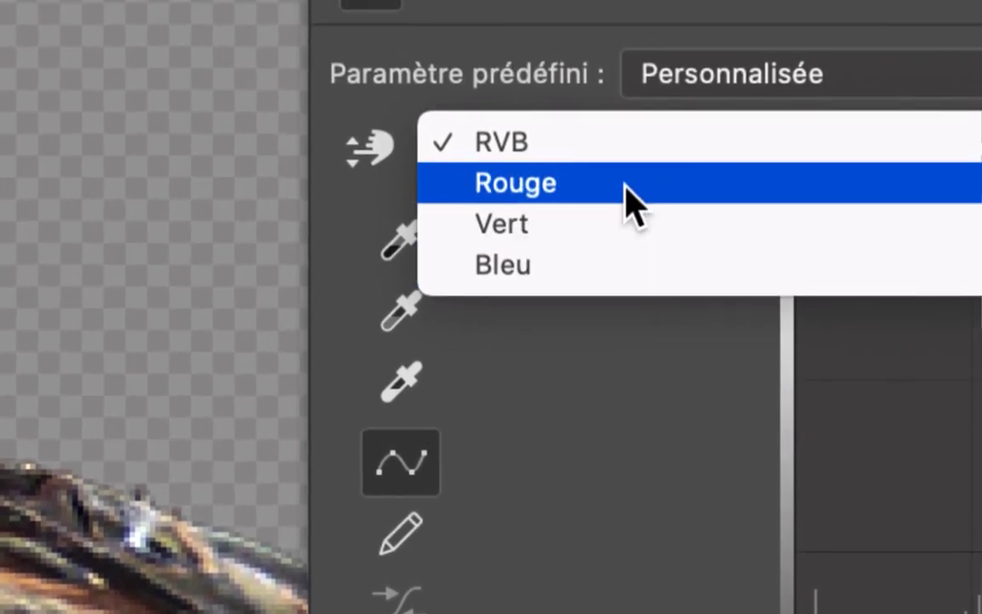
{"action": "left_click", "coordinate": [631, 201]}
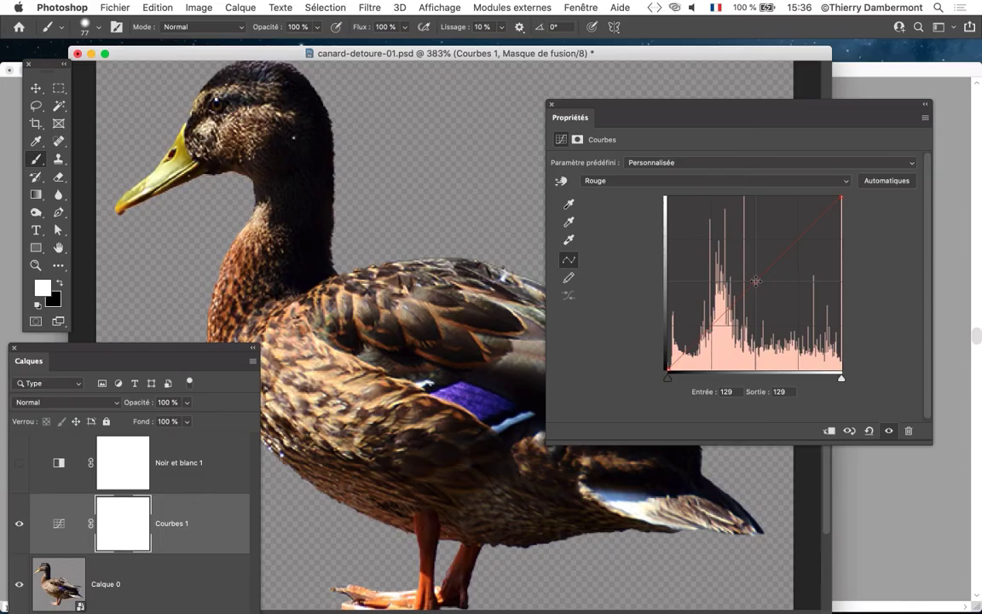
{"action": "left_click_drag", "start_coordinate": [755, 282], "coordinate": [861, 507]}
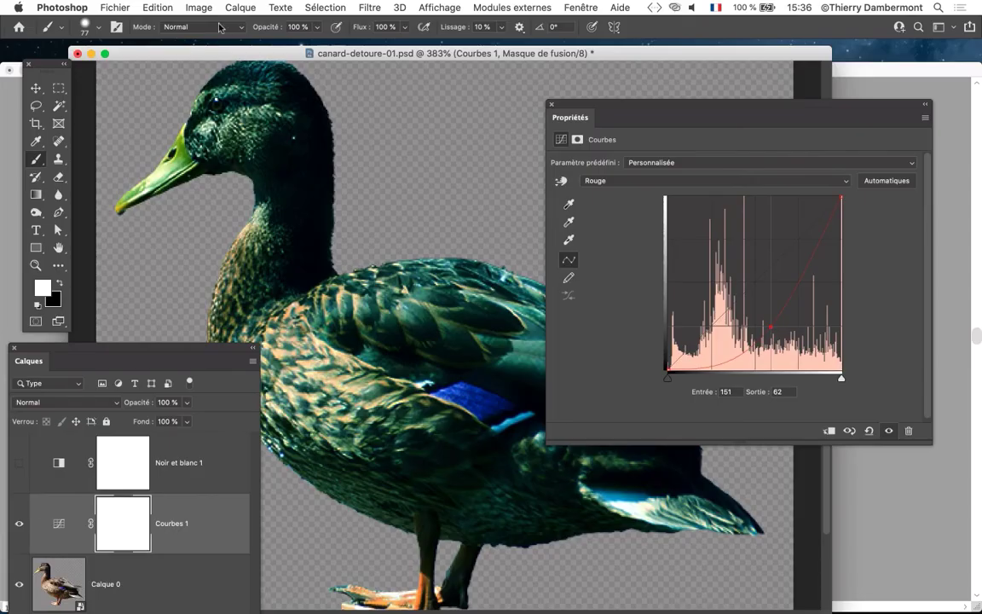
Step: Save the green-tinted duck document and switch to Illustrator to check the updated tracing
{"action": "left_click", "coordinate": [111, 7]}
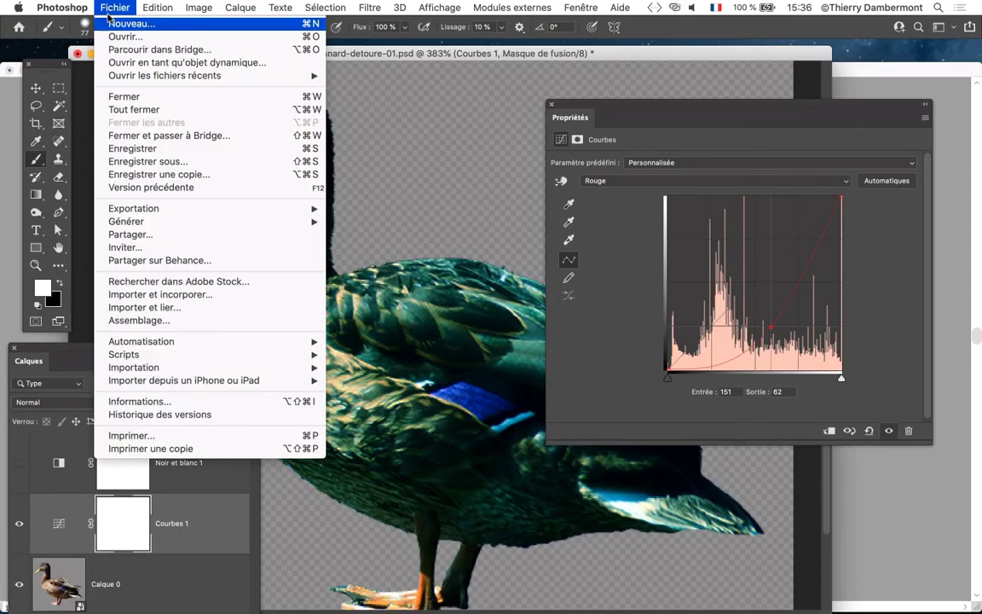
{"action": "left_click", "coordinate": [143, 136]}
{"action": "key", "text": "super+Tab"}
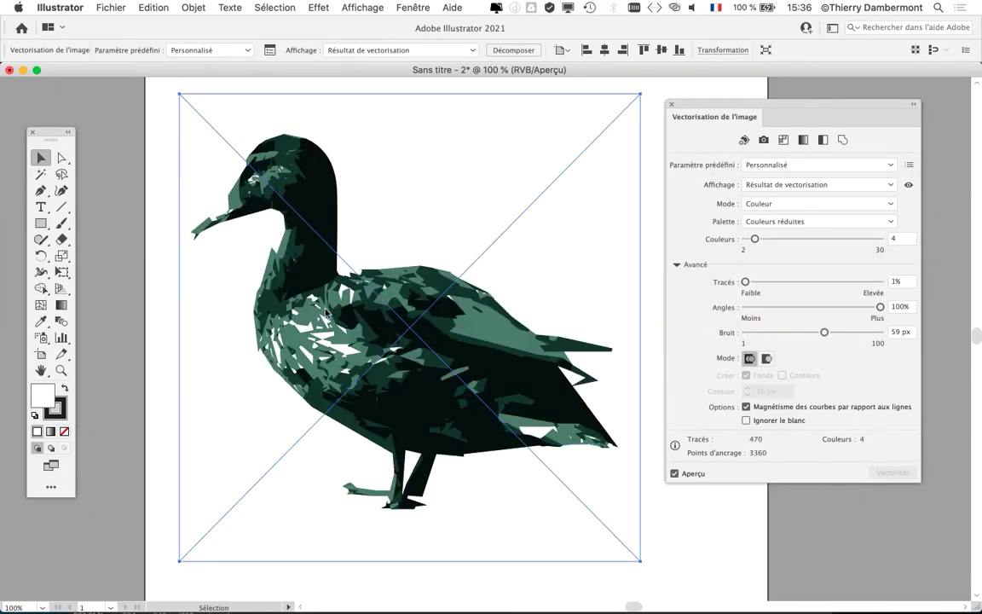
Step: Return to Photoshop, move the Rouge curve point to input 154, output 100, and add a point to the Vert curve
{"action": "key", "text": "super+Tab"}
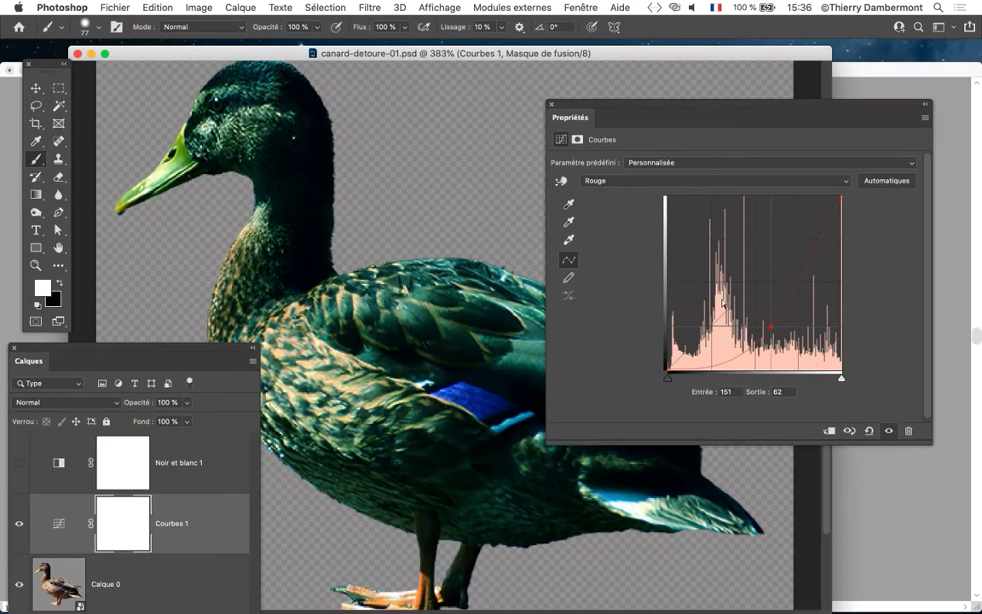
{"action": "left_click_drag", "start_coordinate": [771, 324], "coordinate": [773, 298]}
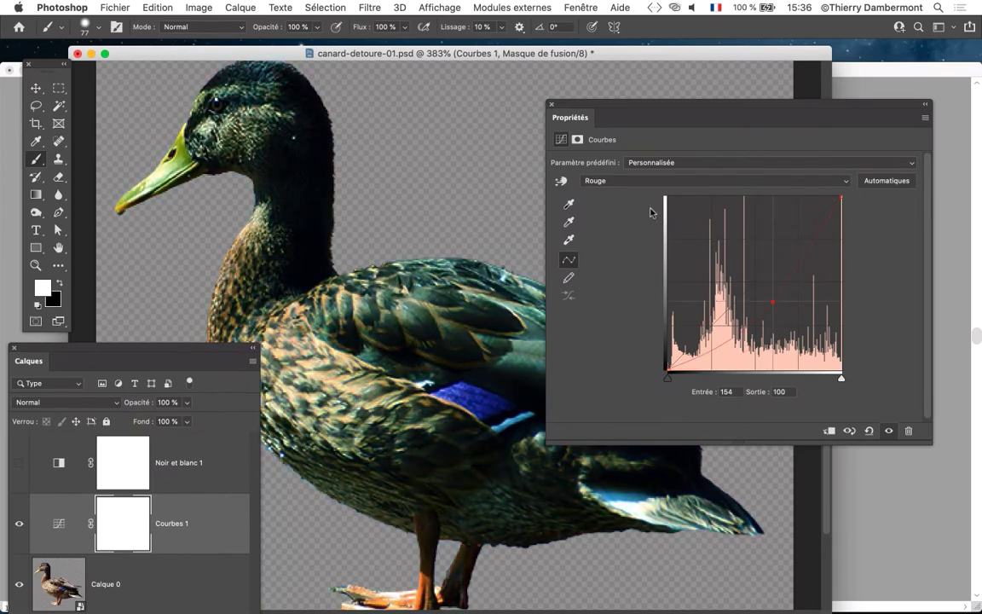
{"action": "left_click", "coordinate": [613, 181]}
{"action": "left_click", "coordinate": [616, 192]}
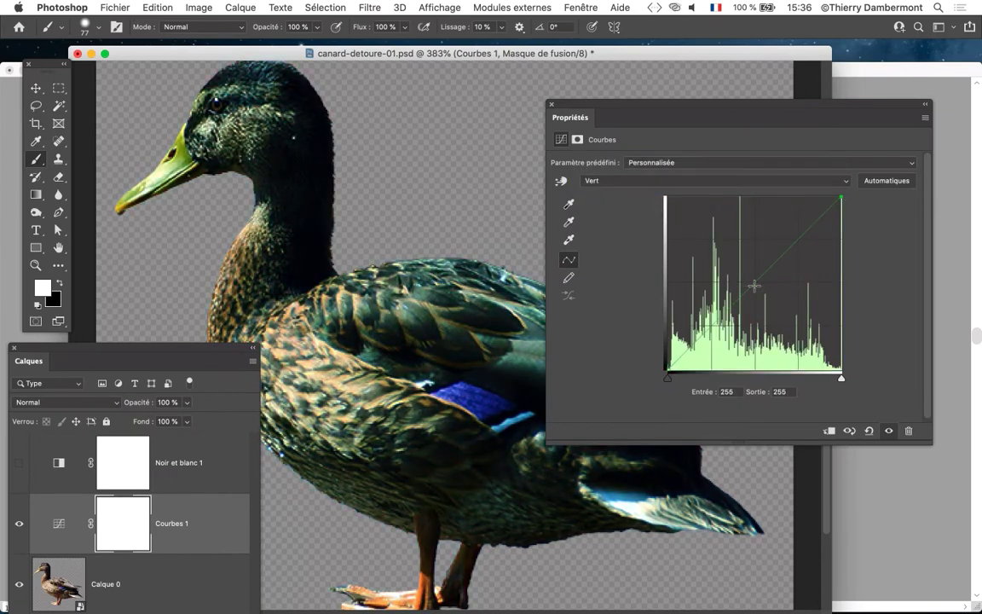
{"action": "left_click_drag", "start_coordinate": [754, 286], "coordinate": [743, 322]}
Step: Shape the Bleu curve with a lower point at input 113, output 61, and place a Vert curve point at input 138, output 51
{"action": "left_click", "coordinate": [604, 182]}
{"action": "left_click", "coordinate": [614, 192]}
{"action": "left_click", "coordinate": [642, 183]}
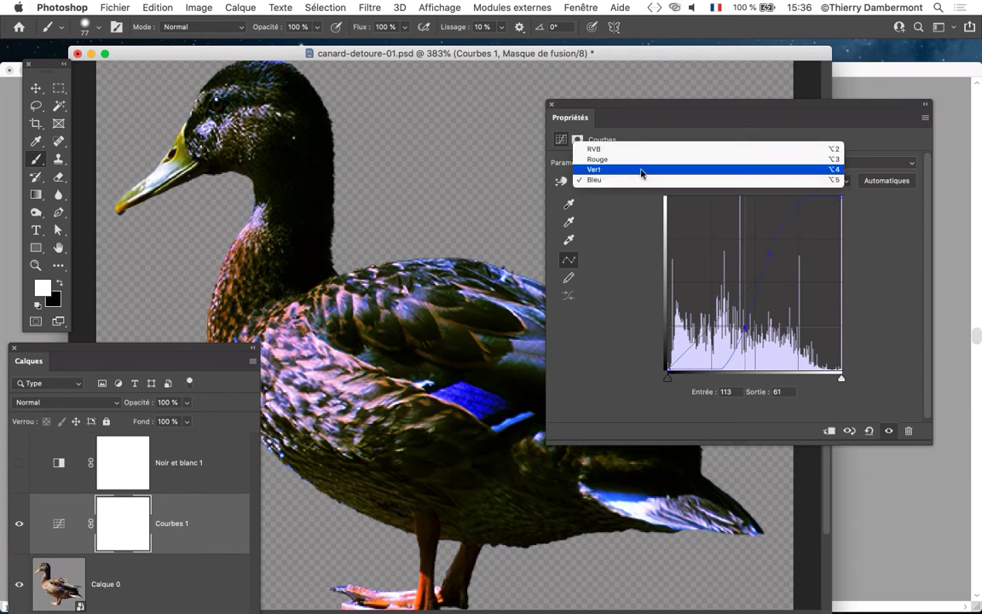
{"action": "left_click", "coordinate": [641, 170]}
{"action": "left_click_drag", "start_coordinate": [762, 291], "coordinate": [762, 336]}
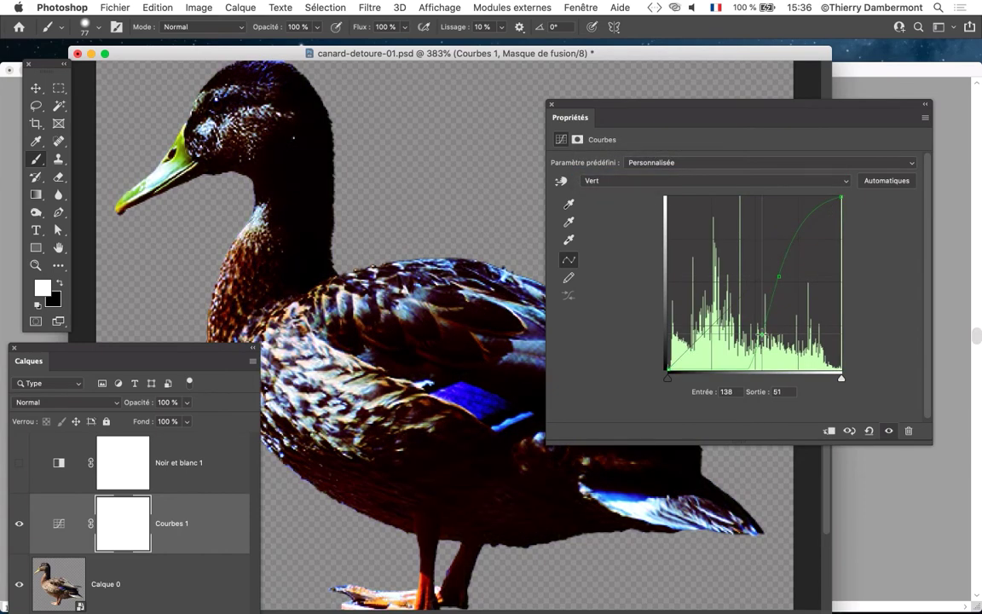
Step: Lighten the duck's dark tones by repositioning both RVB curve points, placing the lower one at input 69, output 112
{"action": "left_click", "coordinate": [650, 178]}
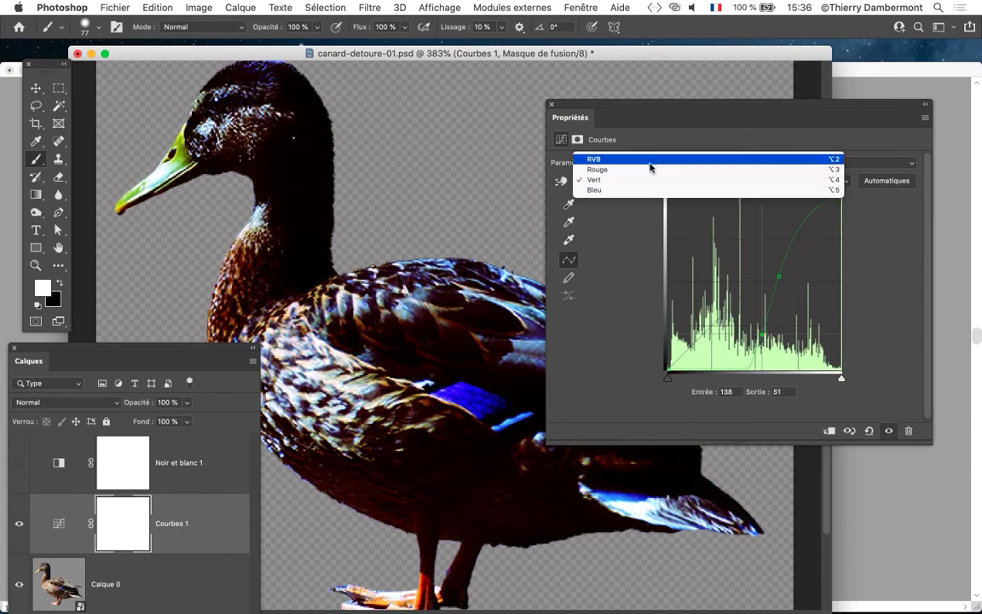
{"action": "left_click", "coordinate": [648, 159]}
{"action": "left_click_drag", "start_coordinate": [800, 254], "coordinate": [786, 236]}
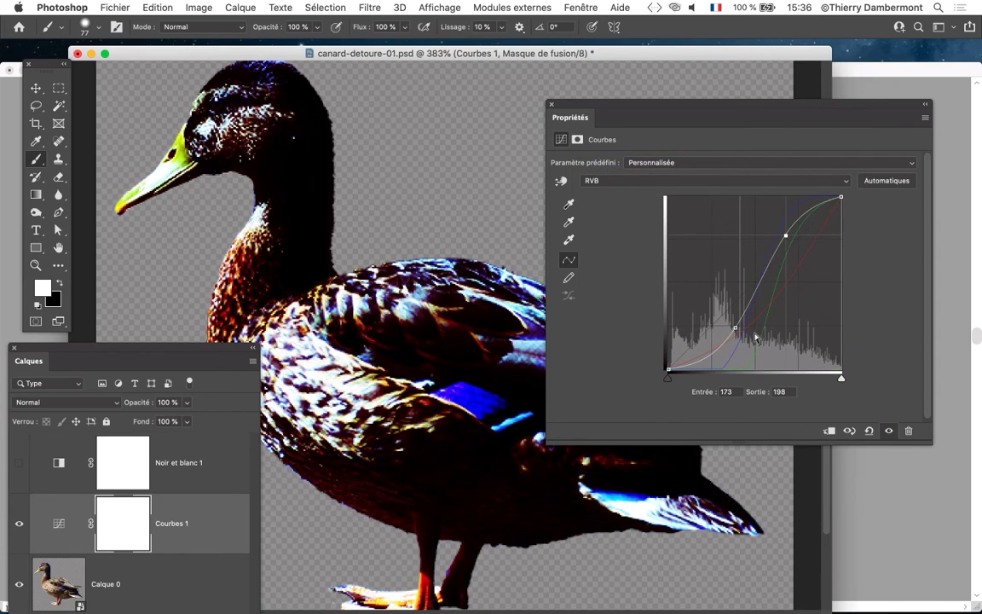
{"action": "left_click_drag", "start_coordinate": [735, 328], "coordinate": [714, 274]}
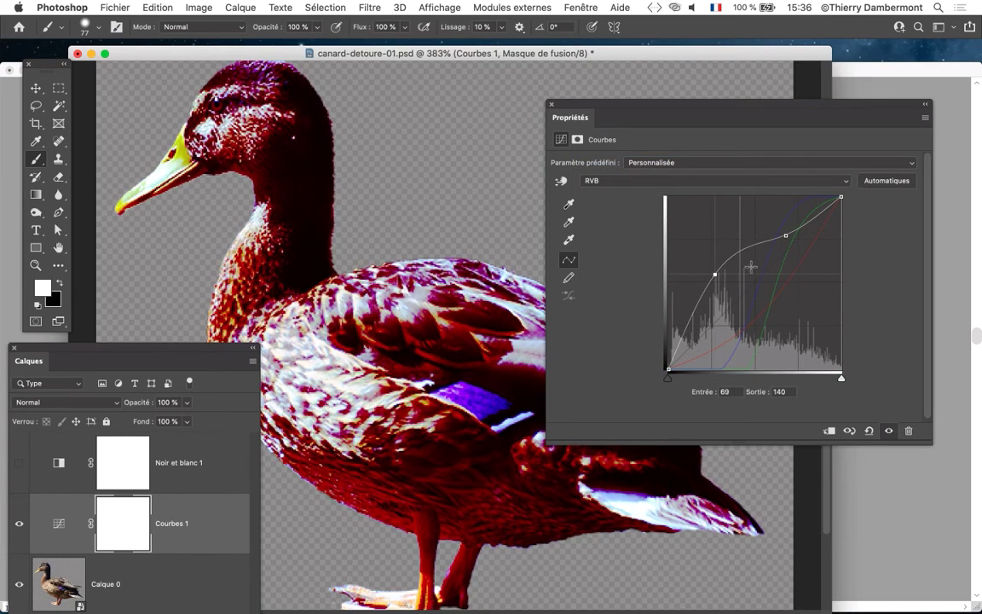
{"action": "left_click_drag", "start_coordinate": [787, 237], "coordinate": [789, 241]}
{"action": "left_click_drag", "start_coordinate": [714, 275], "coordinate": [716, 293]}
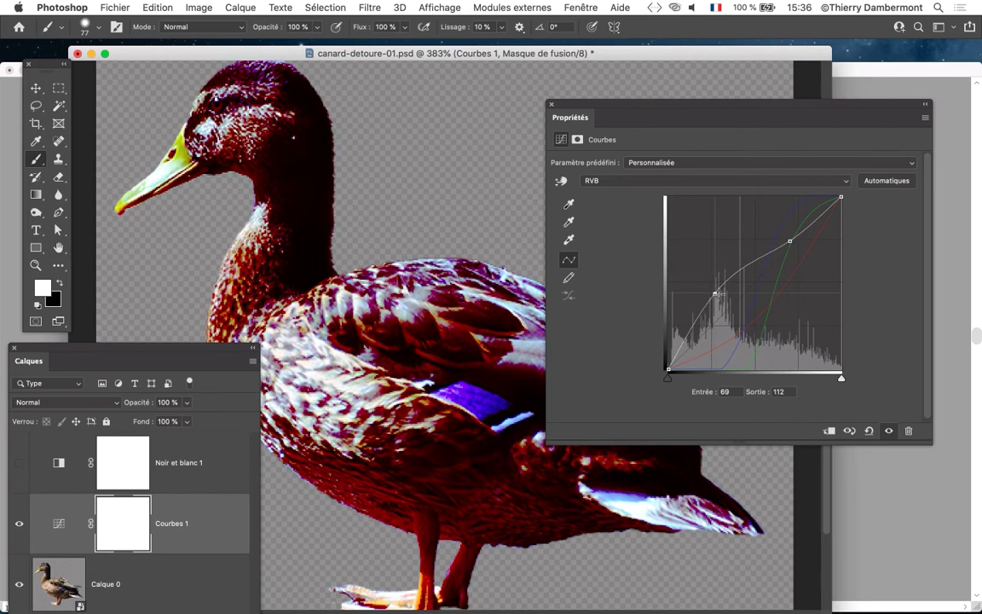
Step: Reshape the Rouge curve with two points, placing the lower one at input 129, output 60
{"action": "left_click", "coordinate": [691, 181]}
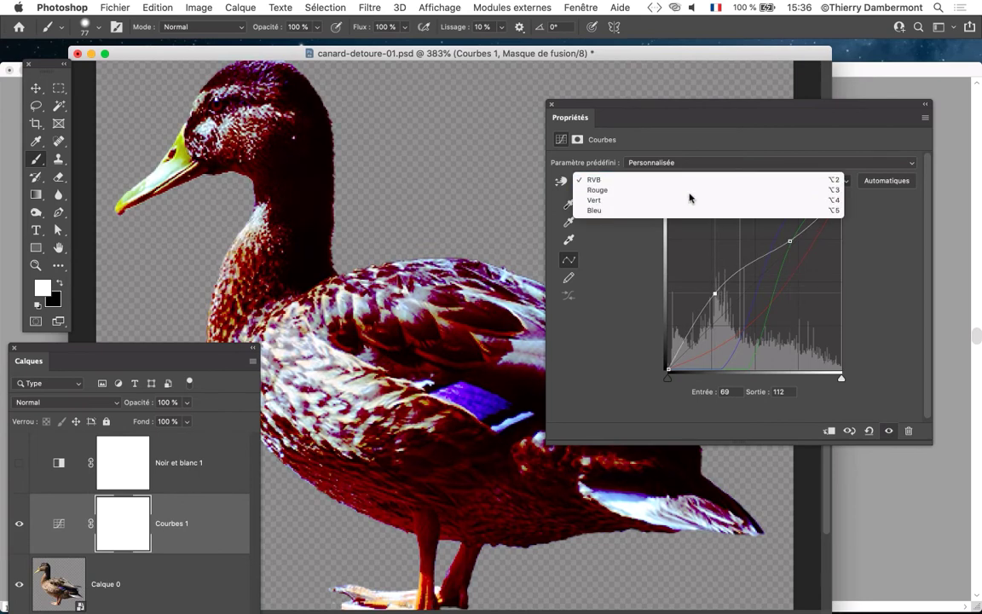
{"action": "left_click", "coordinate": [689, 195]}
{"action": "left_click_drag", "start_coordinate": [778, 307], "coordinate": [796, 276]}
{"action": "mouse_move", "coordinate": [756, 315]}
{"action": "left_mouse_down"}
{"action": "mouse_move", "coordinate": [755, 285]}
{"action": "mouse_move", "coordinate": [755, 328]}
{"action": "left_mouse_up"}
Step: Reposition the Vert curve points to input 121, output 70 and input 174, output 200
{"action": "left_click", "coordinate": [638, 181]}
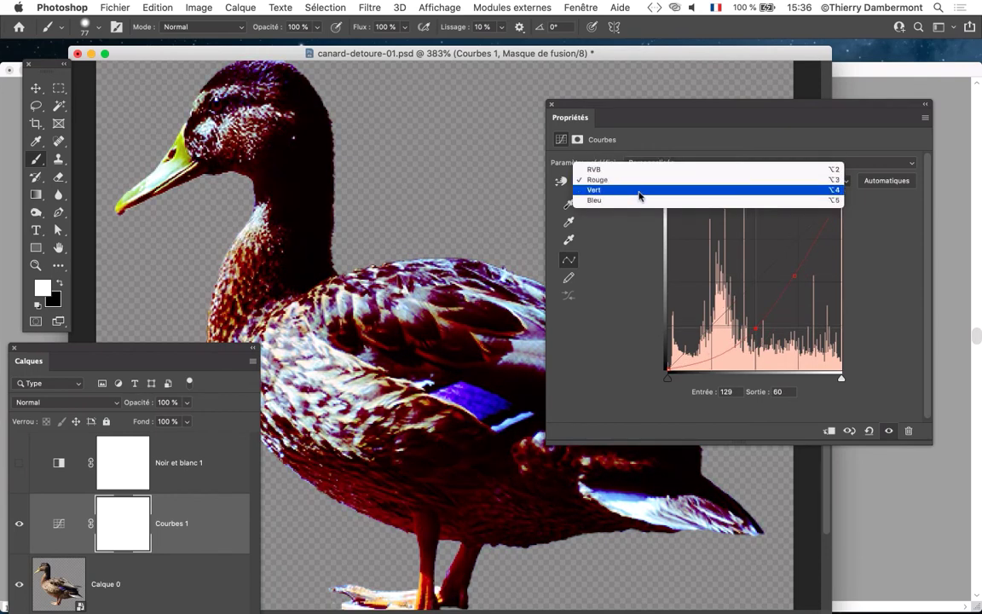
{"action": "left_click", "coordinate": [638, 194]}
{"action": "mouse_move", "coordinate": [762, 337]}
{"action": "left_mouse_down"}
{"action": "mouse_move", "coordinate": [661, 281]}
{"action": "mouse_move", "coordinate": [682, 320]}
{"action": "mouse_move", "coordinate": [674, 307]}
{"action": "mouse_move", "coordinate": [748, 328]}
{"action": "left_mouse_up"}
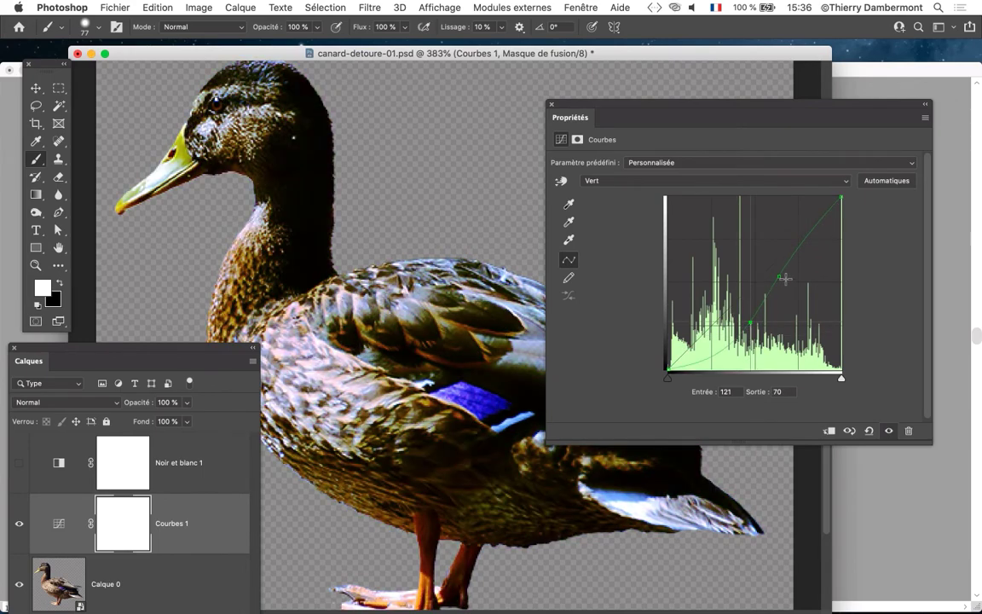
{"action": "left_click_drag", "start_coordinate": [785, 278], "coordinate": [787, 232]}
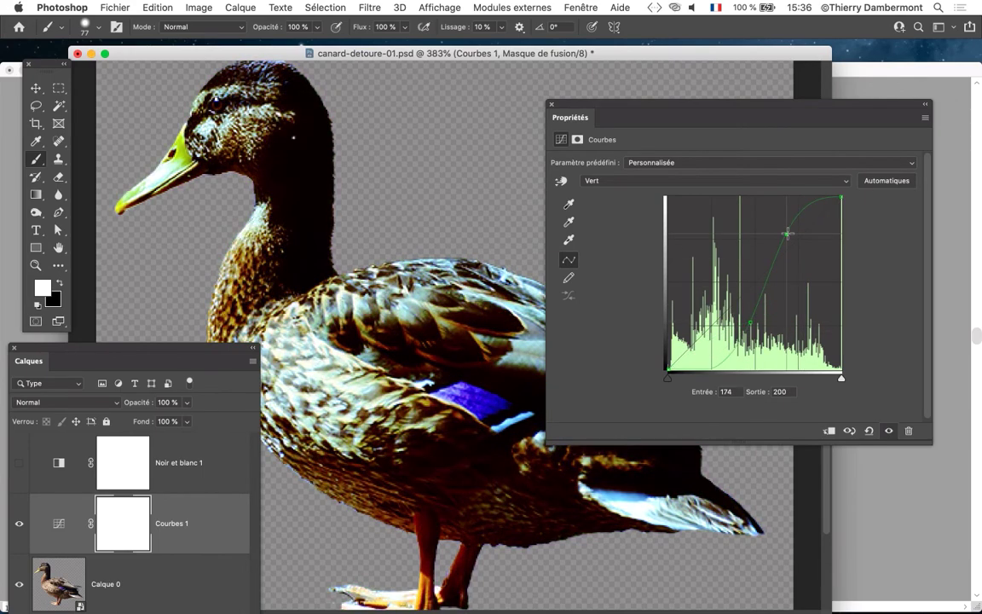
Step: Save the recoloured duck document and switch to Illustrator to update the linked tracing
{"action": "left_click", "coordinate": [116, 6]}
{"action": "left_click", "coordinate": [126, 145]}
{"action": "key", "text": "super+Tab"}
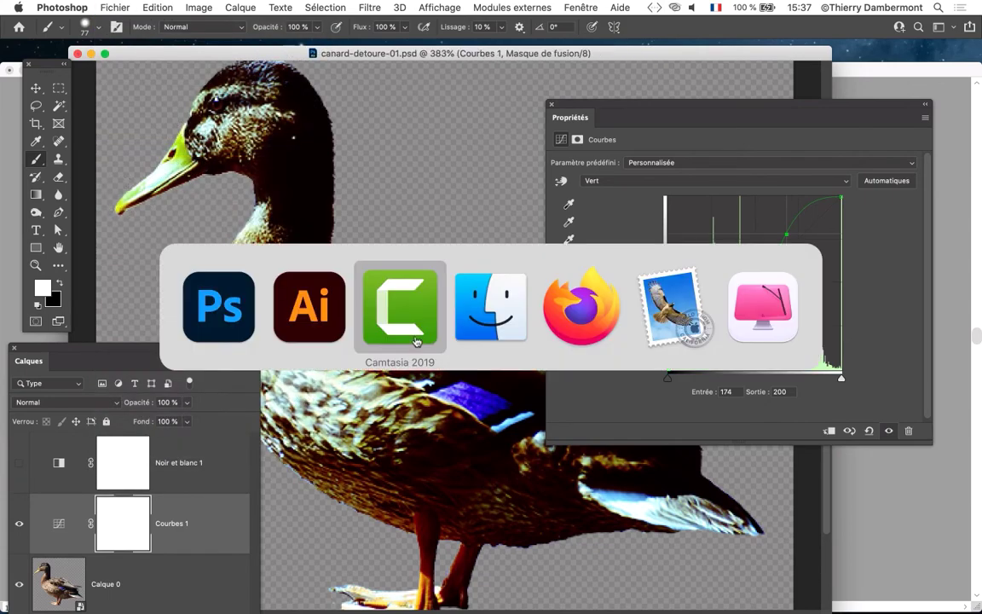
{"action": "left_click", "coordinate": [307, 320]}
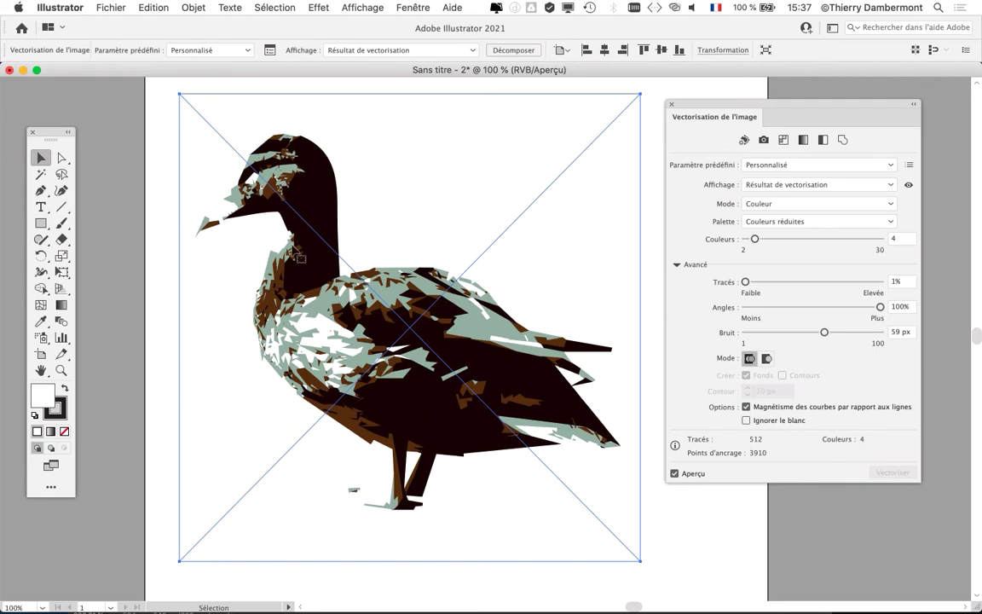
Step: Start saving the Illustrator document and create a folder named "ILLUSTRATOR vendredi après-midi" inside docs SEM 2
{"action": "left_click", "coordinate": [111, 7]}
{"action": "left_click", "coordinate": [147, 136]}
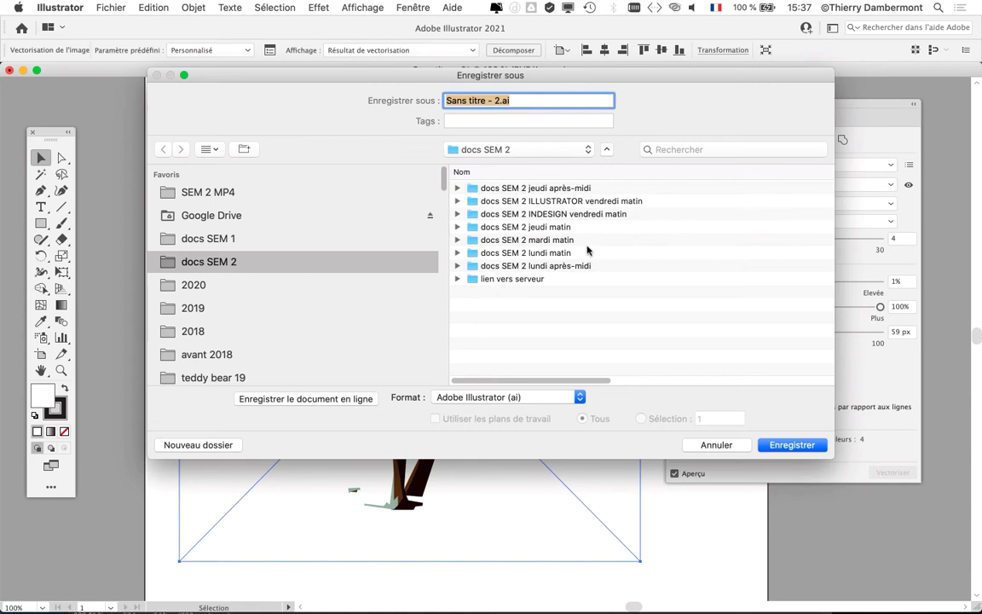
{"action": "left_click", "coordinate": [592, 309]}
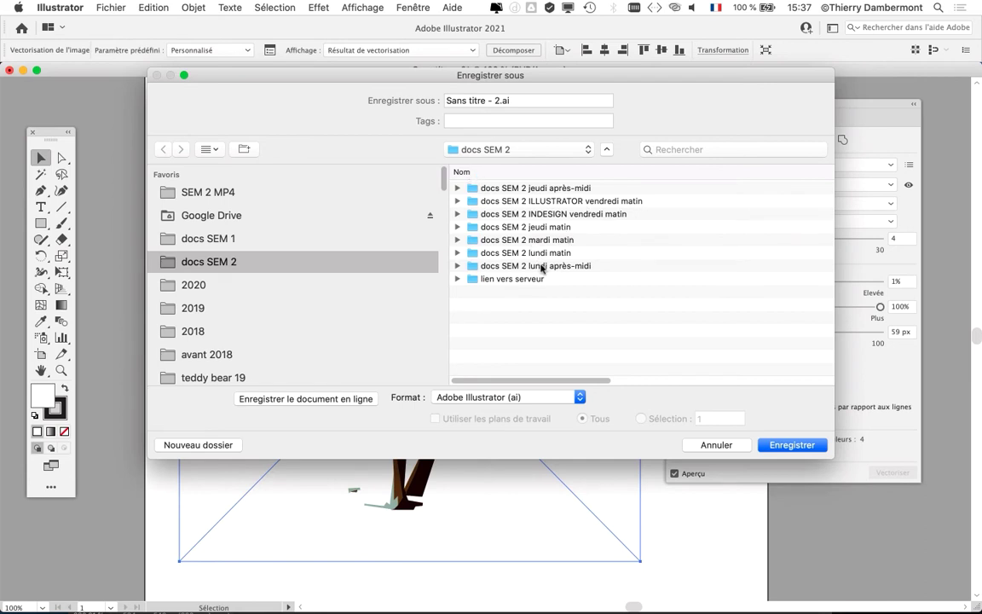
{"action": "left_click", "coordinate": [224, 446]}
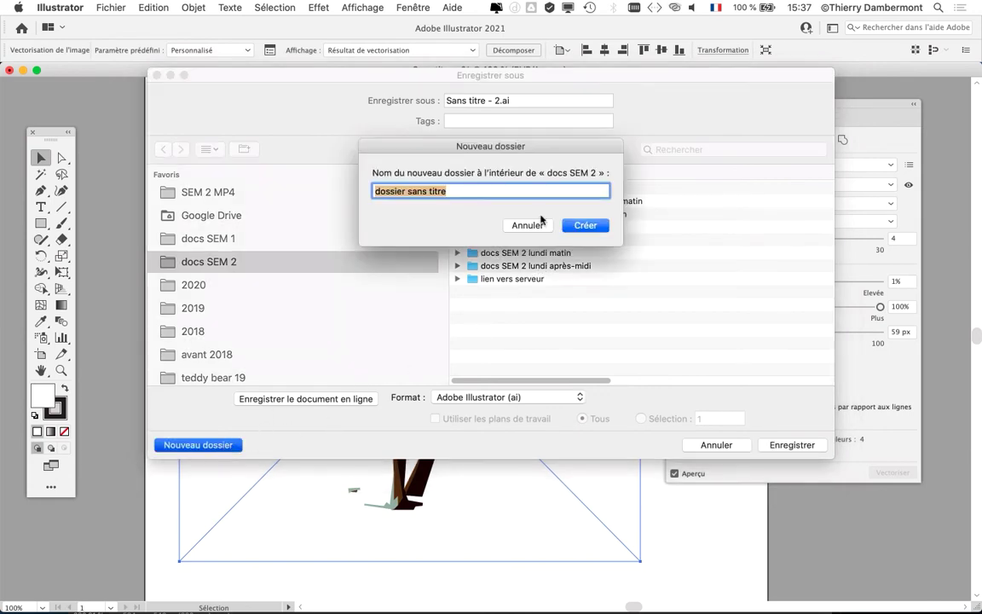
{"action": "key", "text": "BackSpace"}
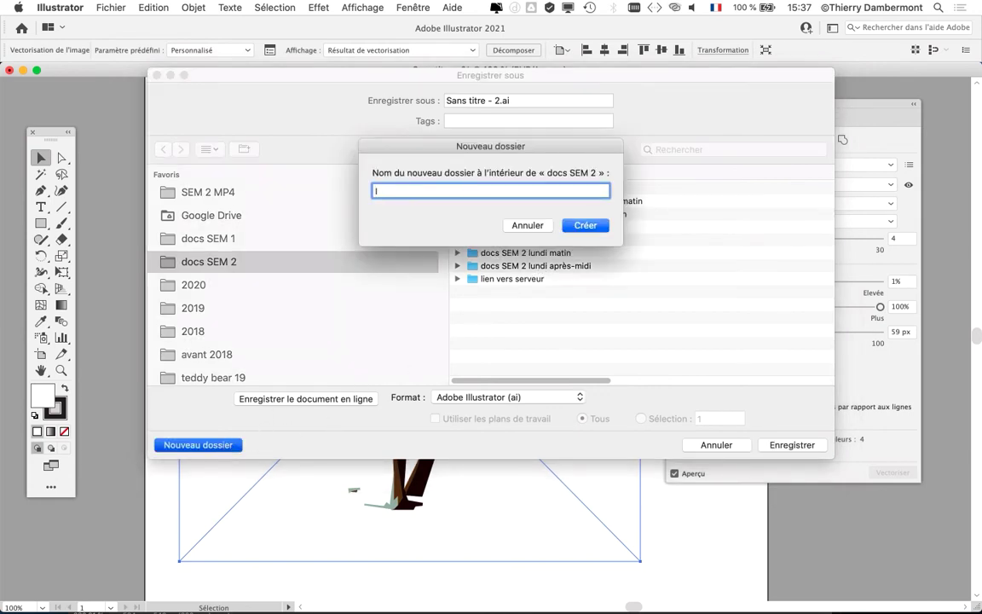
{"action": "type", "text": "ILLUSTRATOR vendredi après-m"}
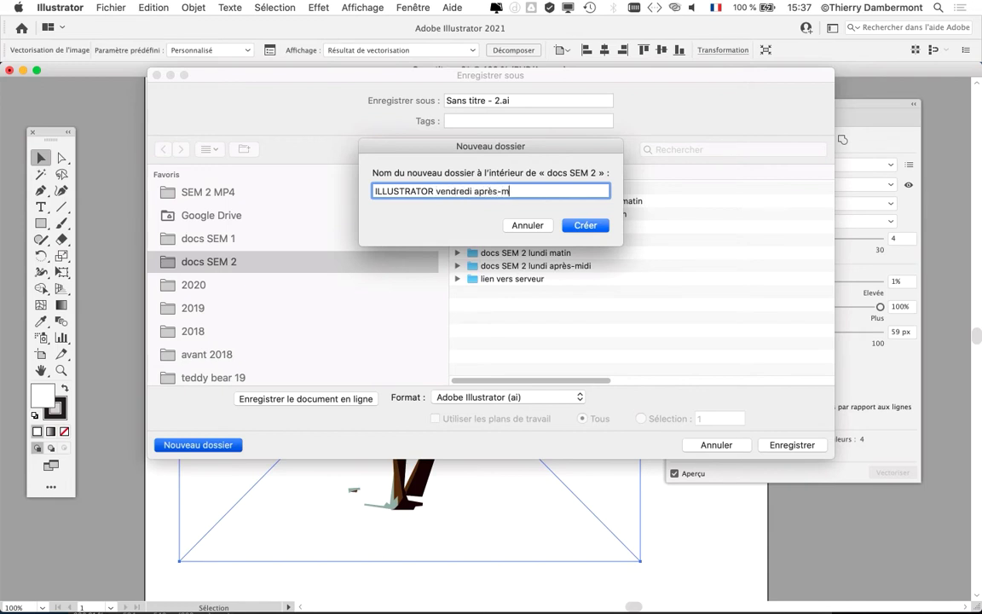
{"action": "type", "text": "idfi"}
{"action": "key", "text": "Return"}
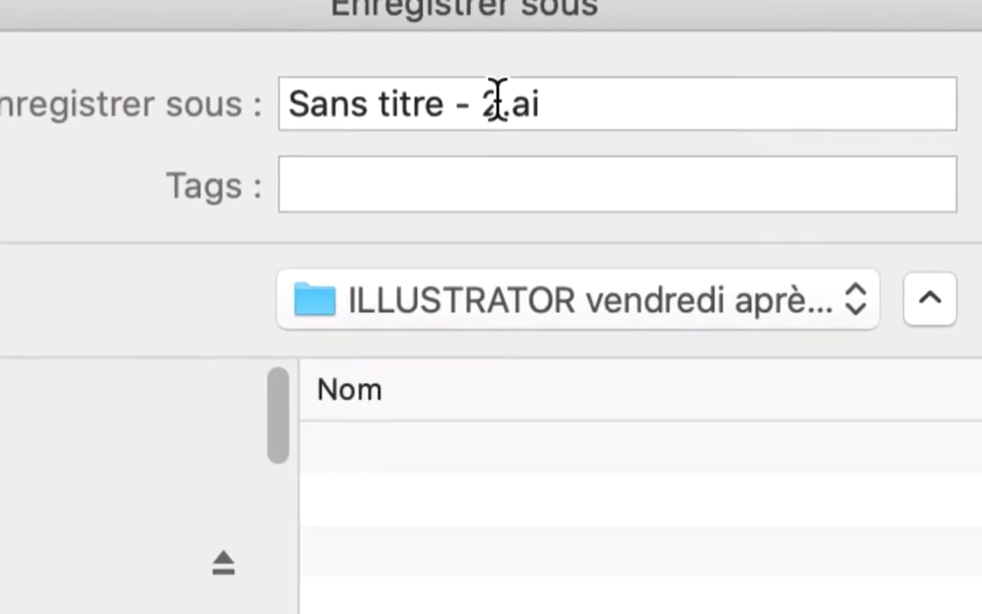
Step: Save the Illustrator document as "vectorisation avec AI et PS - 01.ai" in the new folder and accept the save options
{"action": "left_click", "coordinate": [498, 101]}
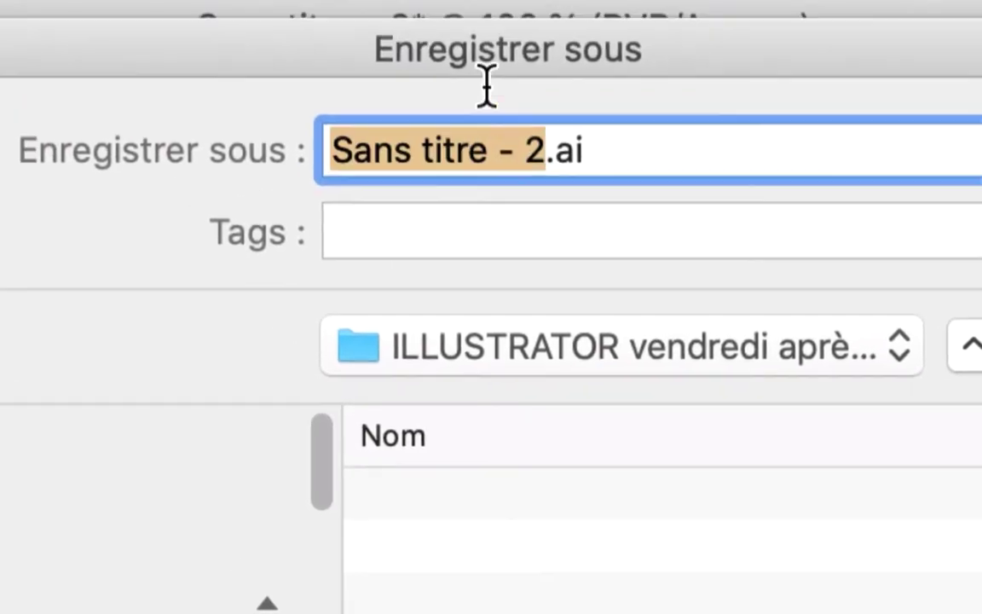
{"action": "type", "text": "vectoriast"}
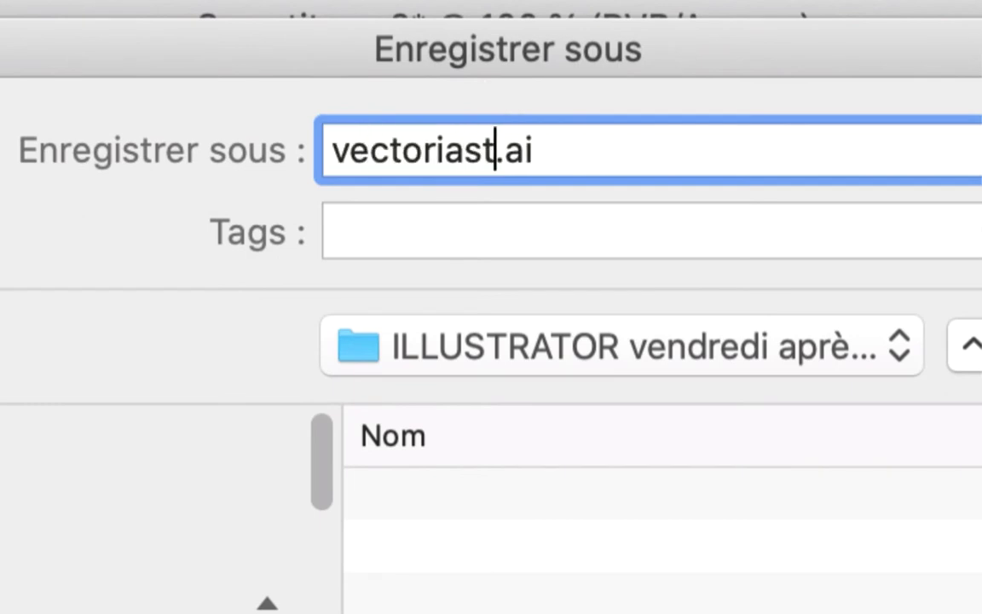
{"action": "key", "text": "BackSpace"}
{"action": "key", "text": "BackSpace"}
{"action": "key", "text": "BackSpace"}
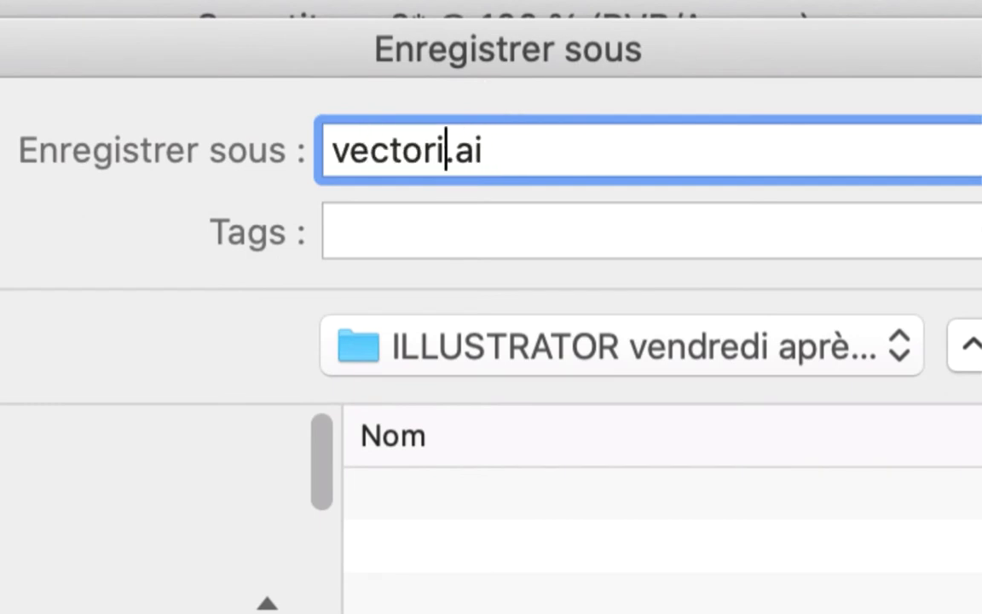
{"action": "type", "text": "sation a"}
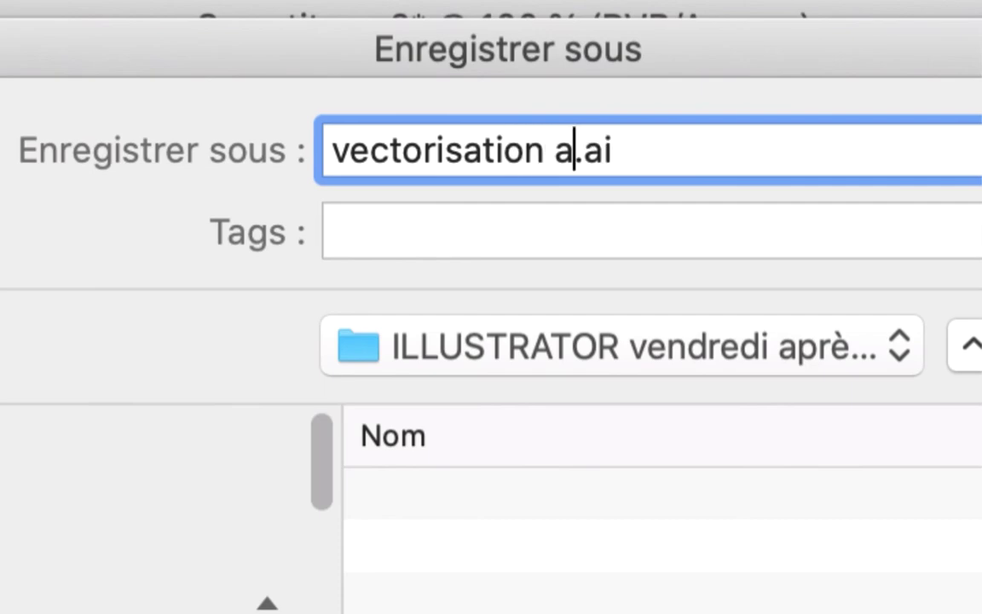
{"action": "type", "text": "vec AI et PS"}
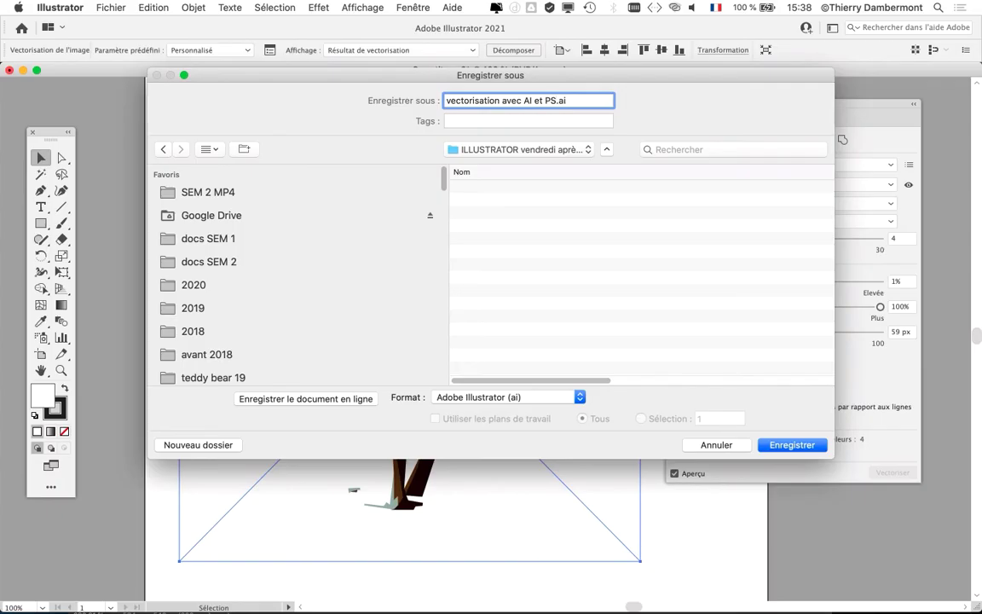
{"action": "type", "text": " - 01"}
{"action": "left_click", "coordinate": [805, 442]}
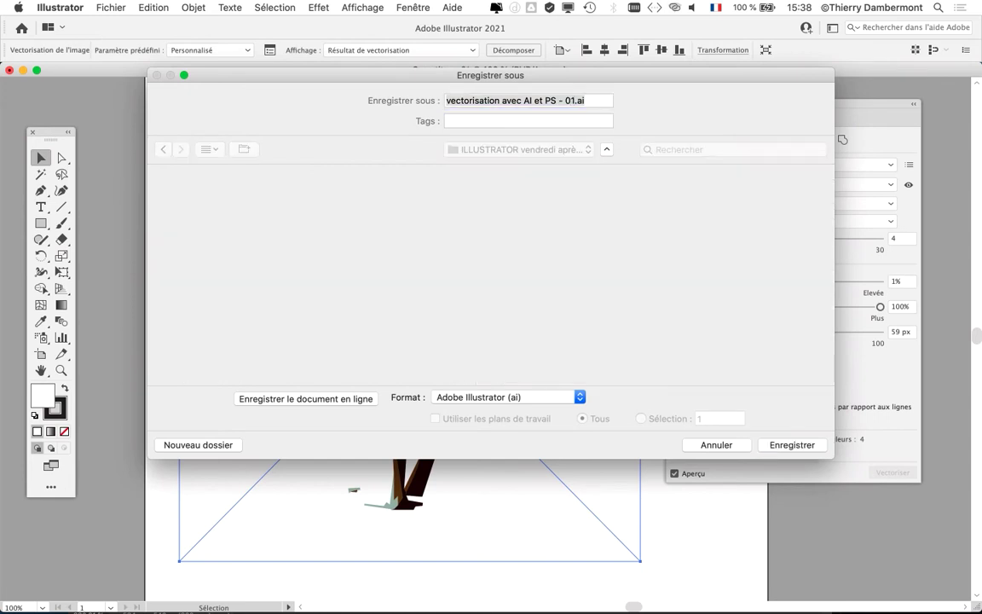
{"action": "left_click", "coordinate": [670, 500]}
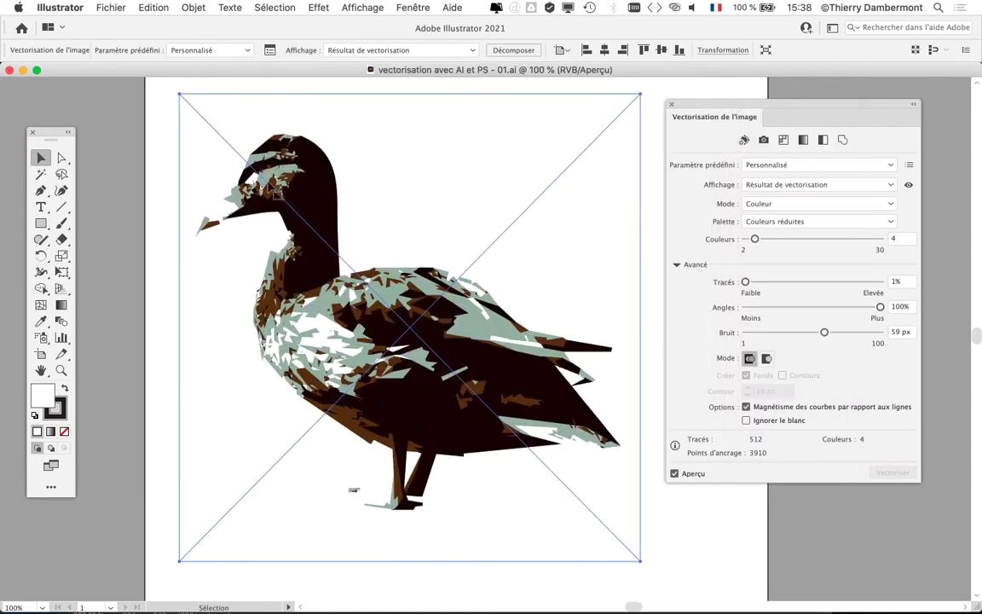
Step: Clear the view of the traced duck and examine its angular shapes both close up and within the whole artboard
{"action": "left_click_drag", "start_coordinate": [689, 104], "coordinate": [755, 106]}
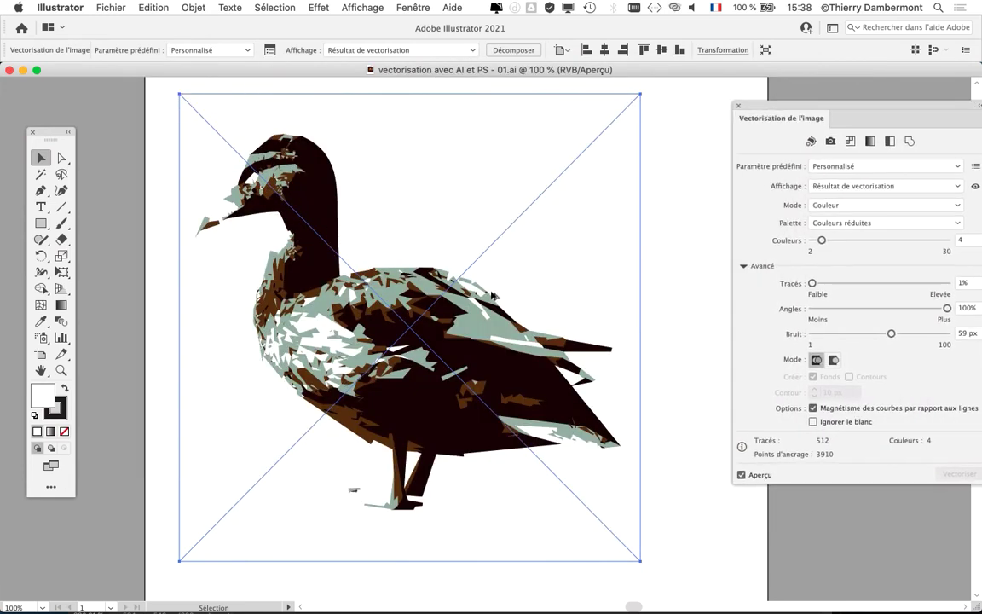
{"action": "scroll", "coordinate": [492, 294], "scroll_direction": "down", "scroll_amount": 1}
{"action": "scroll", "coordinate": [489, 279], "scroll_direction": "down", "scroll_amount": 1}
{"action": "scroll", "coordinate": [490, 280], "scroll_direction": "right", "scroll_amount": 3}
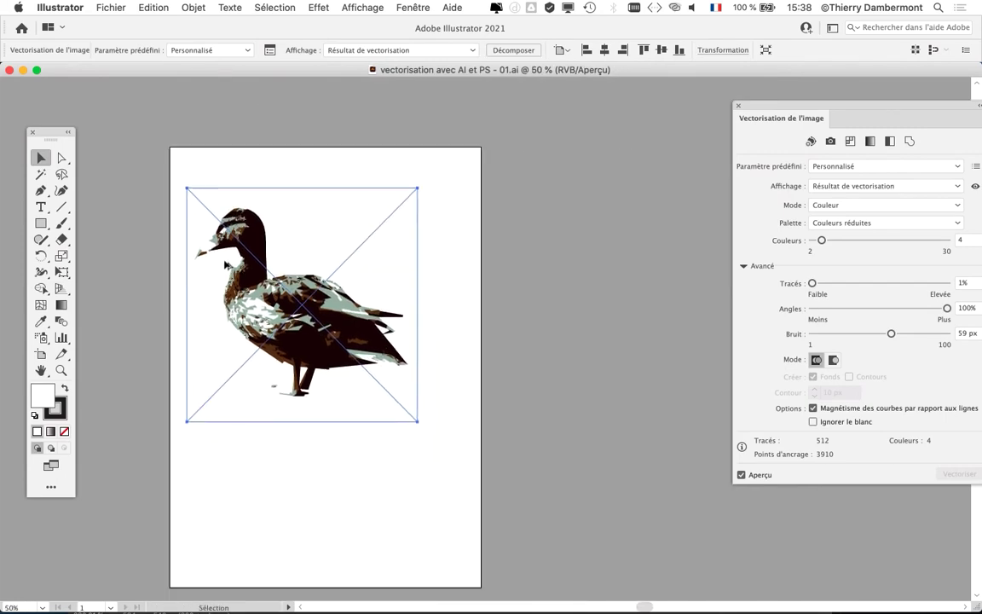
{"action": "scroll", "coordinate": [228, 262], "scroll_direction": "up", "scroll_amount": 3}
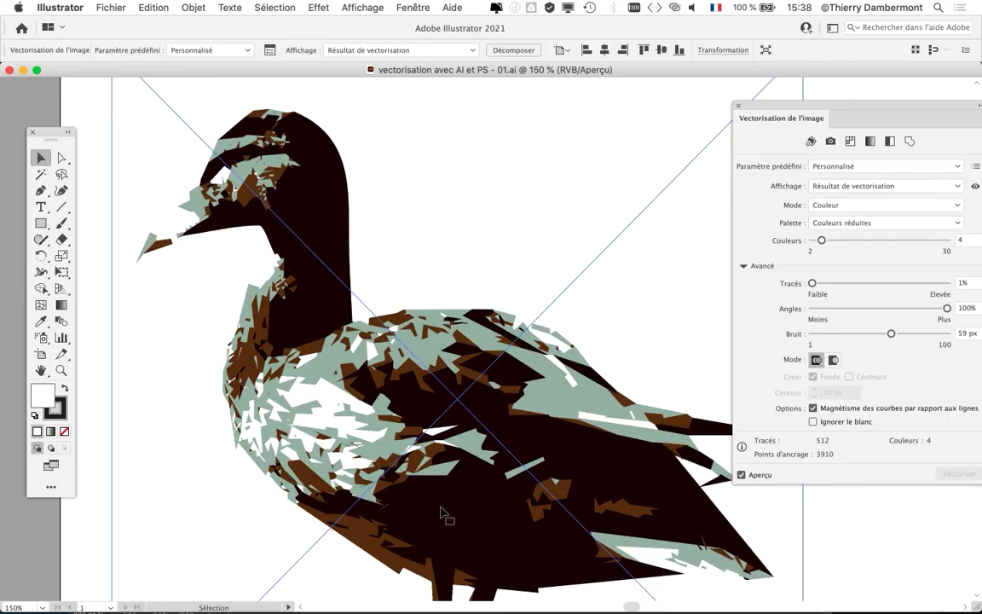
{"action": "key", "text": "super+minus"}
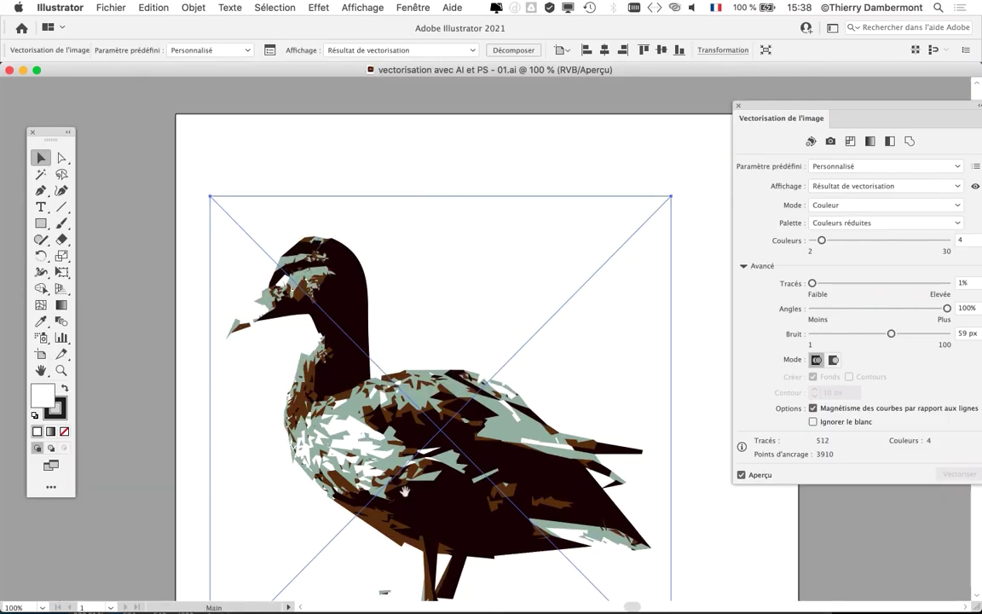
{"action": "left_click_drag", "start_coordinate": [363, 439], "coordinate": [288, 354]}
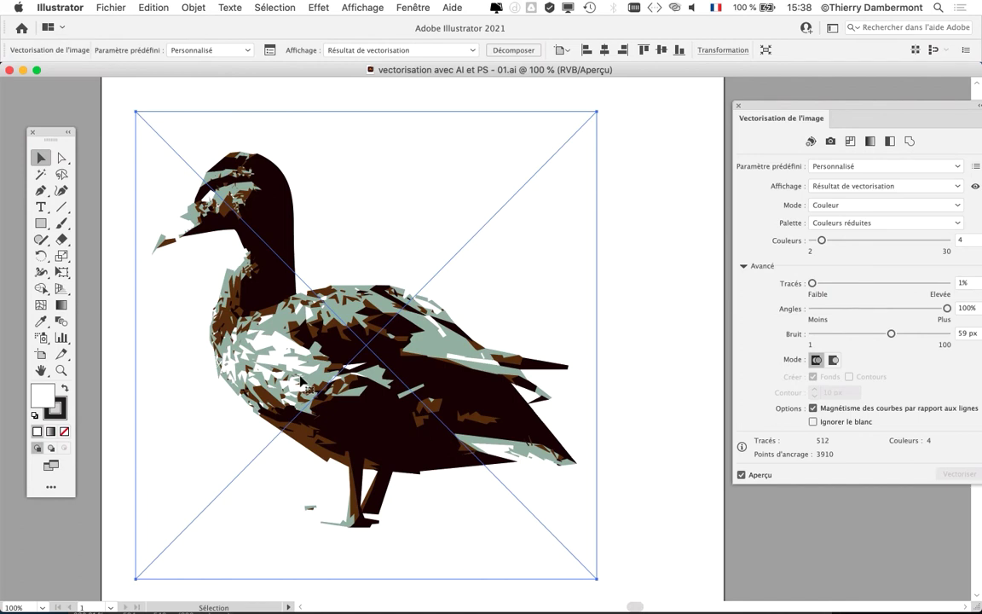
{"action": "key", "text": "super+minus"}
{"action": "key", "text": "super+minus"}
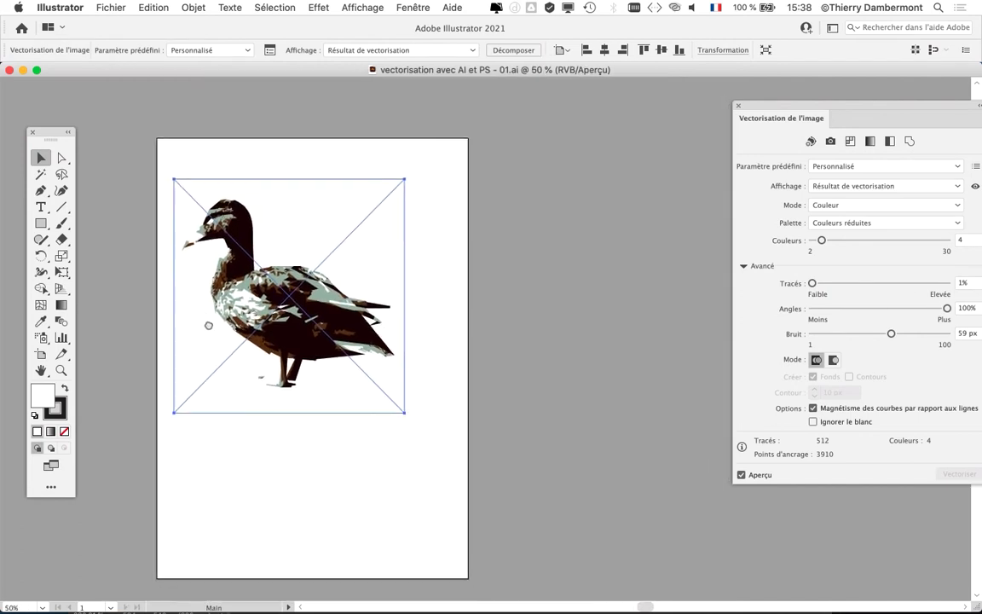
{"action": "left_click_drag", "start_coordinate": [209, 325], "coordinate": [187, 314]}
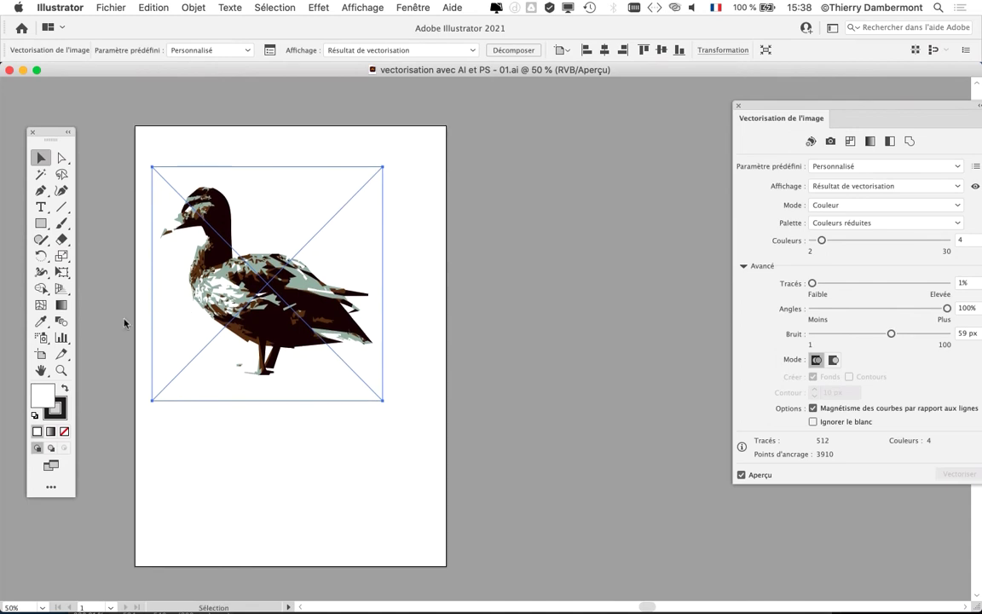
Step: Widen the artboard to about 388 mm and place a horizontally aligned copy of the traced duck beside the original
{"action": "left_click", "coordinate": [40, 356]}
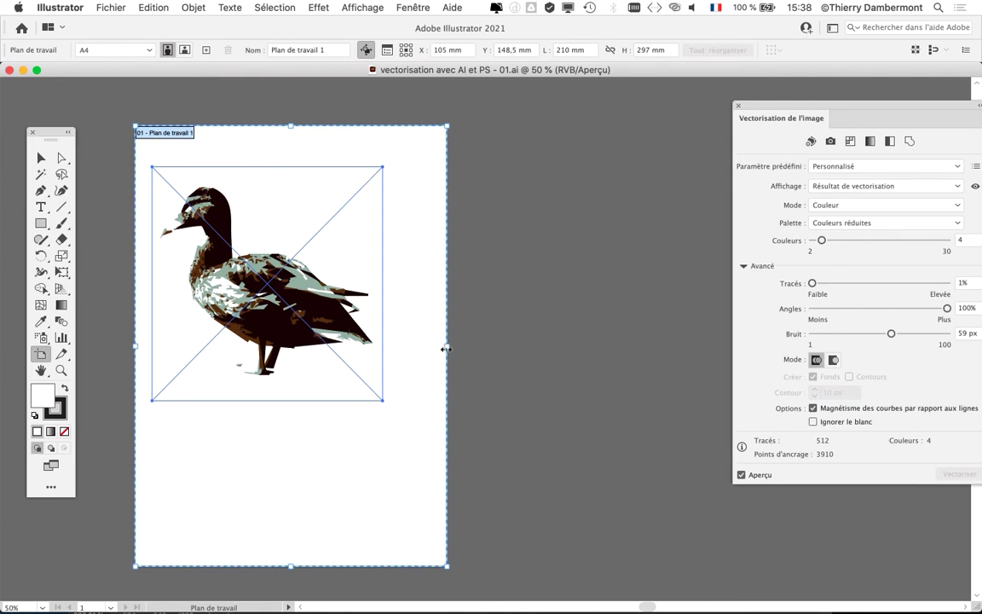
{"action": "left_click_drag", "start_coordinate": [447, 349], "coordinate": [713, 345]}
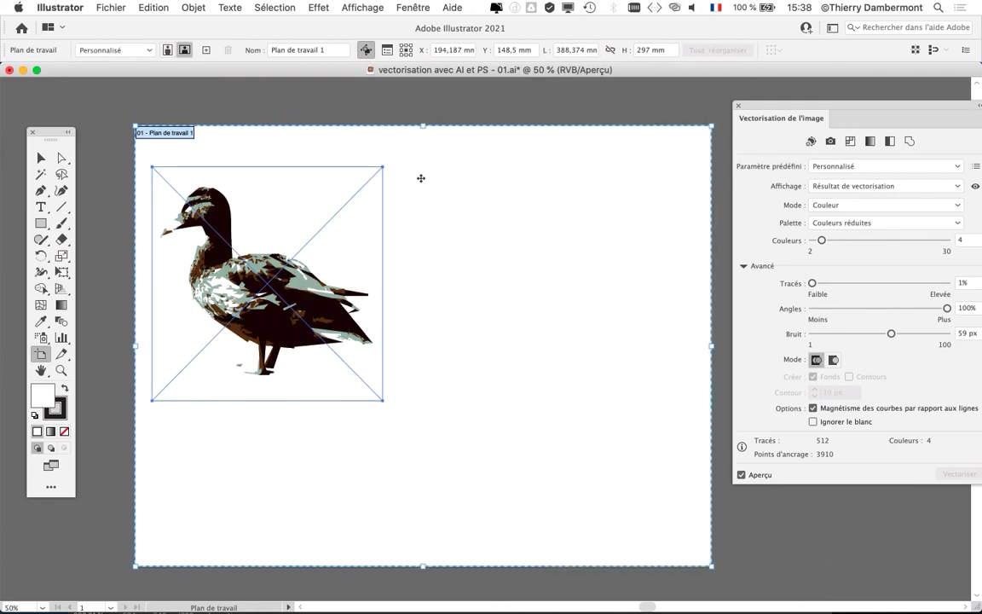
{"action": "left_click", "coordinate": [40, 157]}
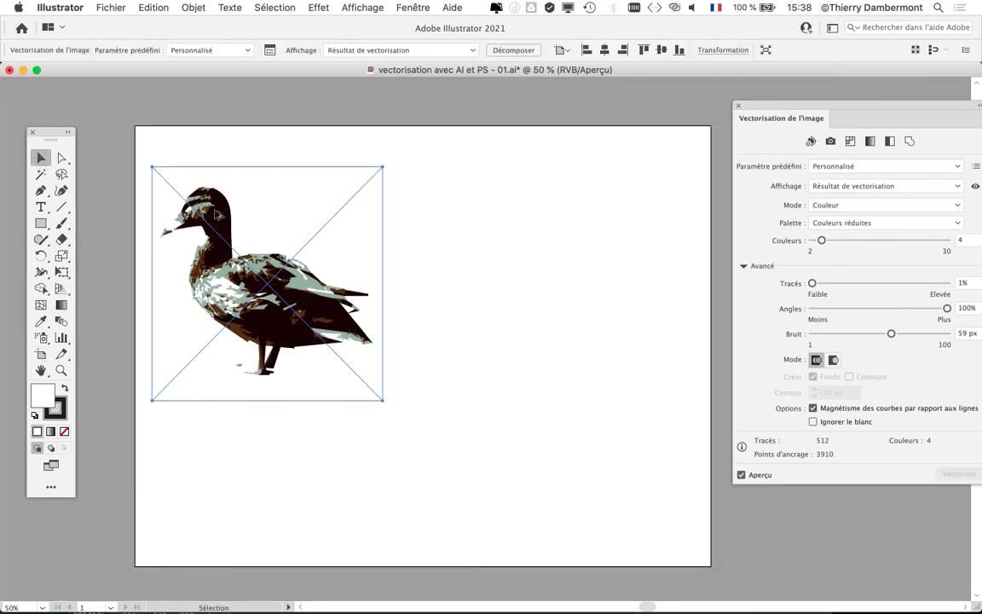
{"action": "left_click_drag", "start_coordinate": [217, 216], "coordinate": [527, 217]}
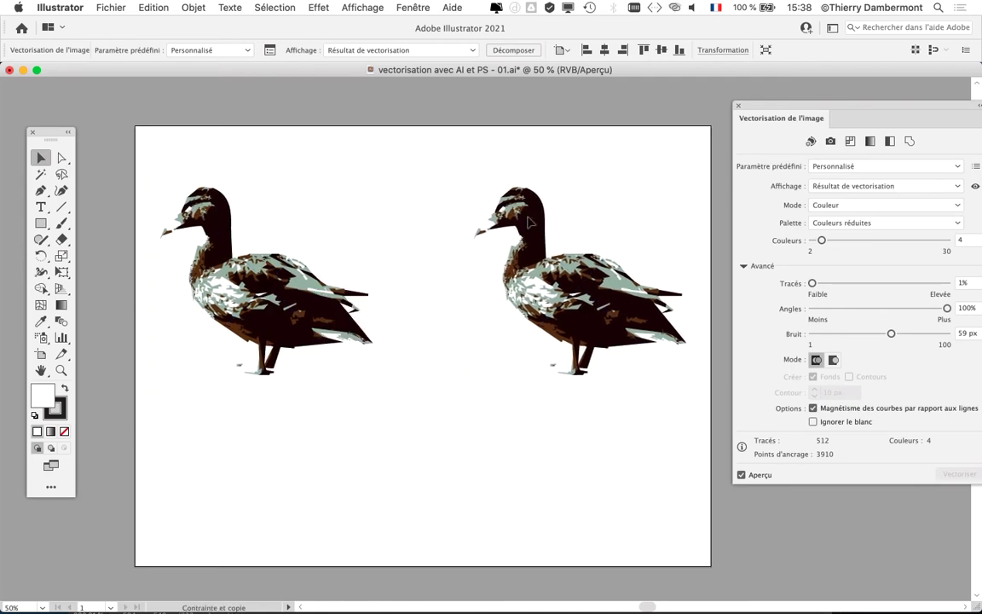
Step: Set the duplicated duck's tracing to a maximum of 10 colours
{"action": "scroll", "coordinate": [477, 196], "scroll_direction": "up", "scroll_amount": 4}
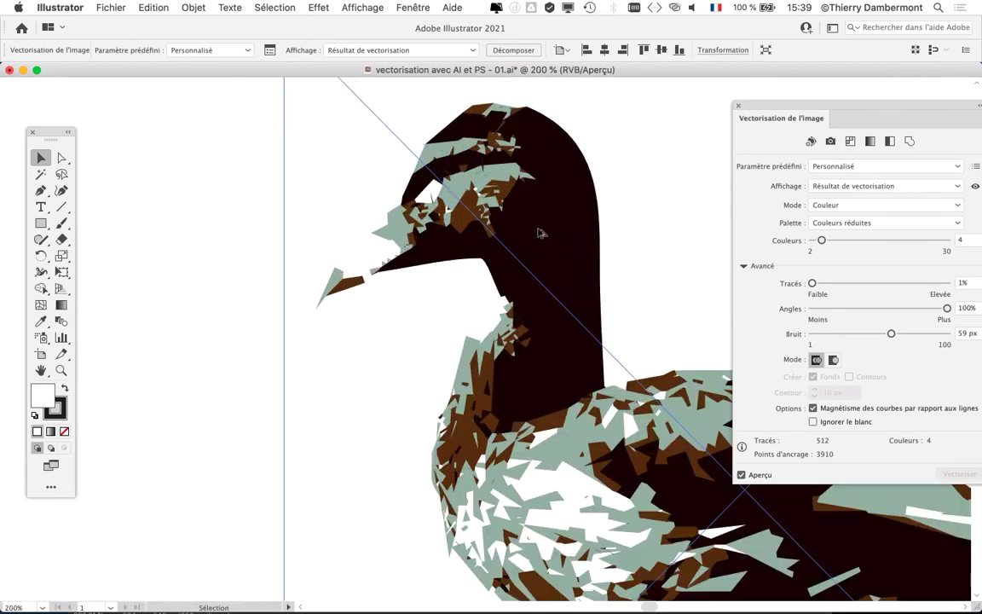
{"action": "scroll", "coordinate": [485, 245], "scroll_direction": "right", "scroll_amount": 5}
{"action": "left_click_drag", "start_coordinate": [852, 107], "coordinate": [655, 88]}
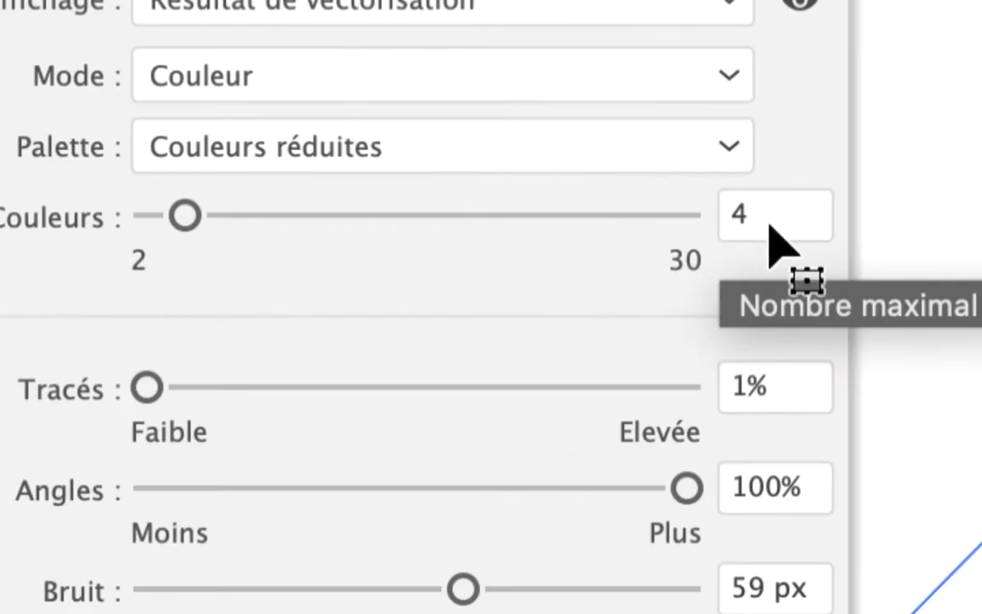
{"action": "left_click", "coordinate": [760, 222]}
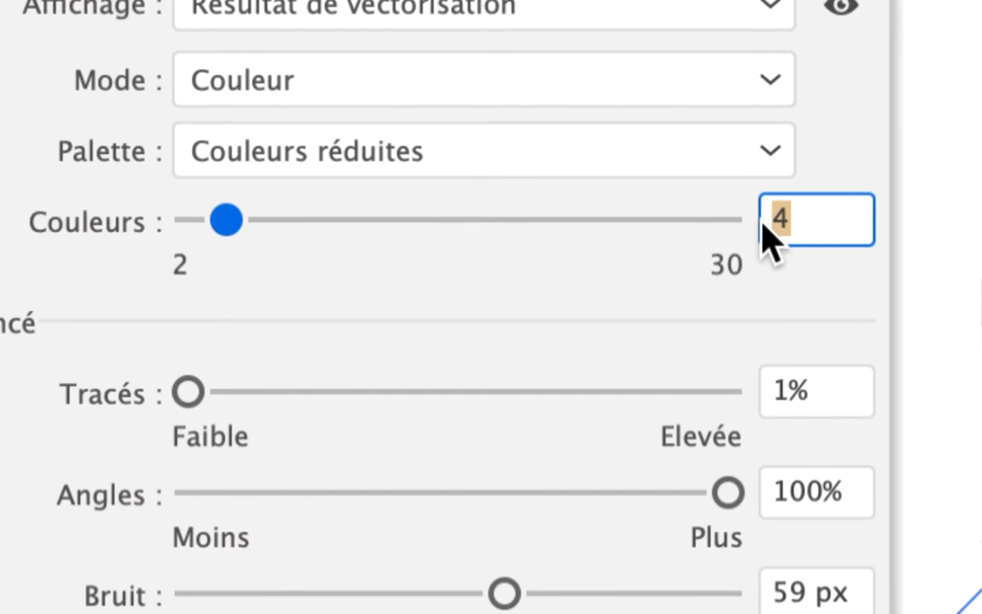
{"action": "type", "text": "10"}
{"action": "key", "text": "Tab"}
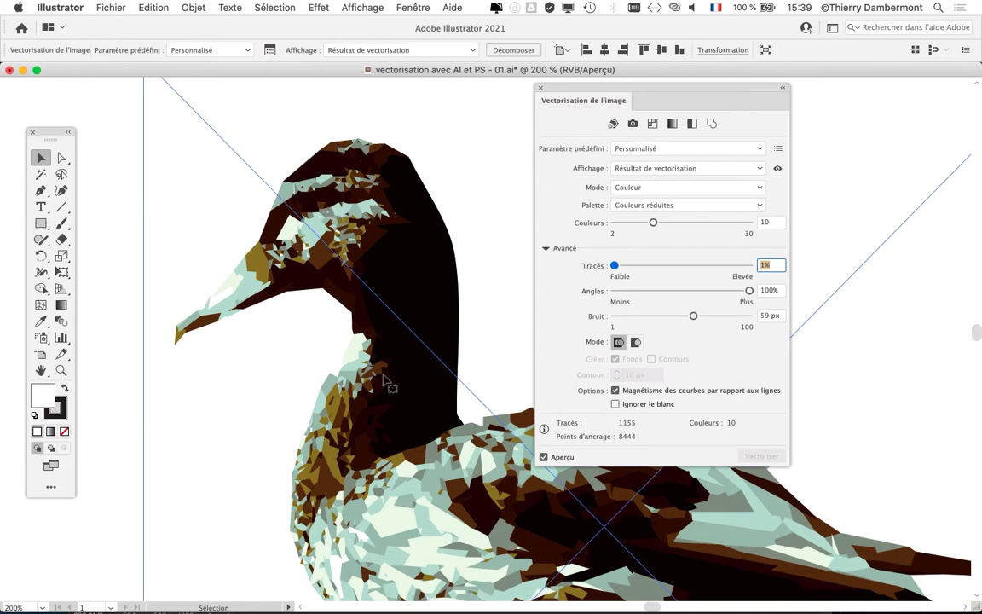
Step: Compare the two duck tracings, then extend the artboard downward to a height of about 354 mm
{"action": "left_click_drag", "start_coordinate": [651, 99], "coordinate": [866, 135]}
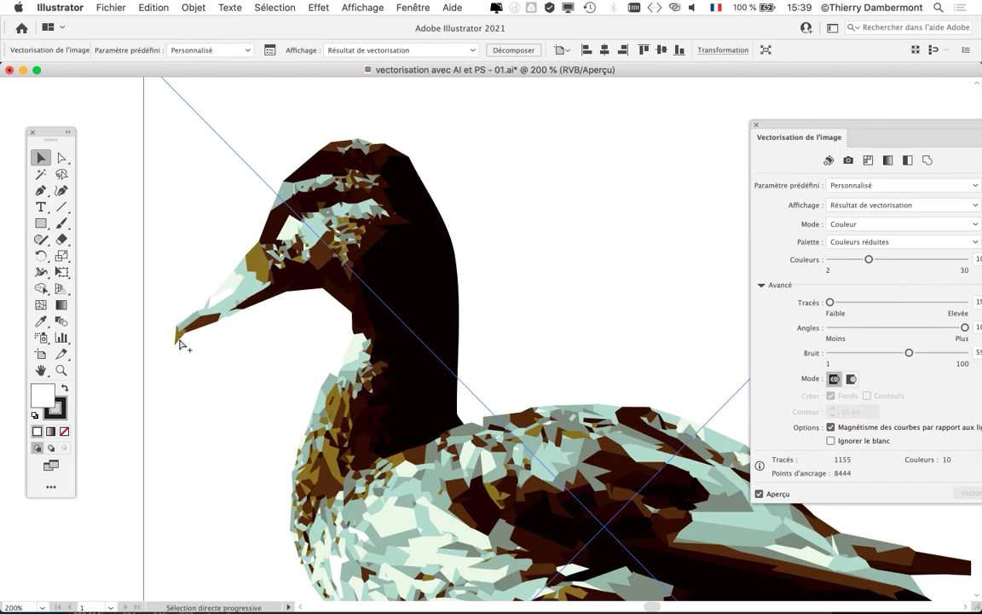
{"action": "left_click_drag", "start_coordinate": [770, 128], "coordinate": [807, 134]}
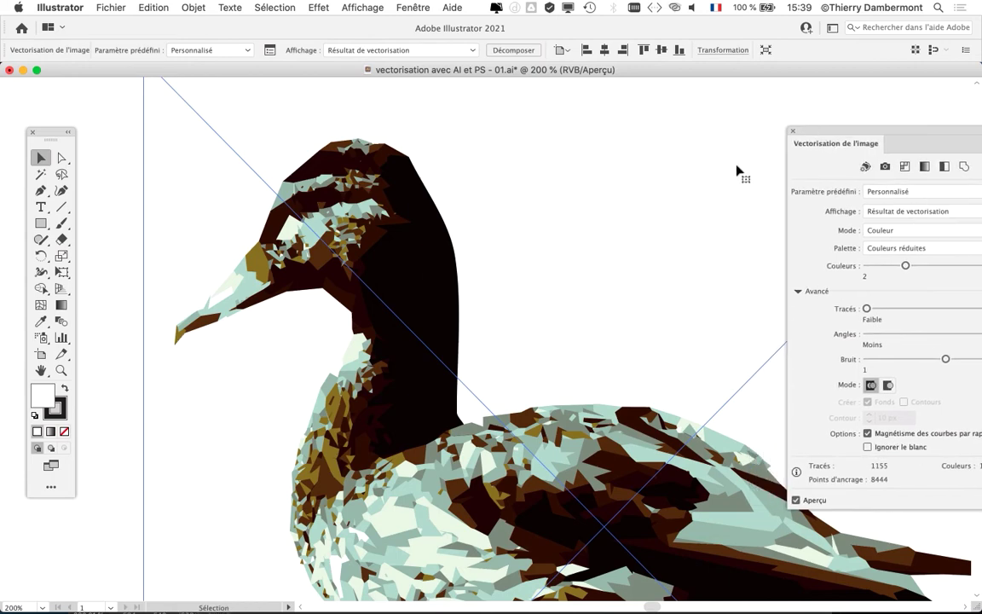
{"action": "scroll", "coordinate": [439, 316], "scroll_direction": "down", "scroll_amount": 3}
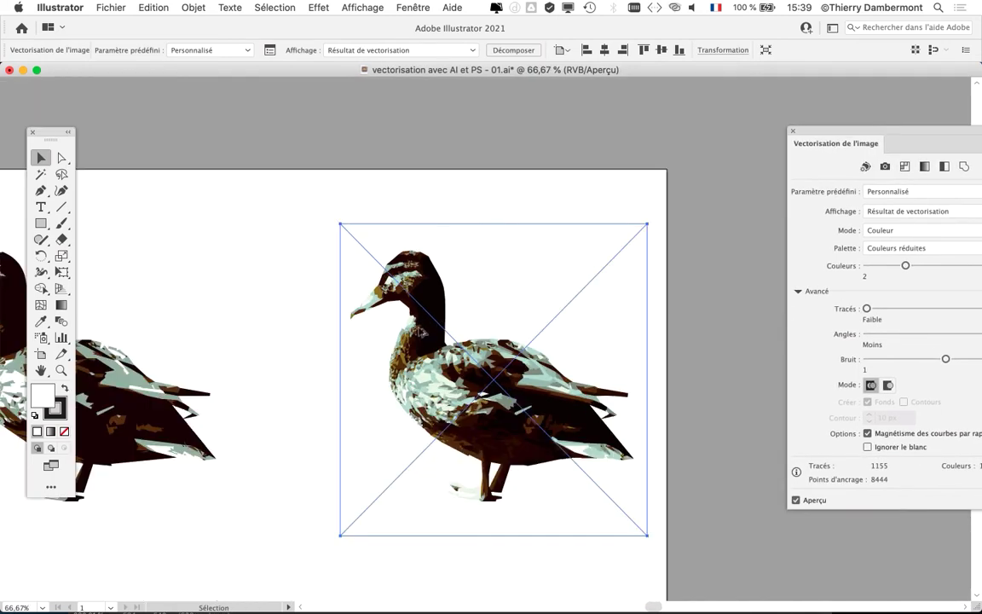
{"action": "left_click_drag", "start_coordinate": [375, 328], "coordinate": [525, 238]}
{"action": "scroll", "coordinate": [433, 349], "scroll_direction": "down", "scroll_amount": 1}
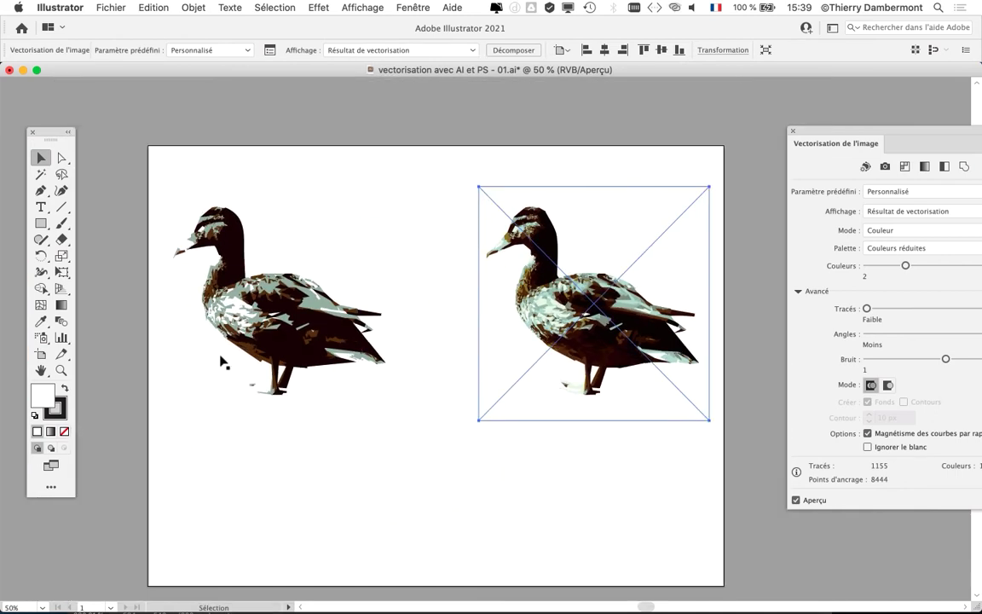
{"action": "scroll", "coordinate": [256, 328], "scroll_direction": "down", "scroll_amount": 3}
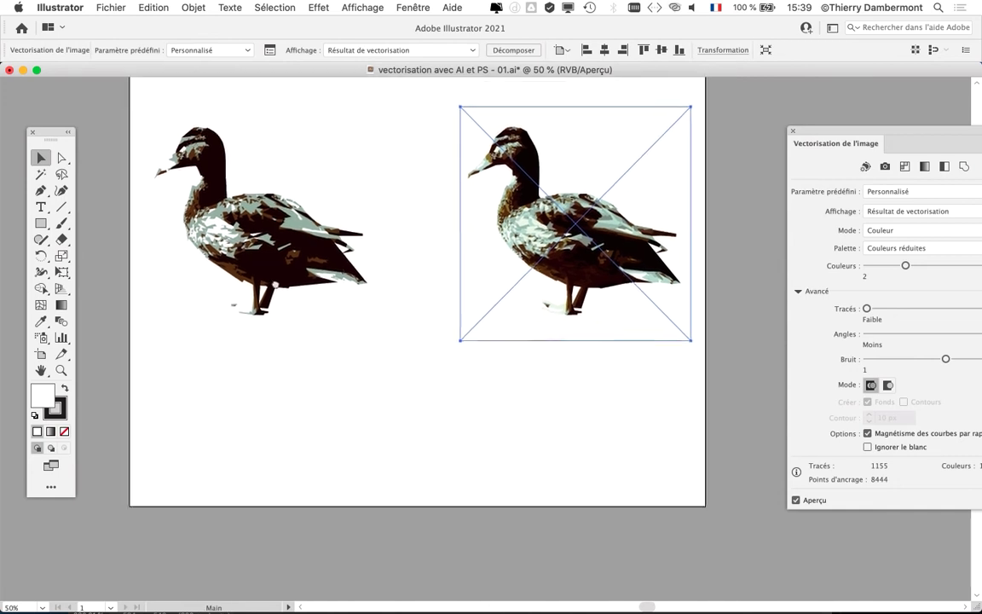
{"action": "key", "text": "shift+o"}
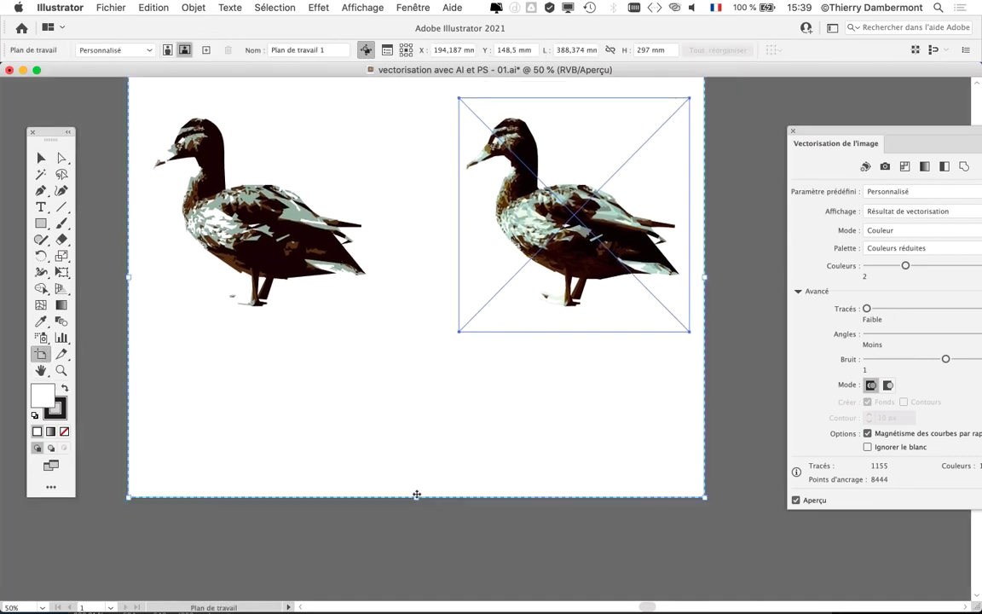
{"action": "left_click_drag", "start_coordinate": [418, 498], "coordinate": [418, 581]}
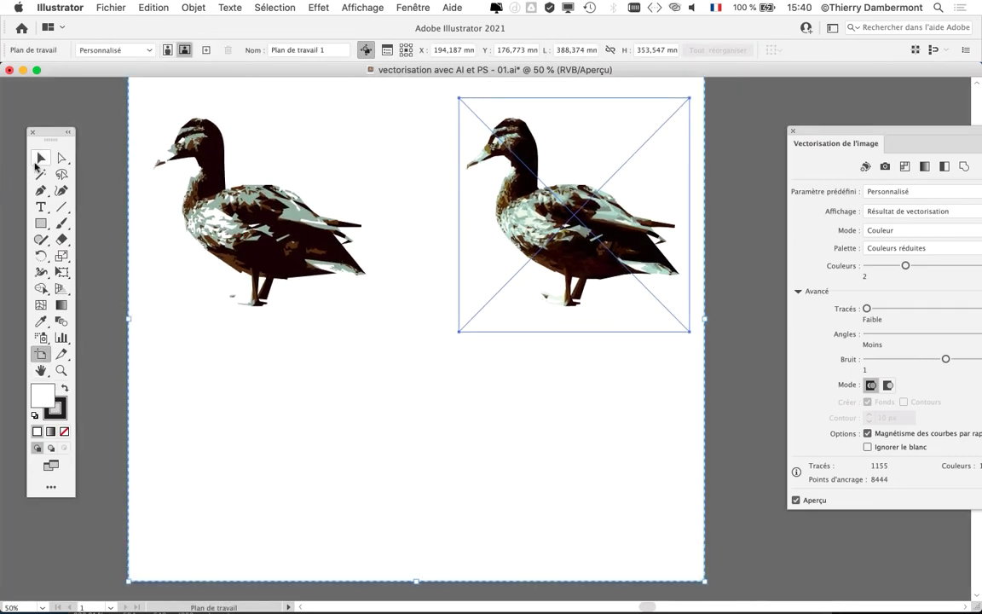
Step: Select both traced ducks and place copies of them directly below the originals
{"action": "left_click", "coordinate": [41, 158]}
{"action": "left_click", "coordinate": [170, 126]}
{"action": "mouse_move", "coordinate": [130, 113]}
{"action": "left_mouse_down"}
{"action": "mouse_move", "coordinate": [471, 171]}
{"action": "mouse_move", "coordinate": [521, 386]}
{"action": "mouse_move", "coordinate": [524, 457]}
{"action": "left_mouse_up"}
{"action": "left_click_drag", "start_coordinate": [473, 357], "coordinate": [471, 229]}
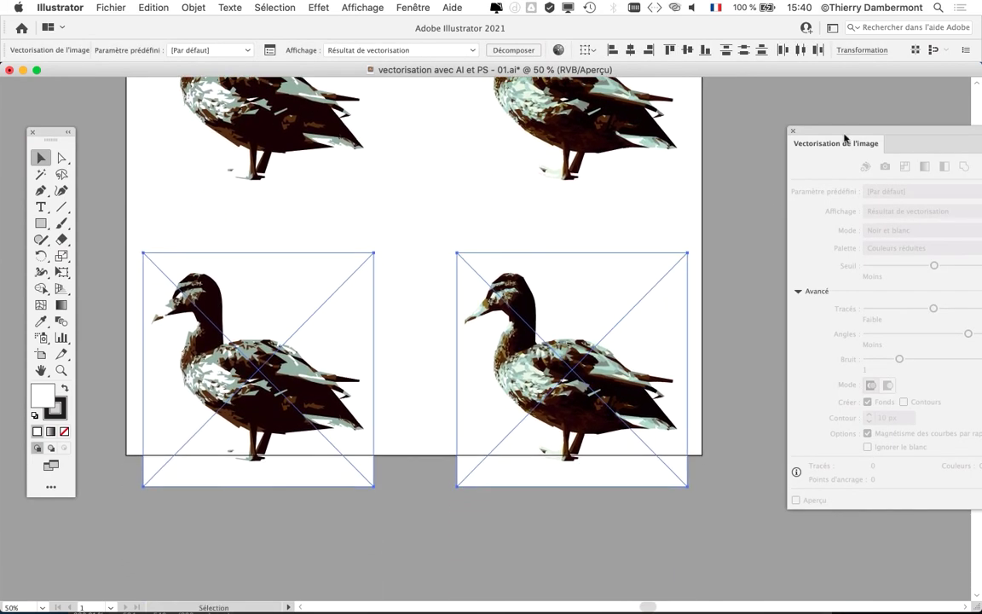
Step: Select only the lower-right 10-colour duck and close the Image Trace panel
{"action": "mouse_move", "coordinate": [829, 133]}
{"action": "left_mouse_down"}
{"action": "mouse_move", "coordinate": [738, 104]}
{"action": "mouse_move", "coordinate": [790, 114]}
{"action": "mouse_move", "coordinate": [764, 103]}
{"action": "left_mouse_up"}
{"action": "left_click", "coordinate": [654, 244]}
{"action": "left_click", "coordinate": [641, 288]}
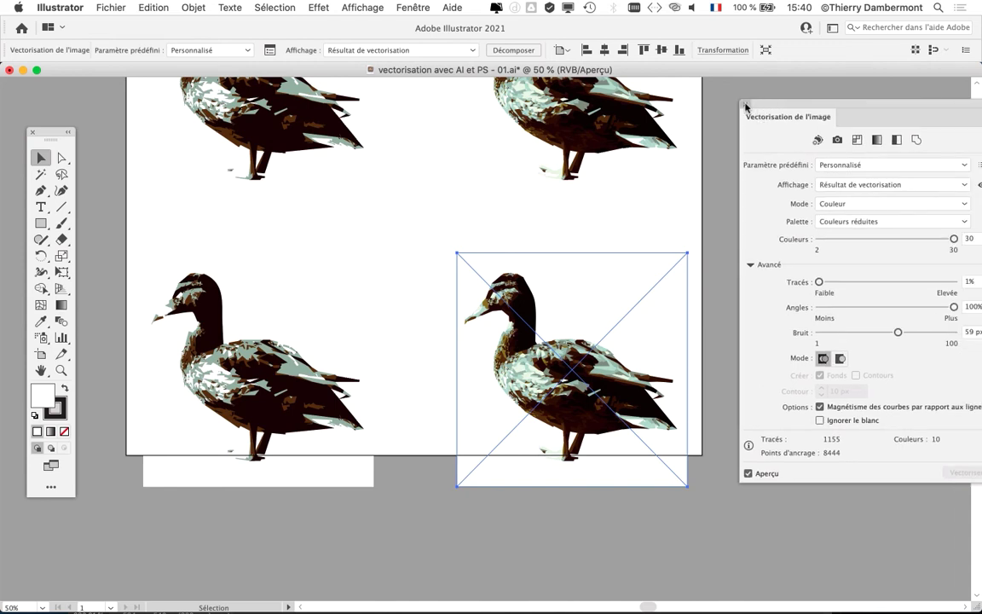
{"action": "left_click", "coordinate": [745, 105]}
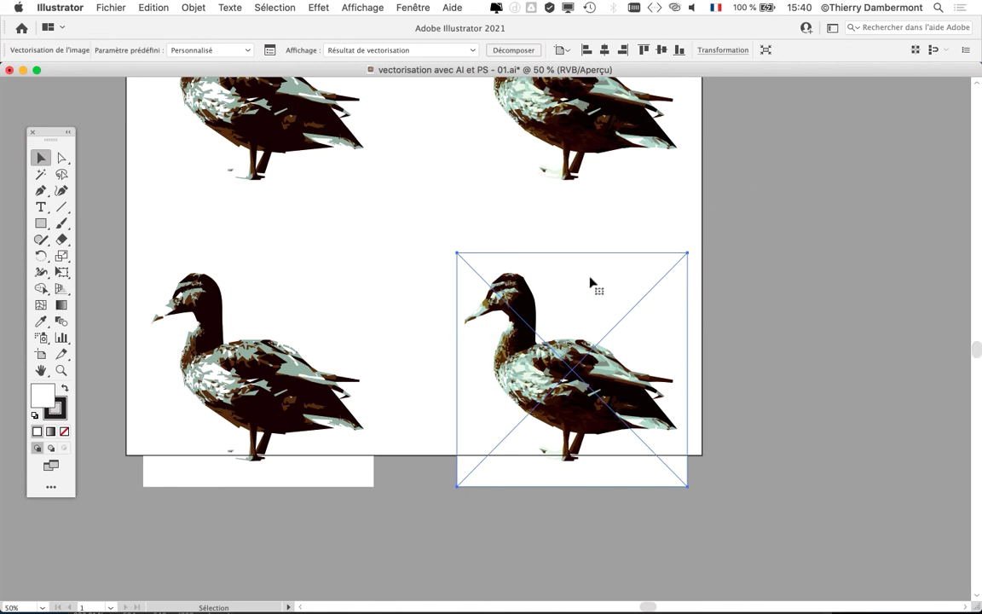
Step: Reopen the Image Trace panel and make the lower-right duck's tracing ignore white
{"action": "left_click", "coordinate": [410, 7]}
{"action": "mouse_move", "coordinate": [502, 566]}
{"action": "scroll", "coordinate": [505, 563], "scroll_direction": "down", "scroll_amount": 3}
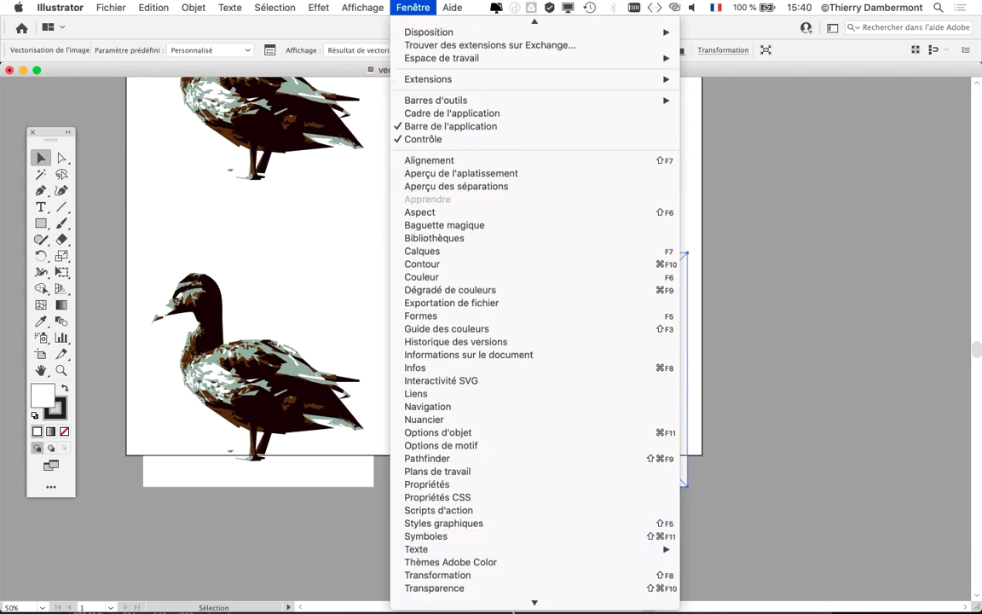
{"action": "left_click", "coordinate": [512, 550]}
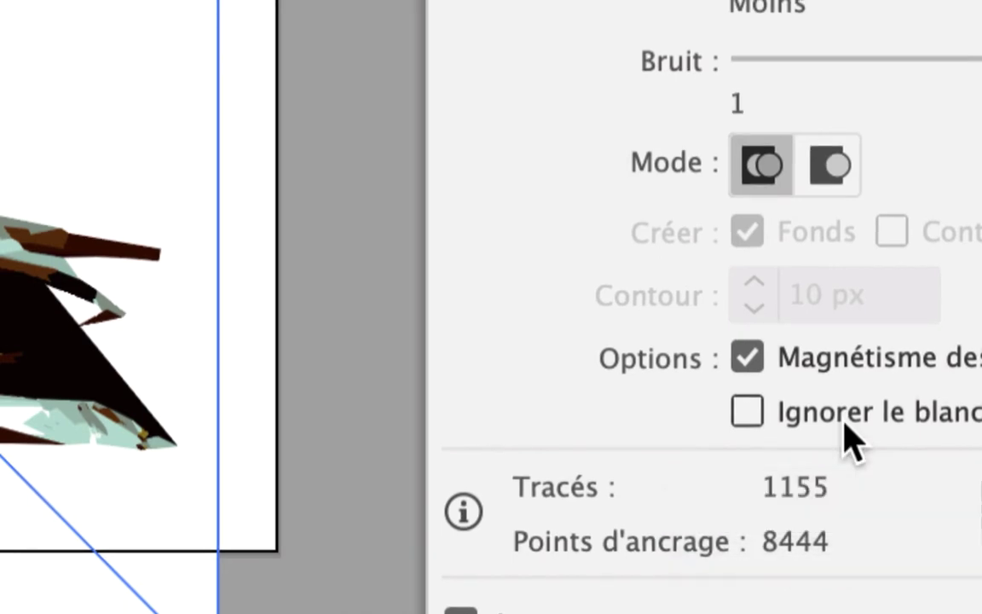
{"action": "left_click", "coordinate": [844, 424]}
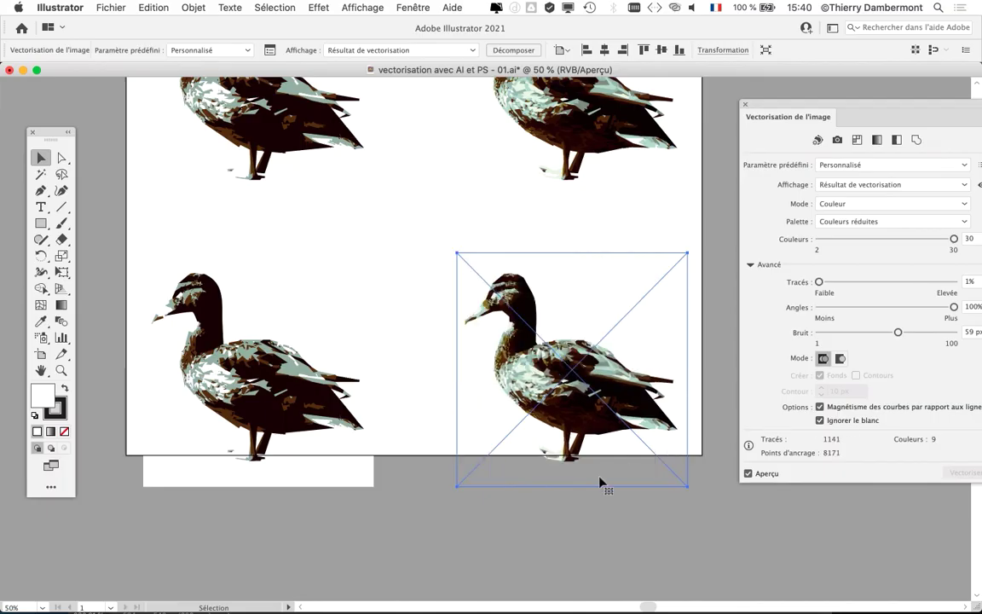
Step: Make the lower-left duck's tracing ignore white, then deselect it
{"action": "key", "text": "super"}
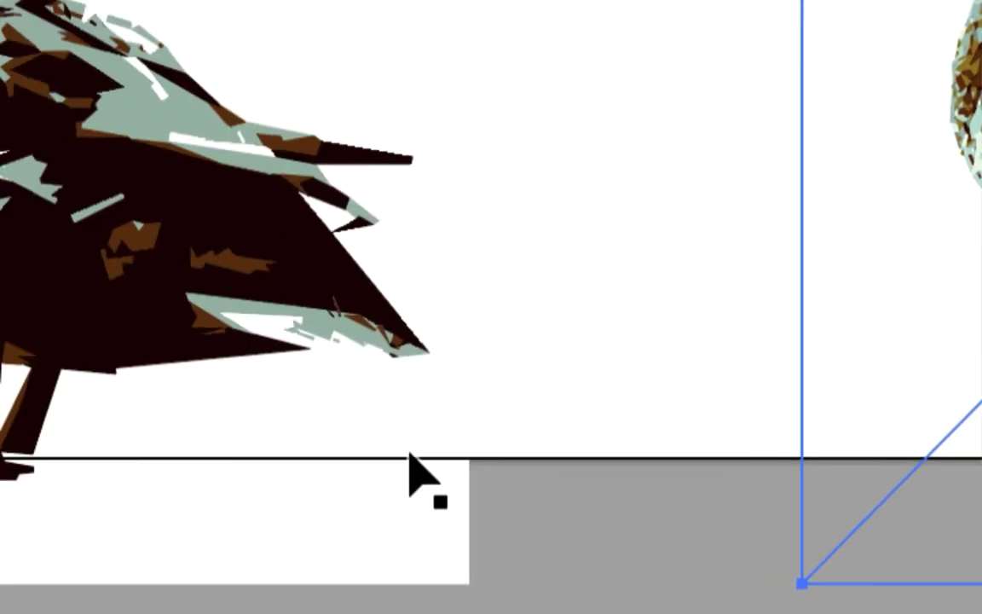
{"action": "left_click", "coordinate": [374, 447]}
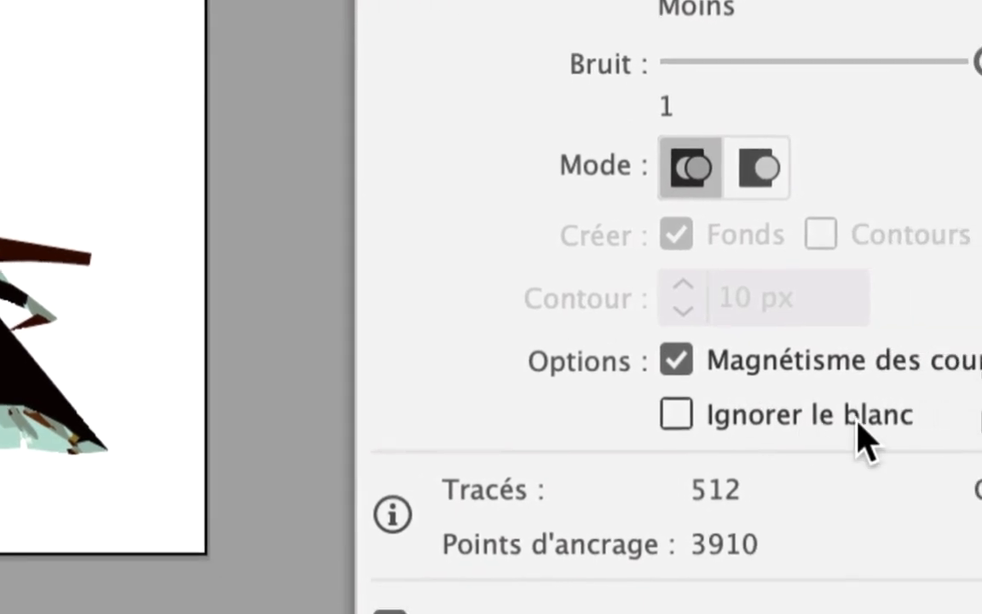
{"action": "left_click", "coordinate": [863, 426]}
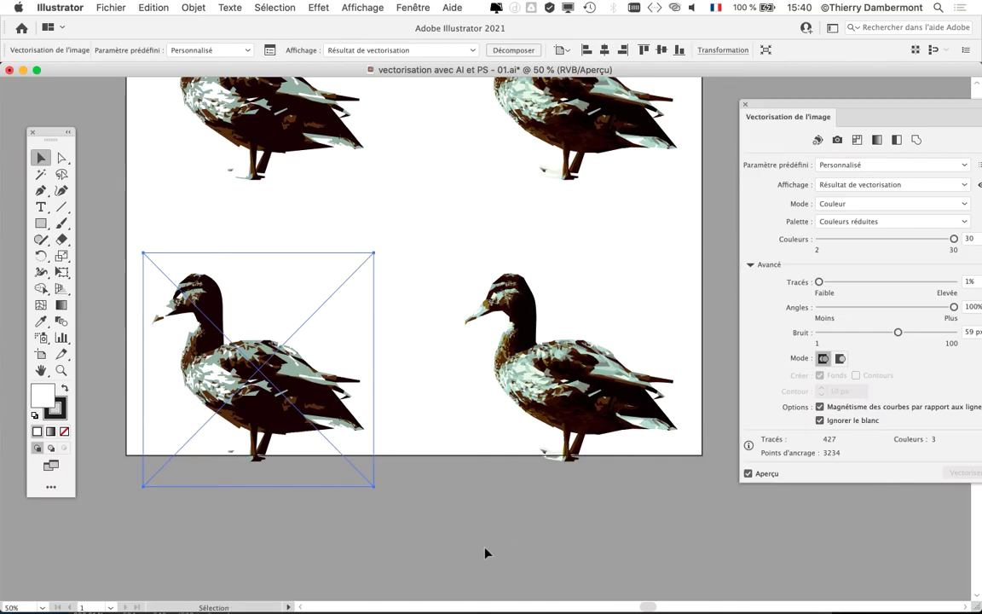
{"action": "left_click", "coordinate": [486, 552]}
Step: Expand the lower-left duck's image tracing into editable vector paths
{"action": "left_click", "coordinate": [209, 340]}
{"action": "left_click", "coordinate": [588, 391]}
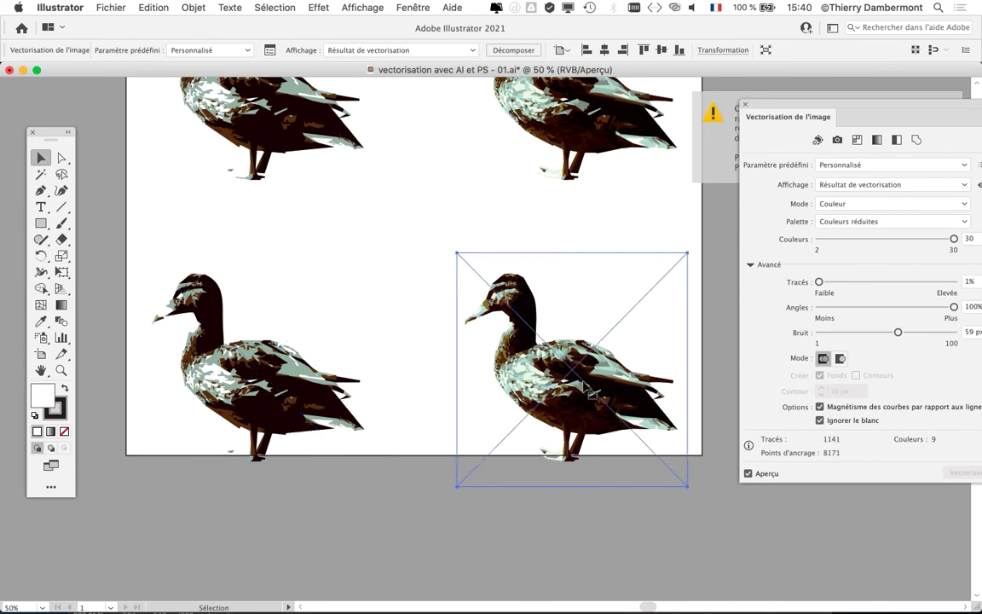
{"action": "left_click", "coordinate": [282, 356]}
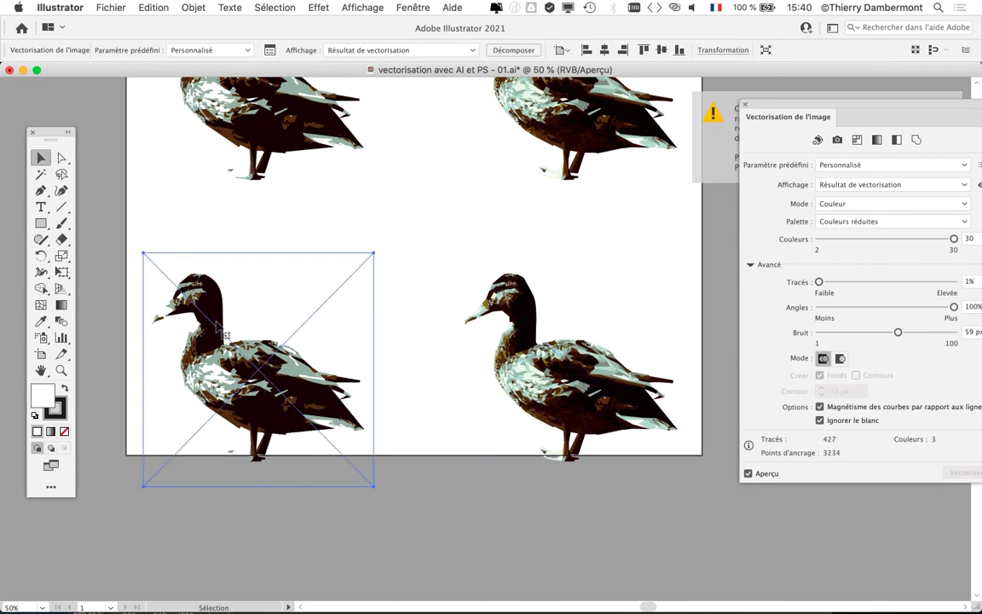
{"action": "left_click", "coordinate": [199, 6]}
{"action": "mouse_move", "coordinate": [266, 419]}
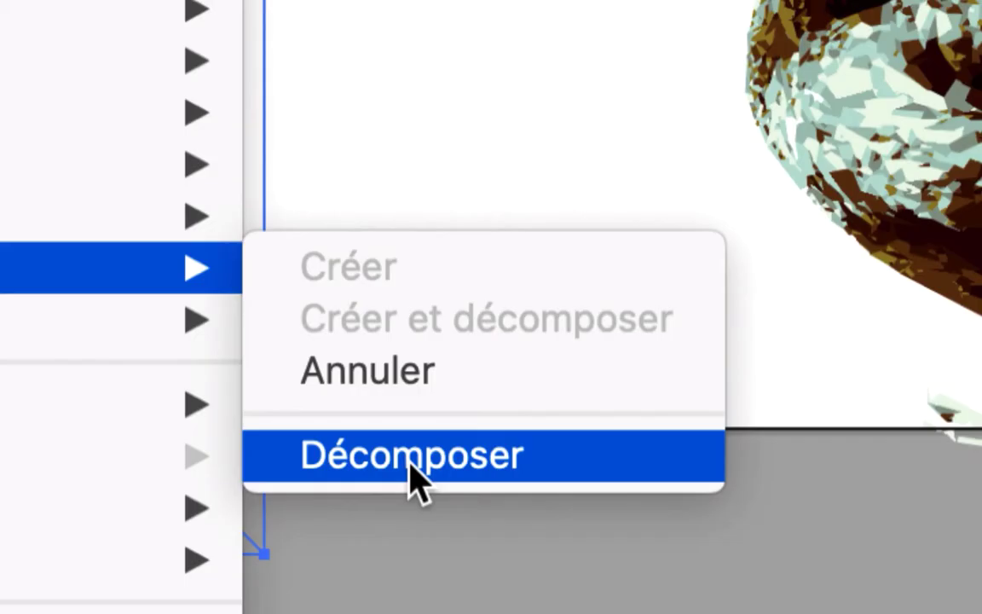
{"action": "left_click", "coordinate": [417, 477]}
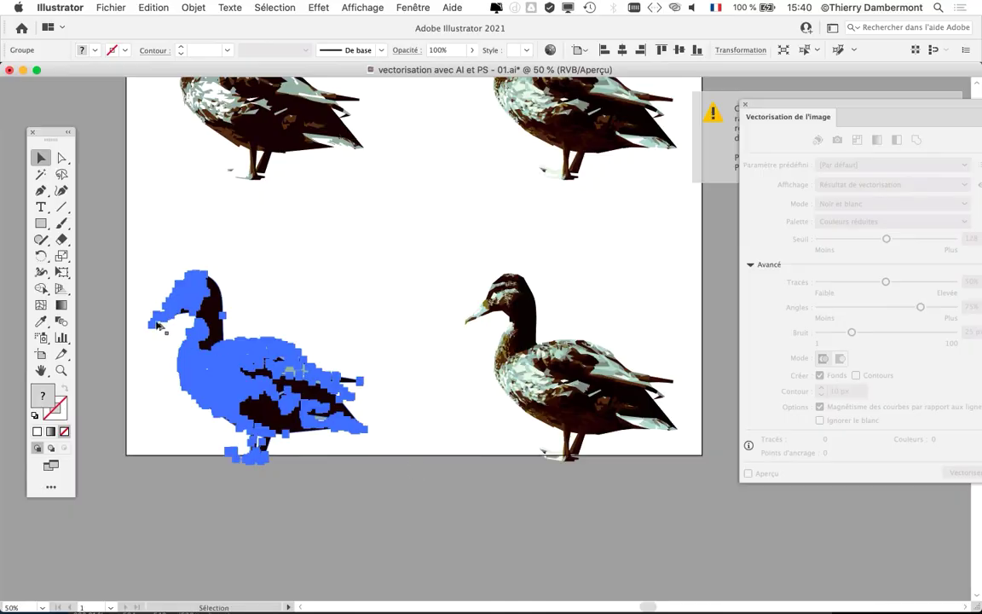
Step: Expand the lower-right duck's image tracing into editable vector paths
{"action": "scroll", "coordinate": [157, 325], "scroll_direction": "up", "scroll_amount": 8}
{"action": "scroll", "coordinate": [333, 333], "scroll_direction": "down", "scroll_amount": 6}
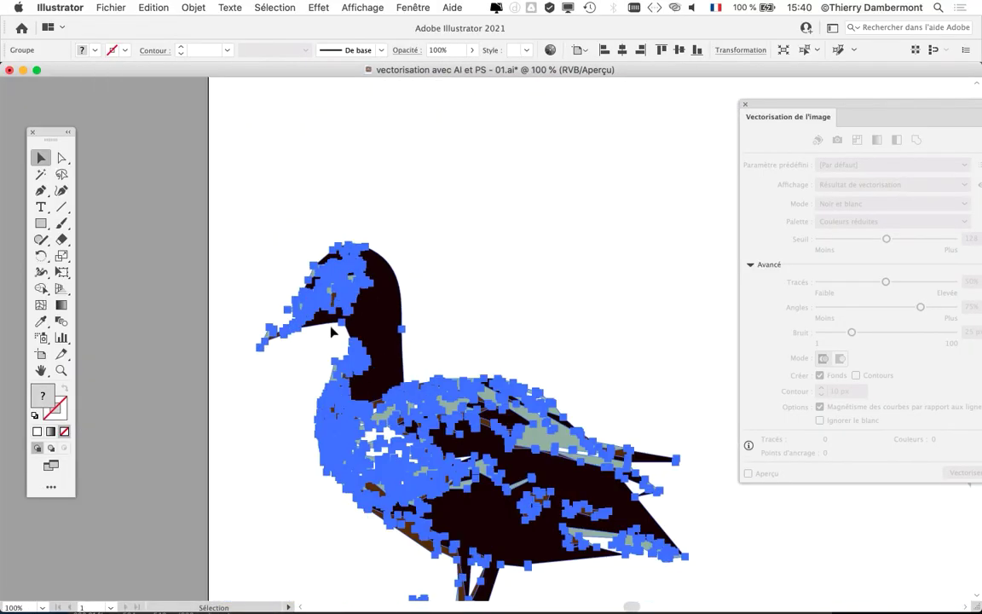
{"action": "scroll", "coordinate": [333, 333], "scroll_direction": "down", "scroll_amount": 1}
{"action": "left_click_drag", "start_coordinate": [575, 405], "coordinate": [256, 384]}
{"action": "left_click", "coordinate": [467, 390]}
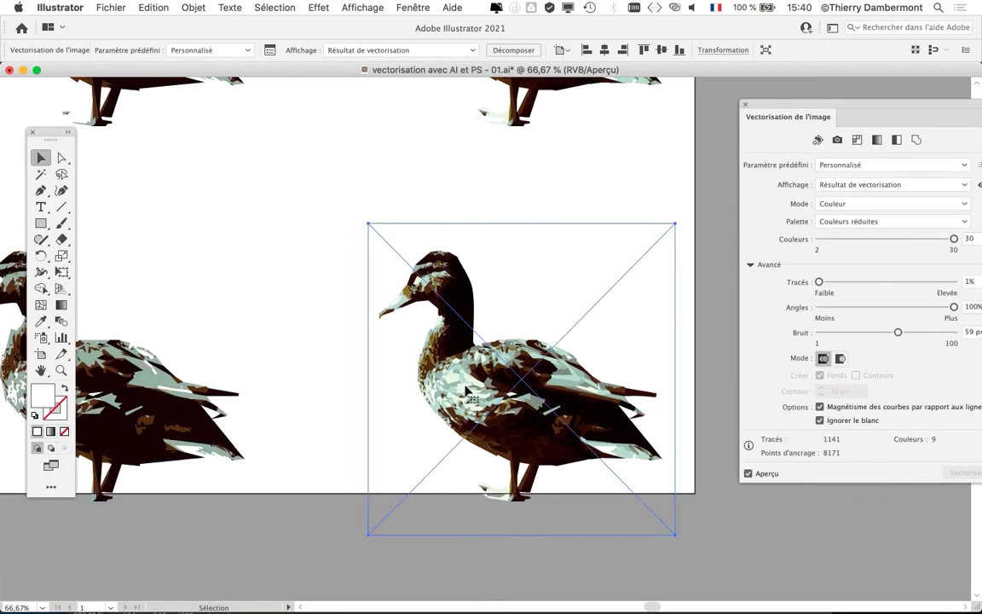
{"action": "scroll", "coordinate": [459, 376], "scroll_direction": "up", "scroll_amount": 3}
{"action": "scroll", "coordinate": [415, 326], "scroll_direction": "left", "scroll_amount": 5}
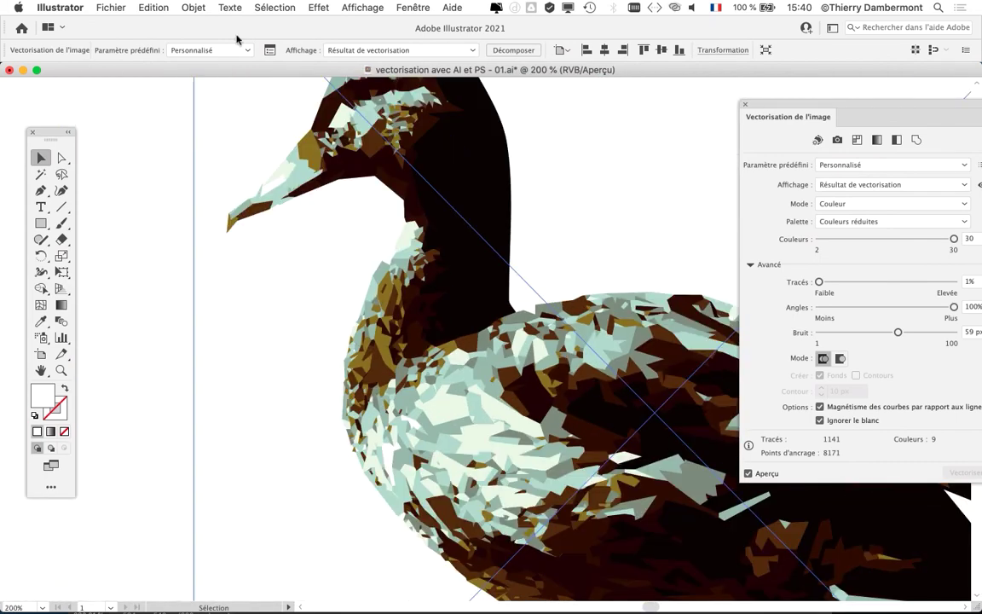
{"action": "left_click", "coordinate": [188, 5]}
{"action": "mouse_move", "coordinate": [243, 415]}
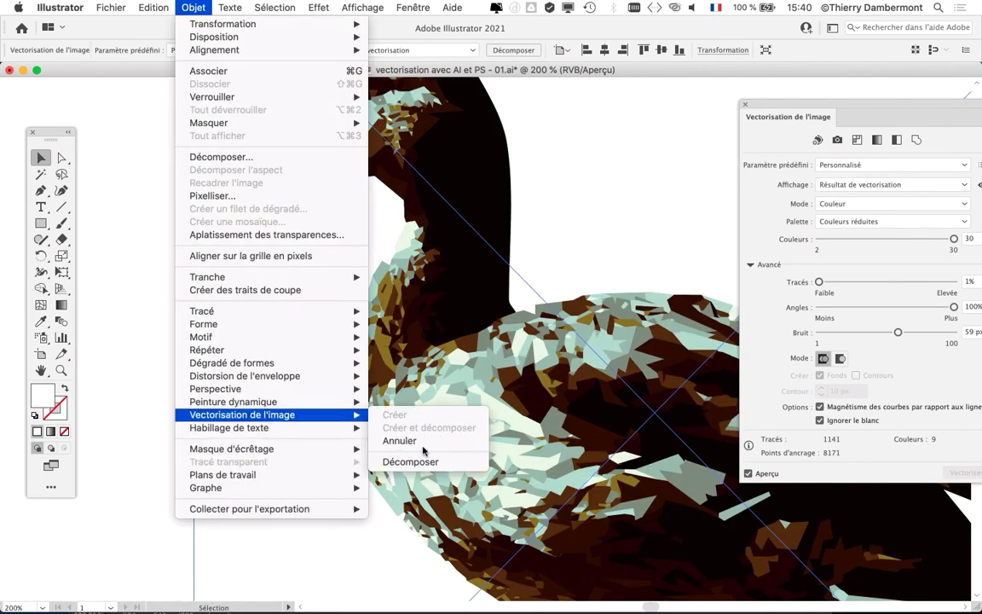
{"action": "left_click", "coordinate": [408, 461]}
Step: Move the Image Trace panel aside and extend the artboard downward to a height of about 586 mm
{"action": "scroll", "coordinate": [550, 439], "scroll_direction": "down", "scroll_amount": 3}
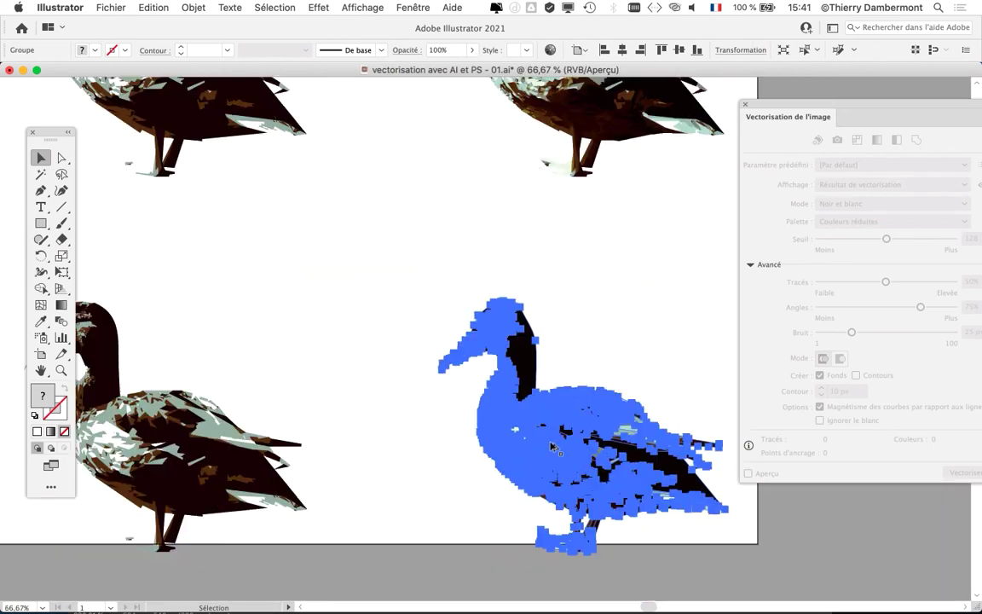
{"action": "left_click_drag", "start_coordinate": [373, 436], "coordinate": [422, 303]}
{"action": "left_click_drag", "start_coordinate": [794, 104], "coordinate": [844, 108]}
{"action": "scroll", "coordinate": [477, 280], "scroll_direction": "down", "scroll_amount": 2}
{"action": "left_click", "coordinate": [397, 245]}
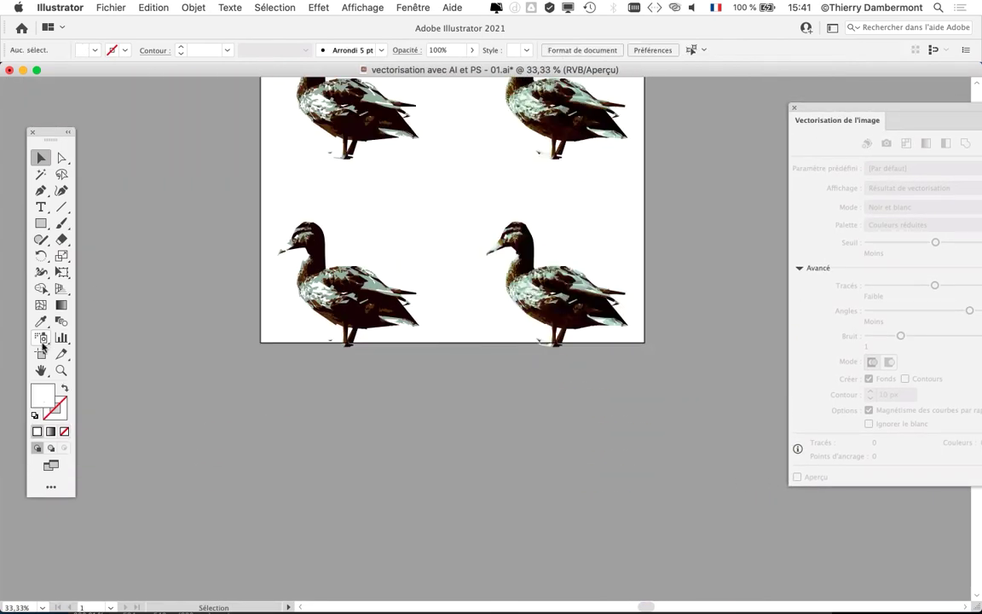
{"action": "left_click", "coordinate": [40, 354]}
{"action": "left_click_drag", "start_coordinate": [452, 343], "coordinate": [483, 572]}
{"action": "scroll", "coordinate": [406, 353], "scroll_direction": "up", "scroll_amount": 1}
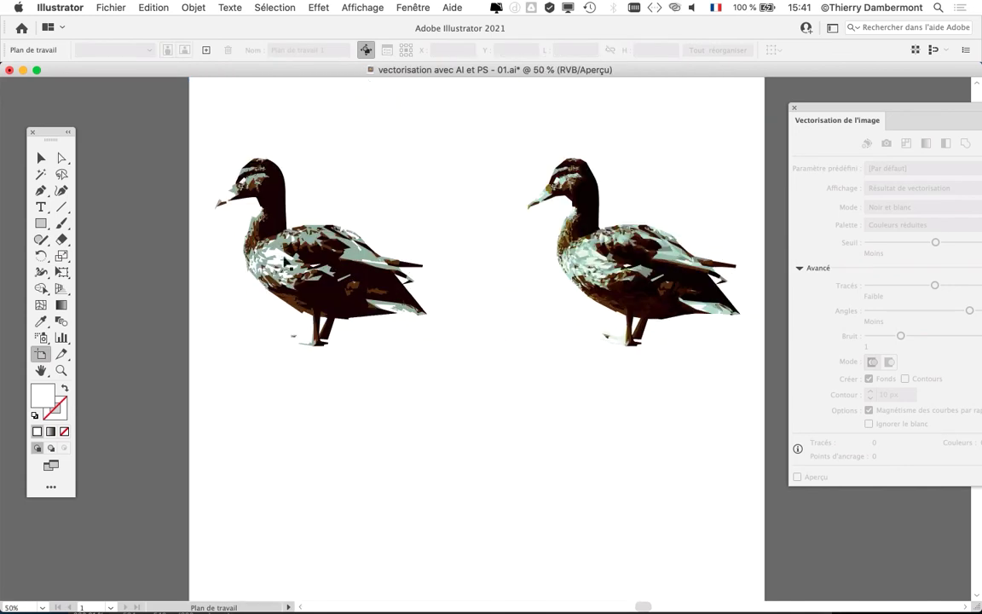
Step: Copy the head paths of the lower-right duck with direct selection and paste them in the empty area below the ducks
{"action": "left_click", "coordinate": [61, 157]}
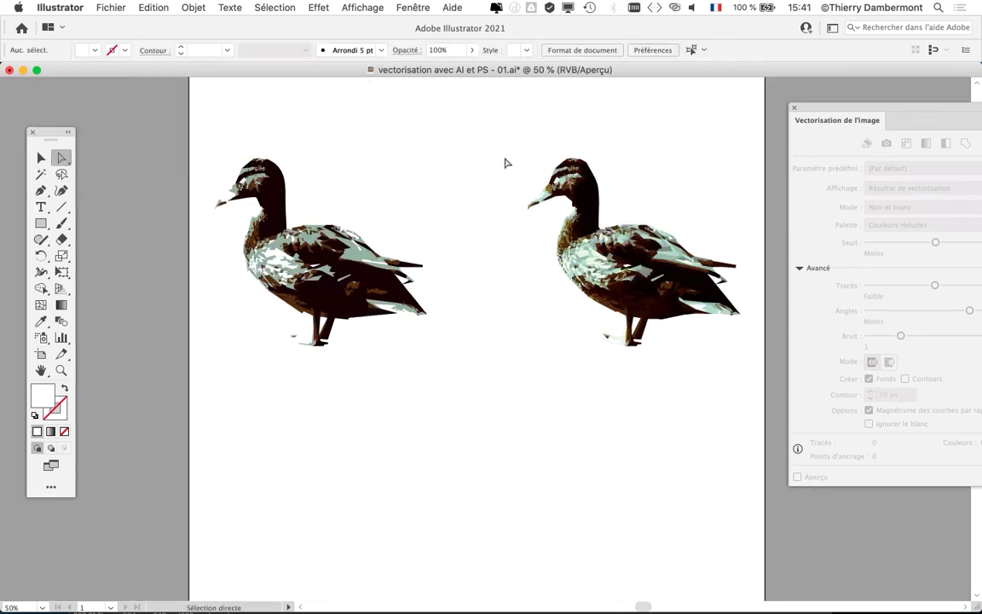
{"action": "key", "text": "alt+super+8"}
{"action": "left_click_drag", "start_coordinate": [517, 141], "coordinate": [597, 226]}
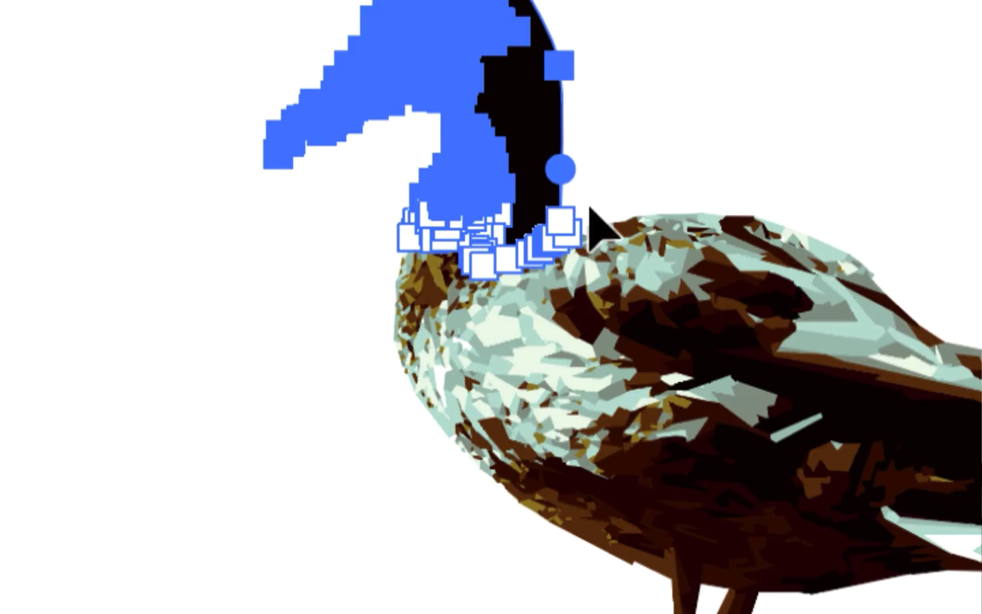
{"action": "key", "text": "alt+super+8"}
{"action": "scroll", "coordinate": [417, 390], "scroll_direction": "down", "scroll_amount": 5}
{"action": "left_click", "coordinate": [586, 330]}
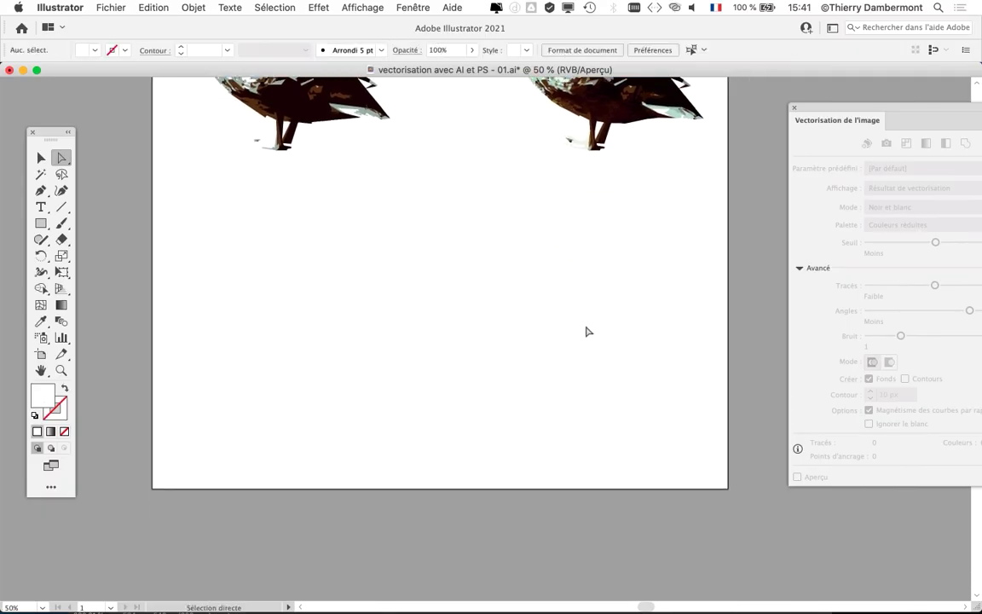
{"action": "key", "text": "super+v"}
{"action": "left_click_drag", "start_coordinate": [490, 321], "coordinate": [431, 247]}
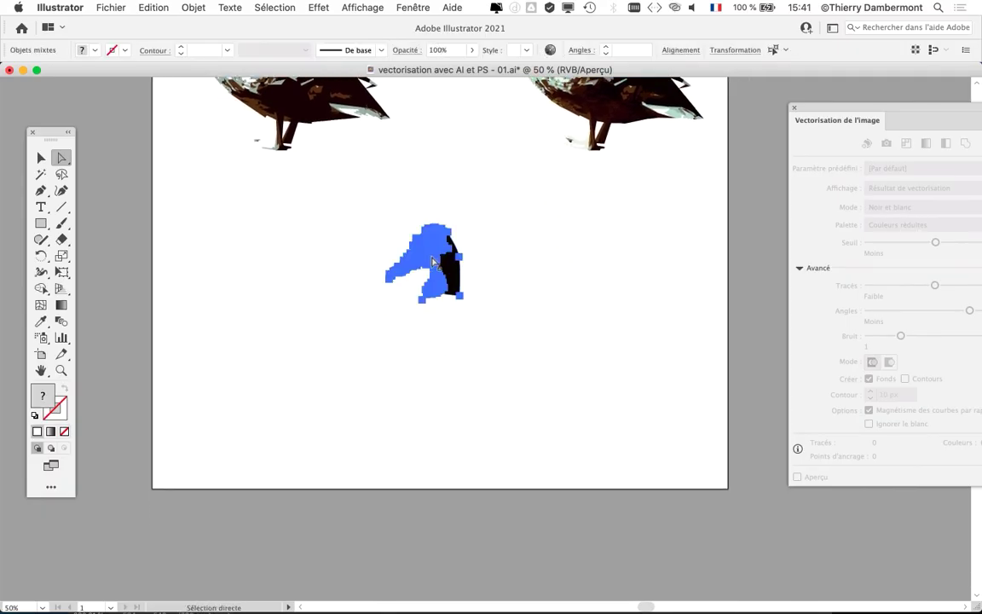
Step: Clear the Image Trace panel from the view and compare the plumage detail of the two expanded ducks up close
{"action": "left_click_drag", "start_coordinate": [297, 208], "coordinate": [340, 371]}
{"action": "scroll", "coordinate": [274, 253], "scroll_direction": "up", "scroll_amount": 2}
{"action": "scroll", "coordinate": [275, 254], "scroll_direction": "up", "scroll_amount": 3}
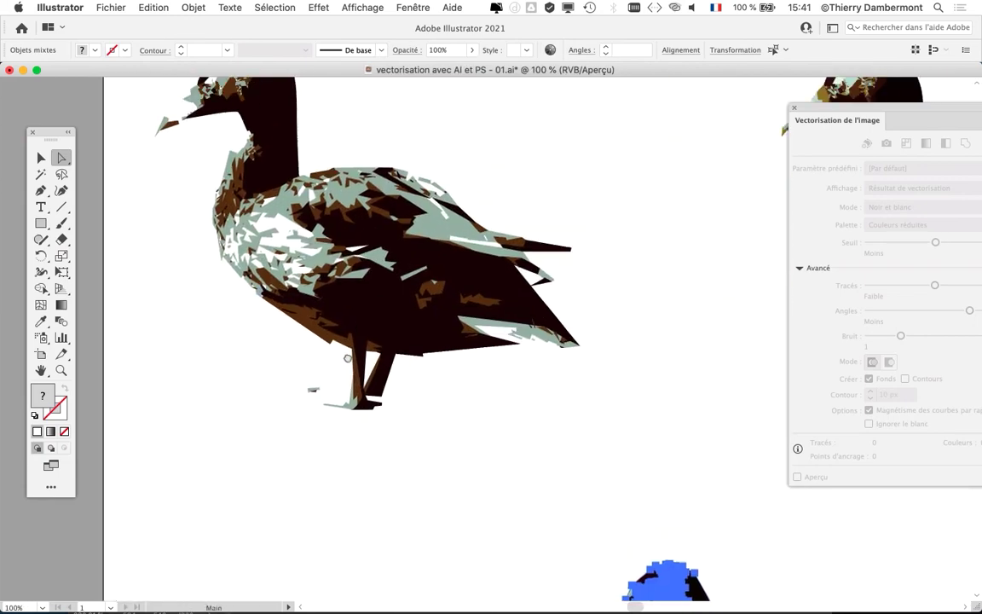
{"action": "left_click_drag", "start_coordinate": [823, 110], "coordinate": [849, 464]}
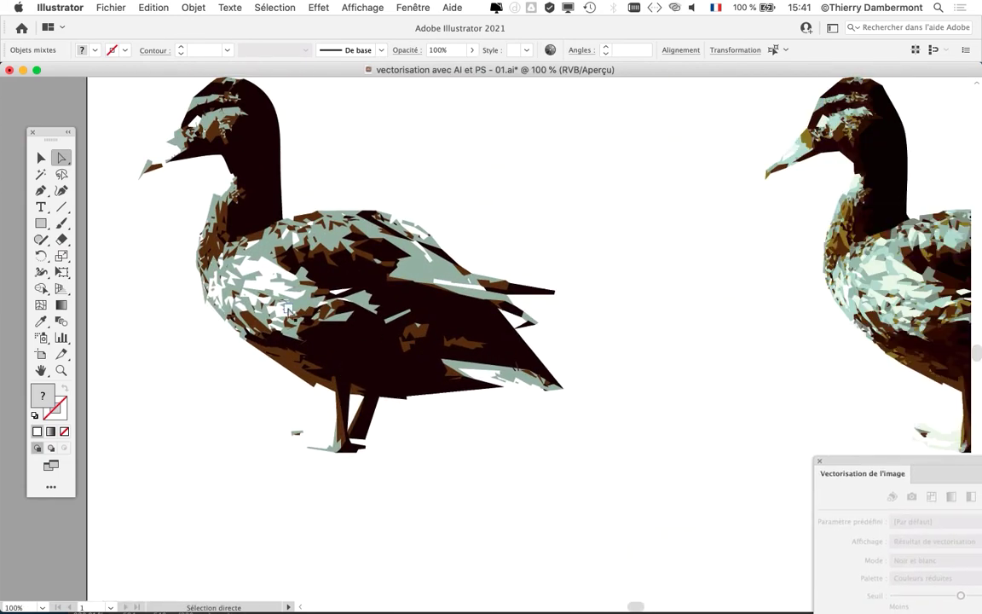
{"action": "scroll", "coordinate": [239, 282], "scroll_direction": "up", "scroll_amount": 2}
{"action": "scroll", "coordinate": [241, 289], "scroll_direction": "down", "scroll_amount": 1}
{"action": "scroll", "coordinate": [346, 344], "scroll_direction": "left", "scroll_amount": 3}
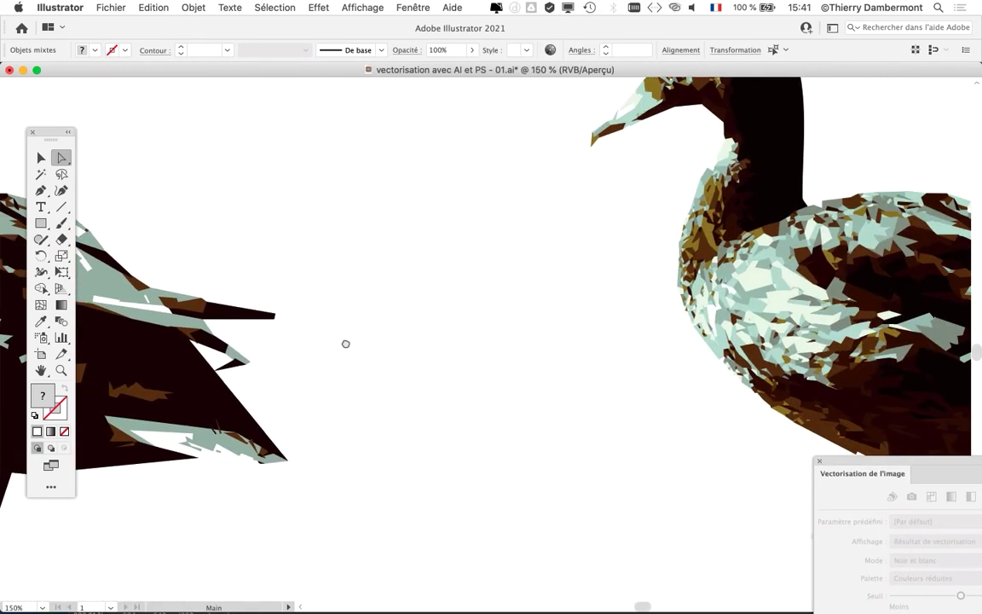
{"action": "scroll", "coordinate": [535, 273], "scroll_direction": "up", "scroll_amount": 2}
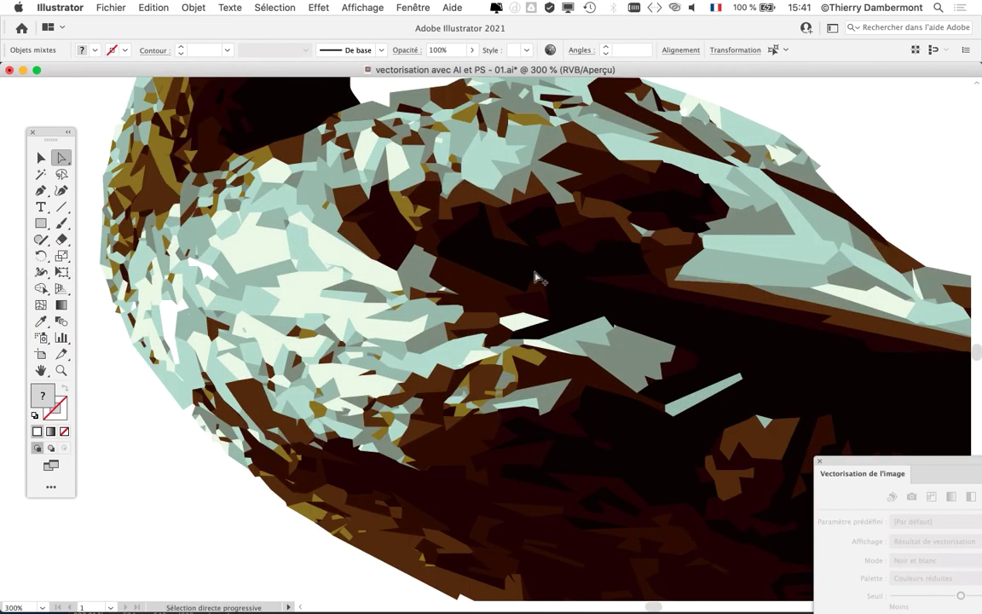
{"action": "scroll", "coordinate": [354, 294], "scroll_direction": "down", "scroll_amount": 3}
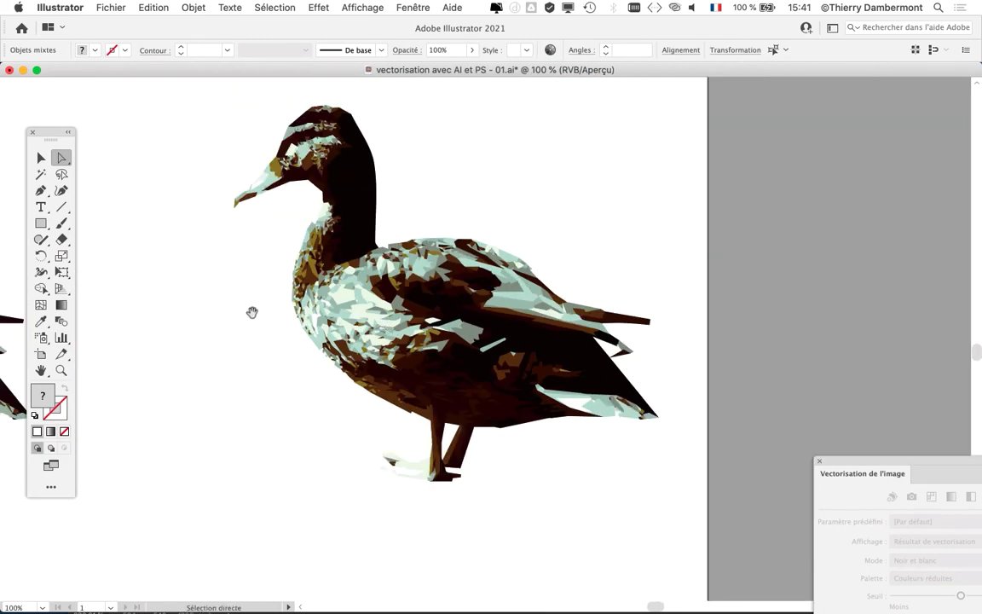
{"action": "left_click_drag", "start_coordinate": [252, 312], "coordinate": [730, 292]}
{"action": "scroll", "coordinate": [317, 221], "scroll_direction": "left", "scroll_amount": 3}
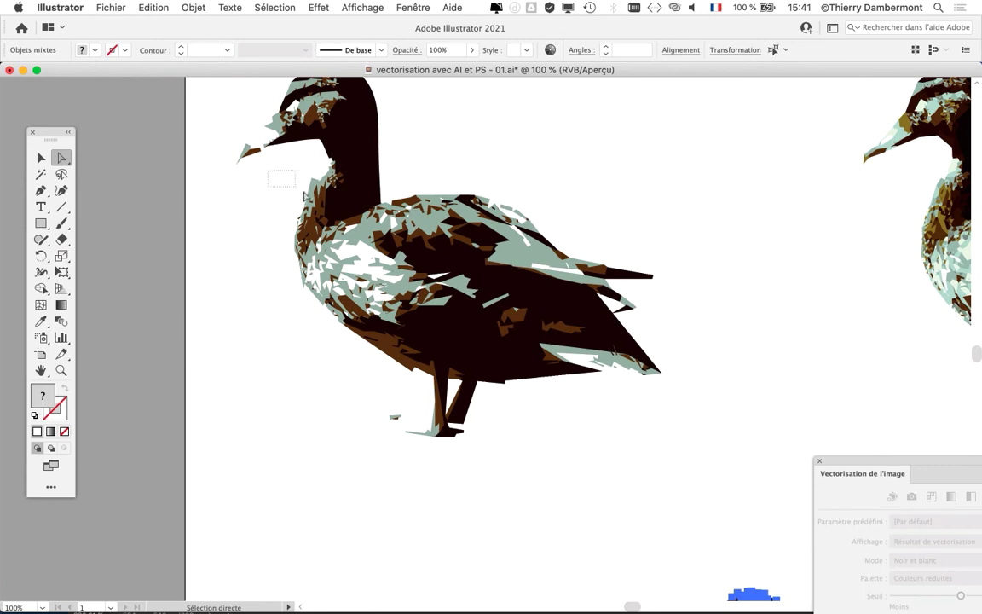
Step: Copy the body paths of the lower-left duck without its head and paste them below the isolated head
{"action": "left_click_drag", "start_coordinate": [303, 194], "coordinate": [706, 495]}
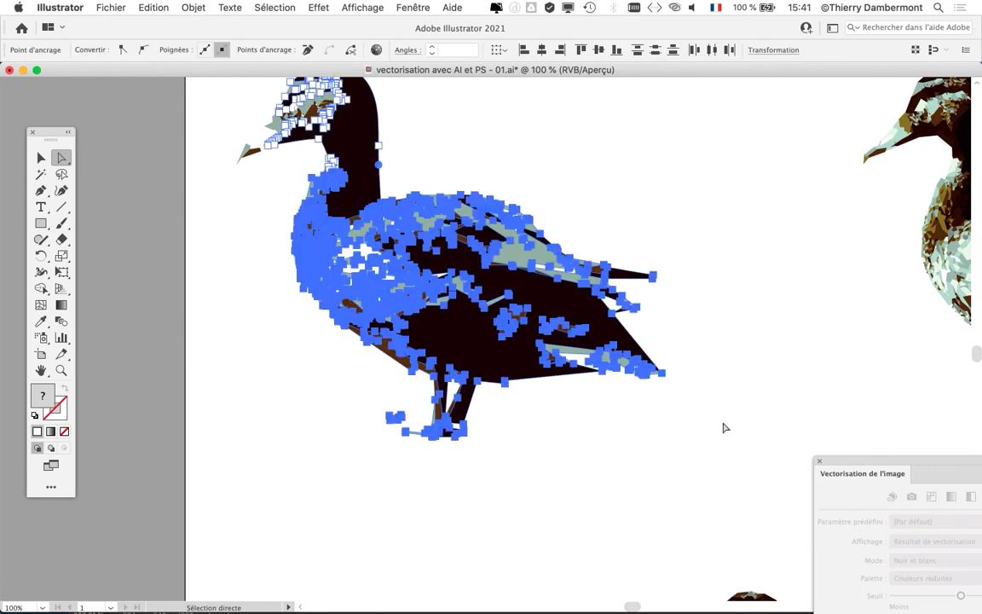
{"action": "scroll", "coordinate": [576, 186], "scroll_direction": "down", "scroll_amount": 15}
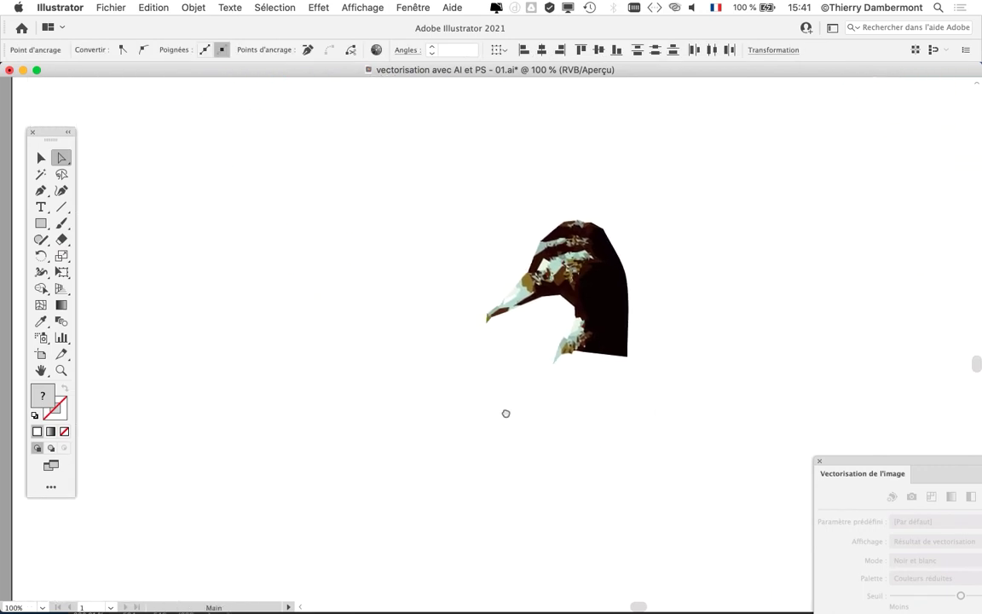
{"action": "left_click", "coordinate": [502, 405]}
{"action": "scroll", "coordinate": [486, 341], "scroll_direction": "down", "scroll_amount": 5}
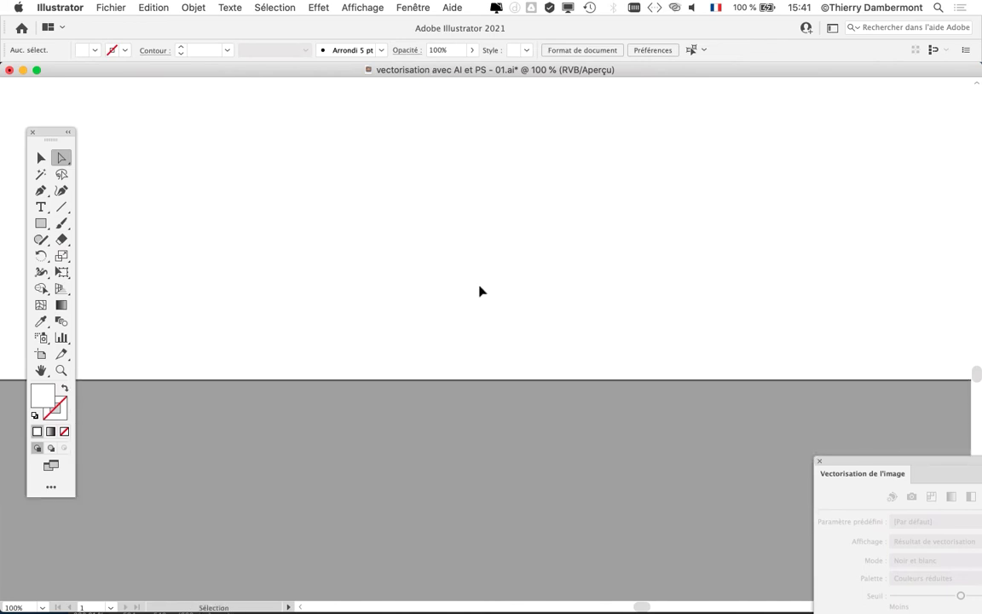
{"action": "key", "text": "super+v"}
{"action": "scroll", "coordinate": [588, 298], "scroll_direction": "up", "scroll_amount": 6}
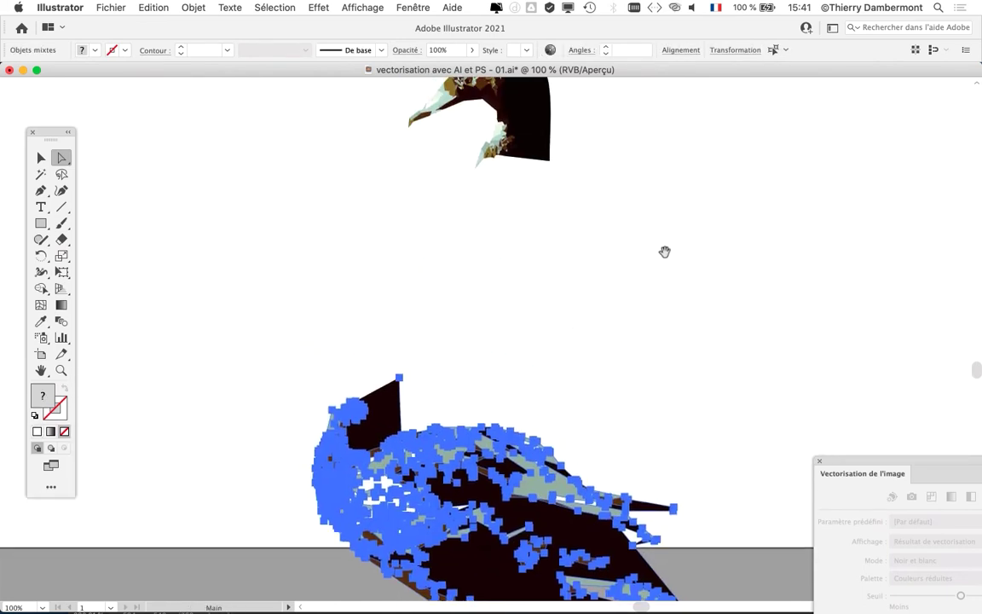
Step: Move the isolated head onto the neck of the pasted body to form one complete duck
{"action": "left_click_drag", "start_coordinate": [664, 252], "coordinate": [682, 329]}
{"action": "scroll", "coordinate": [435, 170], "scroll_direction": "up", "scroll_amount": 3}
{"action": "left_click_drag", "start_coordinate": [478, 251], "coordinate": [394, 546]}
{"action": "scroll", "coordinate": [535, 431], "scroll_direction": "down", "scroll_amount": 3}
{"action": "scroll", "coordinate": [534, 431], "scroll_direction": "down", "scroll_amount": 5}
{"action": "left_click", "coordinate": [498, 175]}
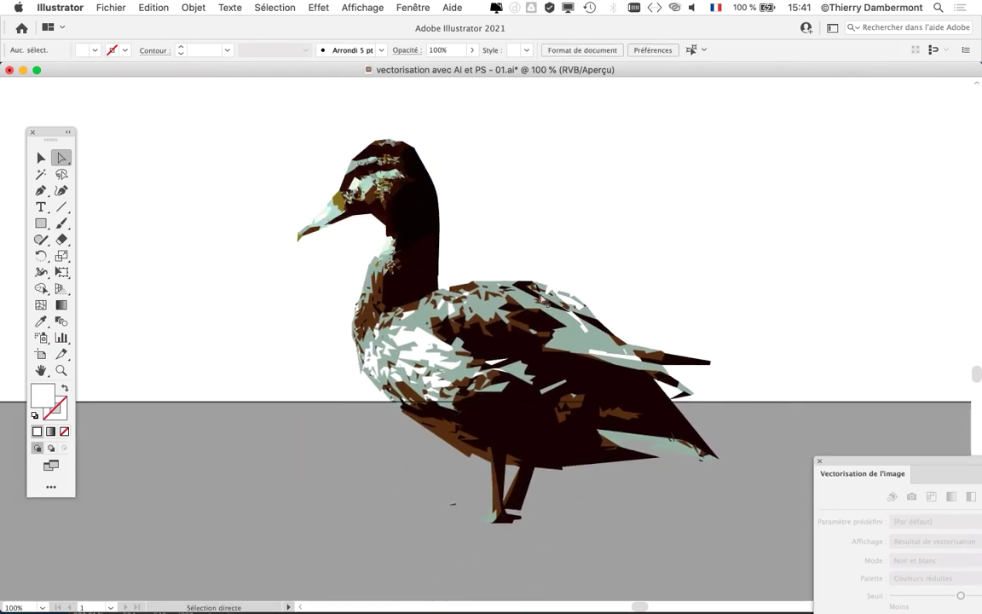
Step: Extend the artboard downward past the combined duck's feet to a height of about 643 mm
{"action": "left_click", "coordinate": [40, 354]}
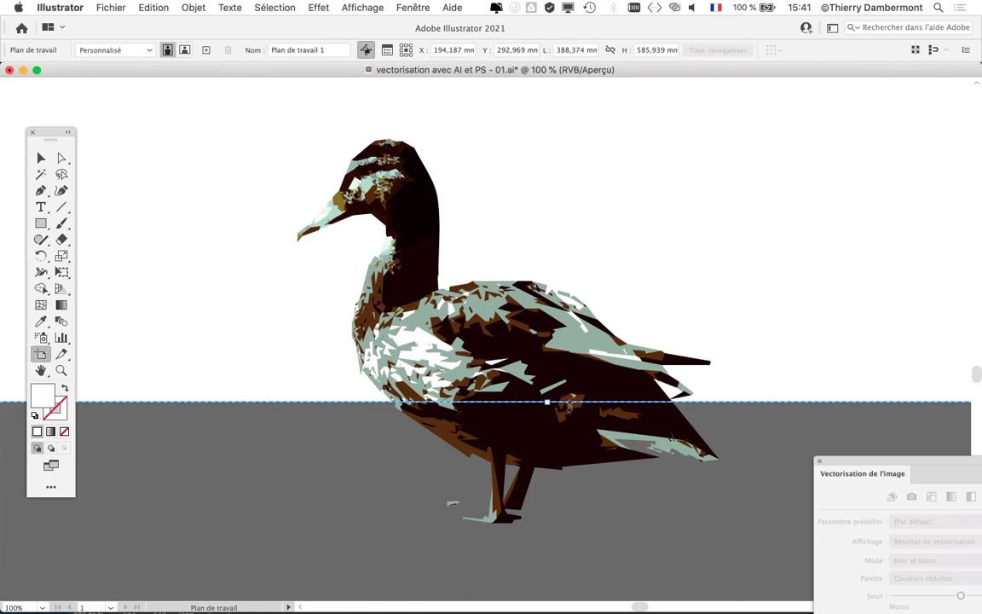
{"action": "left_click_drag", "start_coordinate": [548, 402], "coordinate": [550, 574]}
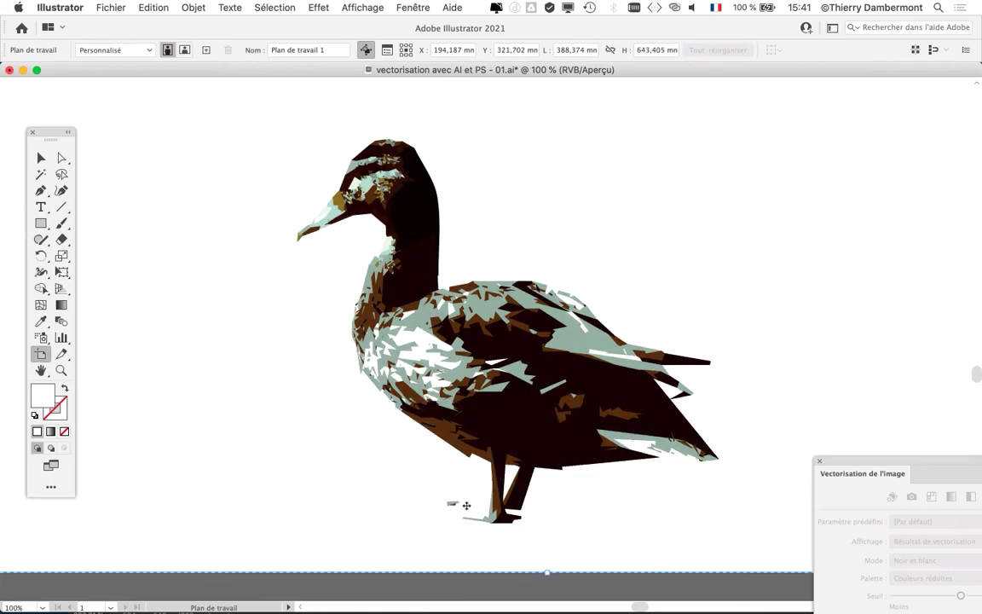
{"action": "scroll", "coordinate": [448, 506], "scroll_direction": "up", "scroll_amount": 2}
{"action": "left_click_drag", "start_coordinate": [444, 489], "coordinate": [478, 514]}
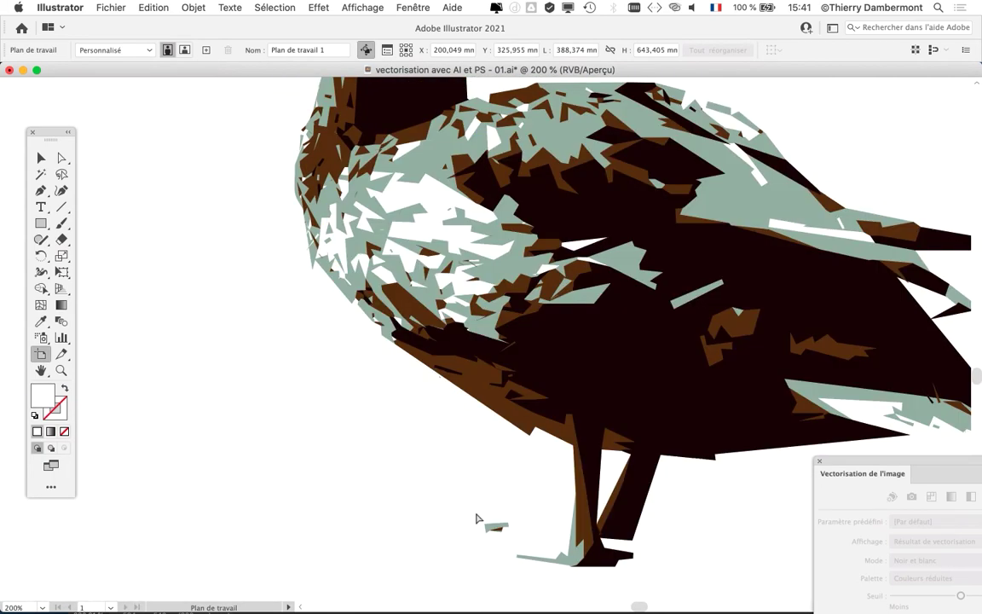
{"action": "key", "text": "super+z"}
Step: Delete the small stray fragment beside the combined duck's foot using direct selection
{"action": "left_click", "coordinate": [62, 158]}
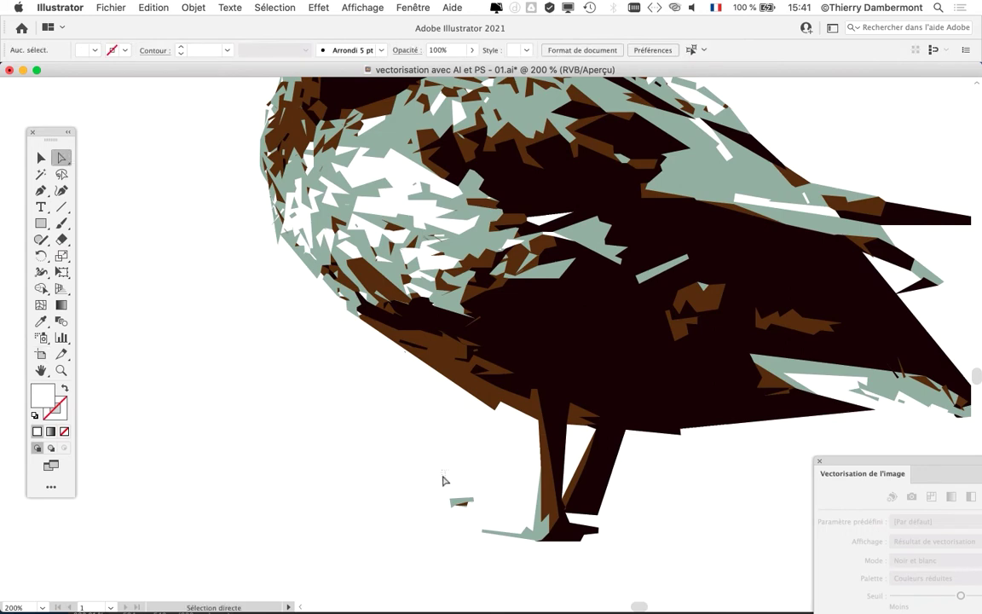
{"action": "left_click_drag", "start_coordinate": [442, 480], "coordinate": [474, 517]}
{"action": "key", "text": "Delete"}
{"action": "scroll", "coordinate": [483, 452], "scroll_direction": "down", "scroll_amount": 1}
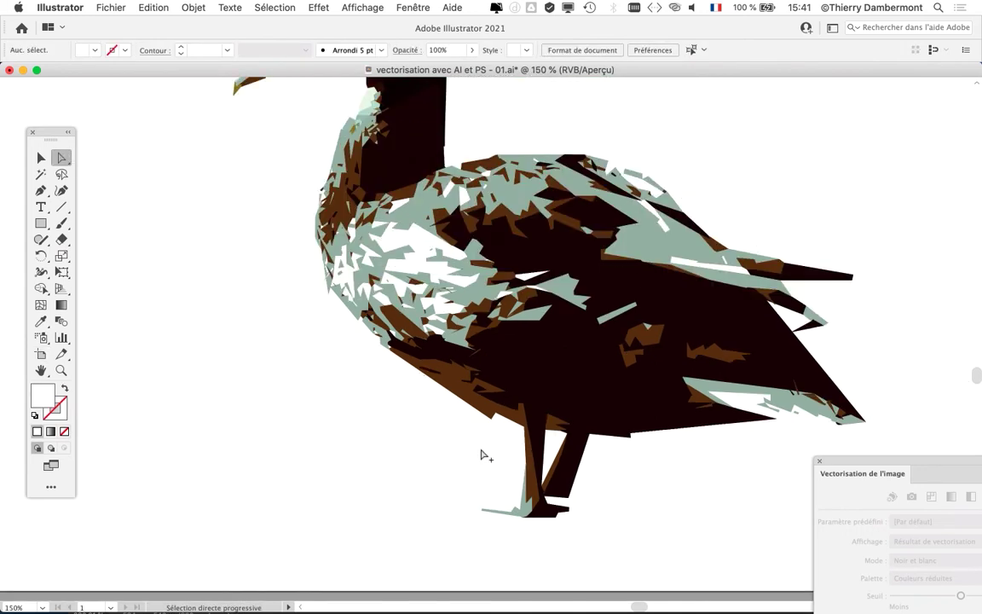
{"action": "scroll", "coordinate": [483, 454], "scroll_direction": "down", "scroll_amount": 1}
{"action": "scroll", "coordinate": [434, 140], "scroll_direction": "up", "scroll_amount": 3}
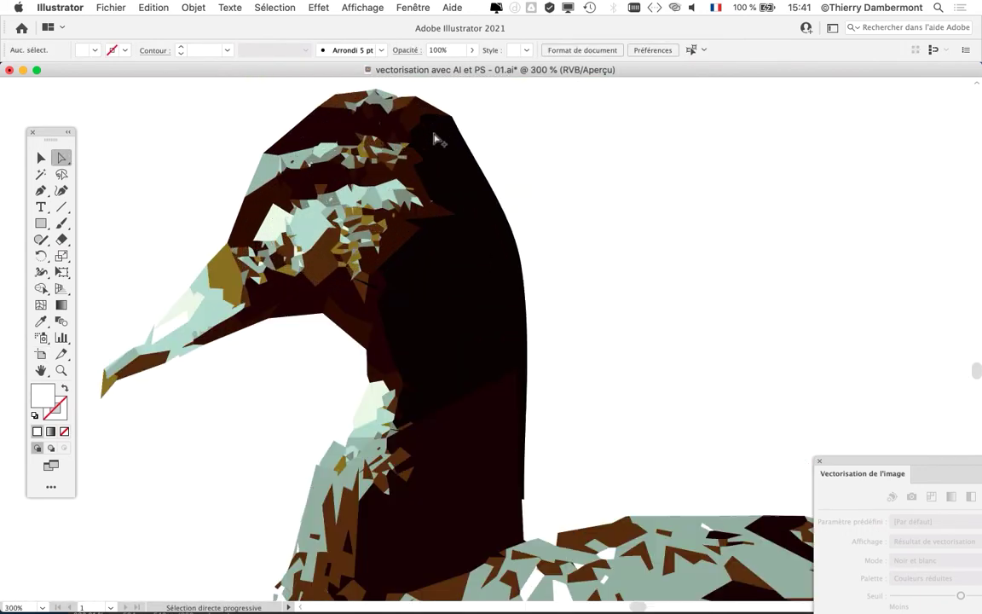
Step: Add a new layer above the duck artwork and lock Calque 1
{"action": "left_click", "coordinate": [417, 6]}
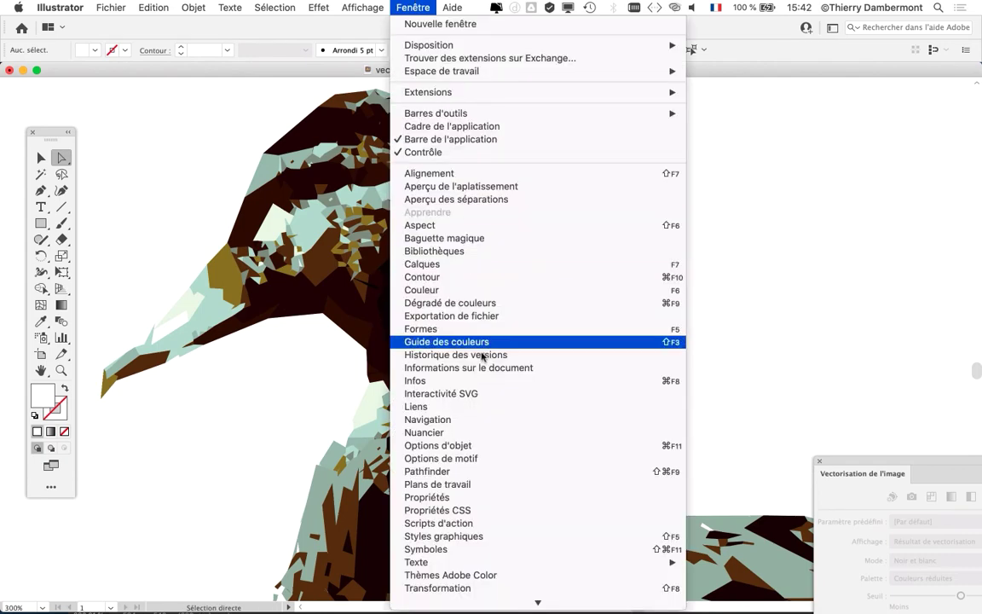
{"action": "left_click", "coordinate": [502, 264]}
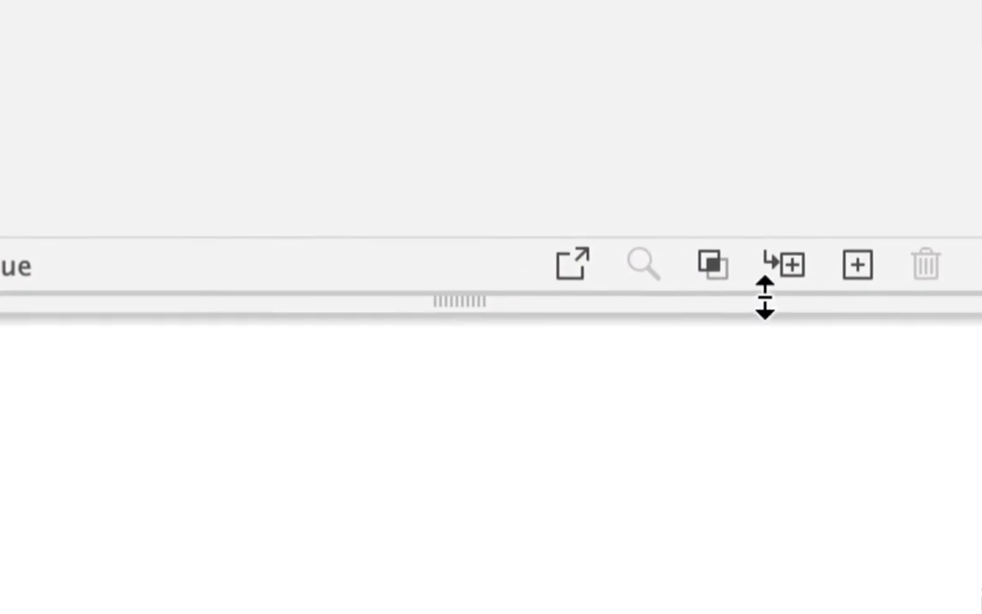
{"action": "left_click", "coordinate": [970, 390]}
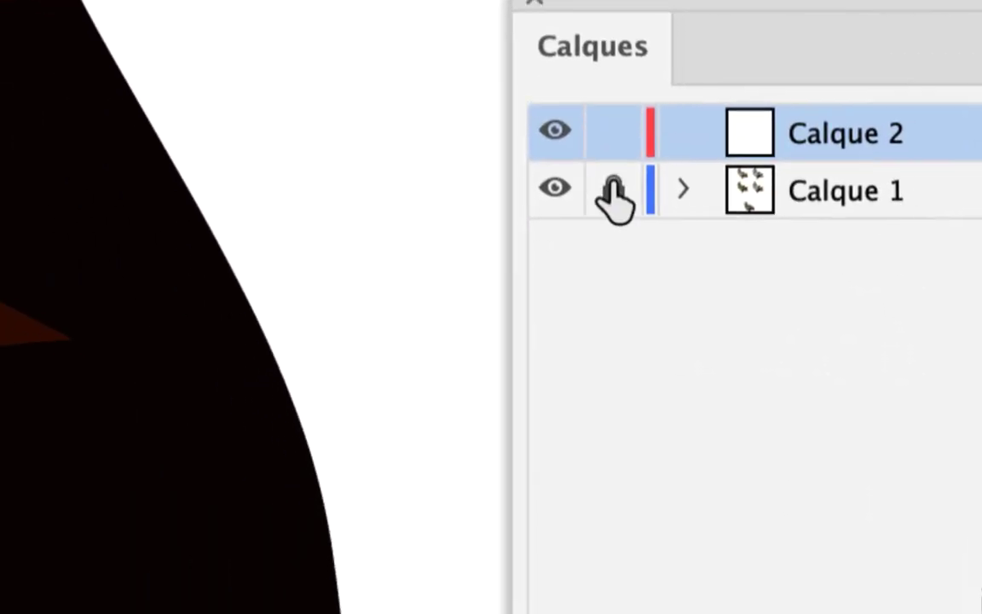
{"action": "left_click", "coordinate": [622, 258]}
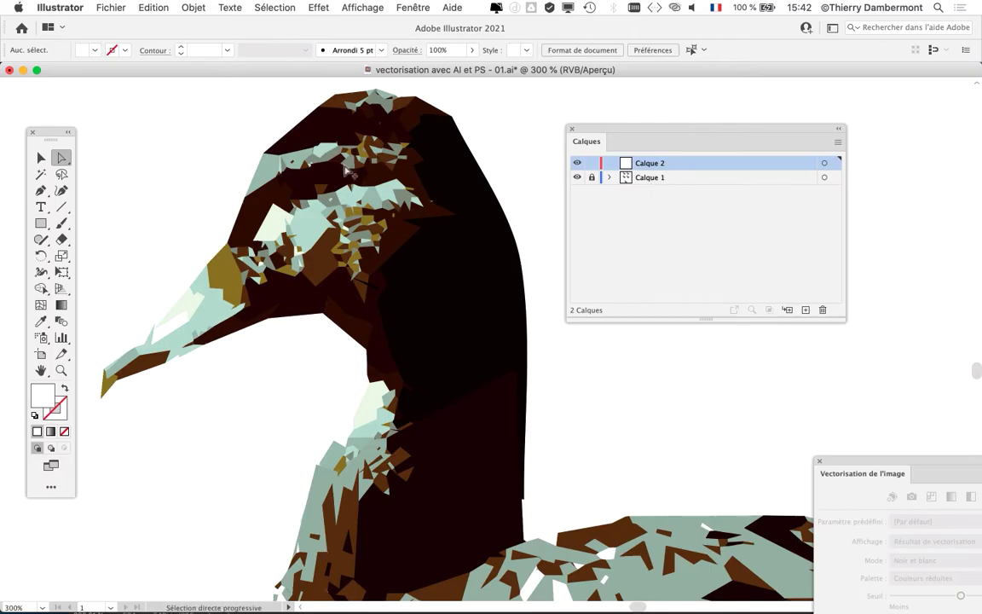
Step: Switch to Photoshop to examine the eye area on the source duck photo, and return to Illustrator
{"action": "key", "text": "super+Tab"}
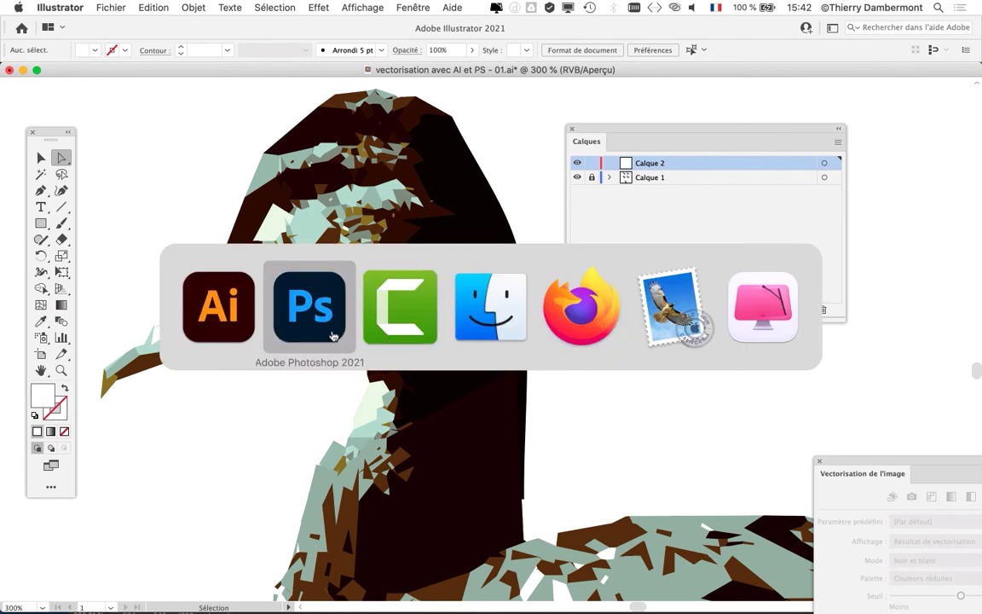
{"action": "left_click", "coordinate": [309, 307]}
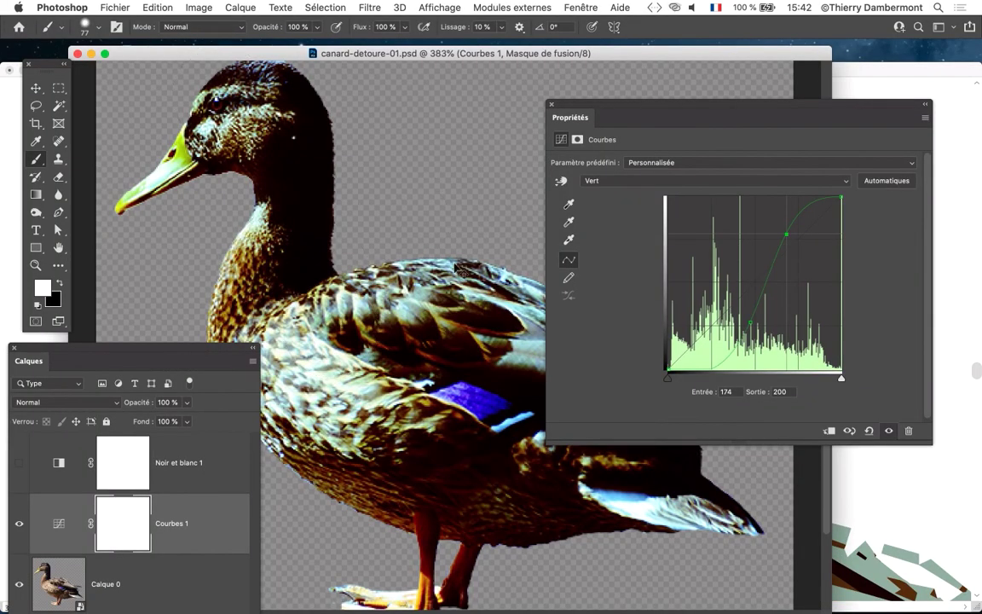
{"action": "key", "text": "super+Tab"}
{"action": "key", "text": "Tab"}
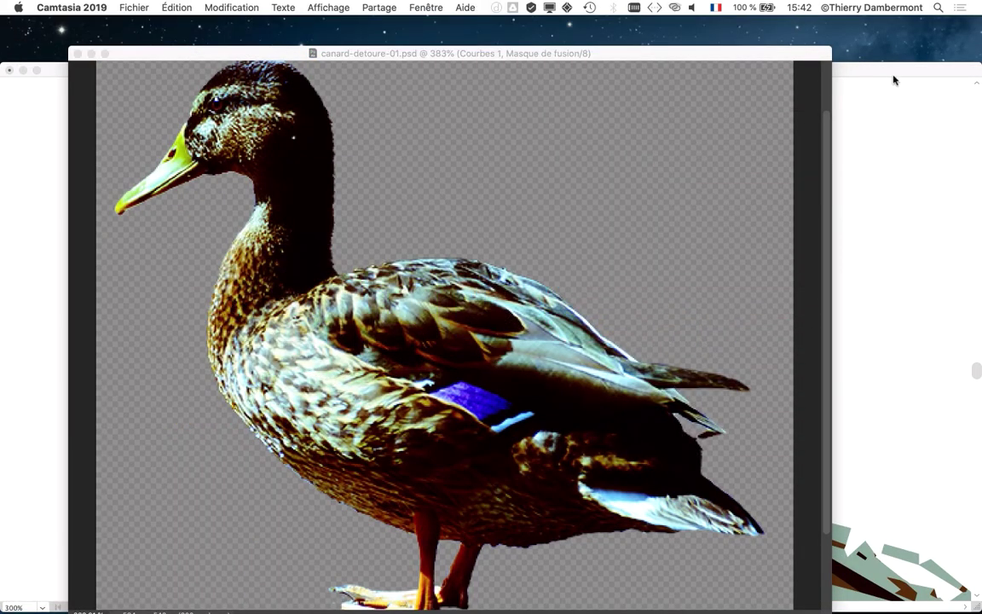
{"action": "left_click", "coordinate": [893, 81]}
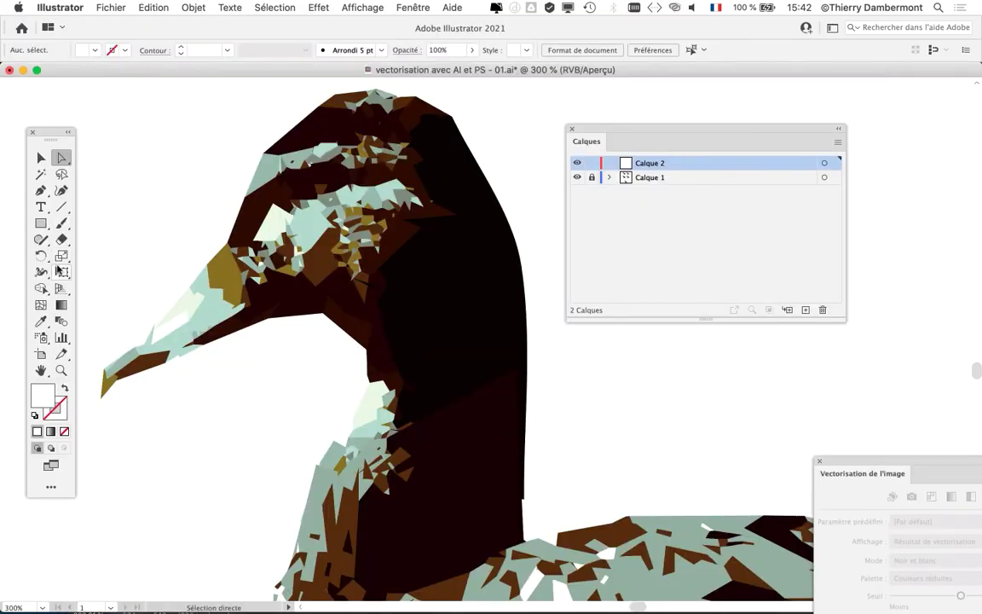
Step: Using the Photoshop duck as reference, draw a white ellipse for the eye on Calque 2 and tilt it slightly
{"action": "left_click", "coordinate": [41, 223]}
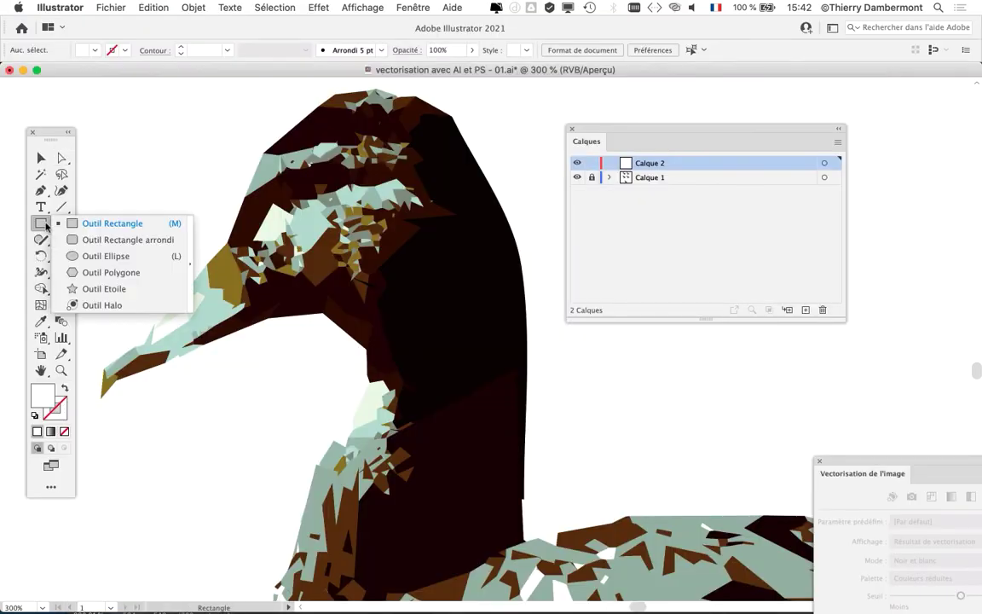
{"action": "left_click", "coordinate": [88, 257]}
{"action": "key", "text": "super+Tab"}
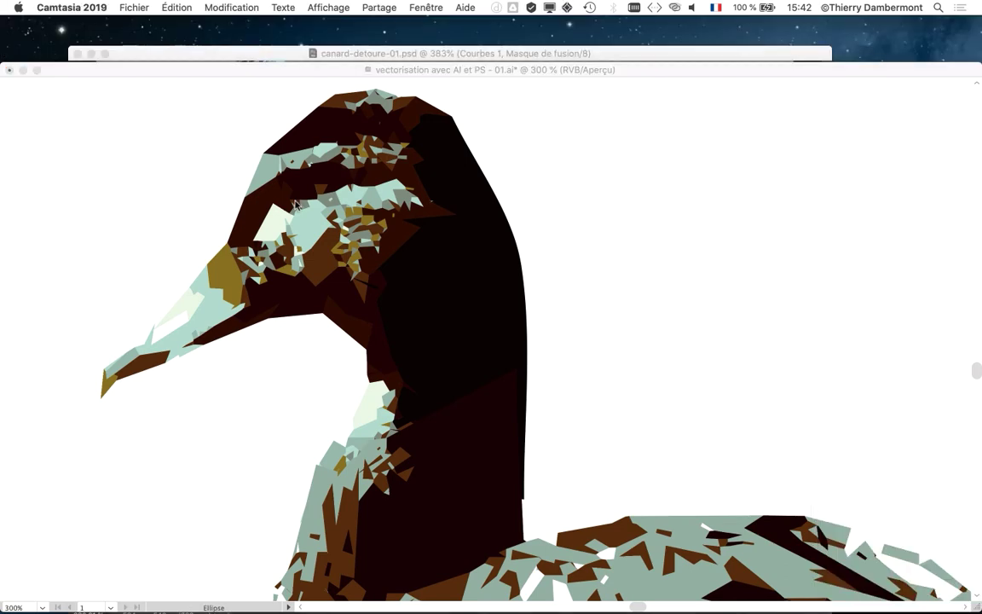
{"action": "key", "text": "super+Tab"}
{"action": "key", "text": "super+Tab"}
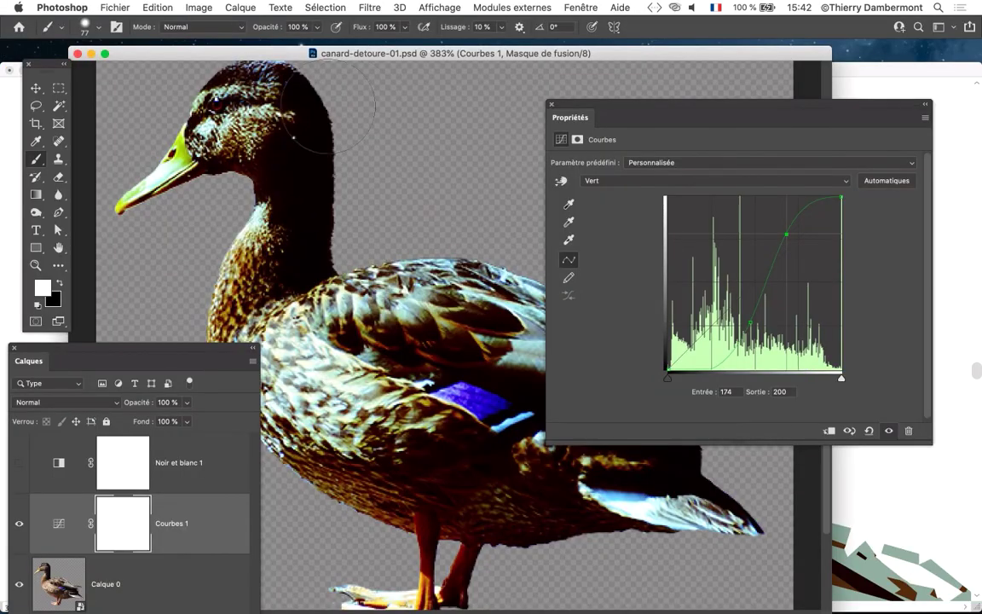
{"action": "key", "text": "super+Tab"}
{"action": "key", "text": "super+Tab"}
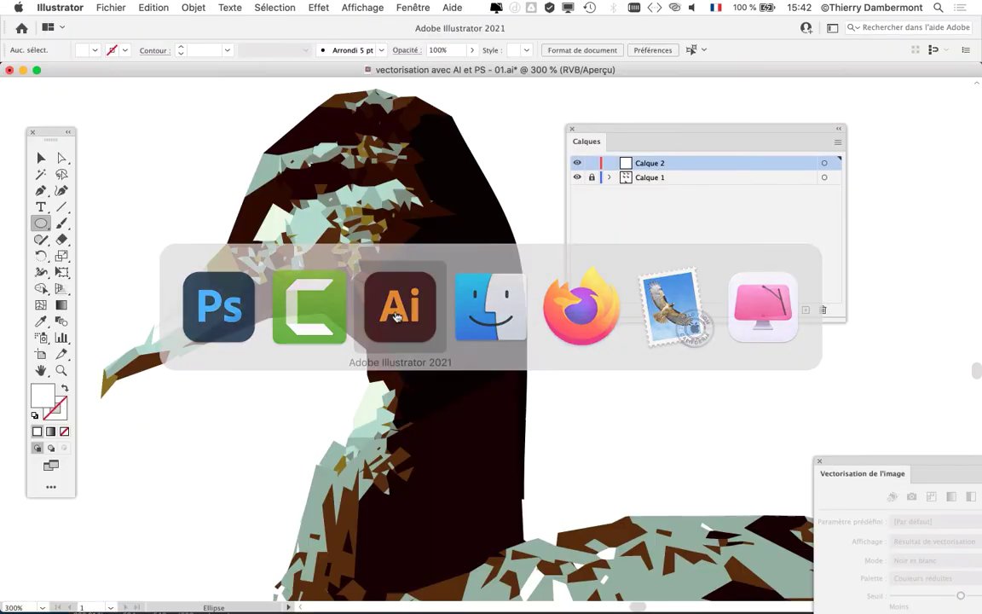
{"action": "mouse_move", "coordinate": [279, 176]}
{"action": "left_mouse_down"}
{"action": "mouse_move", "coordinate": [307, 204]}
{"action": "mouse_move", "coordinate": [273, 152]}
{"action": "mouse_move", "coordinate": [262, 213]}
{"action": "left_mouse_up"}
{"action": "left_click", "coordinate": [62, 272]}
{"action": "scroll", "coordinate": [290, 234], "scroll_direction": "up", "scroll_amount": 2}
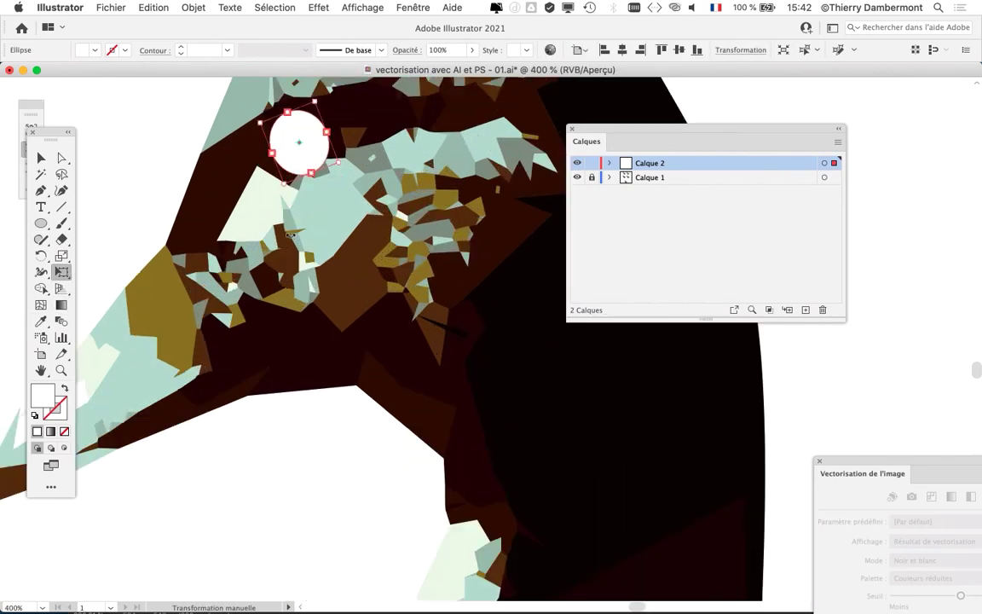
Step: Draw a smaller ellipse inside the white eye as a pupil and fill it with the black swatch
{"action": "key", "text": "l"}
{"action": "left_click_drag", "start_coordinate": [280, 136], "coordinate": [314, 173]}
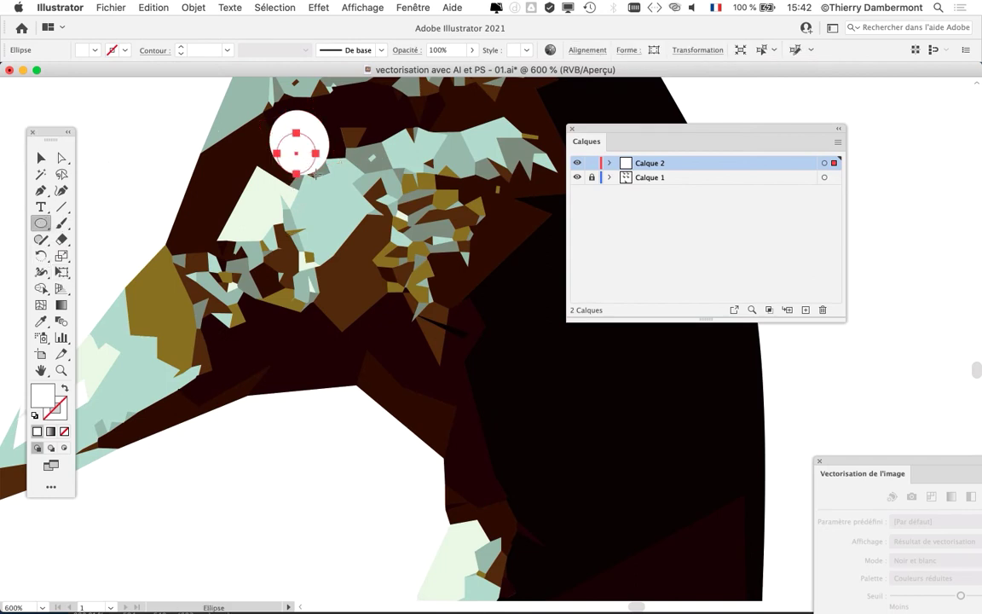
{"action": "left_click", "coordinate": [412, 7]}
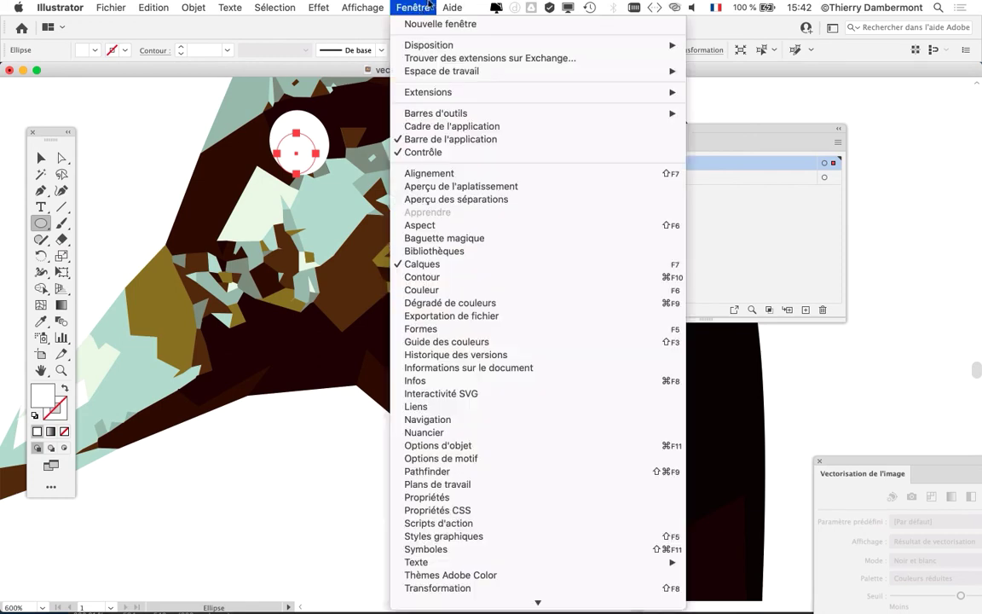
{"action": "left_click", "coordinate": [619, 433]}
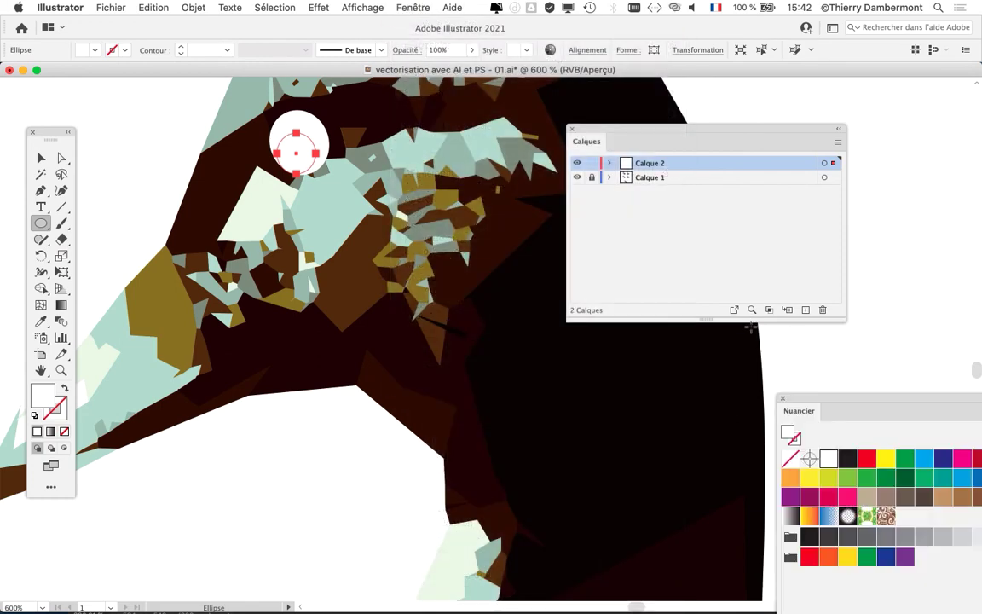
{"action": "left_click", "coordinate": [847, 461]}
Step: Move the black pupil toward the beak-side edge of the white eye
{"action": "left_click", "coordinate": [41, 159]}
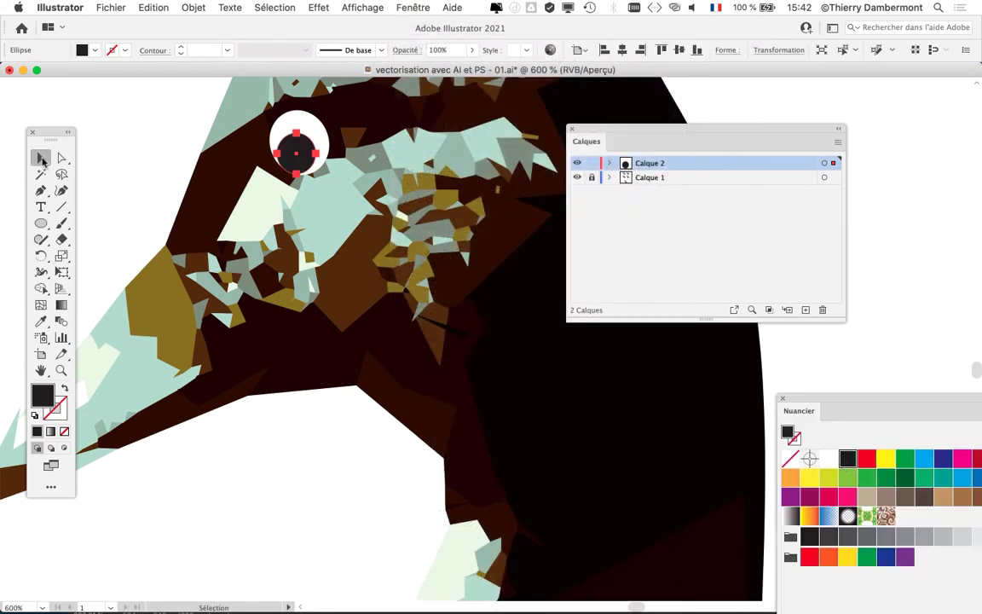
{"action": "left_click_drag", "start_coordinate": [292, 149], "coordinate": [288, 145]}
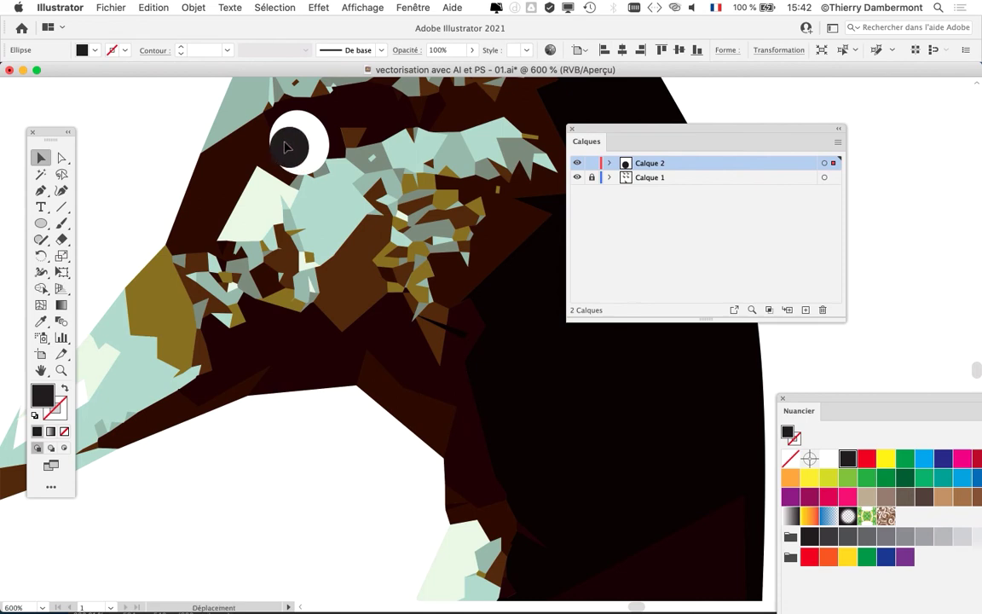
{"action": "left_click", "coordinate": [146, 110]}
Step: Fill both the pupil and the larger white ellipse with the blue-to-transparent gradient swatch
{"action": "left_click", "coordinate": [301, 150]}
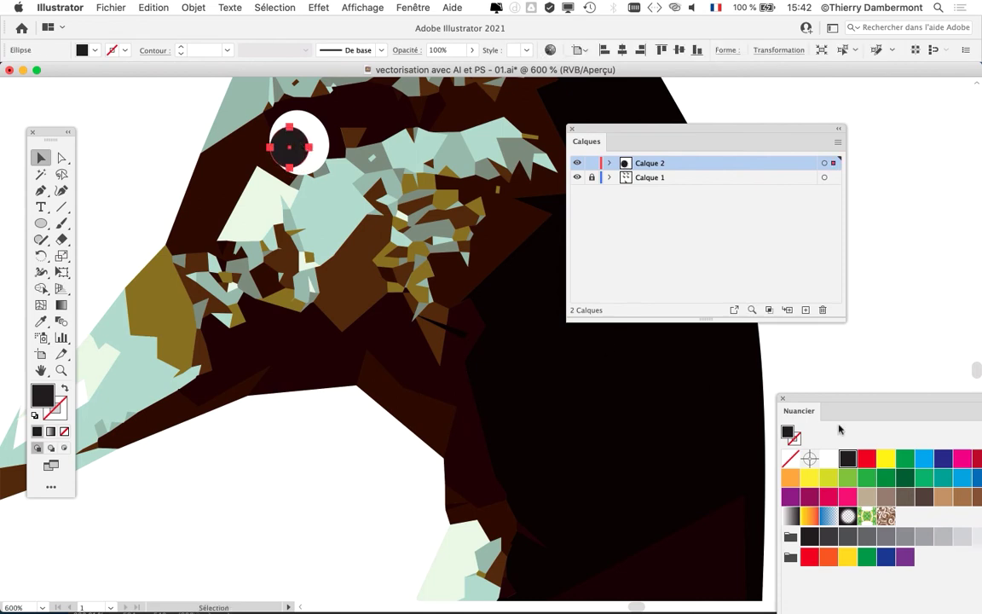
{"action": "left_click", "coordinate": [827, 517]}
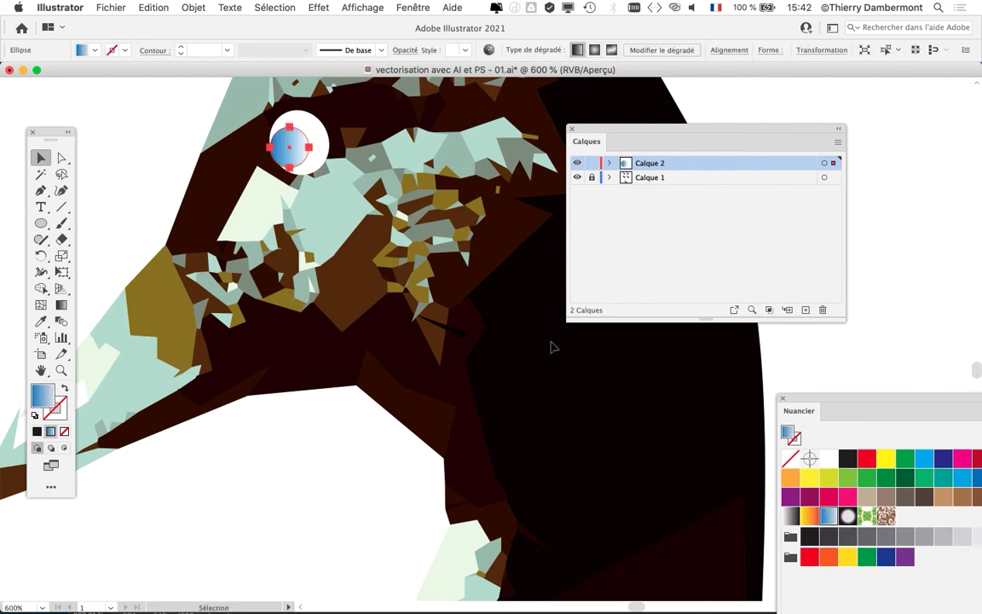
{"action": "left_click_drag", "start_coordinate": [318, 119], "coordinate": [315, 134]}
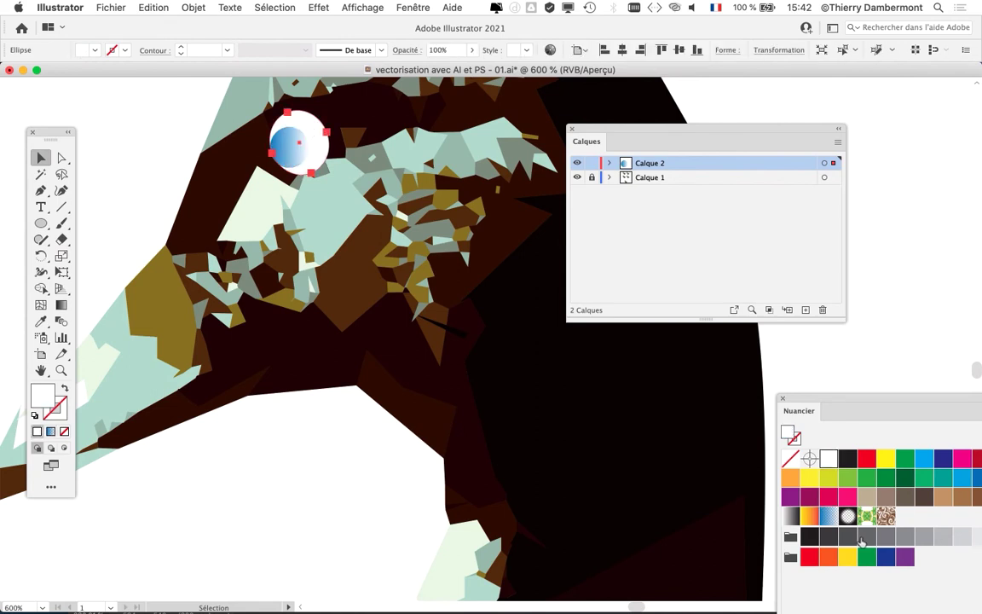
{"action": "left_click", "coordinate": [829, 518]}
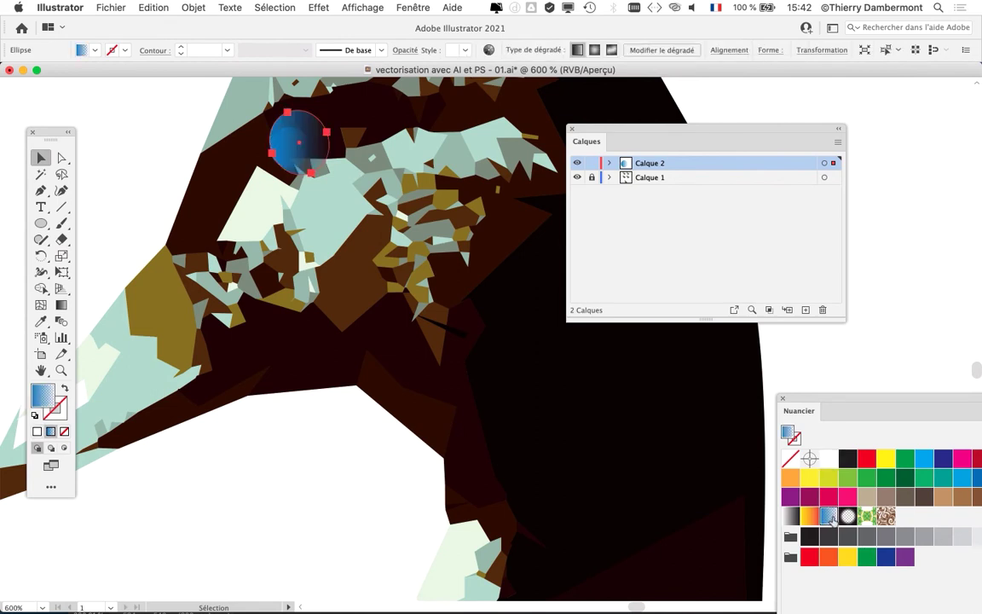
Step: Change the starting colour of the larger eye ellipse's gradient from blue to black (000000)
{"action": "left_click", "coordinate": [418, 7]}
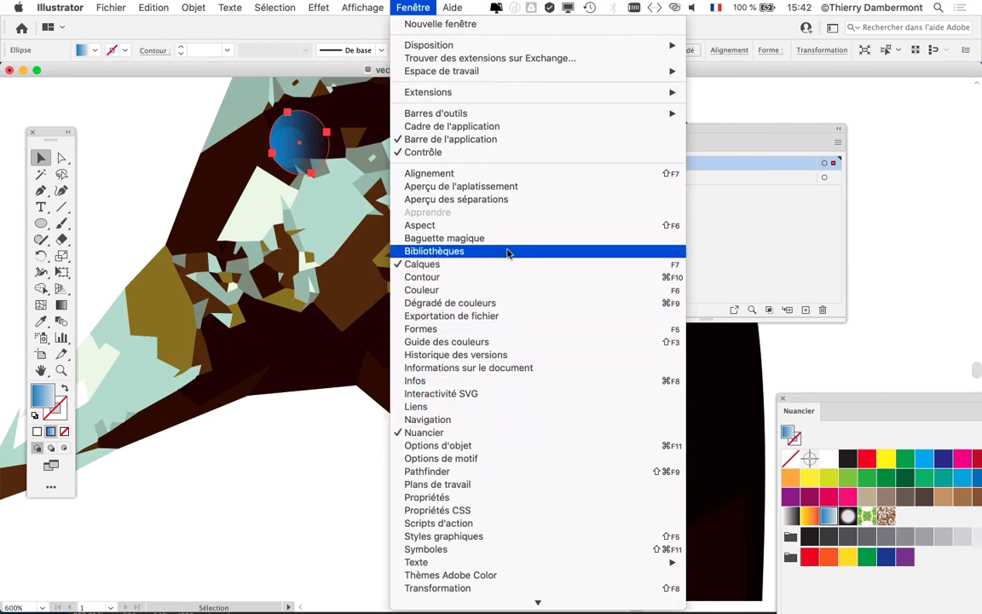
{"action": "left_click", "coordinate": [460, 303]}
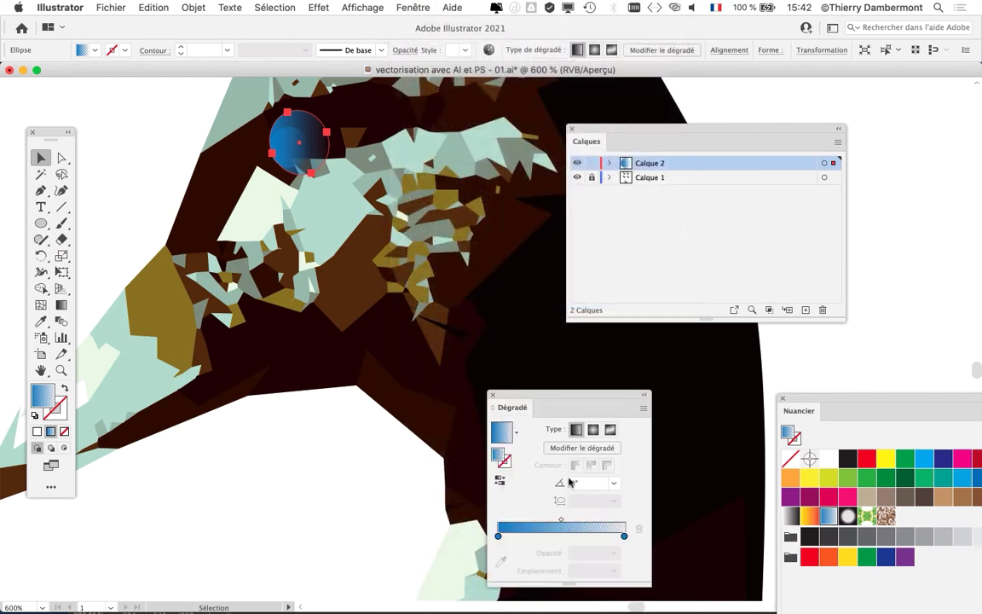
{"action": "double_click", "coordinate": [499, 537]}
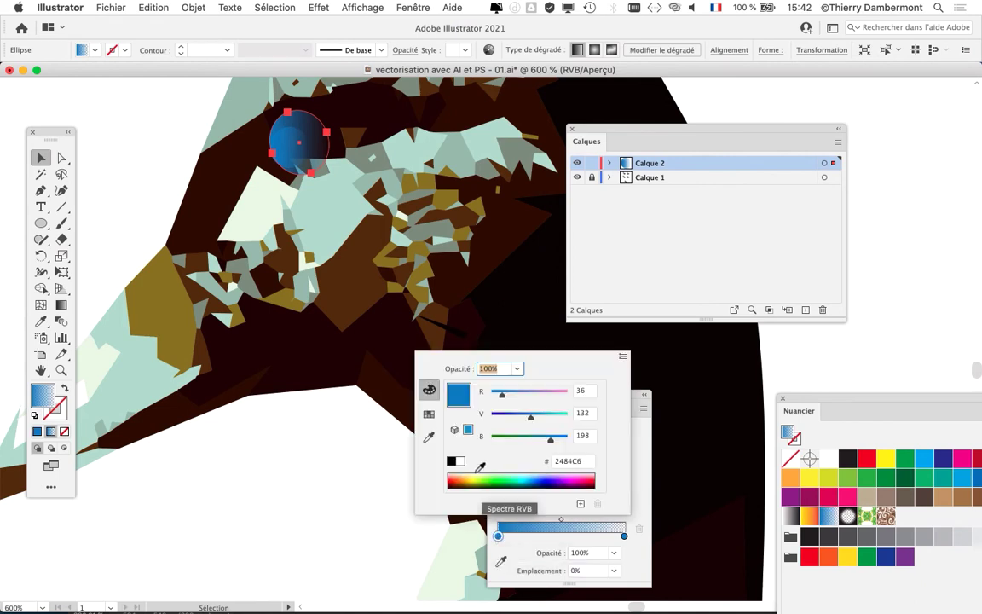
{"action": "left_click", "coordinate": [452, 461]}
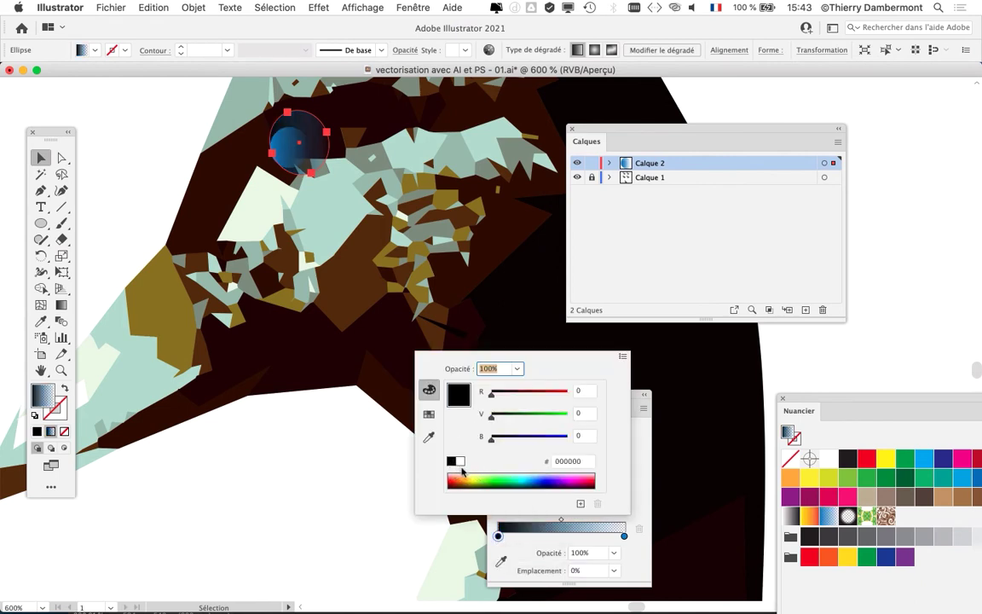
{"action": "left_click", "coordinate": [152, 125]}
{"action": "left_click", "coordinate": [150, 137]}
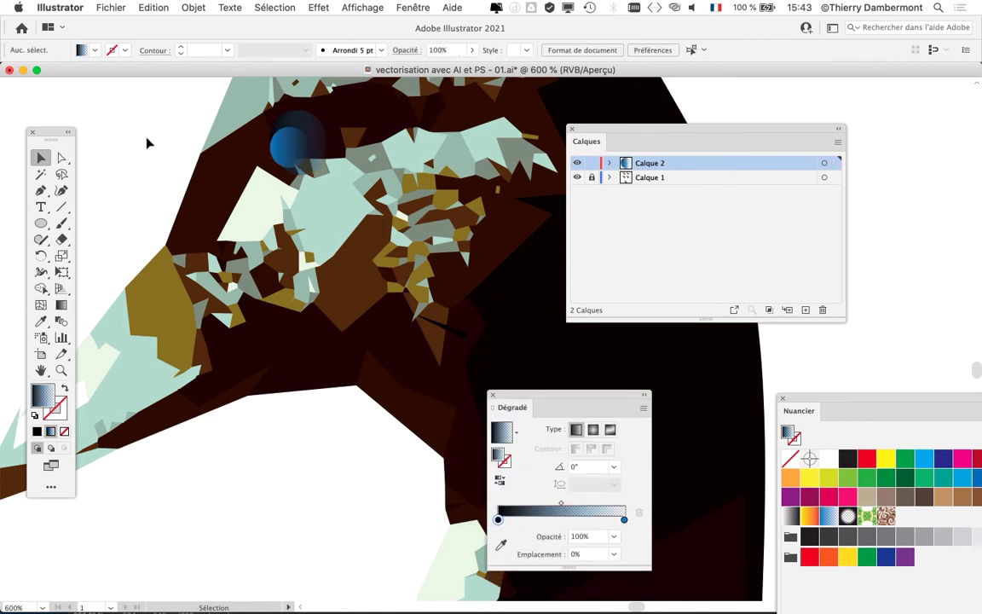
Step: Set the end stop of the larger eye ellipse's gradient to 100% opacity
{"action": "left_click", "coordinate": [315, 121]}
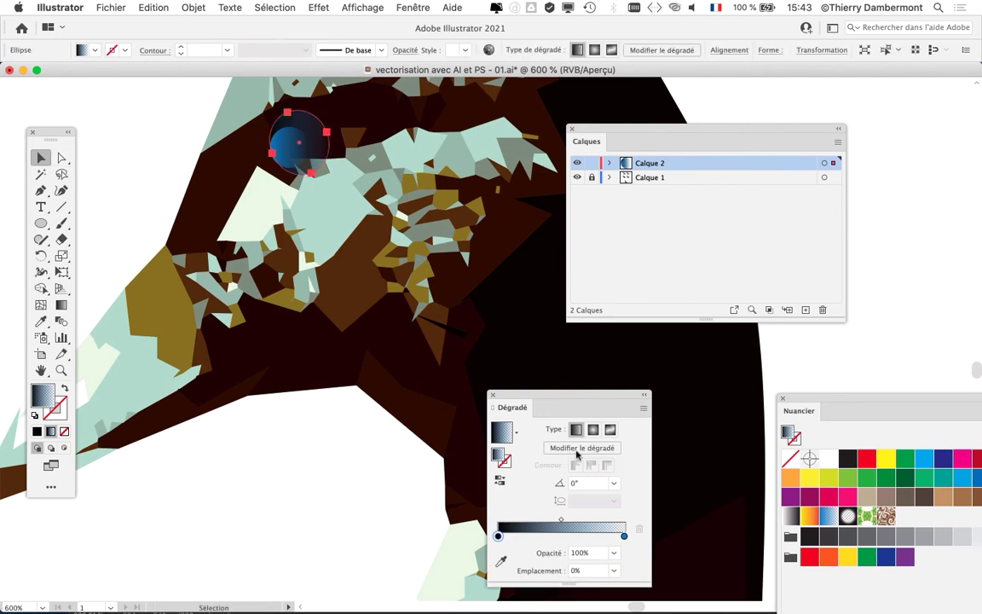
{"action": "left_click", "coordinate": [623, 535]}
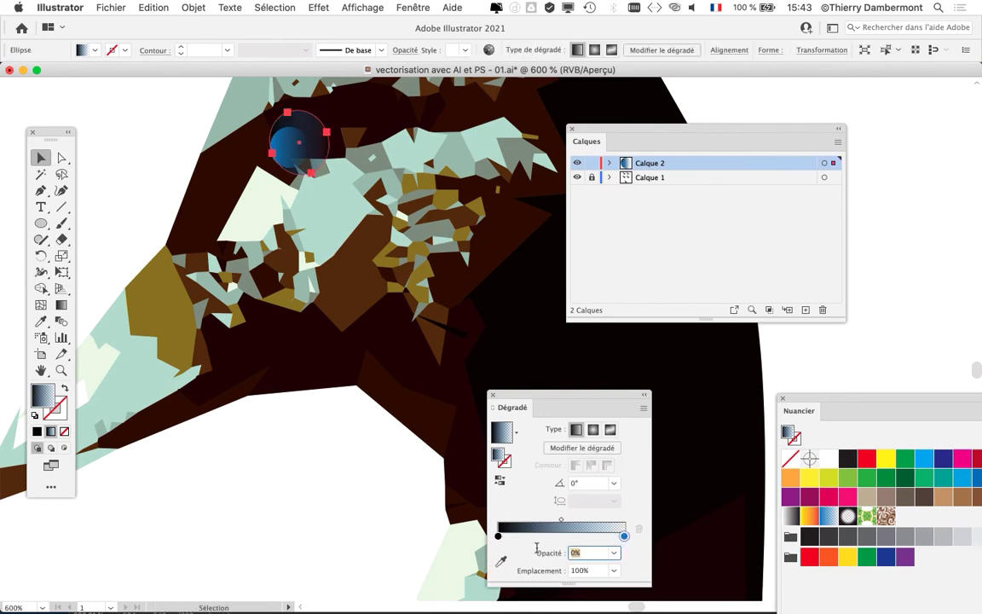
{"action": "type", "text": "100"}
{"action": "key", "text": "Tab"}
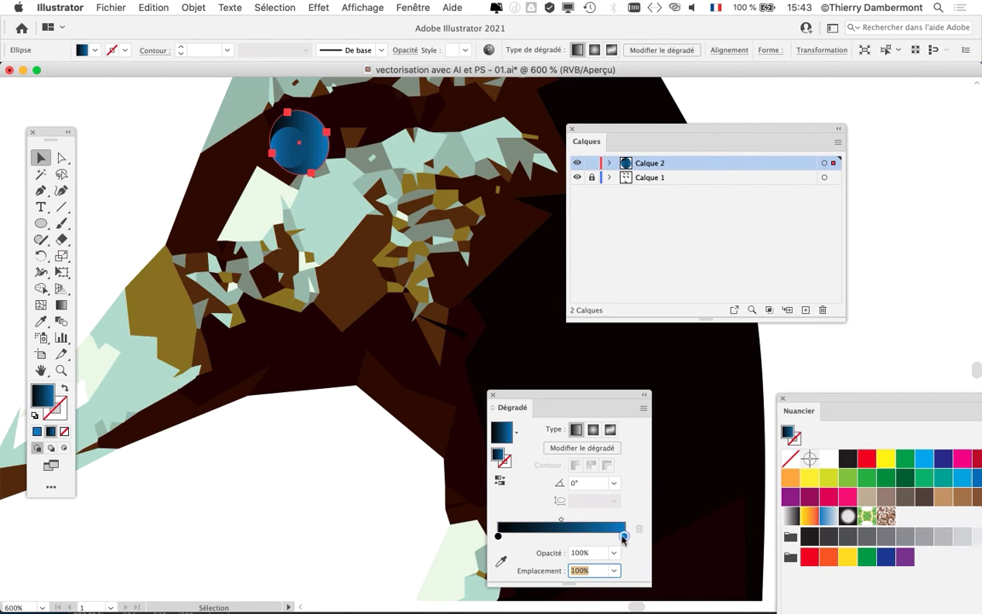
Step: Try yellow tones for the larger eye ellipse's gradient end stop, and settle on a mid-grey swatch
{"action": "double_click", "coordinate": [623, 536]}
{"action": "left_click", "coordinate": [482, 475]}
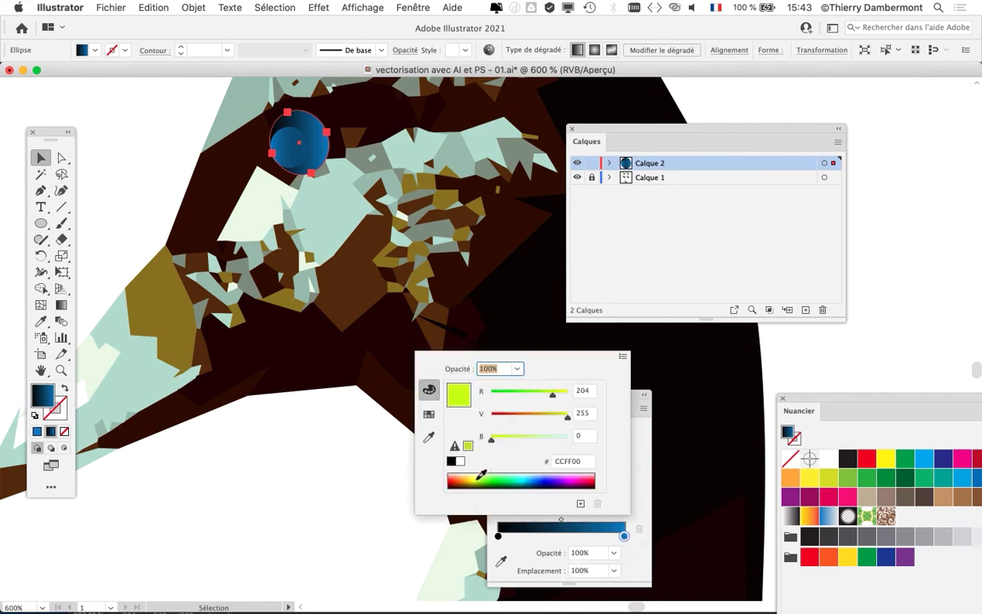
{"action": "left_click", "coordinate": [477, 473]}
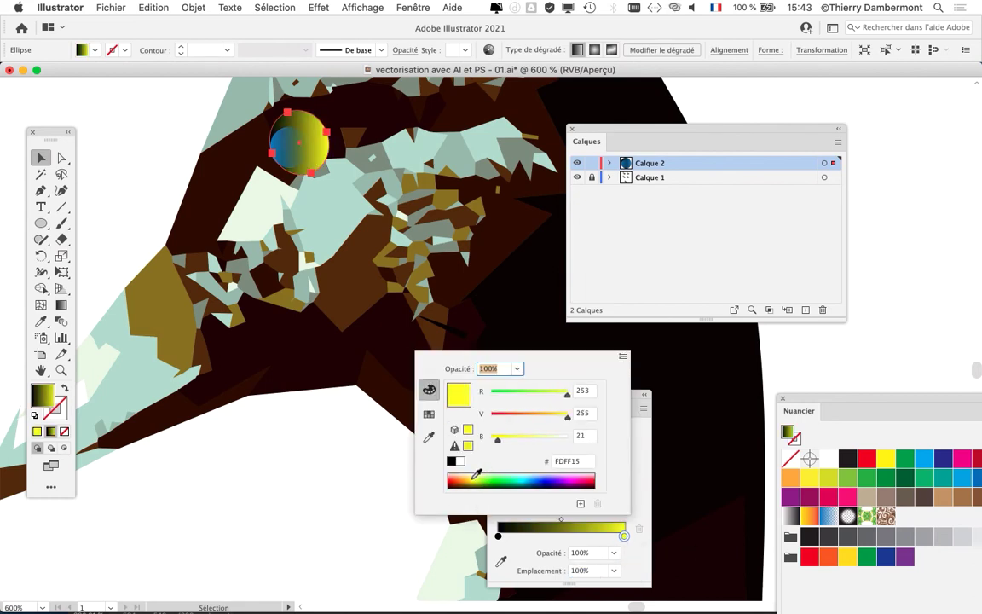
{"action": "left_click", "coordinate": [429, 414]}
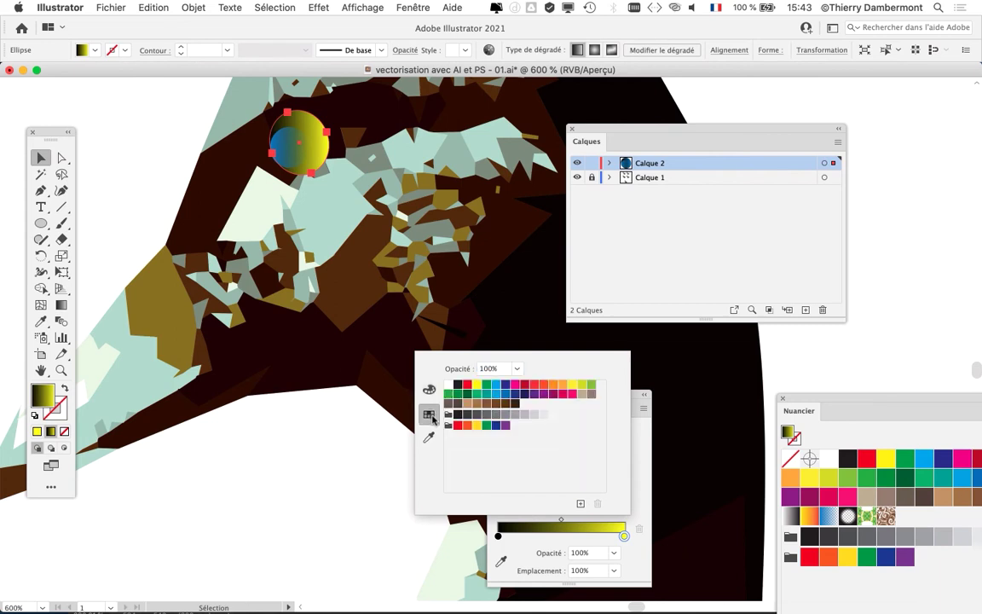
{"action": "left_click", "coordinate": [516, 416]}
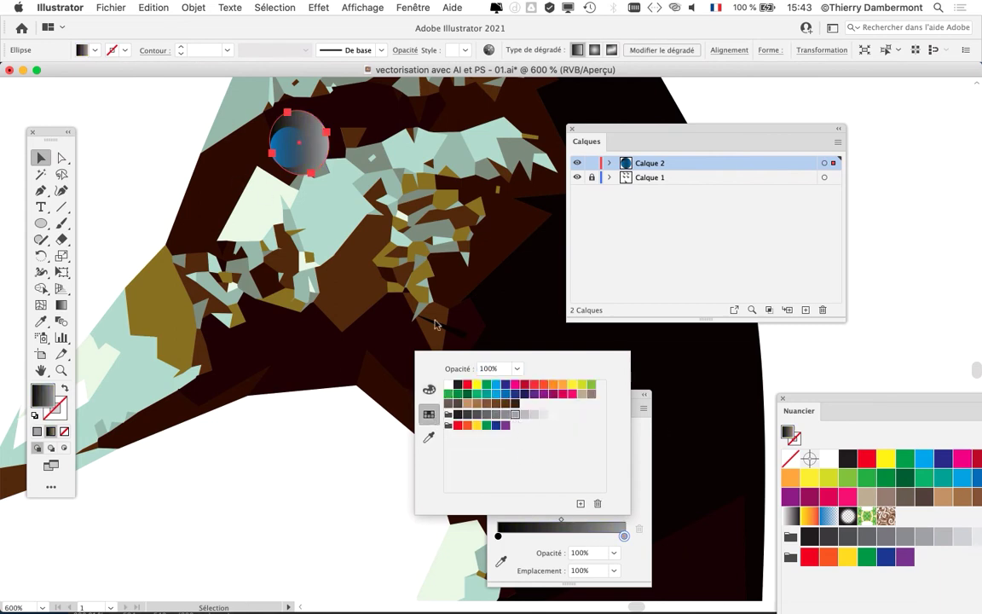
{"action": "left_click", "coordinate": [118, 157]}
Step: Set the end stop of the smaller pupil ellipse's gradient to 100% opacity and a dark grey swatch
{"action": "left_click", "coordinate": [280, 151]}
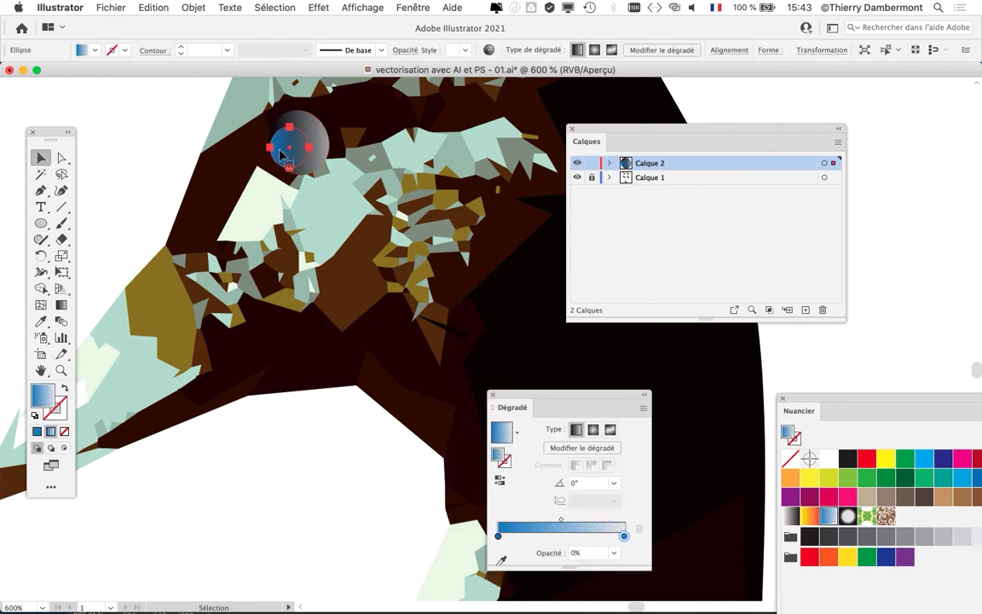
{"action": "left_click", "coordinate": [598, 552]}
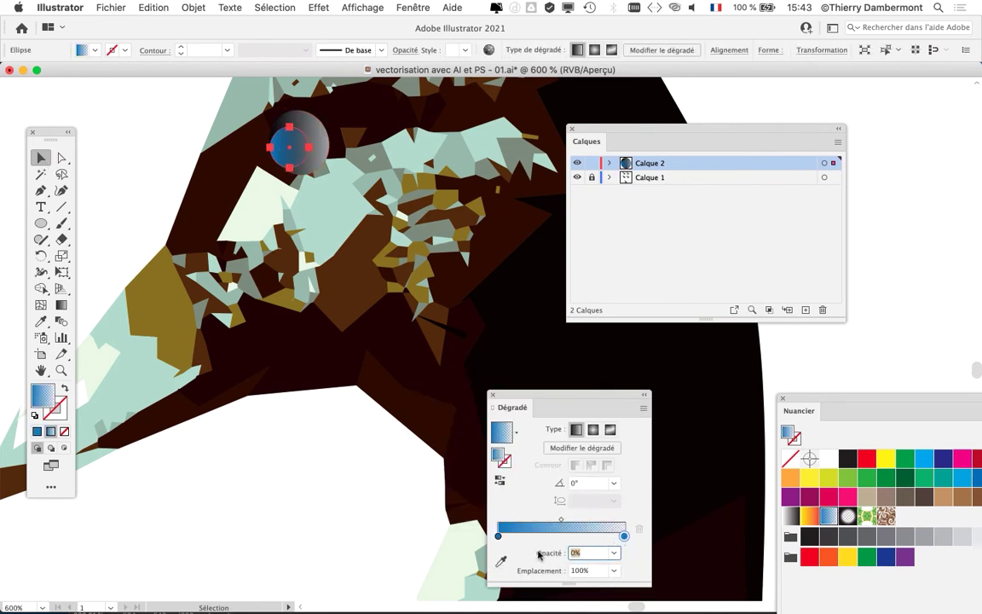
{"action": "type", "text": "100"}
{"action": "key", "text": "Tab"}
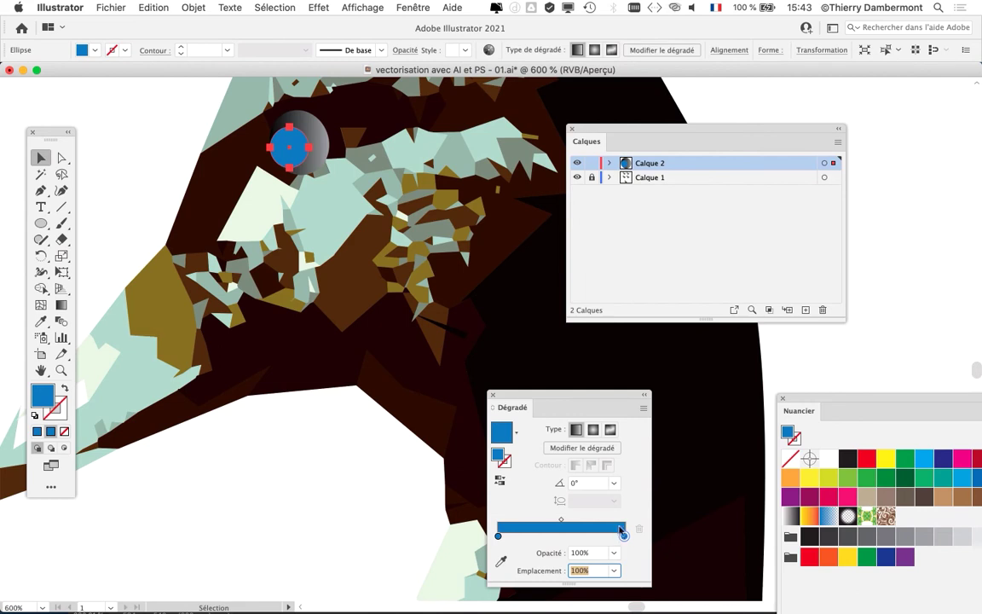
{"action": "double_click", "coordinate": [623, 532]}
{"action": "left_click", "coordinate": [467, 415]}
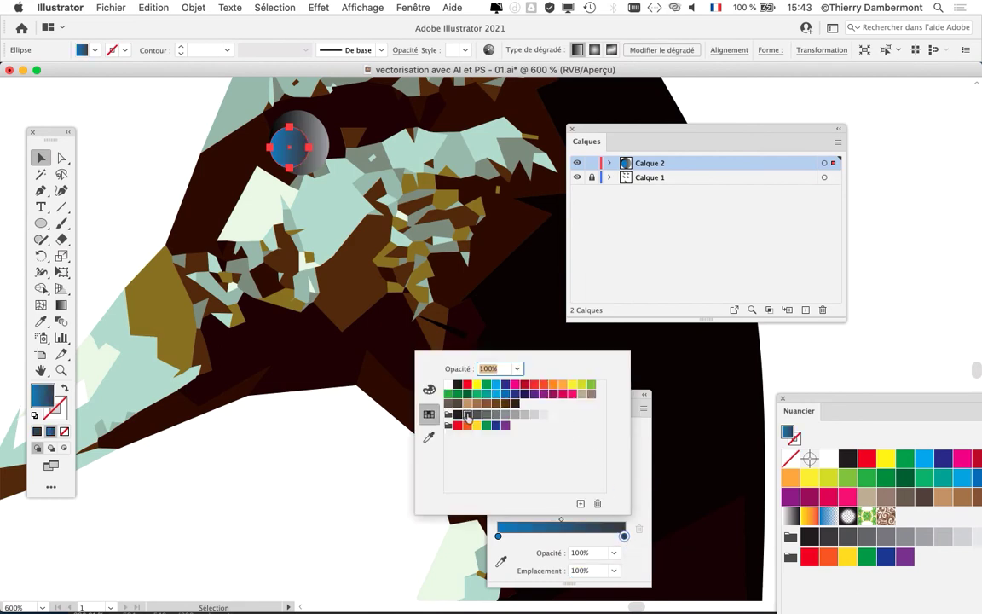
{"action": "key", "text": "Escape"}
{"action": "scroll", "coordinate": [350, 285], "scroll_direction": "down", "scroll_amount": 3}
{"action": "left_click", "coordinate": [526, 334]}
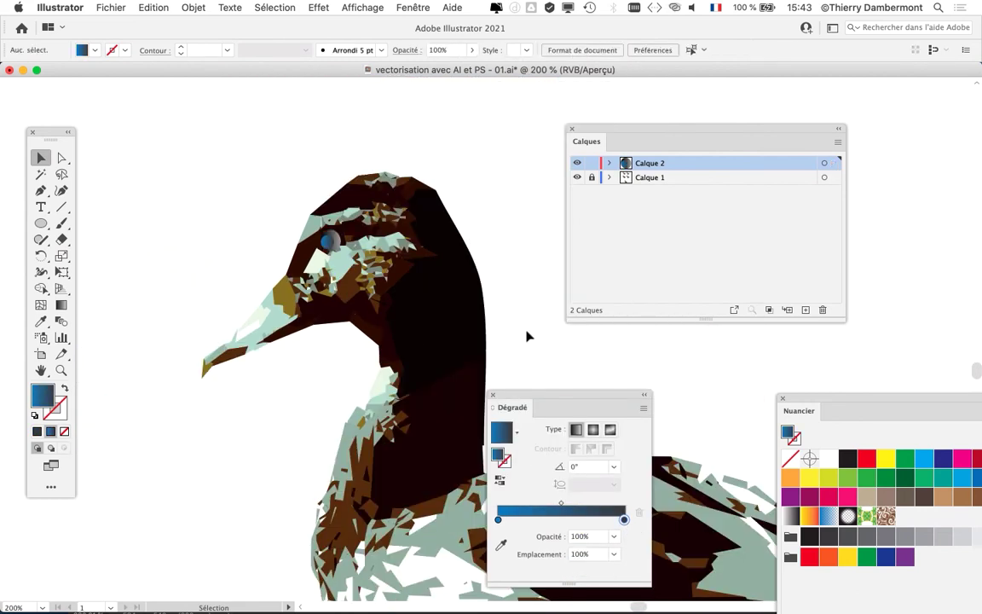
Step: Clear the floating layers and gradient windows away from the artwork and examine the whole duck illustration
{"action": "left_click_drag", "start_coordinate": [482, 292], "coordinate": [414, 198]}
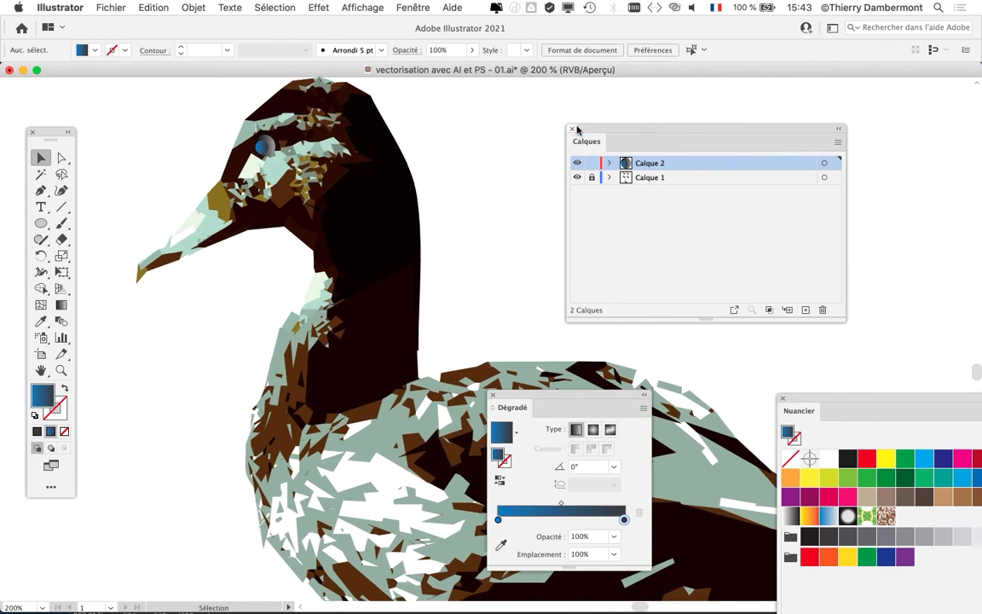
{"action": "left_click_drag", "start_coordinate": [576, 129], "coordinate": [762, 137]}
{"action": "left_click_drag", "start_coordinate": [546, 397], "coordinate": [116, 536]}
{"action": "scroll", "coordinate": [490, 362], "scroll_direction": "down", "scroll_amount": 3}
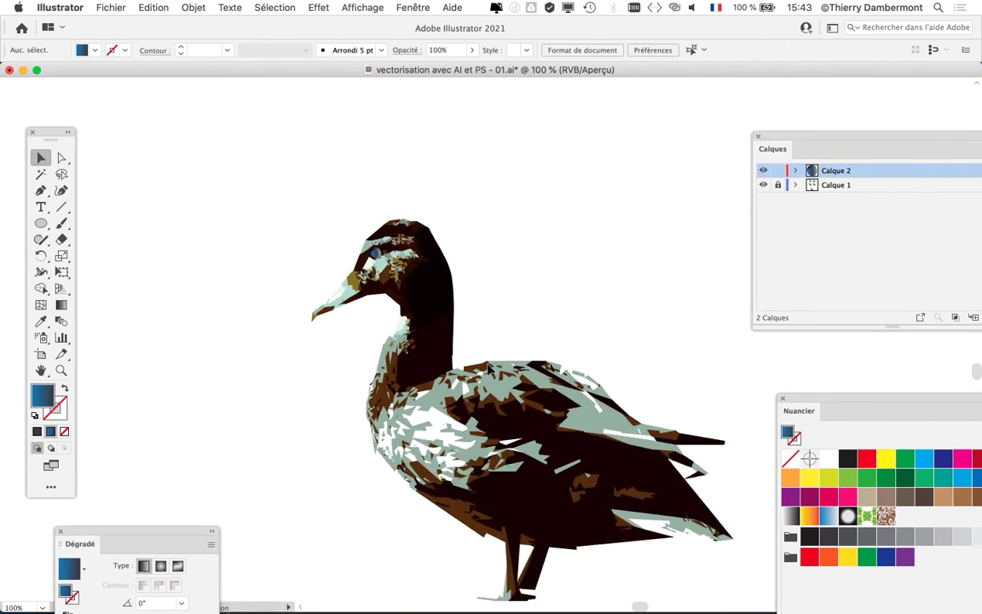
{"action": "scroll", "coordinate": [396, 297], "scroll_direction": "up", "scroll_amount": 1}
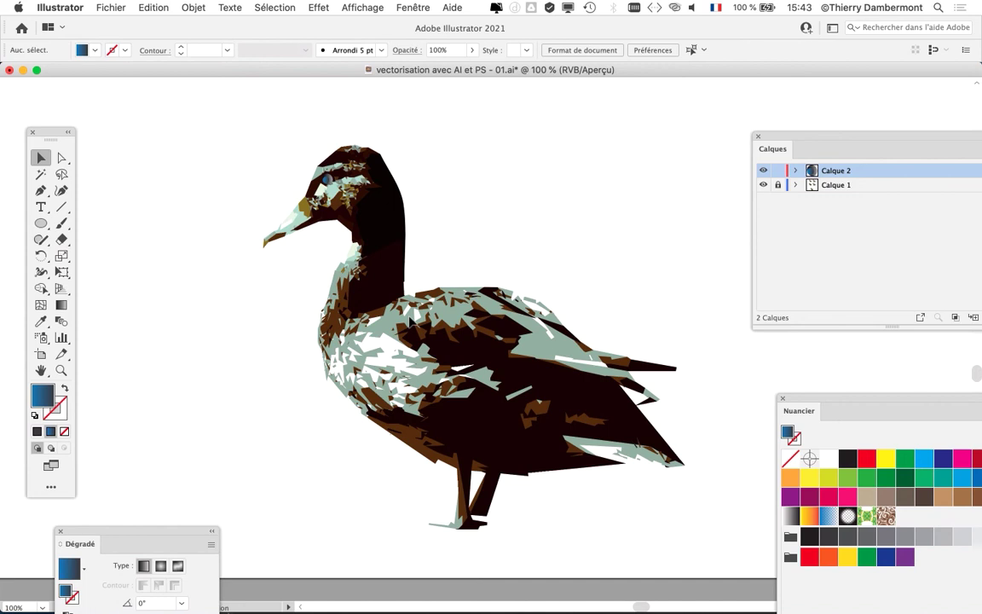
{"action": "scroll", "coordinate": [478, 364], "scroll_direction": "up", "scroll_amount": 2}
{"action": "scroll", "coordinate": [478, 364], "scroll_direction": "down", "scroll_amount": 2}
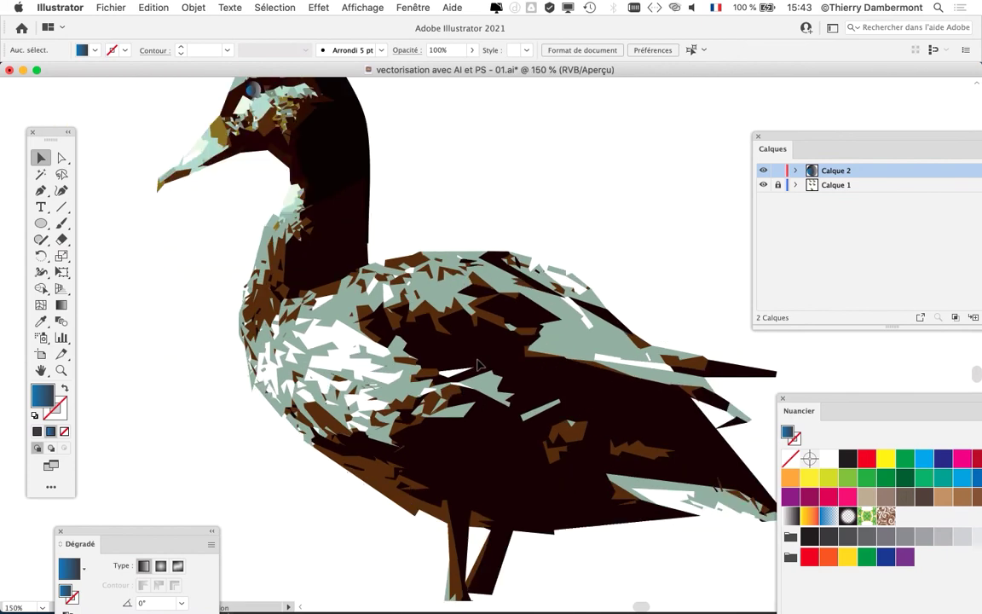
{"action": "key", "text": "super+minus"}
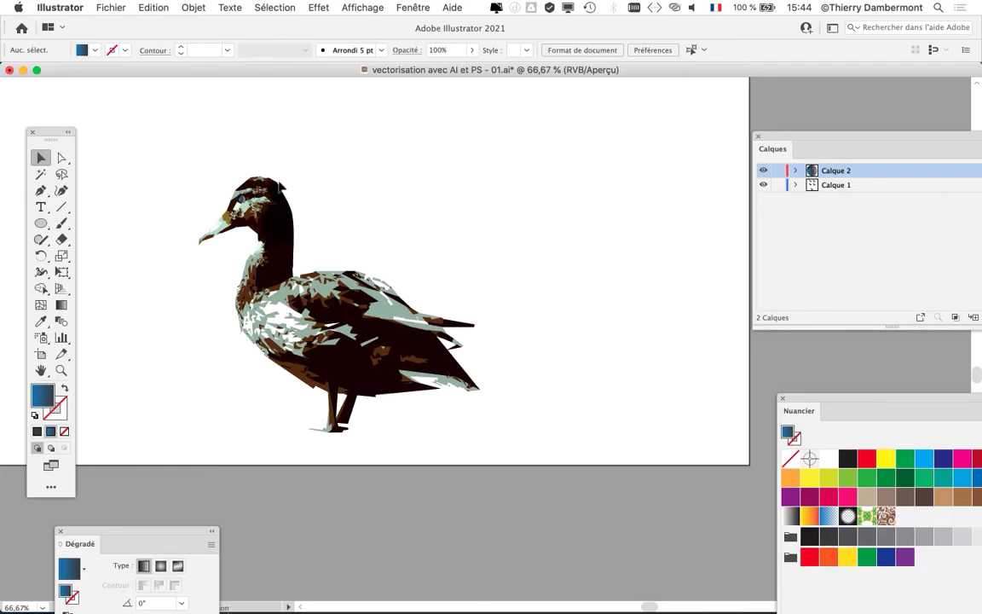
Step: Place a copy of the complete duck, eye included, to the right of the original on Calque 1, and lock Calque 2
{"action": "left_click_drag", "start_coordinate": [132, 140], "coordinate": [533, 470]}
{"action": "left_click_drag", "start_coordinate": [341, 316], "coordinate": [654, 315]}
{"action": "left_click_drag", "start_coordinate": [432, 214], "coordinate": [198, 218]}
{"action": "left_click_drag", "start_coordinate": [348, 316], "coordinate": [428, 317]}
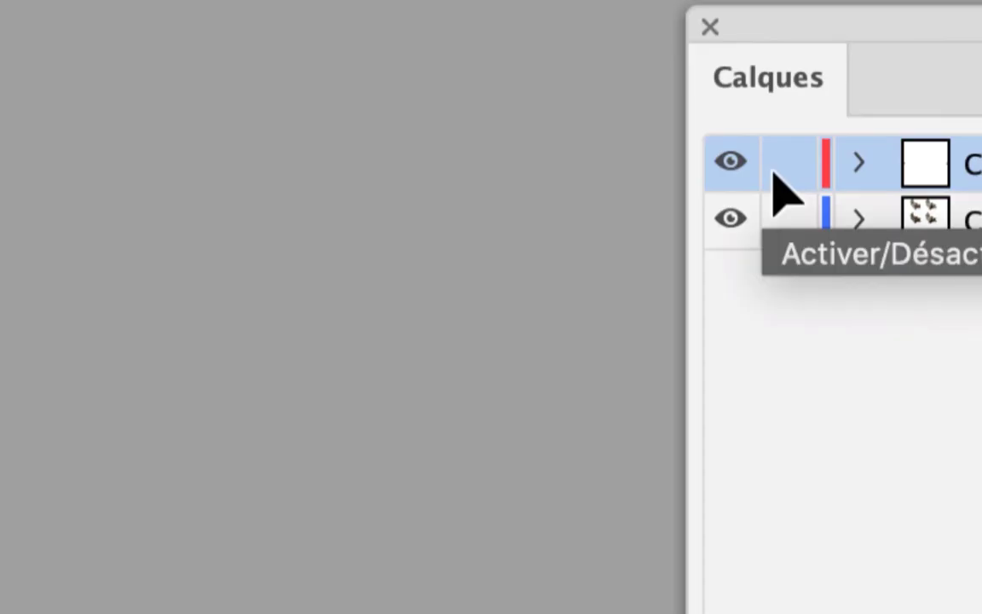
{"action": "left_click", "coordinate": [784, 164]}
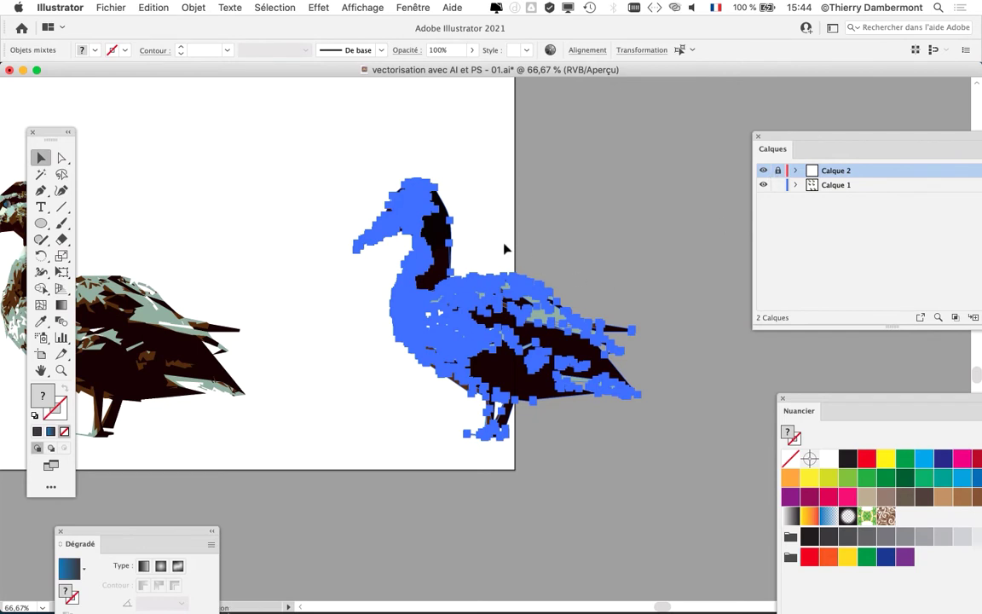
Step: Select individual head, neck and breast shapes of the copied duck to inspect its separate vector paths
{"action": "left_click", "coordinate": [523, 258]}
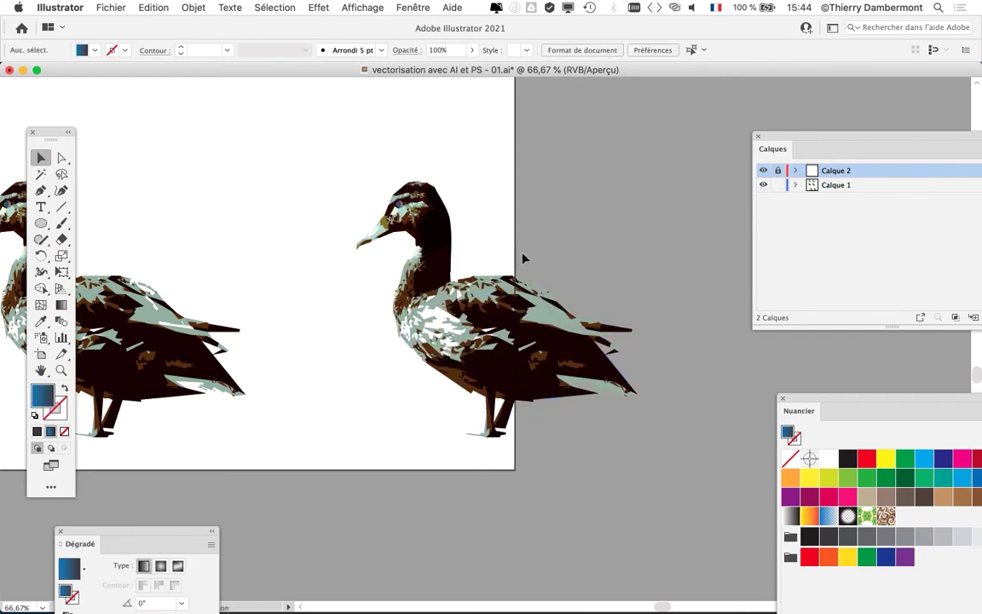
{"action": "left_click", "coordinate": [422, 232]}
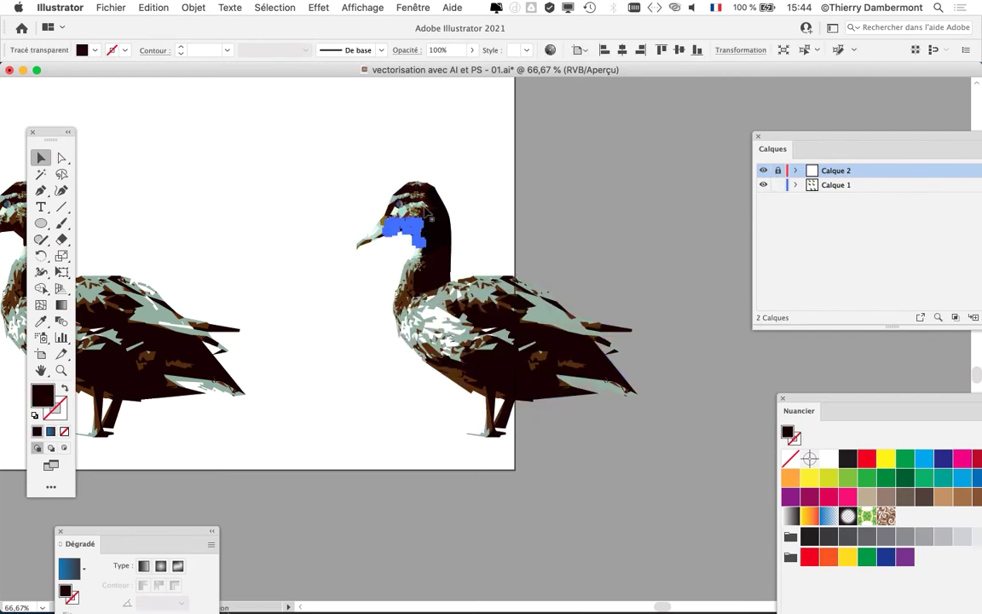
{"action": "left_click", "coordinate": [455, 186]}
{"action": "left_click", "coordinate": [440, 258]}
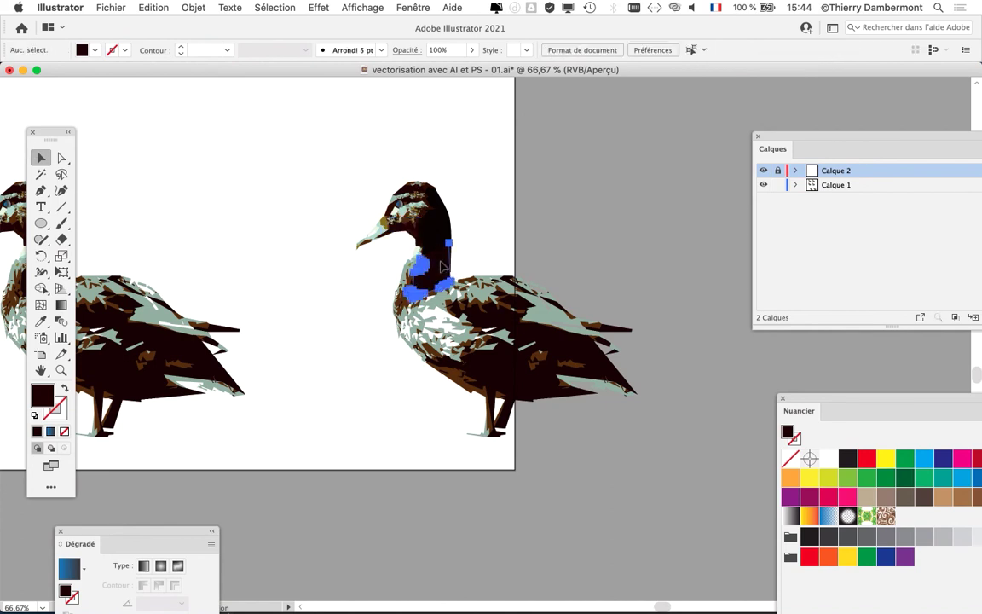
{"action": "left_click", "coordinate": [439, 243]}
{"action": "left_click", "coordinate": [419, 299]}
{"action": "scroll", "coordinate": [424, 291], "scroll_direction": "up", "scroll_amount": 2}
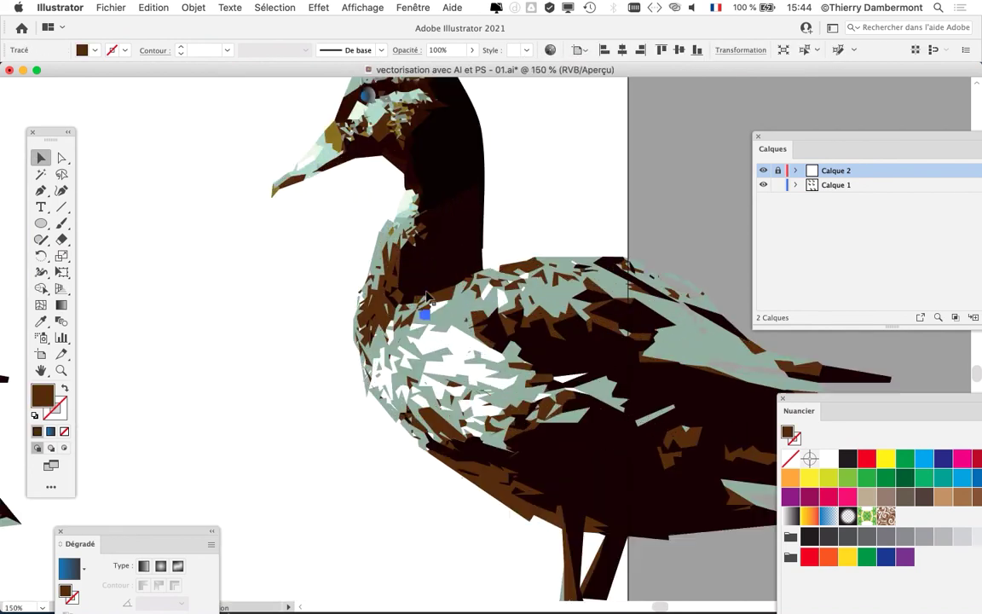
{"action": "left_click", "coordinate": [424, 286]}
{"action": "left_click", "coordinate": [376, 300]}
{"action": "scroll", "coordinate": [458, 240], "scroll_direction": "down", "scroll_amount": 1}
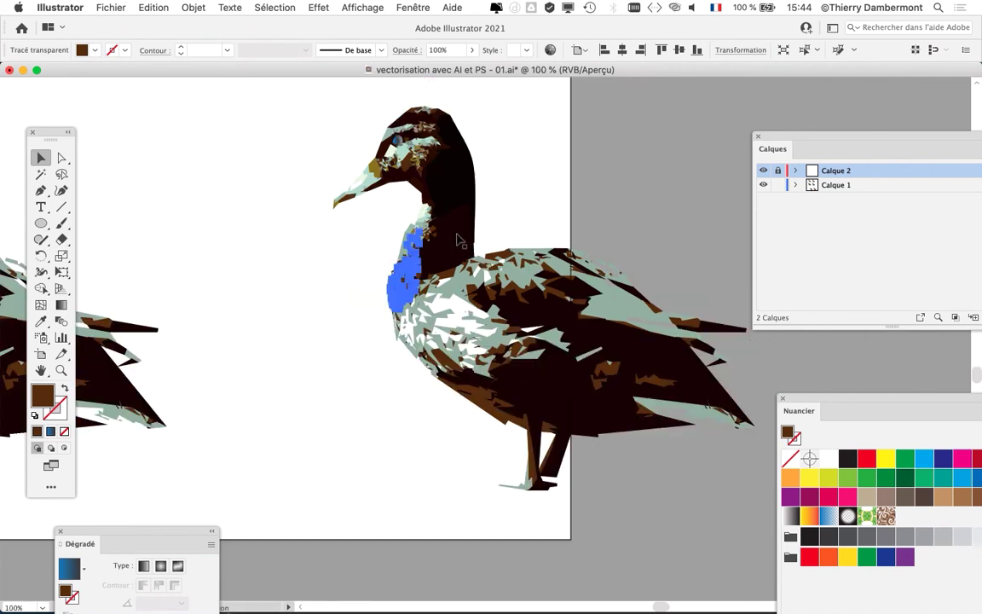
Step: Enlarge the artboard to about 558 × 705 mm so that it encloses the whole copied duck, and deselect everything
{"action": "scroll", "coordinate": [461, 247], "scroll_direction": "right", "scroll_amount": 5}
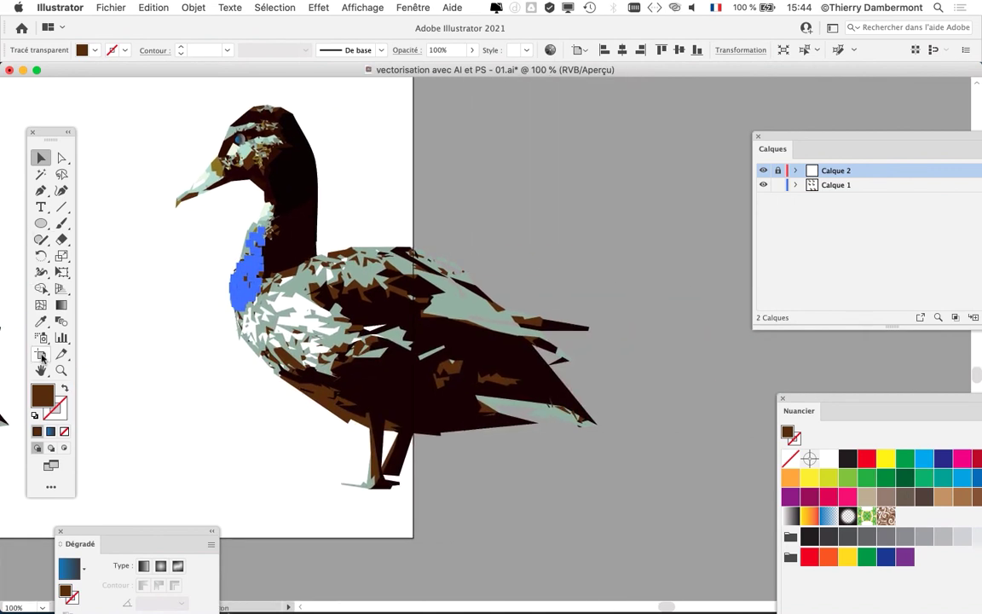
{"action": "left_click", "coordinate": [41, 354]}
{"action": "scroll", "coordinate": [411, 266], "scroll_direction": "down", "scroll_amount": 2}
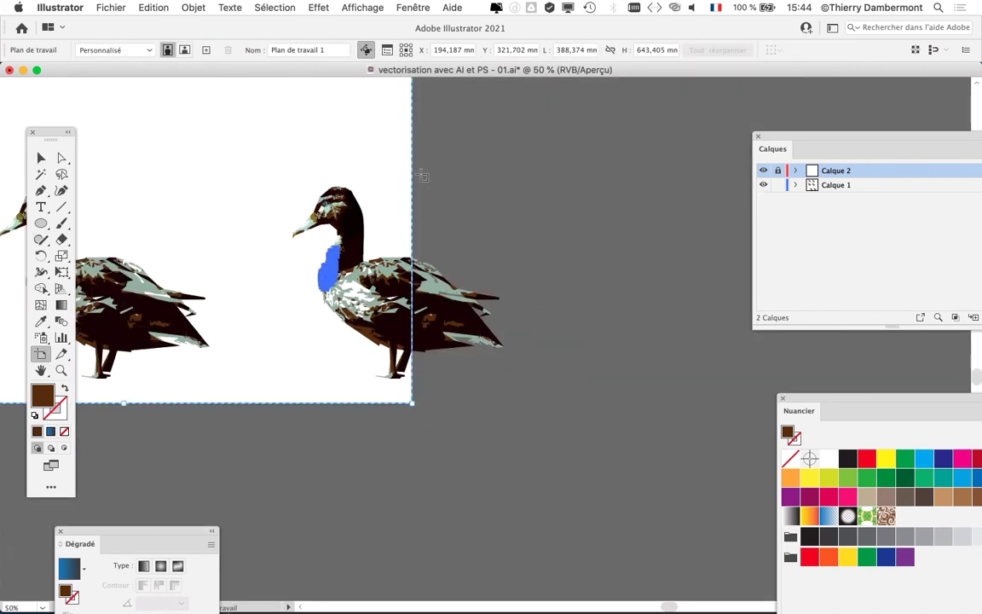
{"action": "left_click_drag", "start_coordinate": [412, 402], "coordinate": [665, 496]}
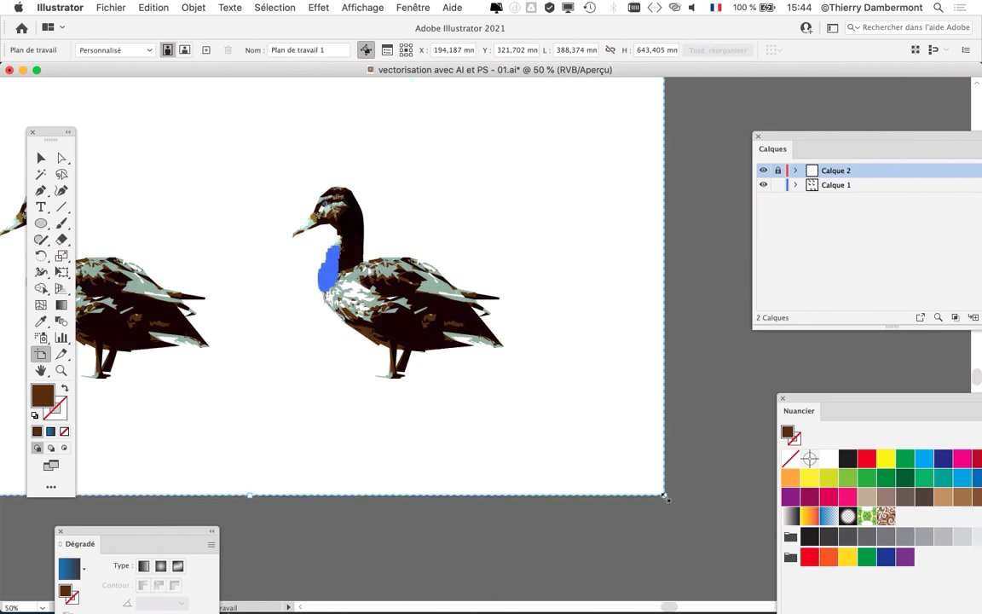
{"action": "scroll", "coordinate": [282, 230], "scroll_direction": "up", "scroll_amount": 2}
{"action": "scroll", "coordinate": [397, 231], "scroll_direction": "down", "scroll_amount": 2}
{"action": "scroll", "coordinate": [397, 231], "scroll_direction": "right", "scroll_amount": 2}
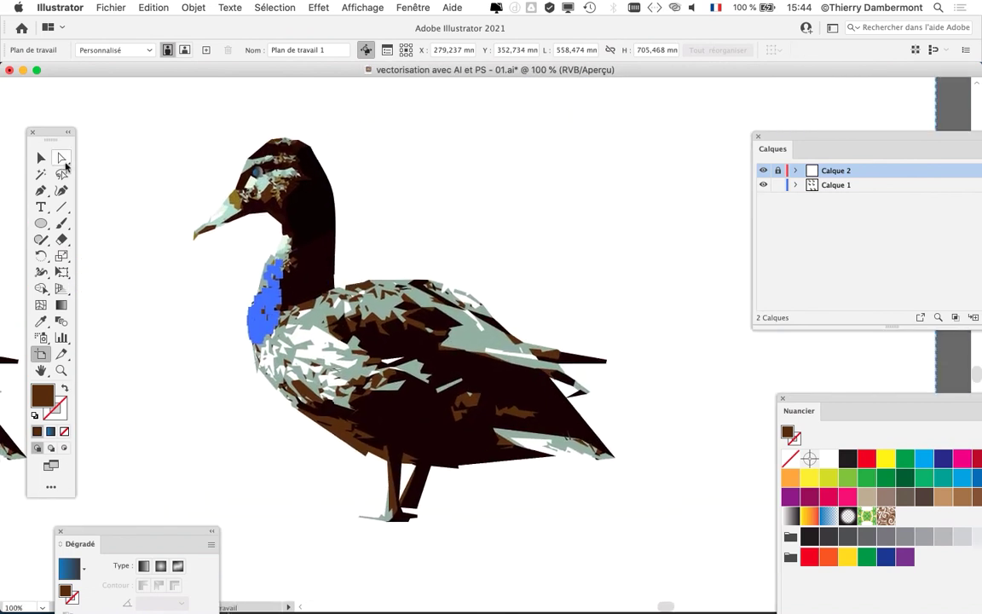
{"action": "left_click", "coordinate": [40, 157]}
{"action": "left_click", "coordinate": [143, 197]}
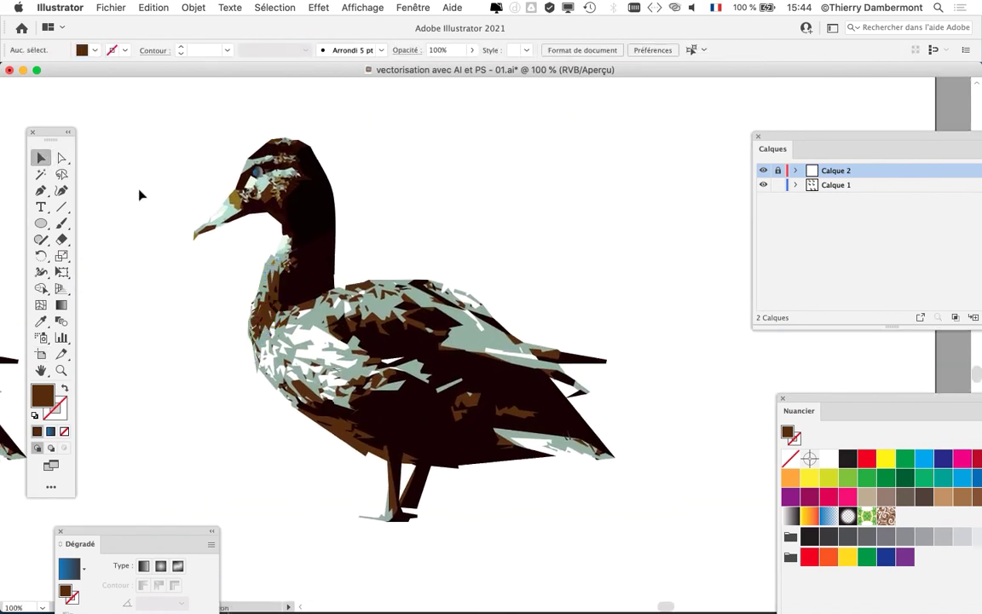
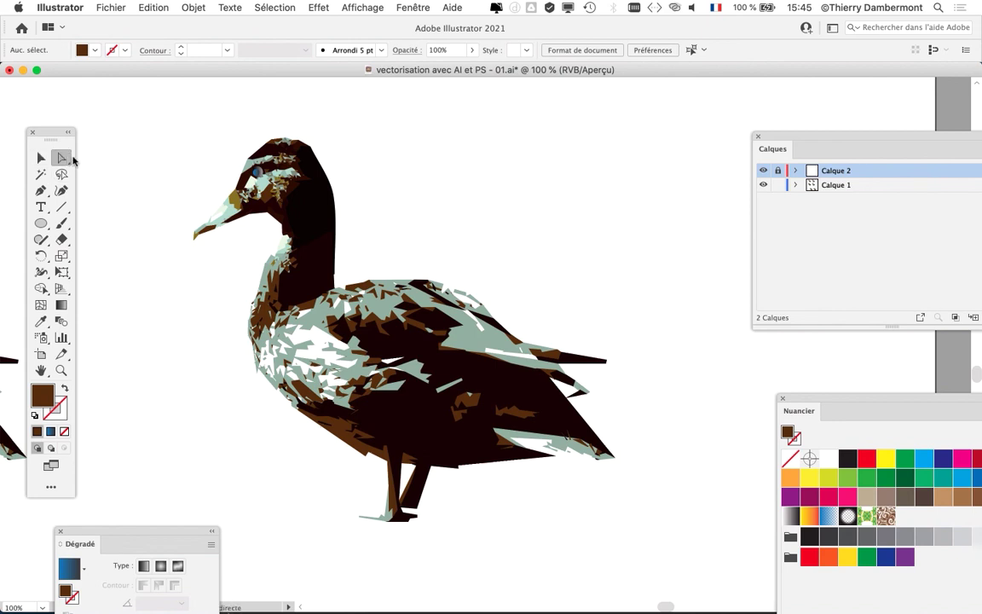
Step: Select all shapes of the copied duck and hide the selection edges
{"action": "left_click_drag", "start_coordinate": [168, 135], "coordinate": [706, 575]}
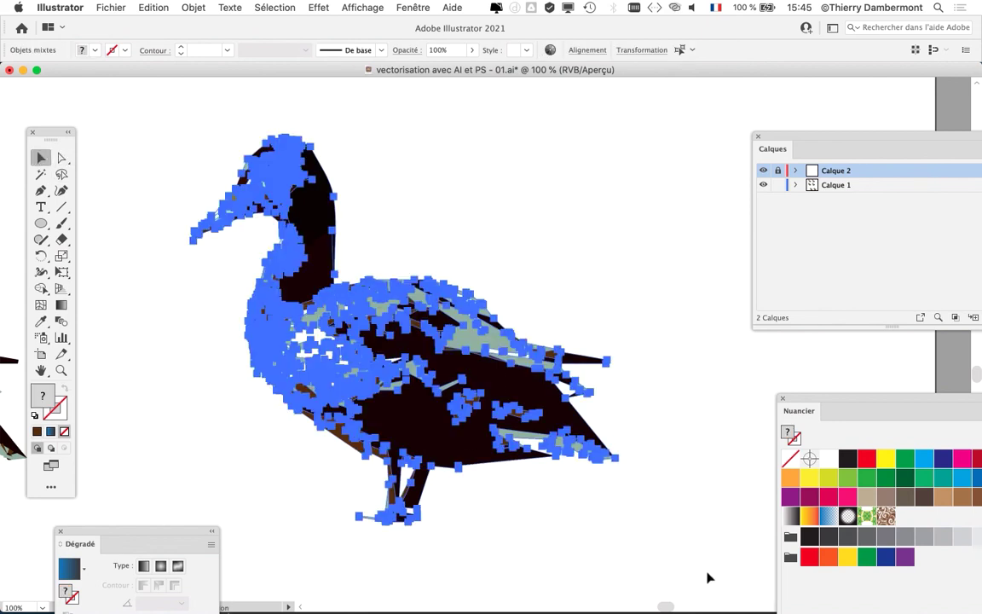
{"action": "left_click", "coordinate": [341, 8]}
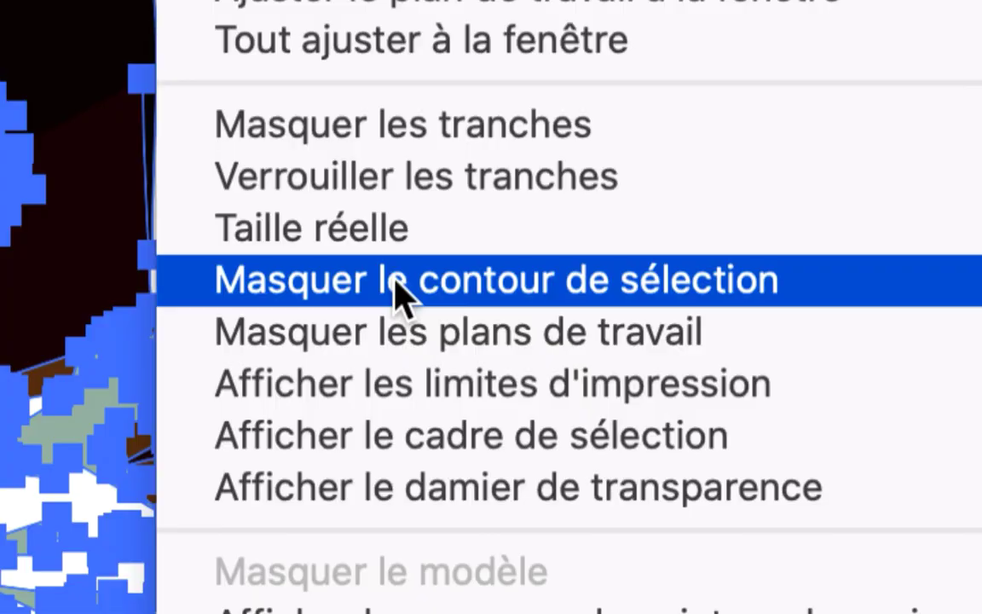
{"action": "left_click", "coordinate": [396, 281]}
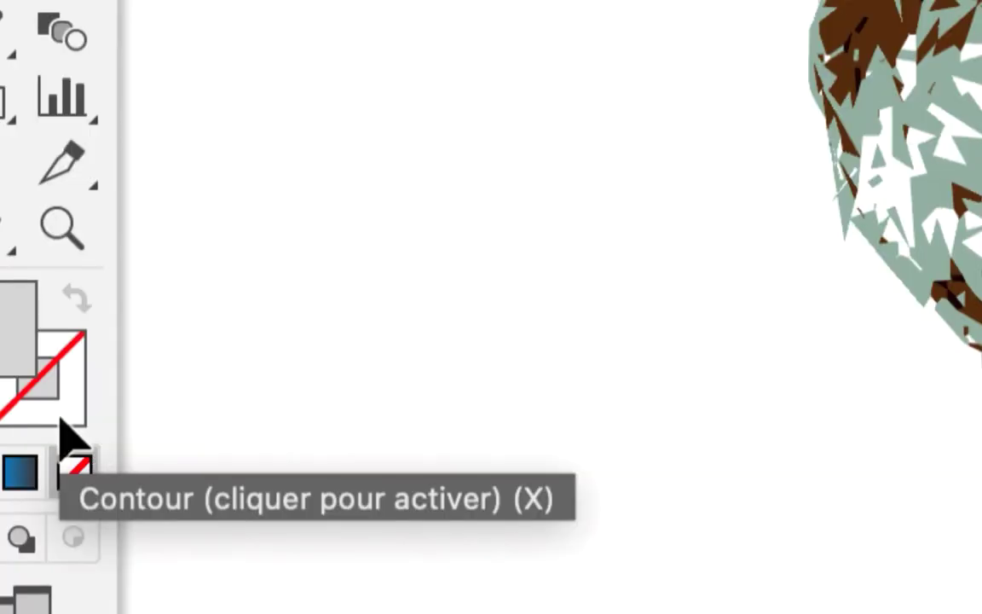
Step: Apply a white stroke to all the selected shapes of the copied duck
{"action": "left_click", "coordinate": [61, 421]}
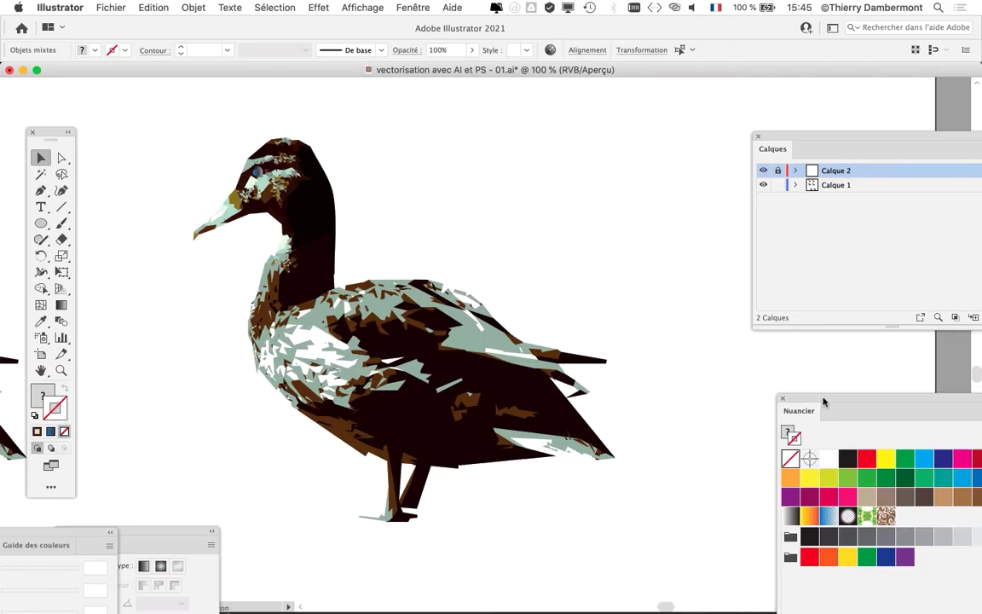
{"action": "left_click_drag", "start_coordinate": [822, 398], "coordinate": [579, 105]}
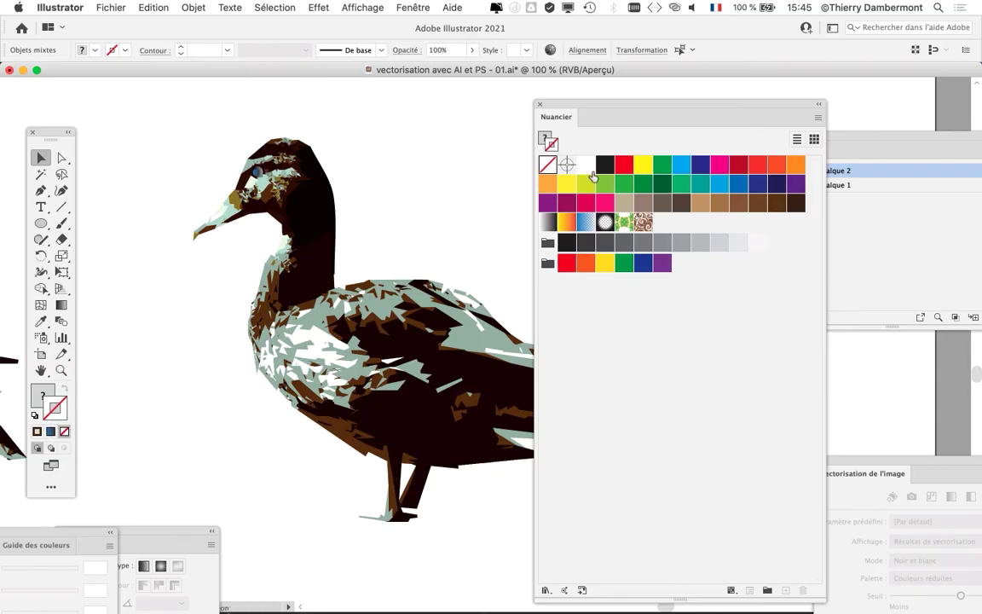
{"action": "left_click", "coordinate": [587, 165]}
{"action": "left_click_drag", "start_coordinate": [569, 106], "coordinate": [677, 115]}
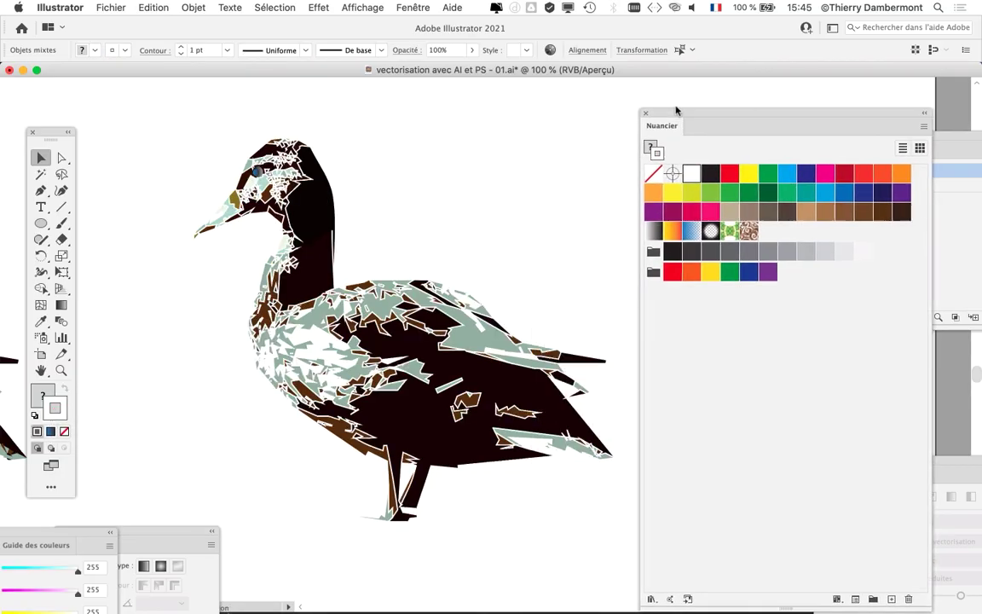
Step: Set the stroke weight of the copied duck's shapes to 0.5 pt, and deselect them
{"action": "key", "text": "super+plus"}
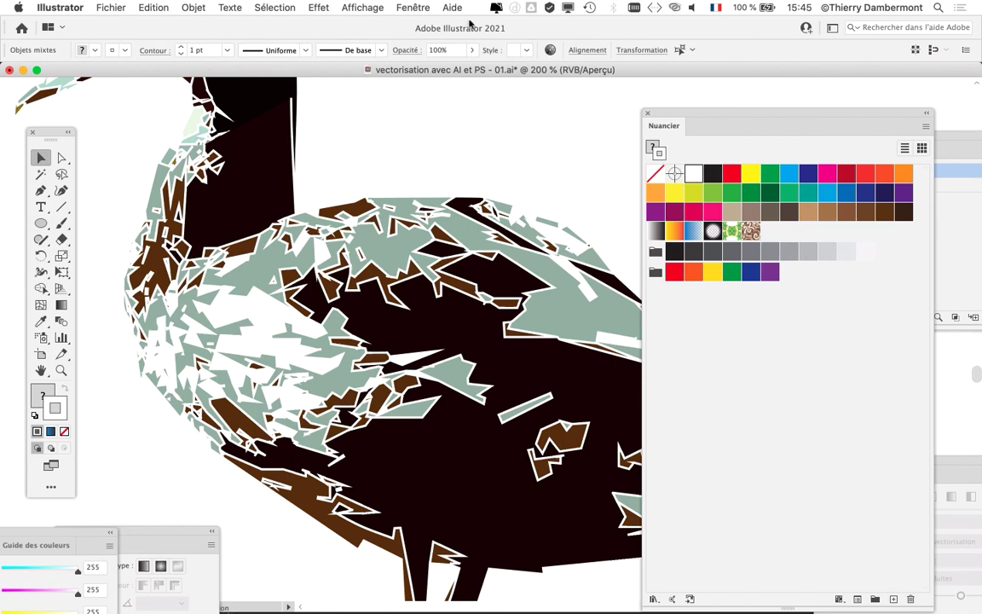
{"action": "left_click", "coordinate": [412, 7]}
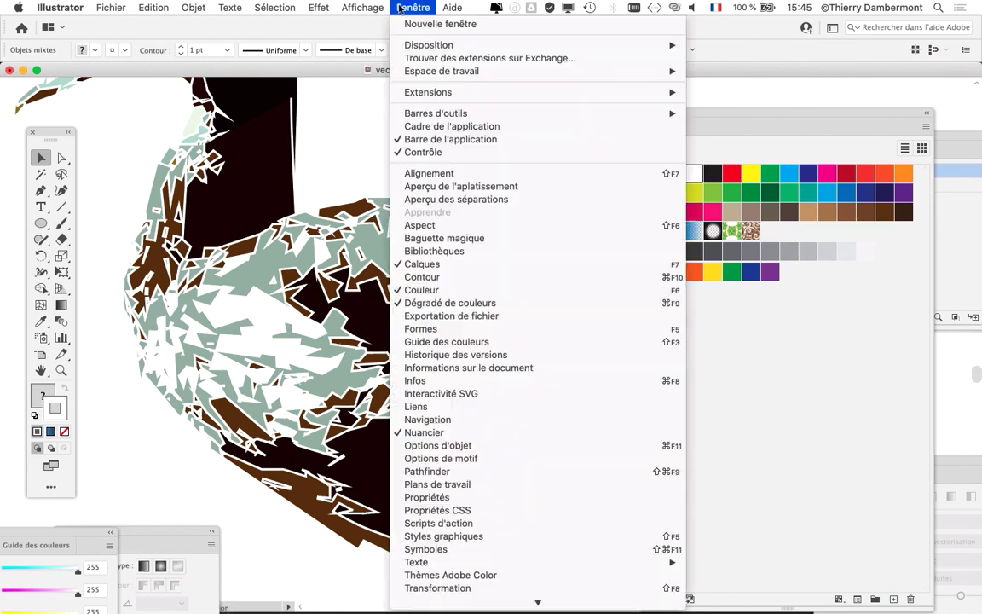
{"action": "left_click", "coordinate": [447, 277]}
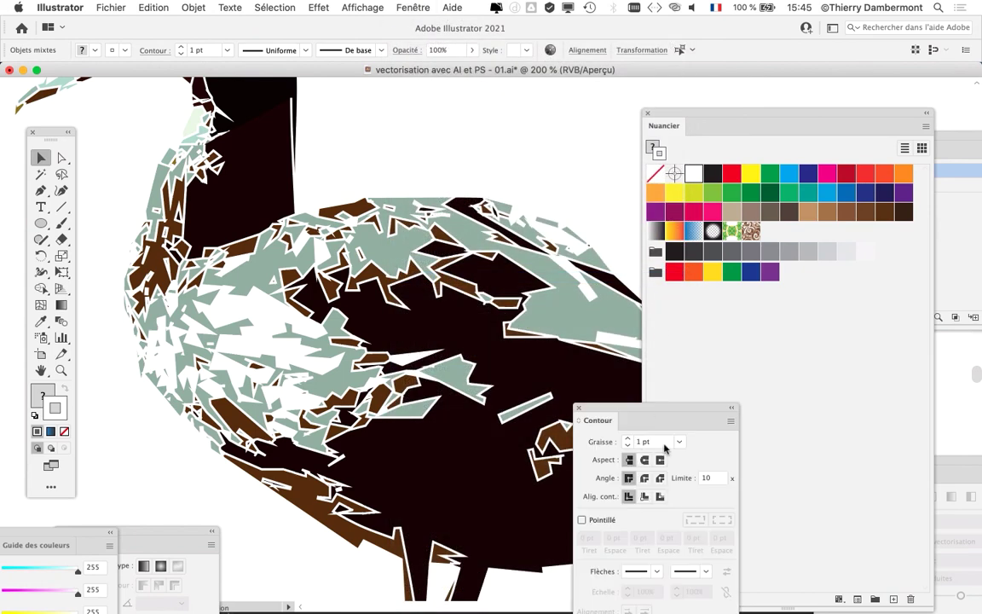
{"action": "left_click", "coordinate": [681, 444]}
{"action": "left_click", "coordinate": [686, 124]}
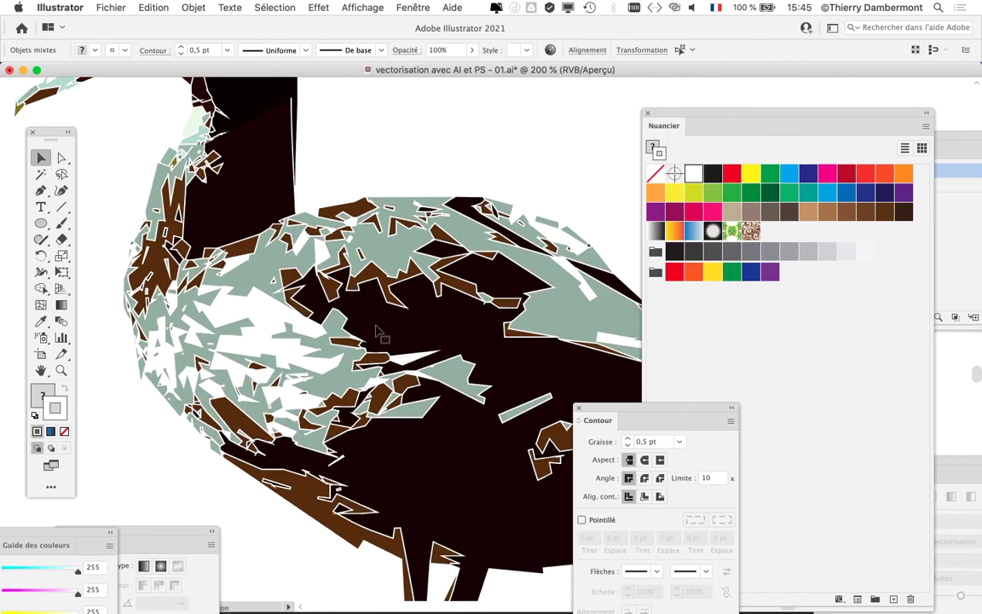
{"action": "scroll", "coordinate": [435, 408], "scroll_direction": "down", "scroll_amount": 1}
{"action": "scroll", "coordinate": [435, 407], "scroll_direction": "down", "scroll_amount": 1}
{"action": "left_click", "coordinate": [390, 230]}
{"action": "left_click_drag", "start_coordinate": [391, 230], "coordinate": [576, 248]}
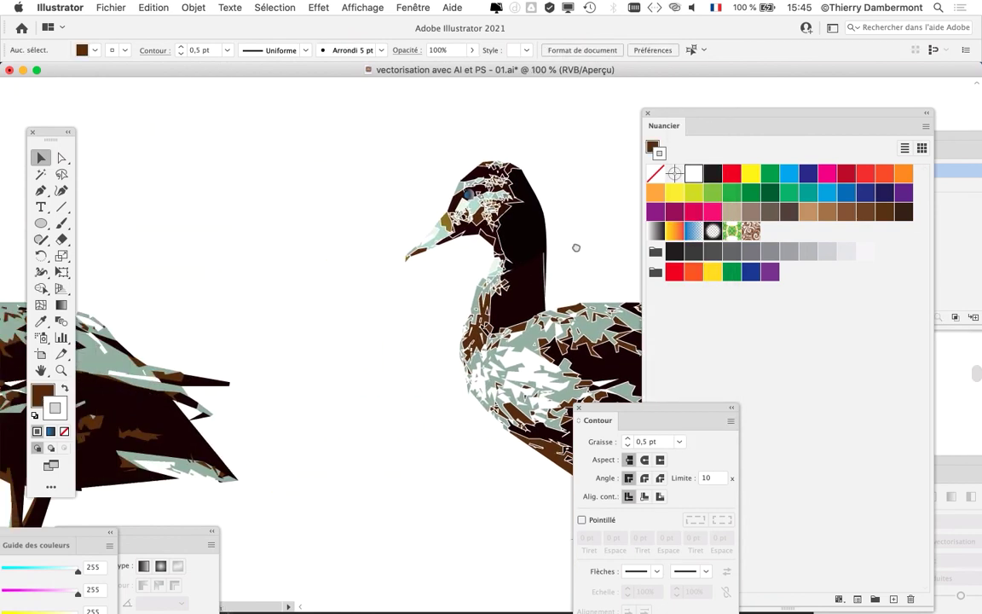
{"action": "scroll", "coordinate": [421, 306], "scroll_direction": "down", "scroll_amount": 1}
{"action": "key", "text": "a"}
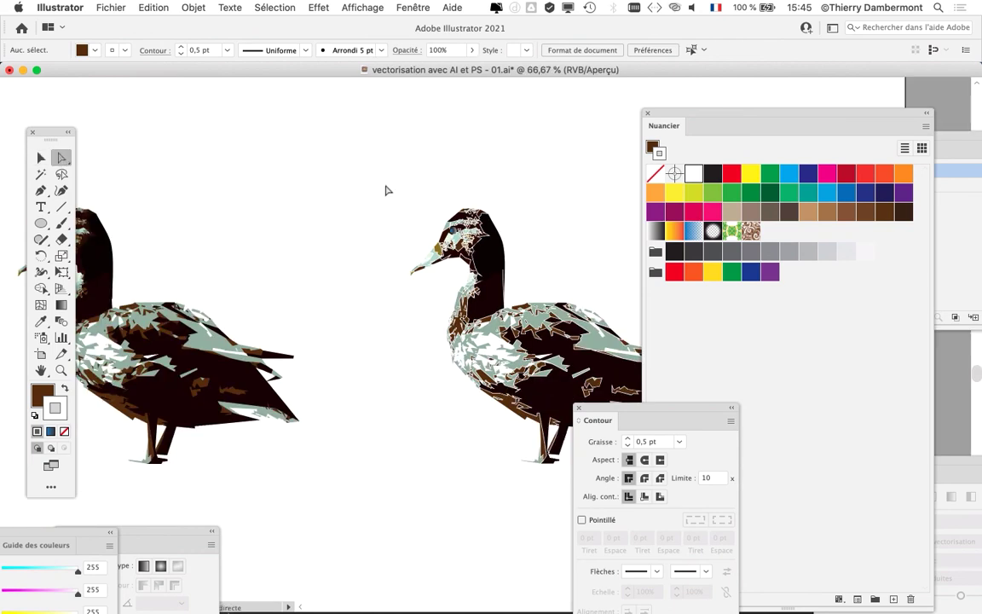
Step: Select the head and neck shapes of the white-outlined duck copy and delete them
{"action": "left_click_drag", "start_coordinate": [385, 189], "coordinate": [537, 296]}
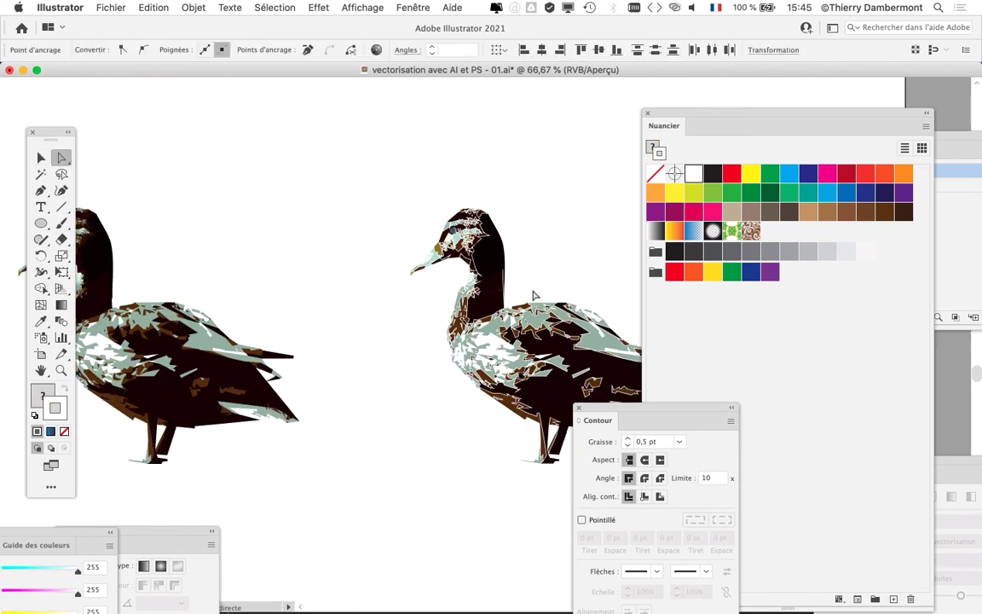
{"action": "key", "text": "Delete"}
Step: Copy the head and neck of the original duck, paste them, and position them on the body of the white-outlined copy
{"action": "left_click_drag", "start_coordinate": [241, 228], "coordinate": [403, 237]}
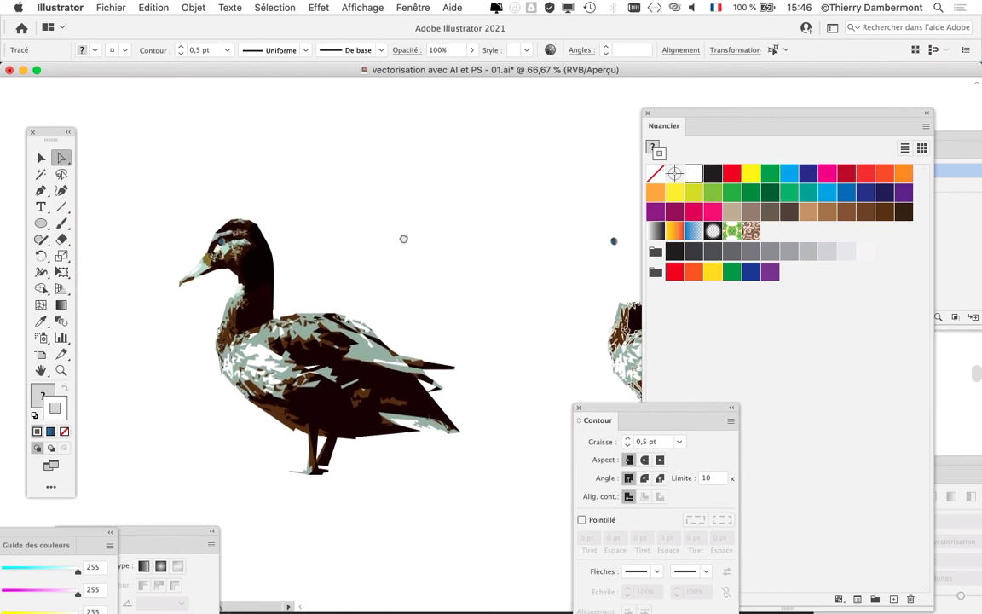
{"action": "left_click_drag", "start_coordinate": [166, 202], "coordinate": [283, 316]}
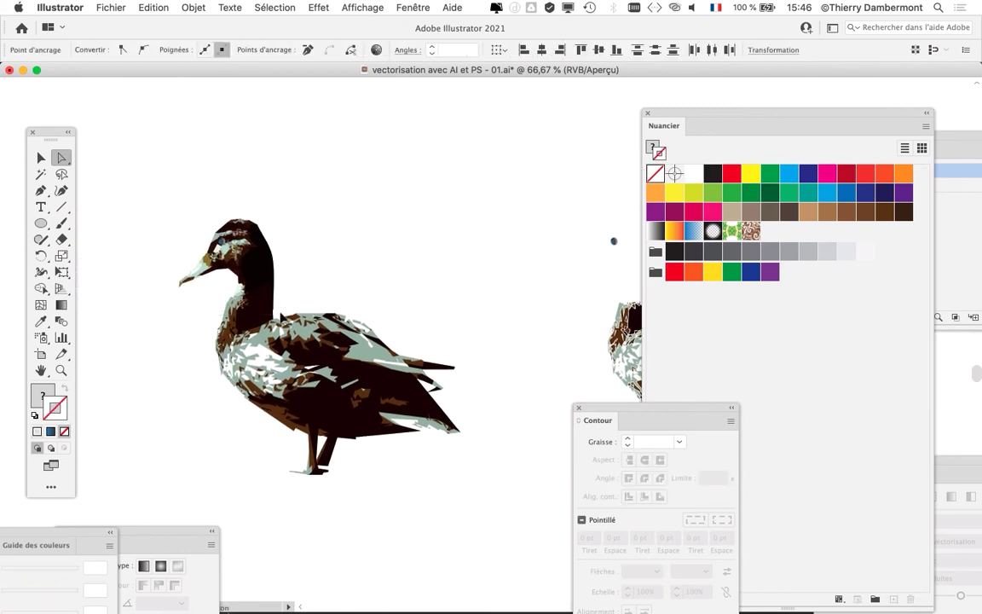
{"action": "key", "text": "super+c"}
{"action": "key", "text": "super+v"}
{"action": "left_click_drag", "start_coordinate": [414, 284], "coordinate": [61, 283]}
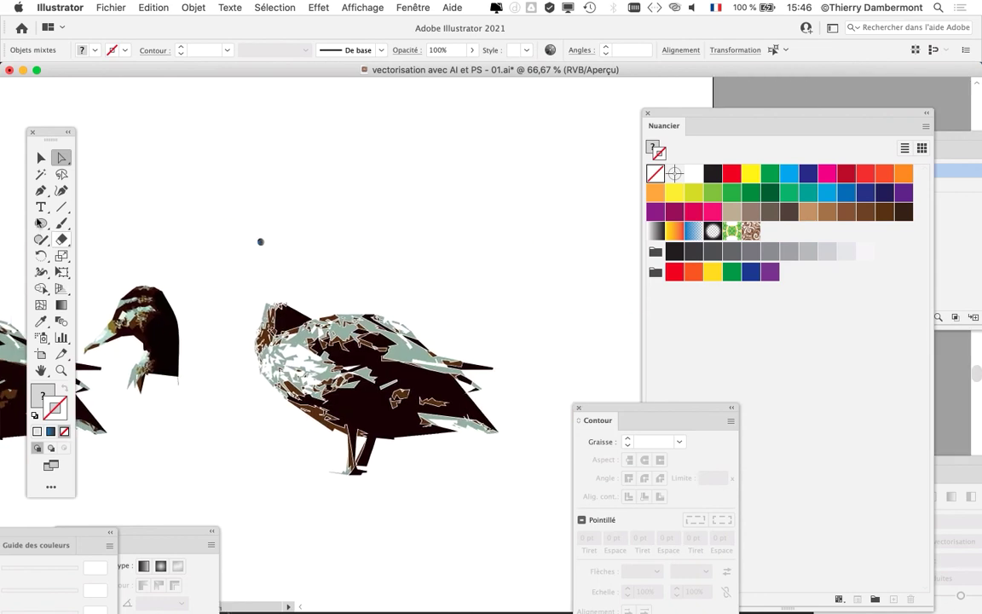
{"action": "left_click", "coordinate": [41, 160]}
{"action": "left_click_drag", "start_coordinate": [160, 333], "coordinate": [292, 277]}
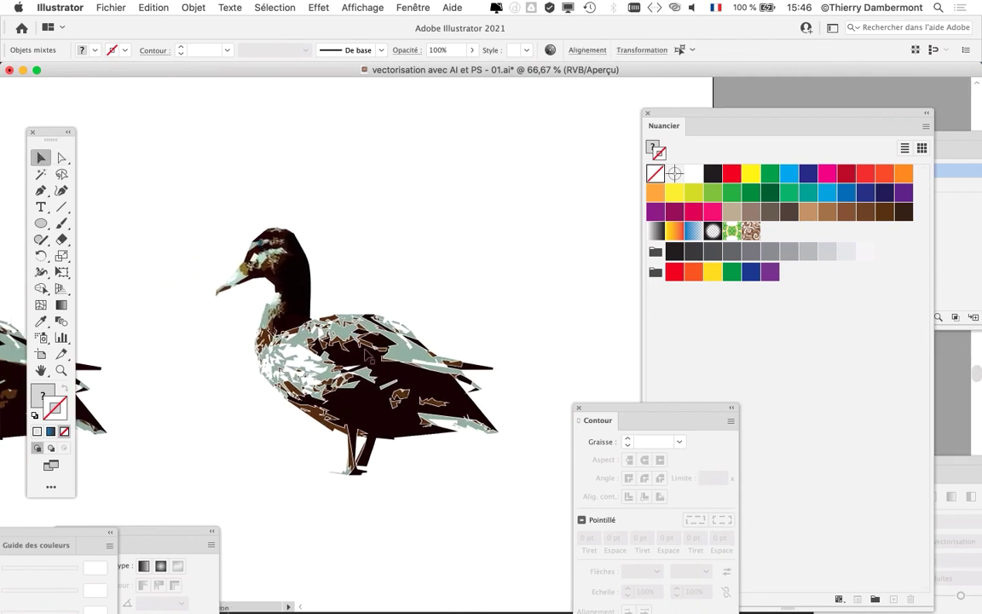
Step: Move the floating stroke and swatch palettes aside so they no longer cover the white-outlined duck
{"action": "scroll", "coordinate": [309, 326], "scroll_direction": "up", "scroll_amount": 2}
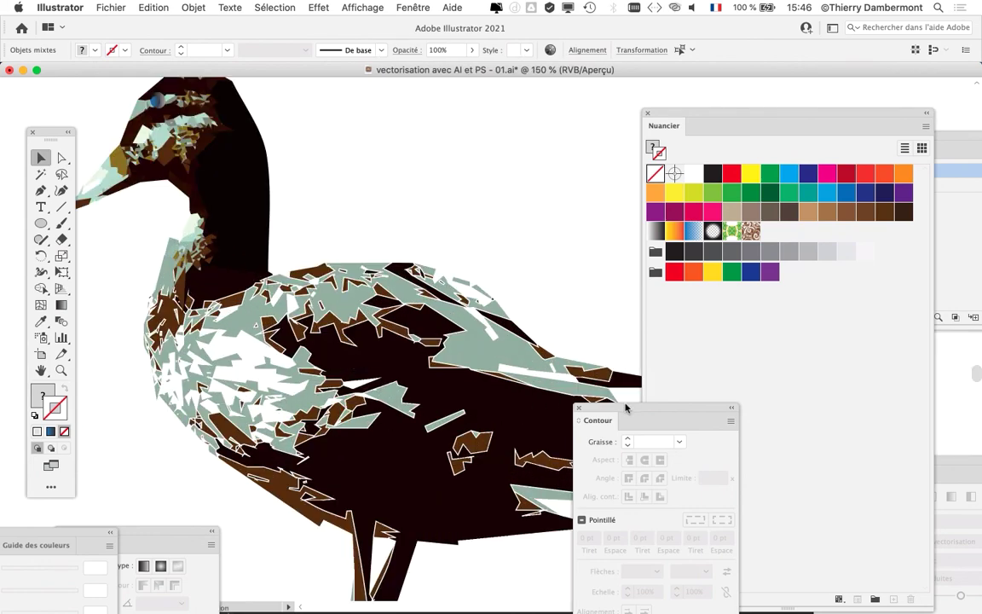
{"action": "left_click_drag", "start_coordinate": [625, 409], "coordinate": [518, 590]}
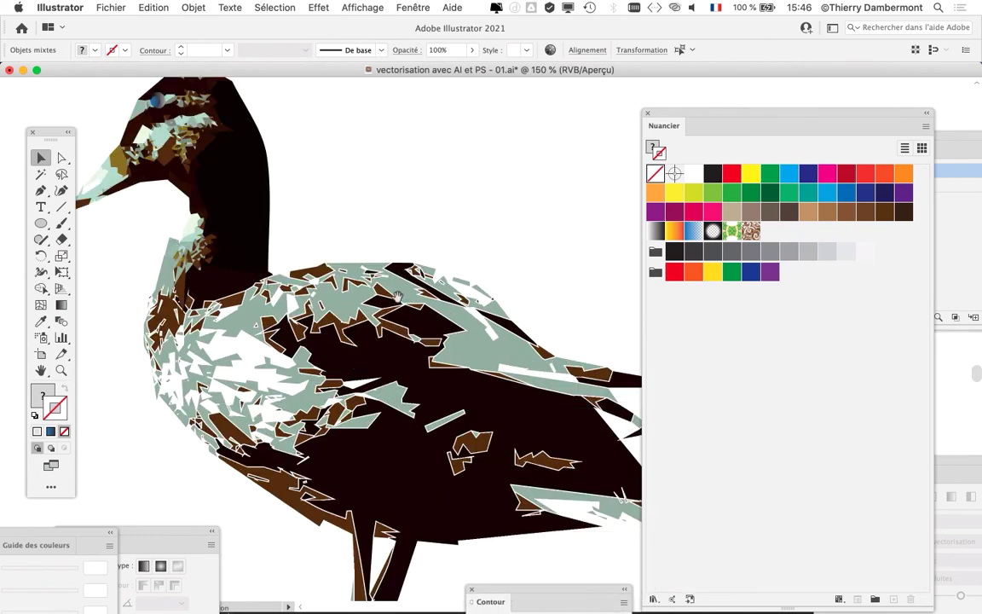
{"action": "left_click_drag", "start_coordinate": [397, 305], "coordinate": [463, 340]}
{"action": "left_click_drag", "start_coordinate": [654, 112], "coordinate": [741, 134]}
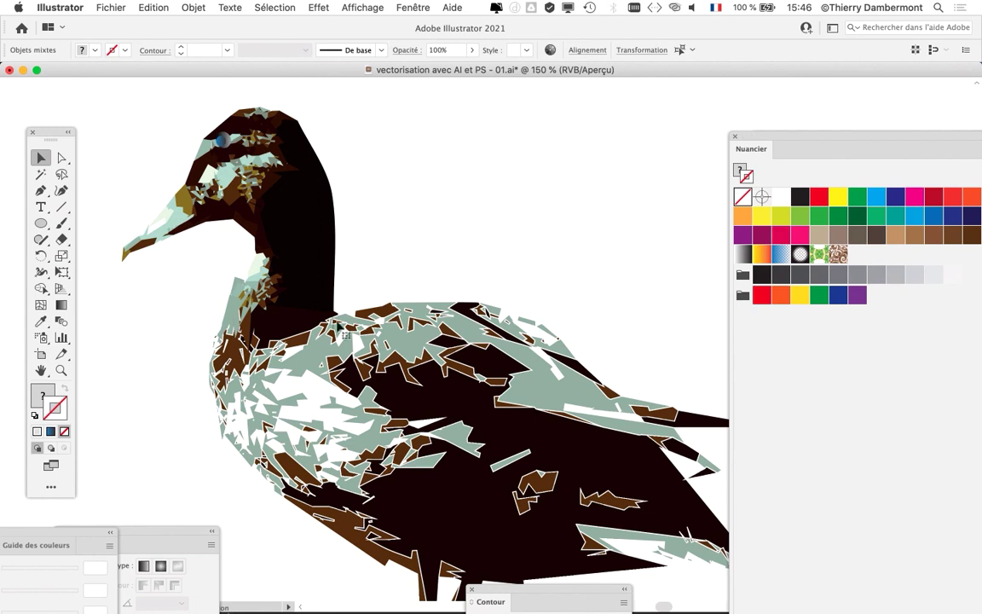
{"action": "key", "text": "super+minus"}
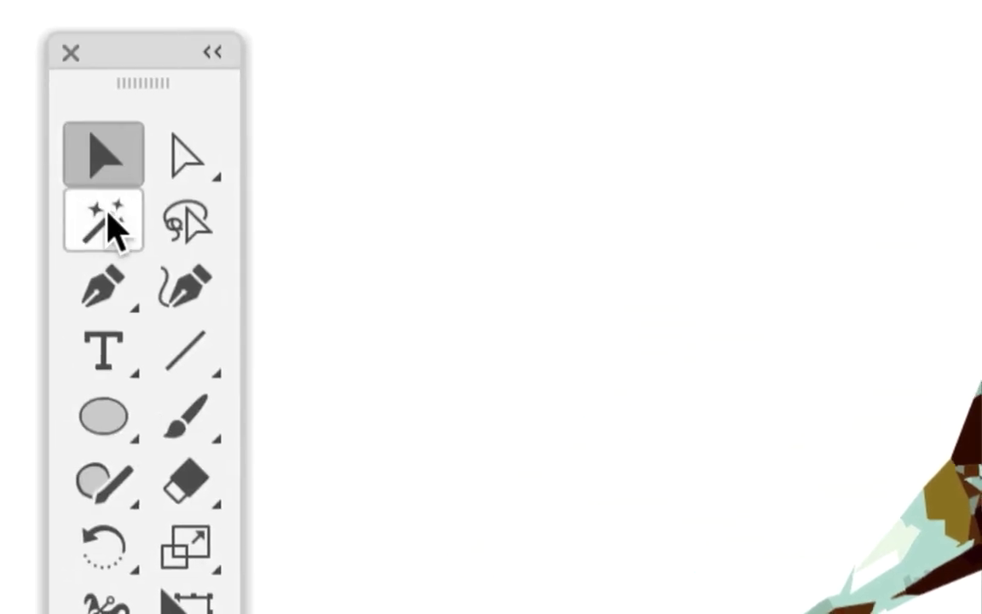
Step: Show the selection edges again with the thin dark sliver at the base of the neck selected
{"action": "left_click", "coordinate": [119, 199]}
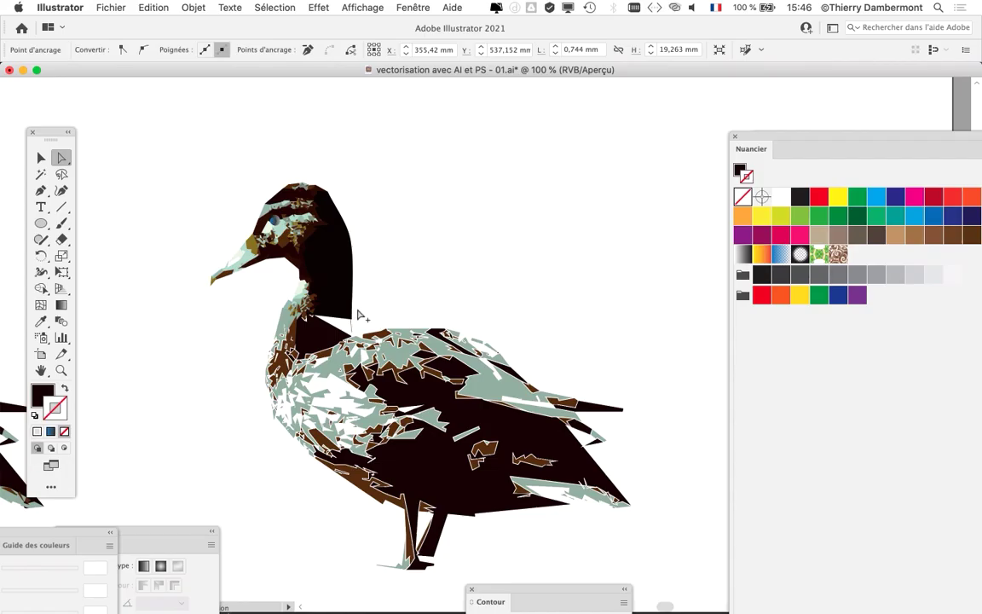
{"action": "left_click", "coordinate": [362, 7]}
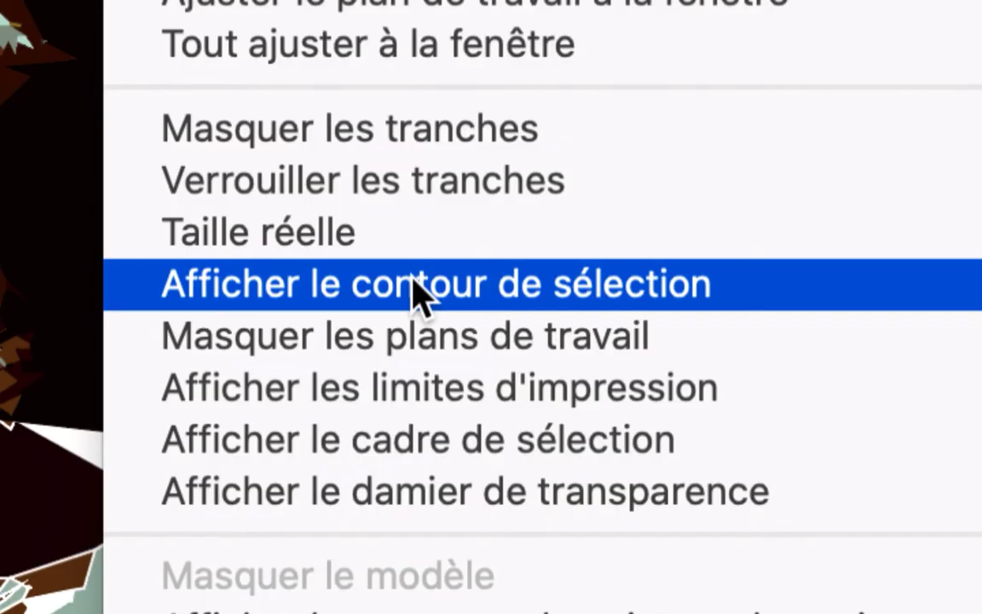
{"action": "left_click", "coordinate": [413, 288]}
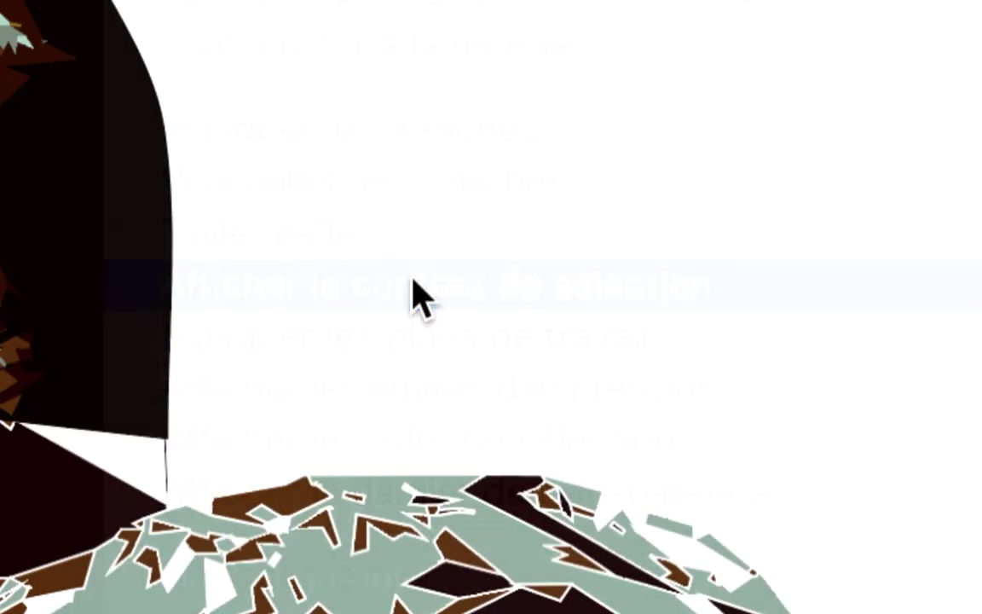
Step: Bend the rear edge of the thin dark sliver at the neck base outward by its lower direction handle
{"action": "scroll", "coordinate": [330, 335], "scroll_direction": "up", "scroll_amount": 2}
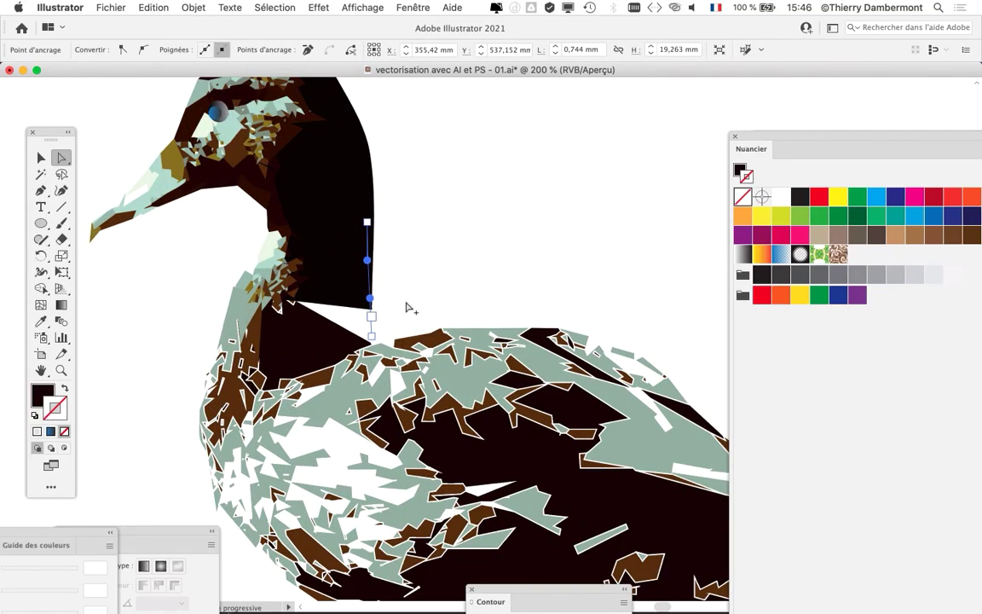
{"action": "left_click", "coordinate": [399, 299]}
{"action": "left_click", "coordinate": [373, 311]}
{"action": "scroll", "coordinate": [401, 291], "scroll_direction": "up", "scroll_amount": 2}
{"action": "left_click_drag", "start_coordinate": [341, 314], "coordinate": [405, 318]}
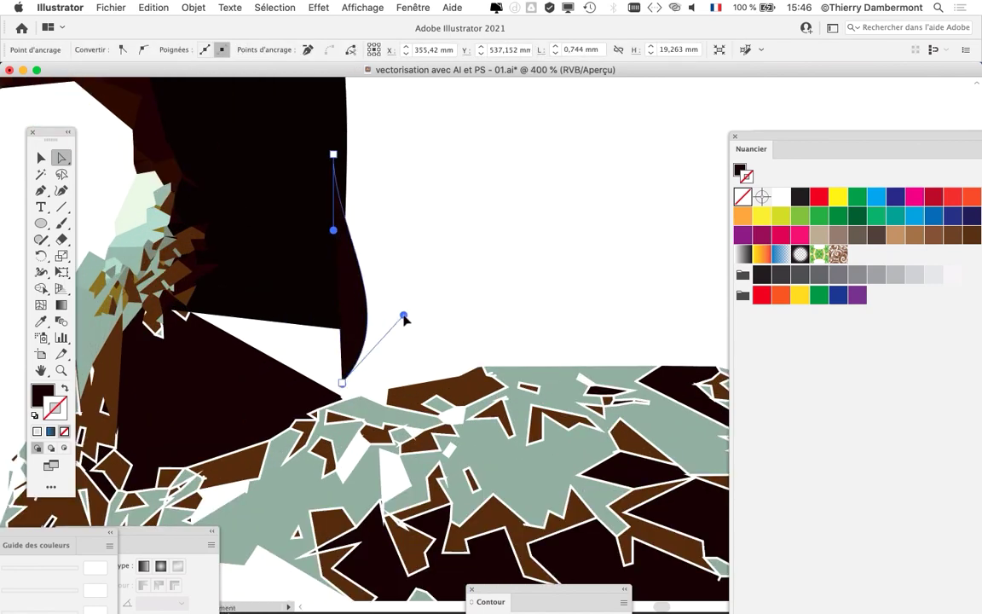
Step: Move the dark sliver away from the neck, and extend the black neck shape's rear corner down to the body with a rounded curve
{"action": "left_click", "coordinate": [342, 330]}
{"action": "left_click_drag", "start_coordinate": [342, 330], "coordinate": [495, 278]}
{"action": "left_click_drag", "start_coordinate": [342, 330], "coordinate": [345, 405]}
{"action": "left_click_drag", "start_coordinate": [341, 298], "coordinate": [528, 433]}
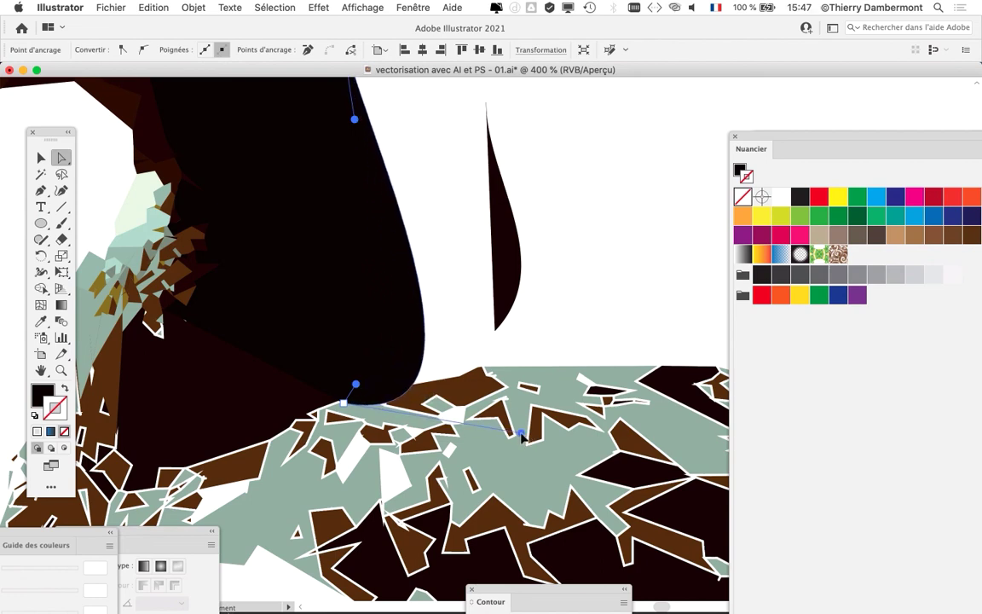
Step: Delete the detached dark sliver behind the neck
{"action": "left_click", "coordinate": [510, 257]}
{"action": "key", "text": "Delete"}
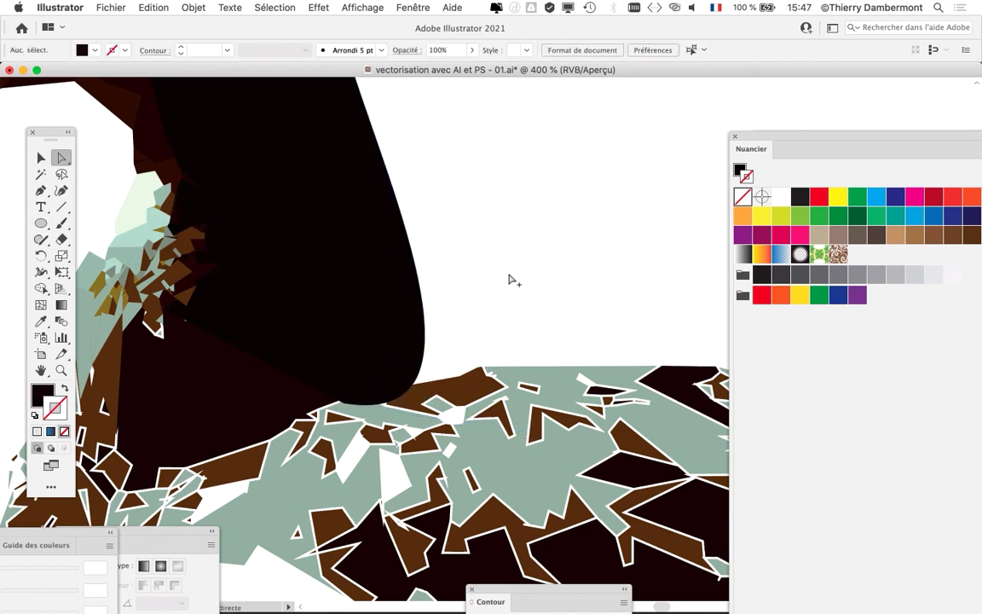
{"action": "key", "text": "super+minus"}
{"action": "key", "text": "super+minus"}
{"action": "key", "text": "super+minus"}
{"action": "key", "text": "super+minus"}
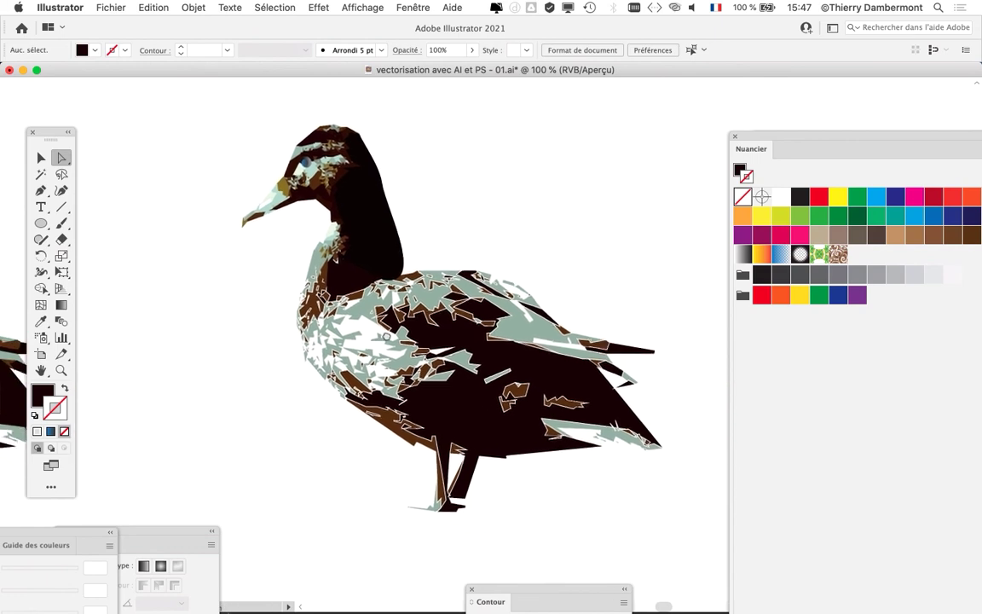
Step: Shift the anchor point of the pale green throat shape slightly towards the front of the neck, and deselect it
{"action": "scroll", "coordinate": [328, 132], "scroll_direction": "up", "scroll_amount": 2}
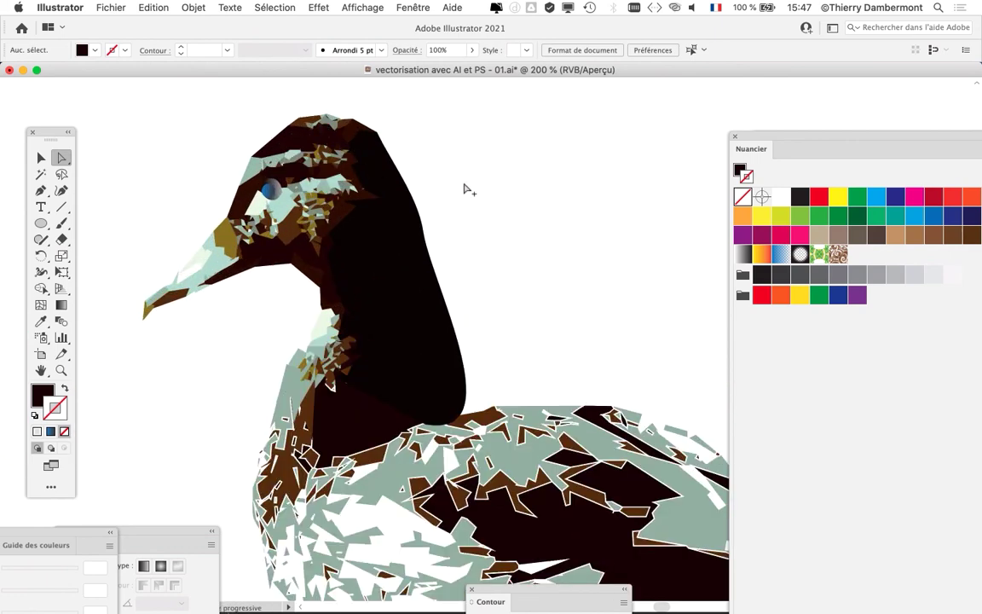
{"action": "scroll", "coordinate": [464, 188], "scroll_direction": "down", "scroll_amount": 2}
{"action": "left_click_drag", "start_coordinate": [452, 301], "coordinate": [341, 261]}
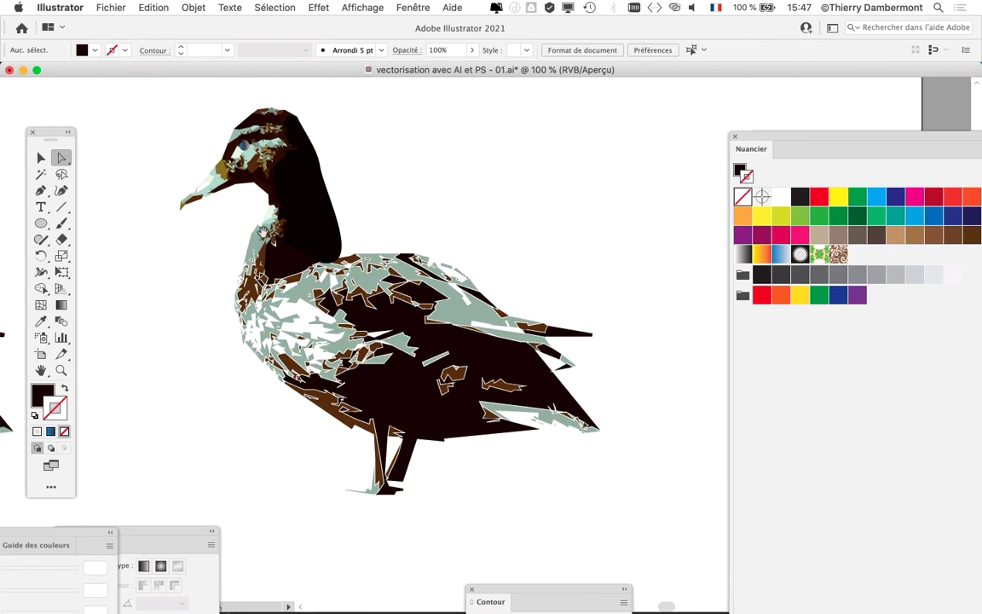
{"action": "scroll", "coordinate": [265, 232], "scroll_direction": "up", "scroll_amount": 2}
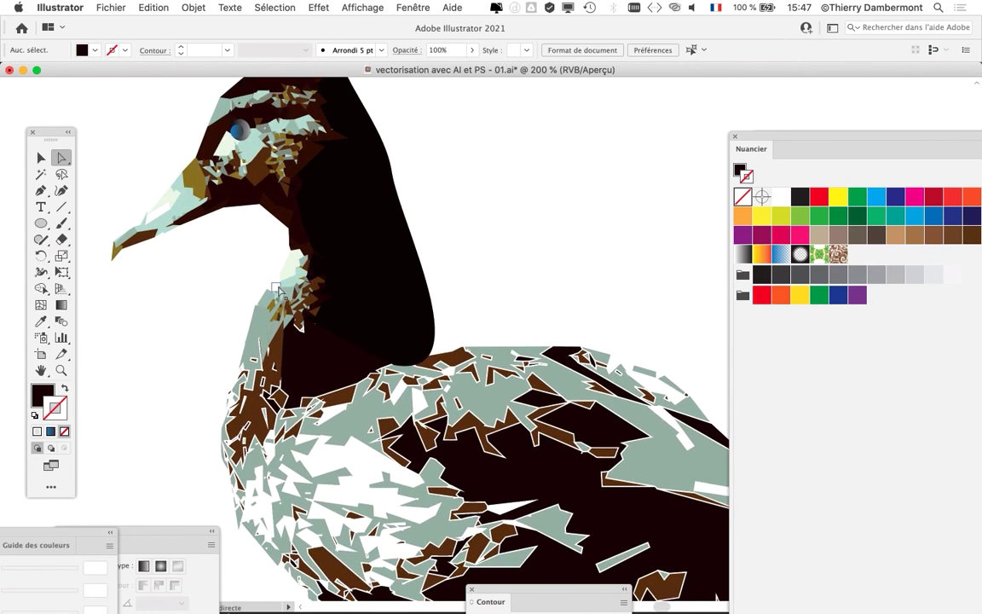
{"action": "left_click", "coordinate": [274, 288]}
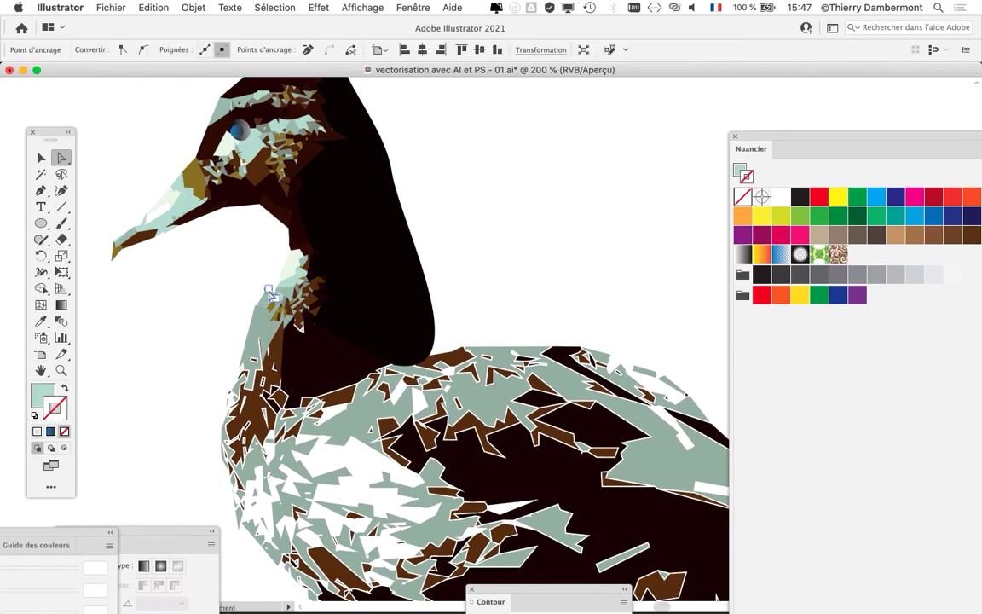
{"action": "left_click", "coordinate": [507, 244]}
{"action": "scroll", "coordinate": [468, 365], "scroll_direction": "down", "scroll_amount": 3}
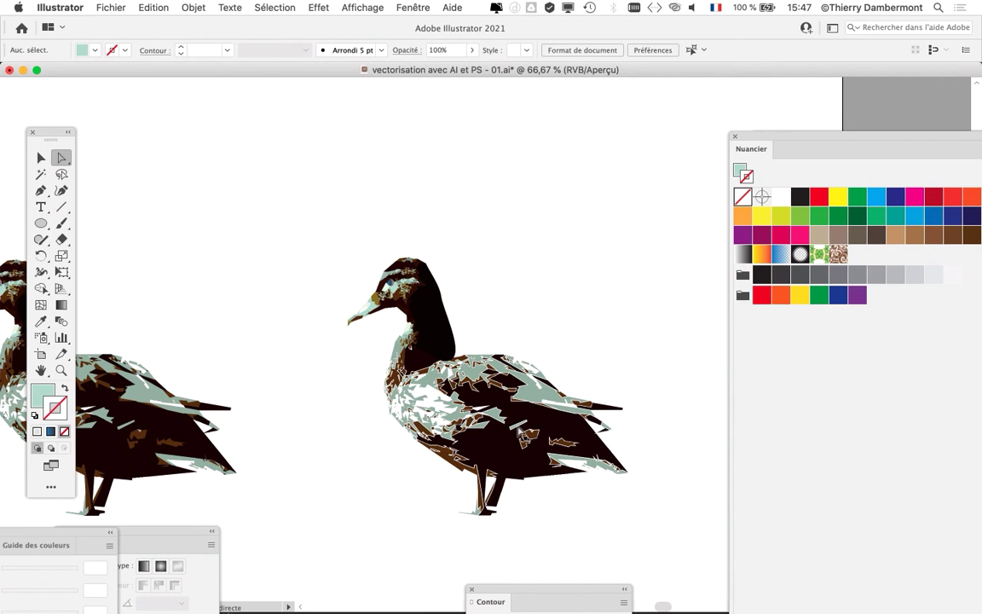
Step: Start saving the document under a new name in Adobe Illustrator (ai) format, selecting the final digit of the file name's version number
{"action": "left_click", "coordinate": [41, 158]}
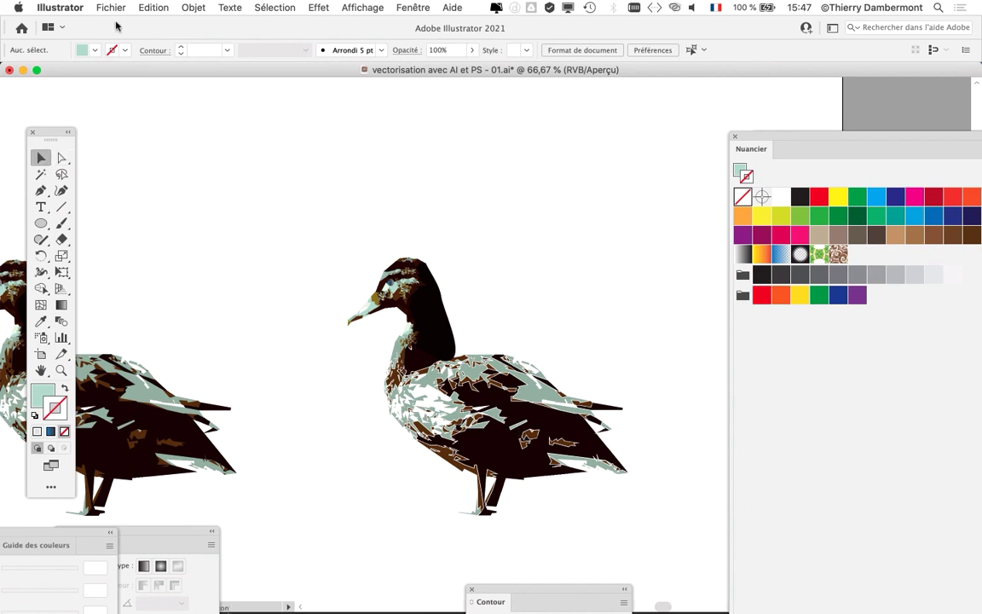
{"action": "left_click", "coordinate": [111, 8]}
{"action": "left_click", "coordinate": [148, 132]}
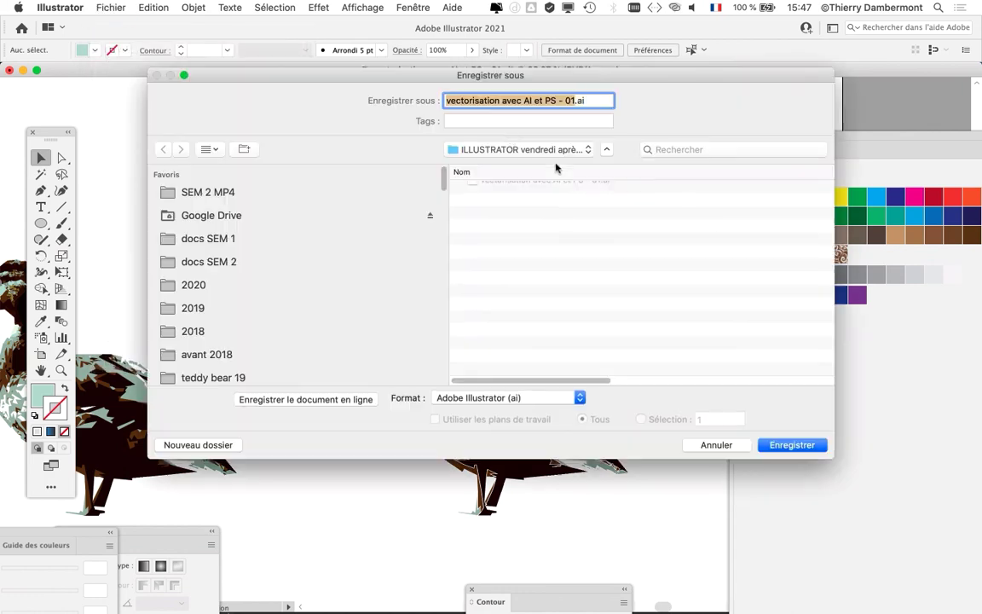
{"action": "left_click", "coordinate": [566, 101]}
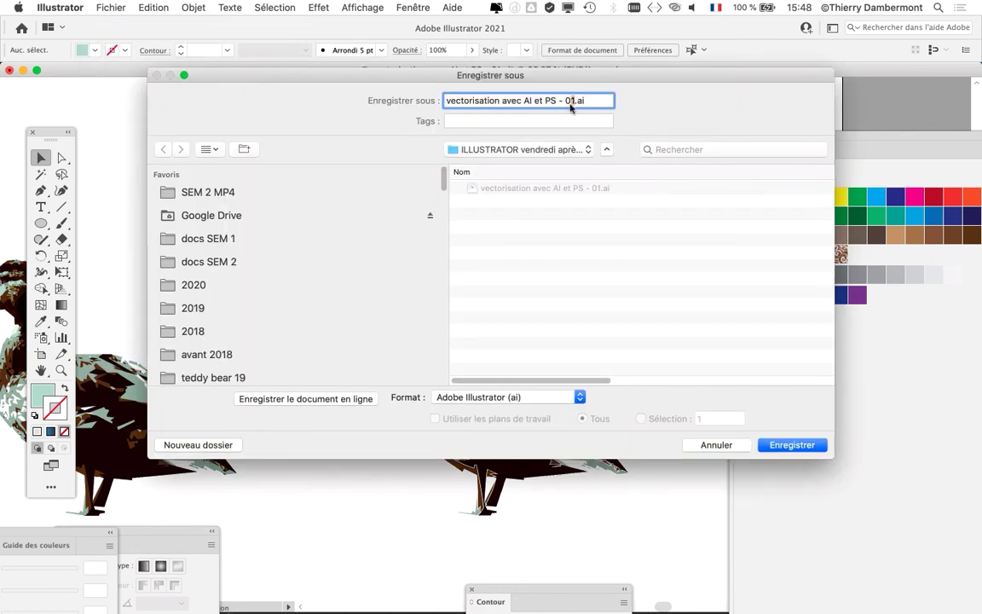